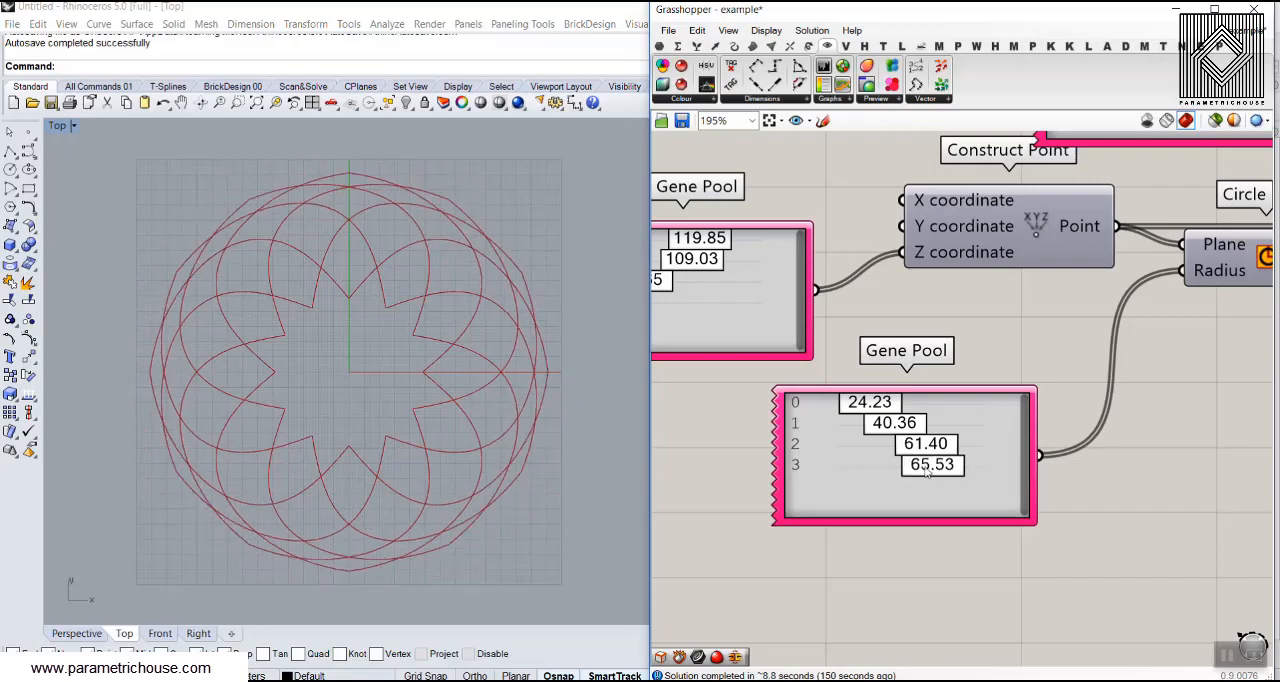
Set the fourth value of the radius Gene Pool to 76.70 and the Divide Curve count slider to 17
scroll(1028, 373, "down", 5)
scroll(935, 361, "up", 5)
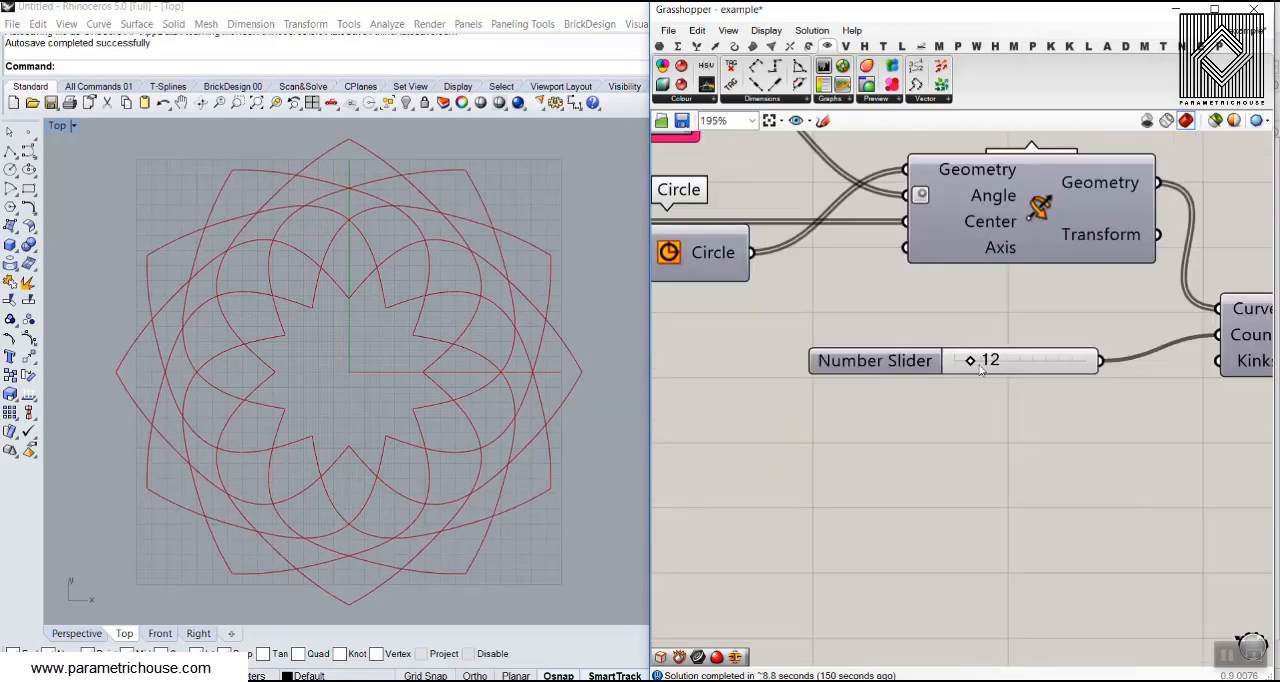
mouse_move(968, 362)
left_mouse_down()
mouse_move(1003, 362)
mouse_move(963, 366)
mouse_move(977, 366)
left_mouse_up()
View the curve lattice in the Perspective viewport and set the third value of the height Gene Pool to 35.44
left_click(99, 636)
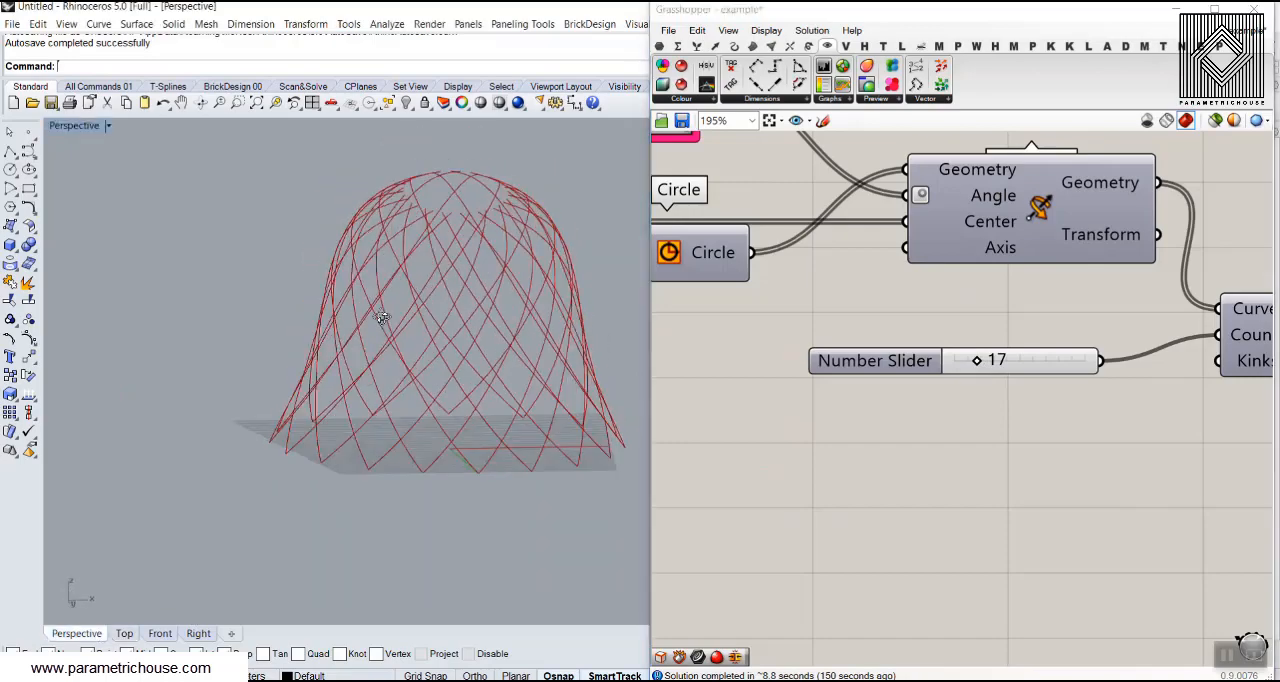
scroll(409, 310, "down", 5)
scroll(409, 310, "up", 4)
scroll(350, 362, "down", 5)
right_click_drag(305, 351, 416, 396)
scroll(418, 400, "up", 4)
scroll(849, 382, "down", 4)
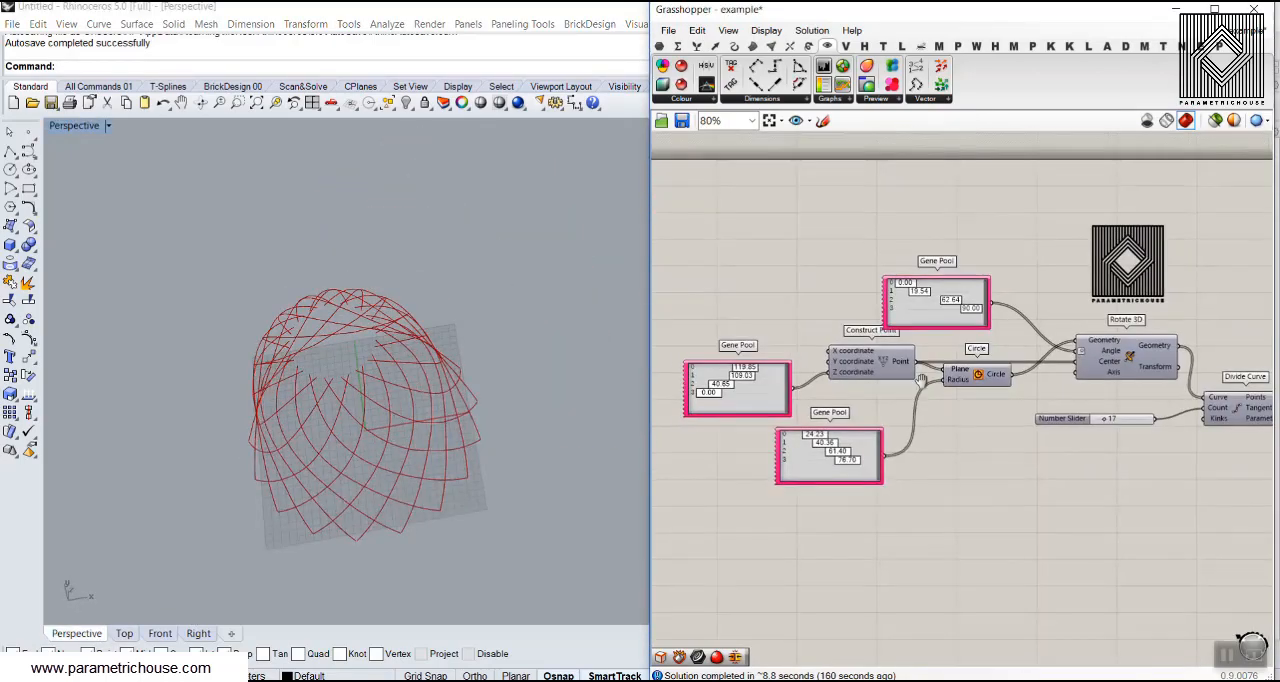
scroll(849, 382, "up", 3)
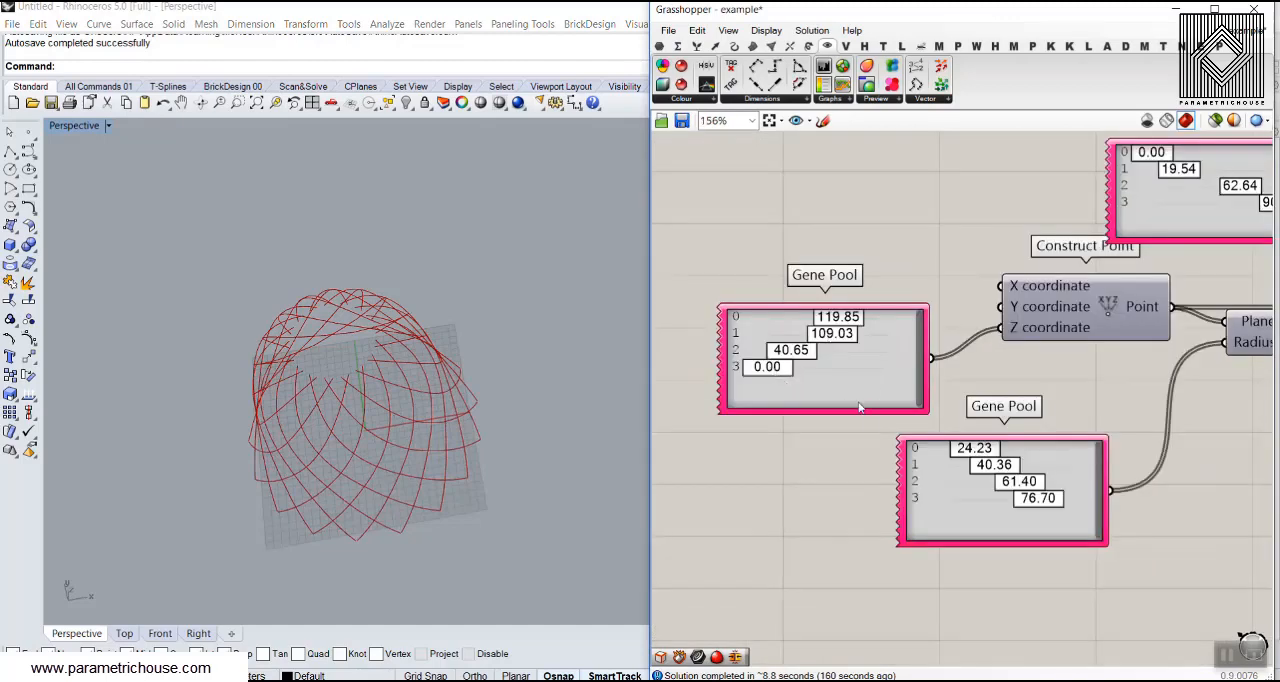
scroll(815, 367, "up", 3)
left_click_drag(812, 335, 804, 343)
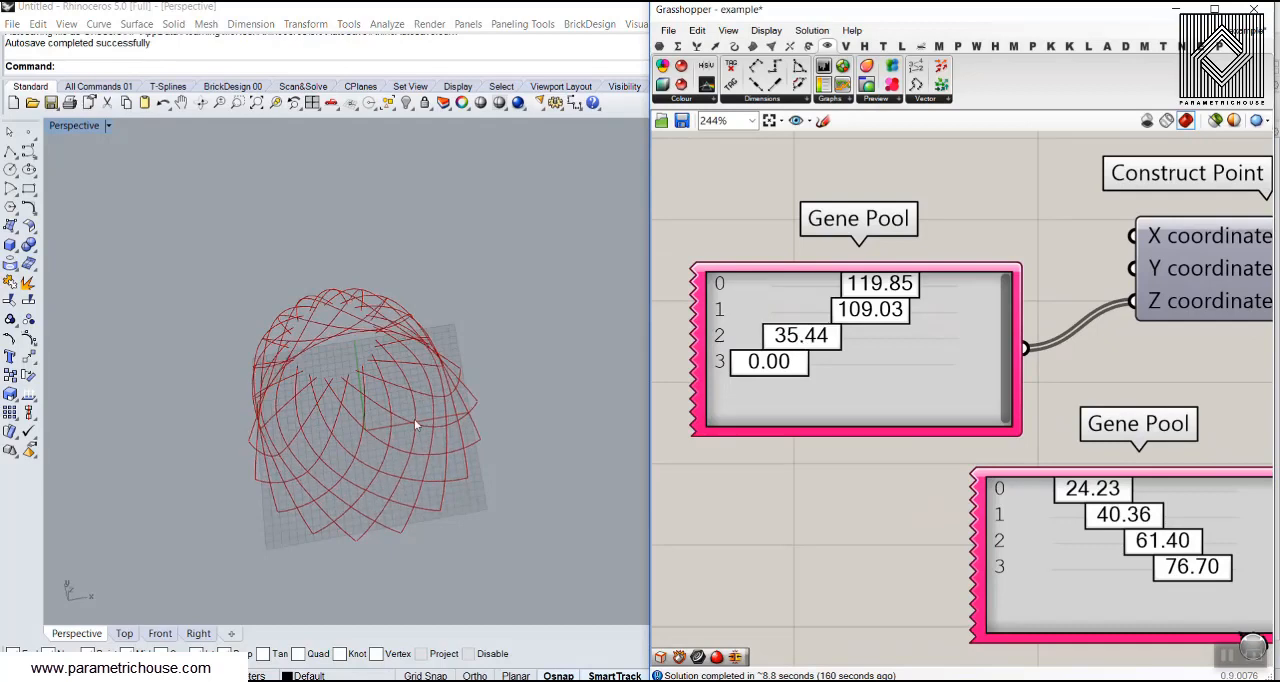
In the Front view, set the radius Gene Pool's first, third and fourth values to 19.02, 60.28 and 41.33
right_click_drag(414, 449, 383, 365)
left_click(157, 634)
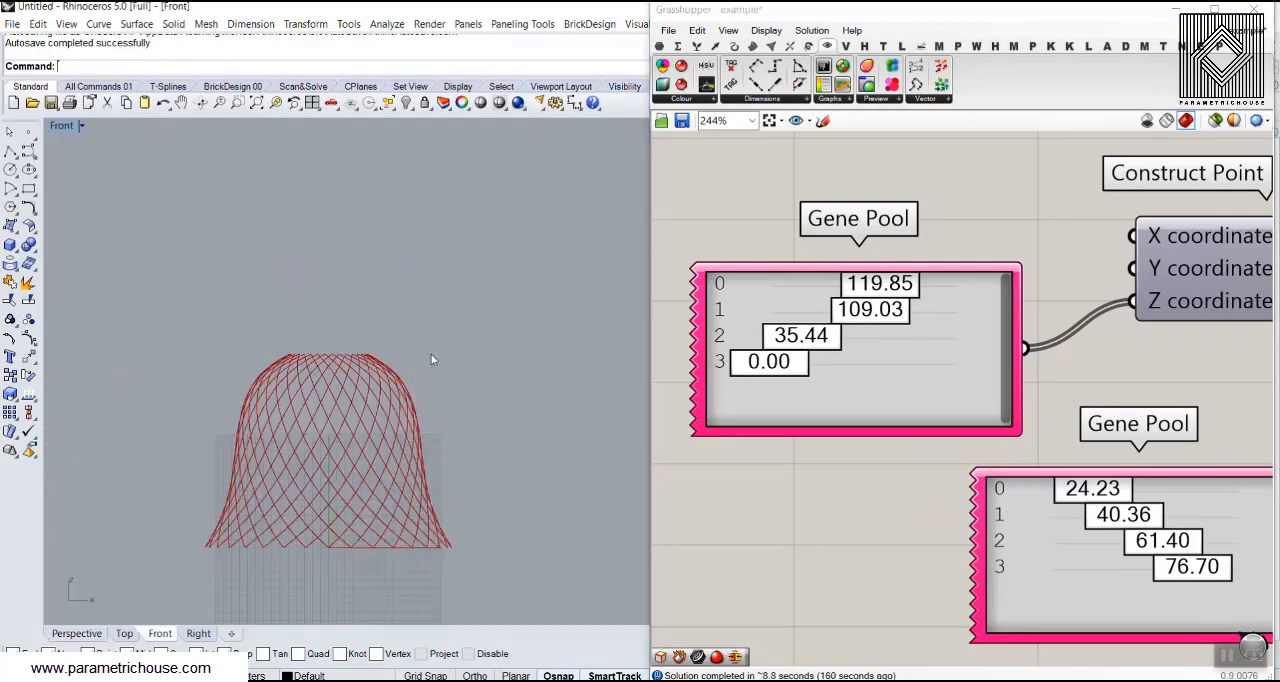
left_click_drag(1083, 493, 1075, 493)
right_click_drag(1157, 544, 1052, 500)
left_click_drag(1080, 533, 1062, 500)
Set the height Gene Pool's first three values to 122.08, 104.56 and 48.85, and return to the Perspective view
right_click_drag(770, 263, 857, 273)
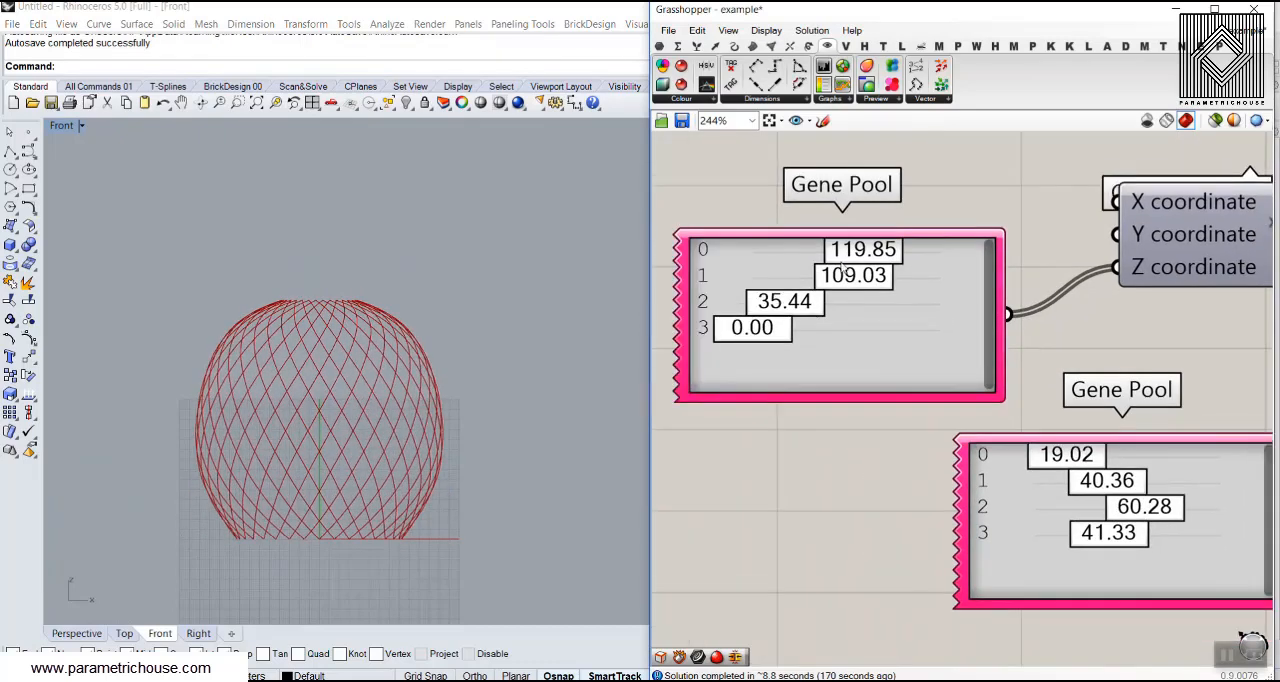
left_click_drag(869, 251, 821, 316)
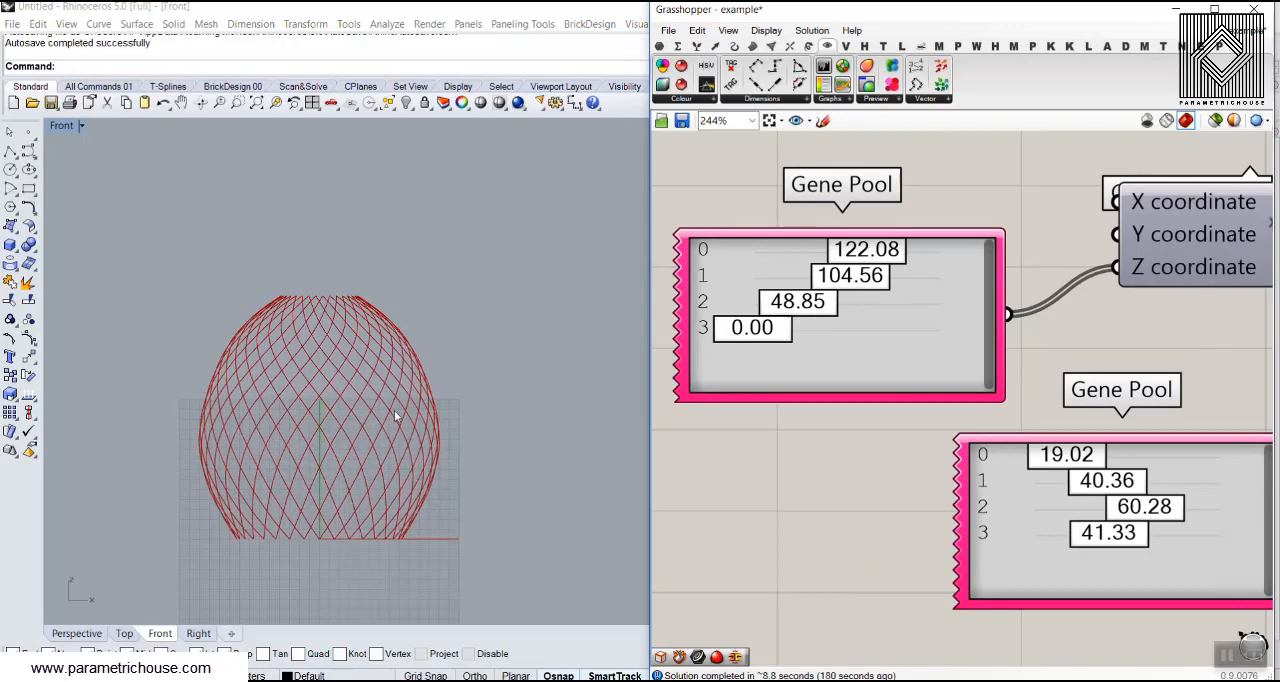
left_click(77, 633)
Set the number slider for the Divide Curve count to 12
scroll(943, 394, "down", 5)
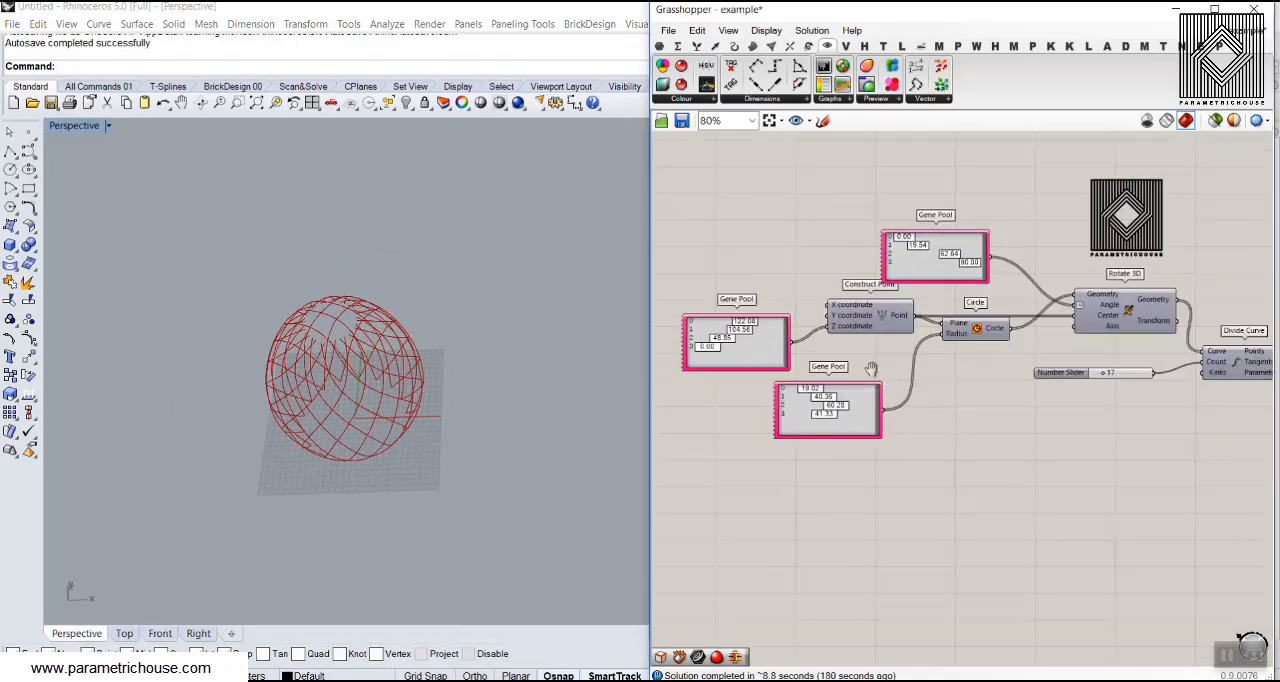
scroll(1119, 386, "up", 6)
left_click_drag(1046, 331, 1032, 334)
scroll(366, 377, "up", 3)
scroll(918, 288, "down", 8)
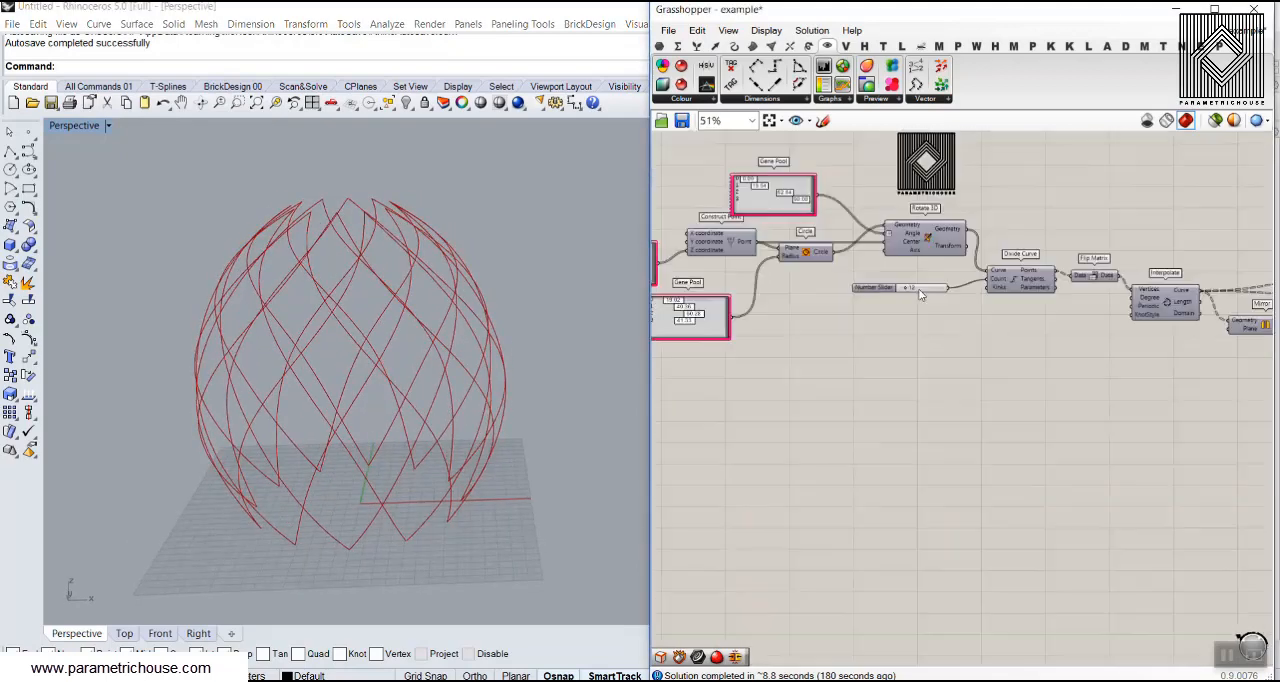
Enable the Curve parameter that feeds the Loft component
scroll(918, 289, "down", 1)
right_click_drag(918, 289, 731, 302)
scroll(1058, 325, "up", 5)
right_click_drag(1134, 322, 885, 276)
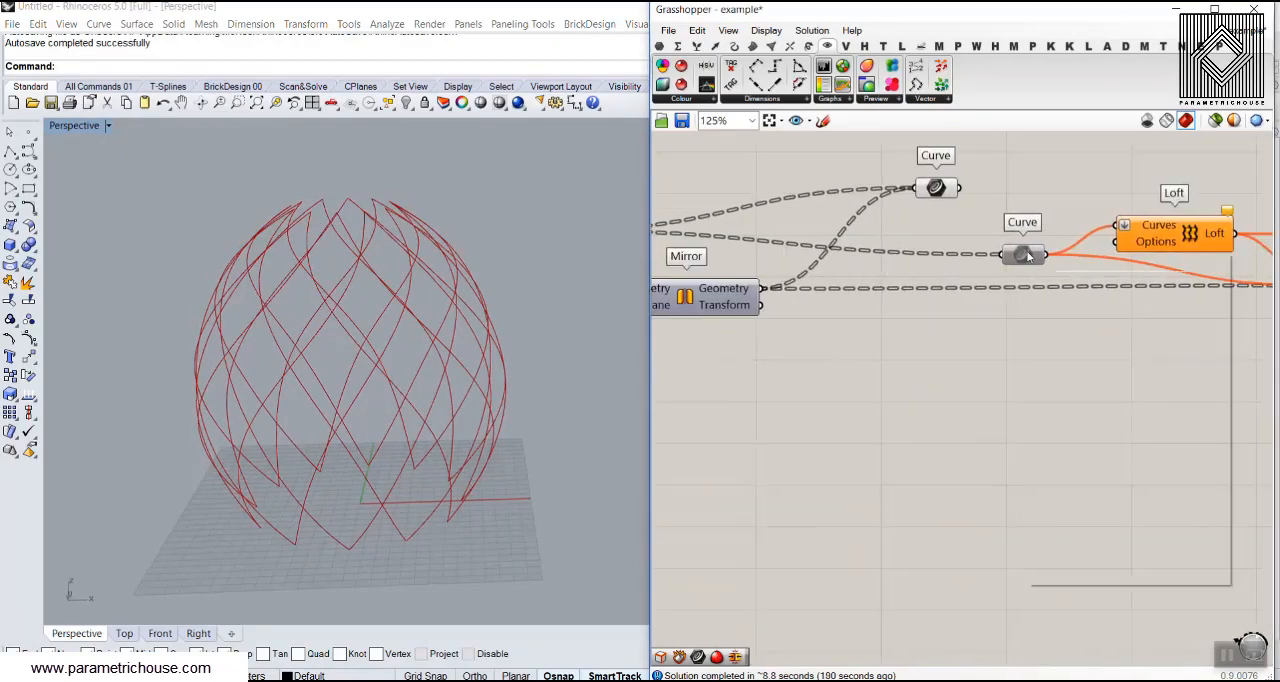
right_click(1028, 252)
left_click(1031, 299)
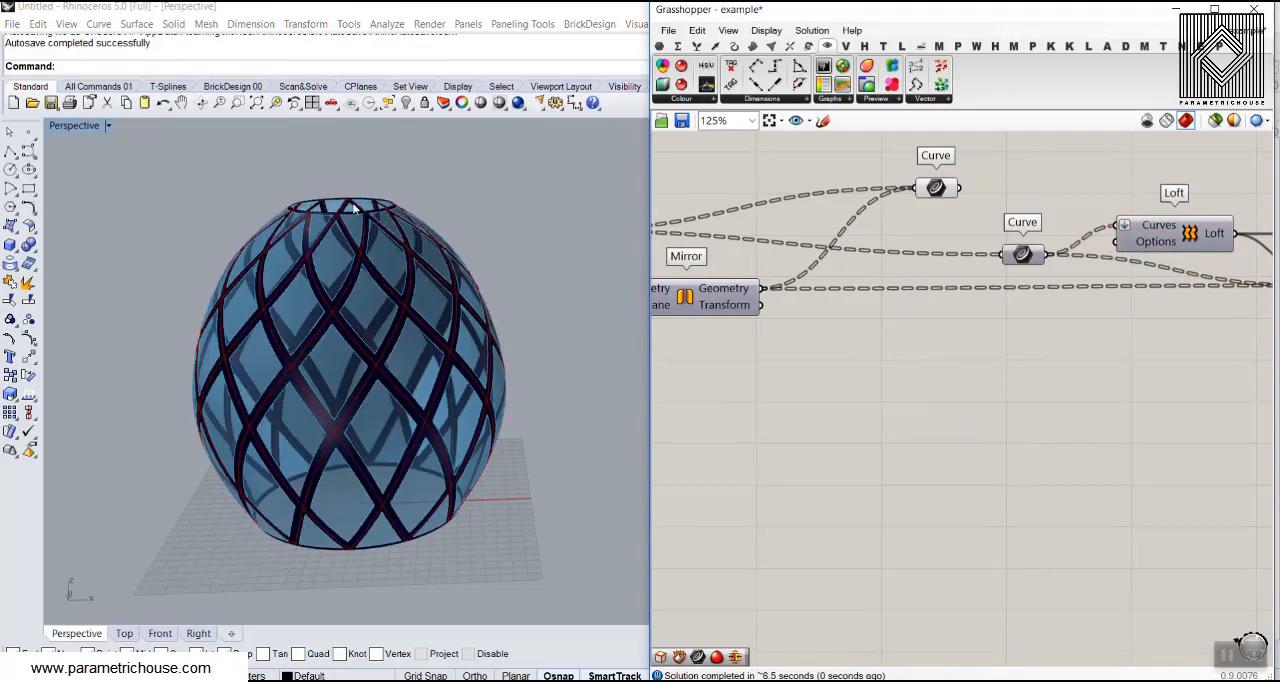
Bake the lattice surface from the List Item output, keeping the default bake attributes
mouse_move(373, 357)
right_mouse_down()
mouse_move(512, 382)
mouse_move(510, 305)
mouse_move(398, 302)
mouse_move(378, 345)
right_mouse_up()
scroll(931, 329, "down", 5)
right_click_drag(1150, 326, 857, 314)
scroll(1077, 272, "up", 5)
right_click_drag(837, 370, 931, 295)
right_click(1026, 277)
left_click(1040, 299)
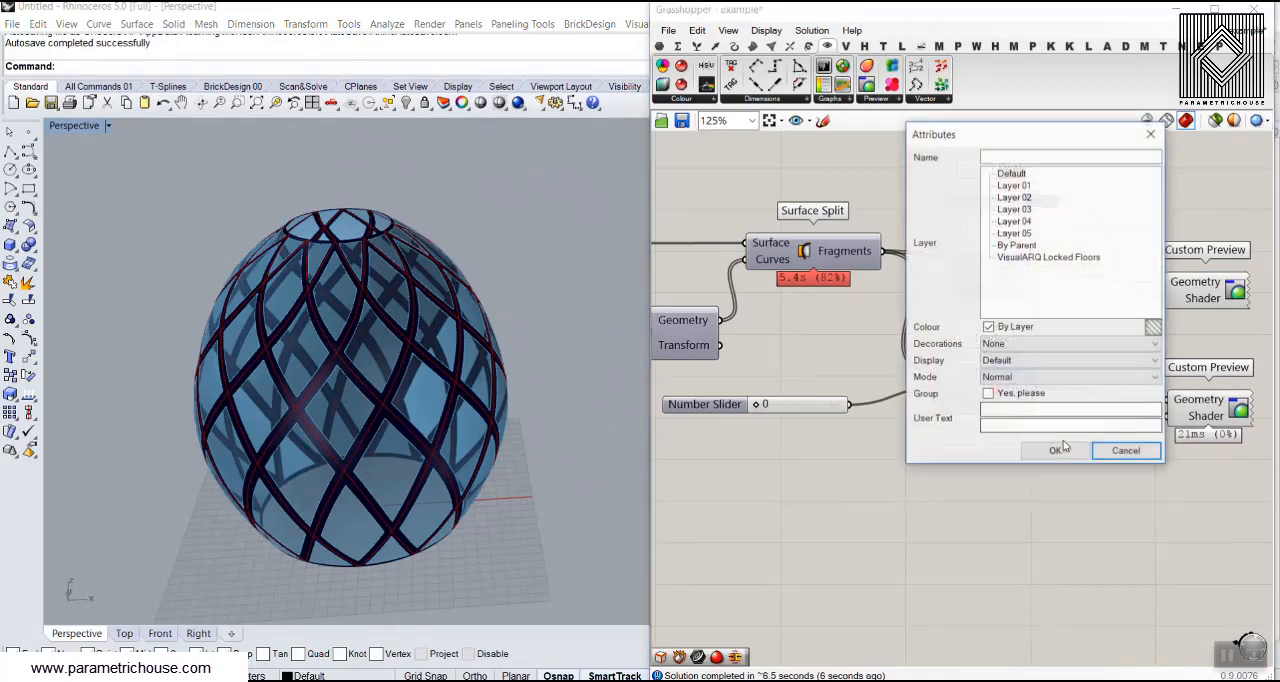
left_click(1056, 452)
Bake the remaining surface fragments from the Cull Index list output with the default attributes
right_click(1026, 386)
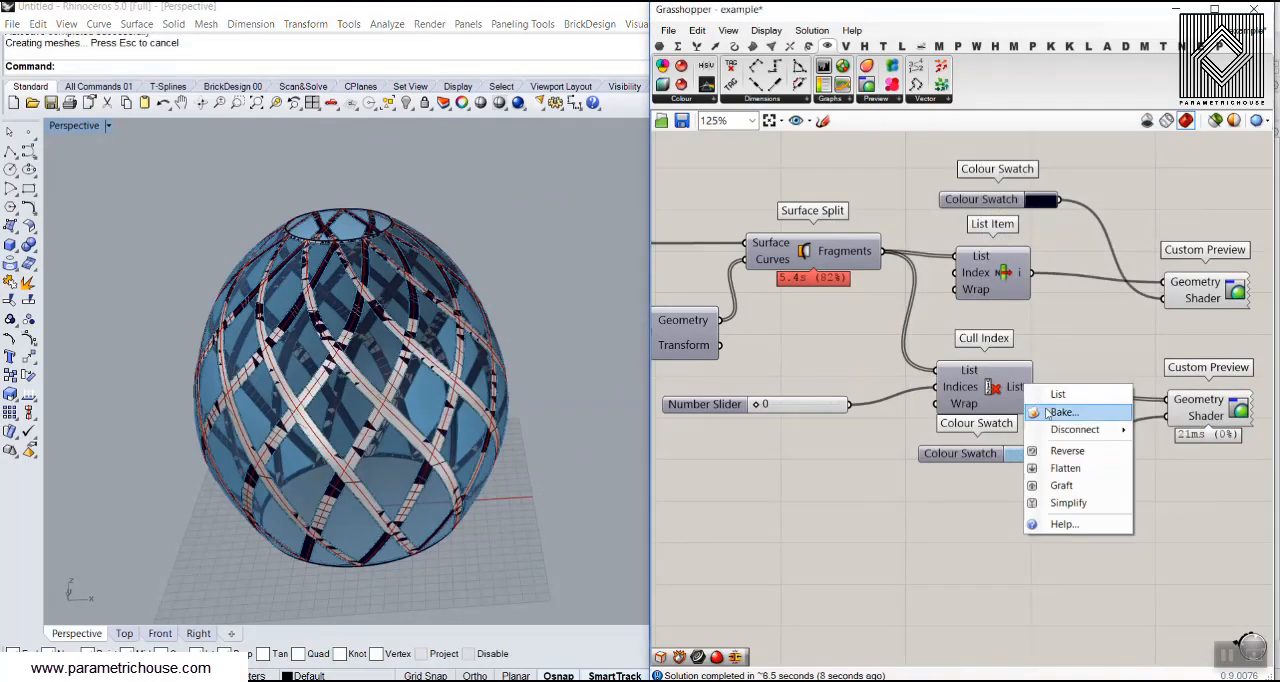
left_click(1040, 407)
left_click(1064, 562)
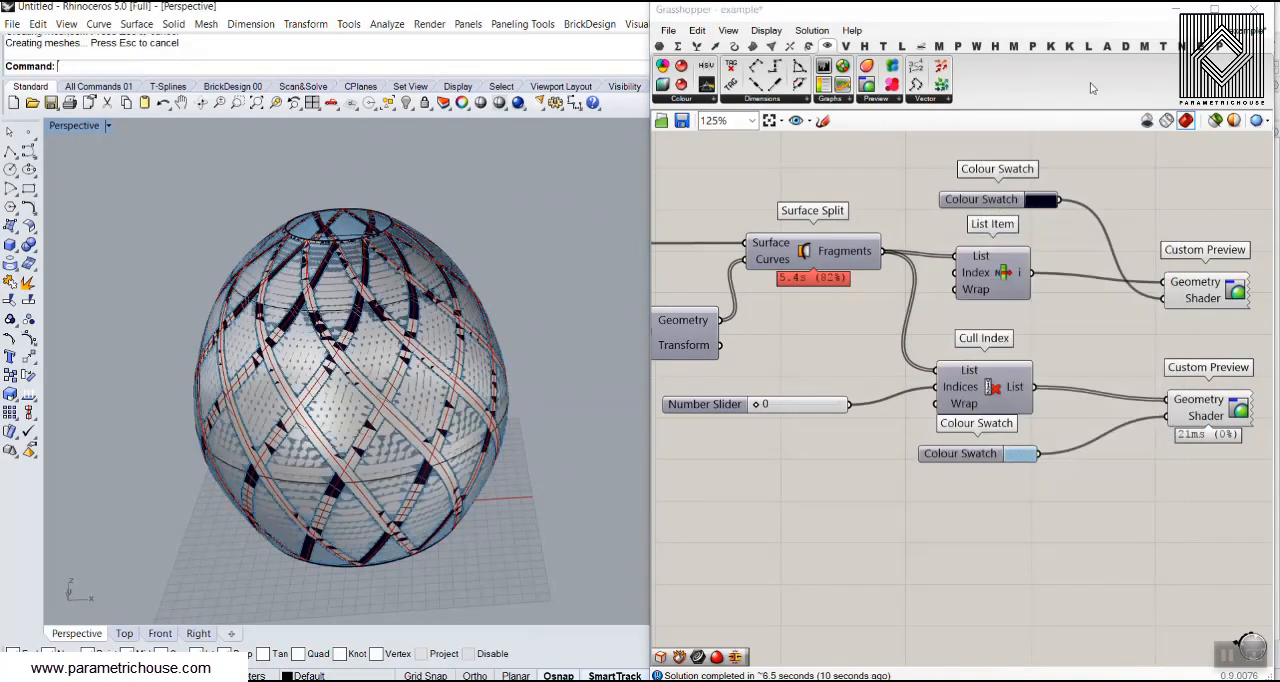
Put away the Grasshopper window and select the baked lattice surface in the Perspective viewport
left_click(1254, 9)
scroll(418, 418, "up", 3)
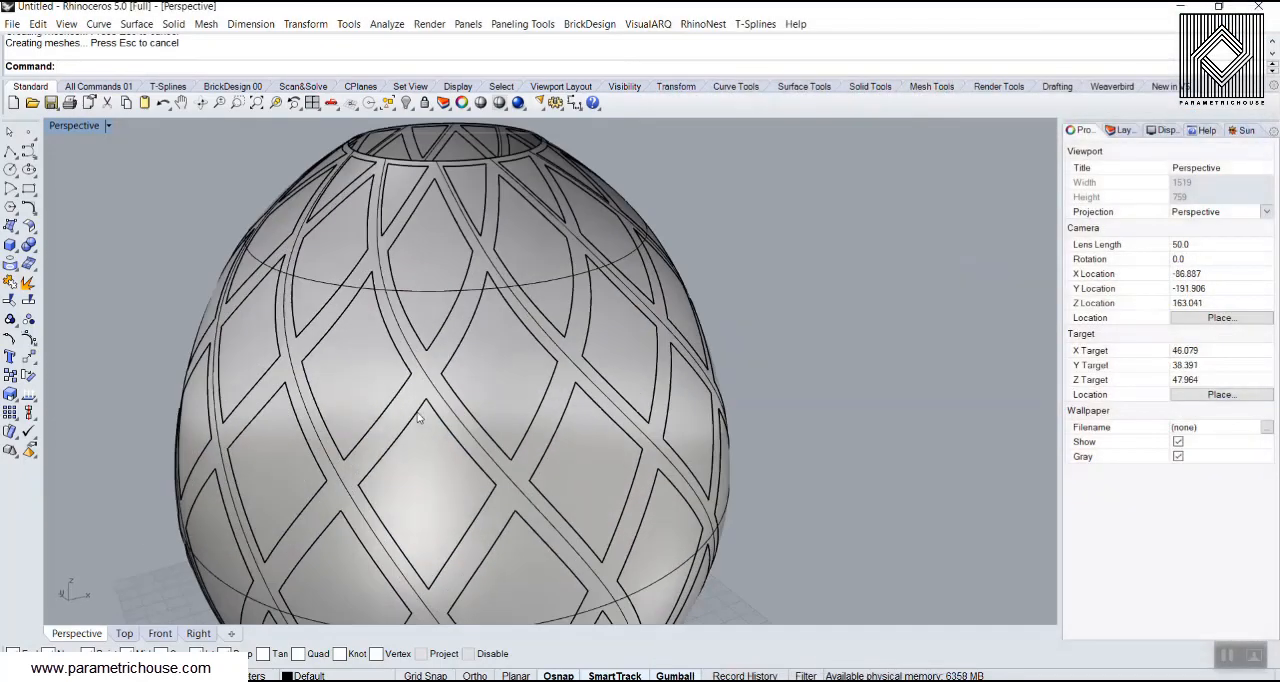
left_click(436, 378)
left_click(781, 299)
scroll(439, 432, "up", 4)
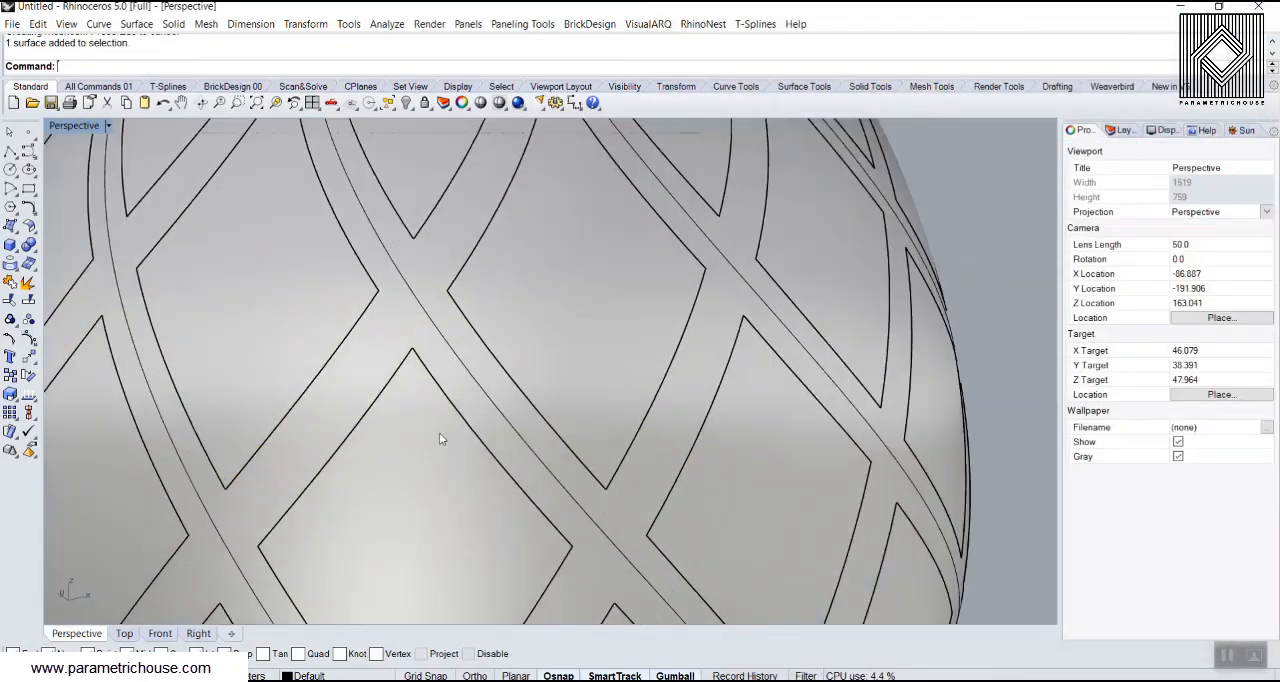
left_click(422, 307)
scroll(400, 365, "down", 5)
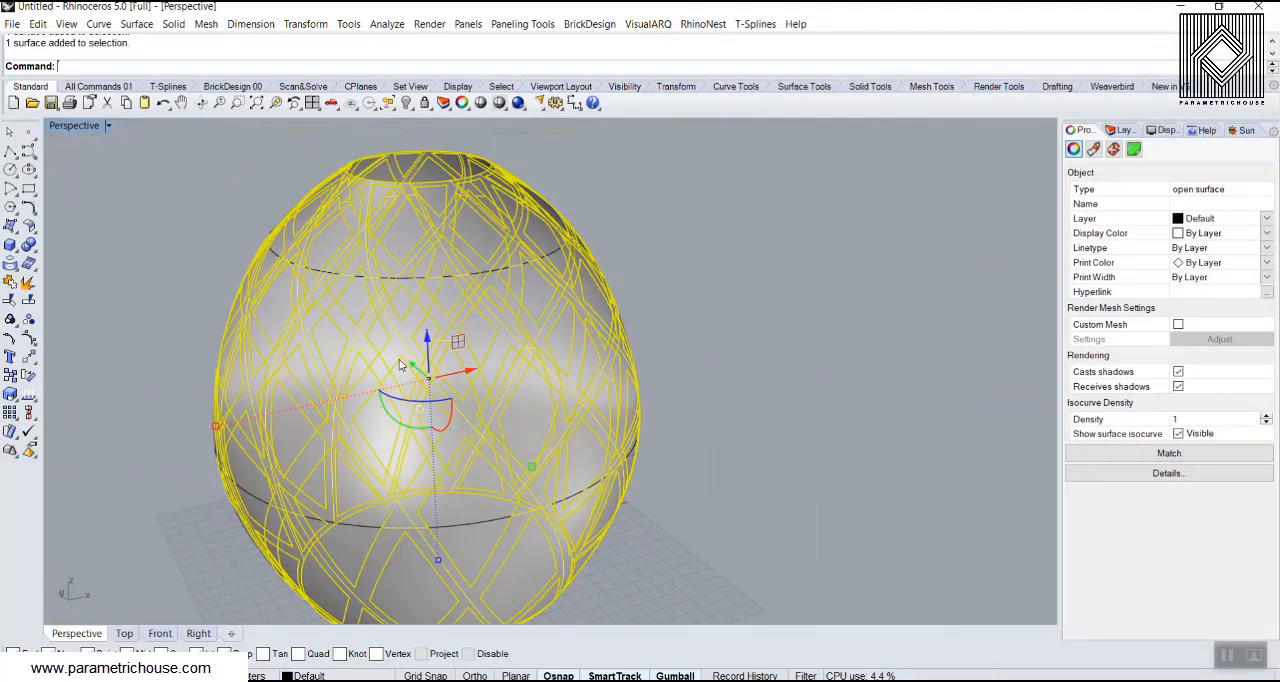
Offset the selected lattice surface outward into a solid with OffsetSrf, flipping all directions and using a distance of 1
type("Off")
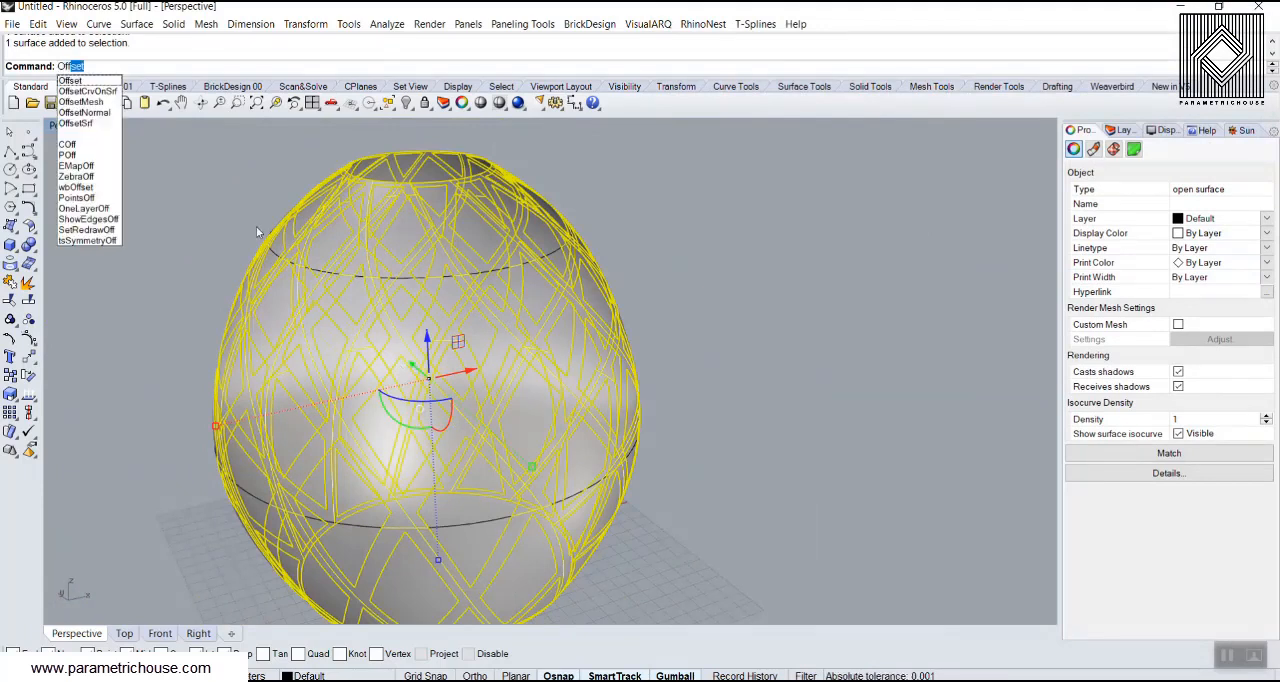
left_click(76, 123)
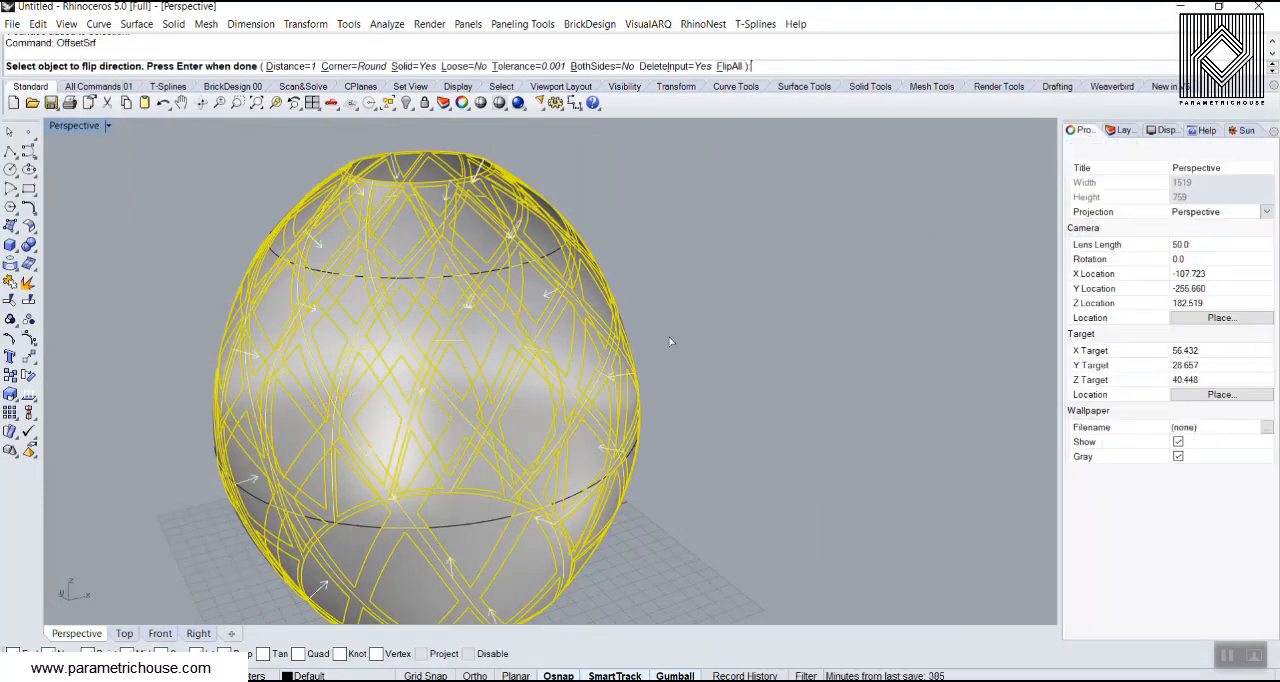
left_click(729, 66)
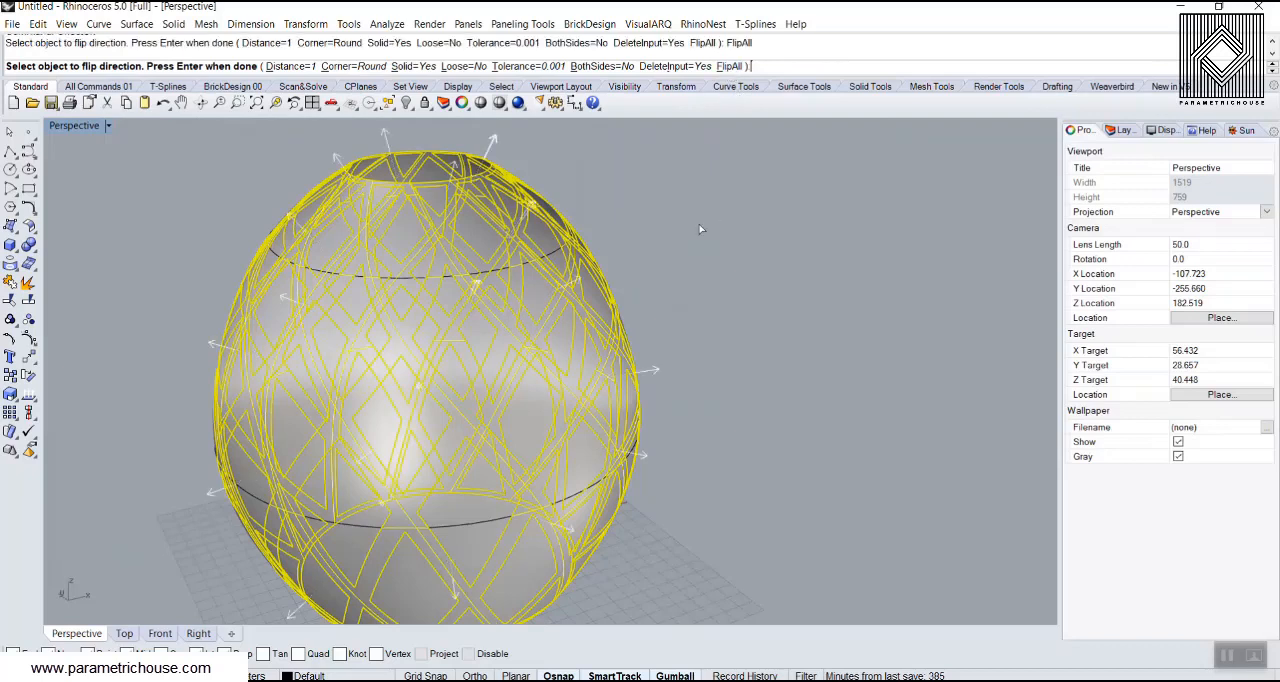
right_click(696, 261)
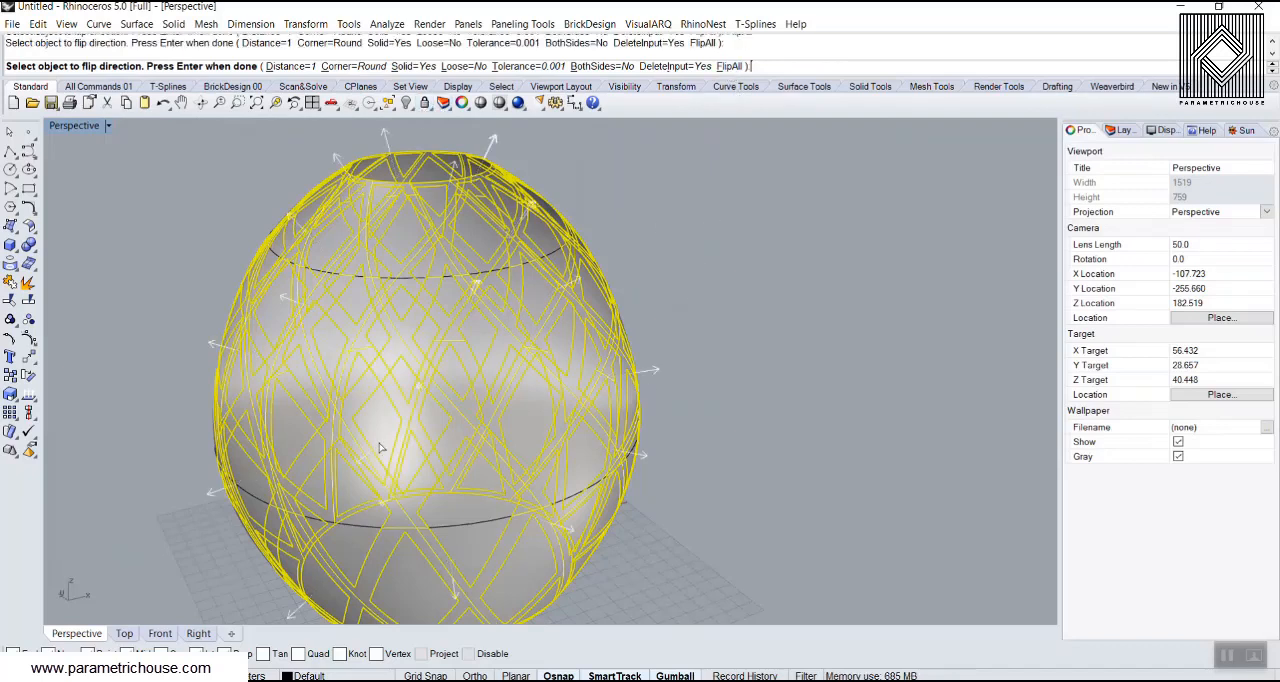
right_click(757, 370)
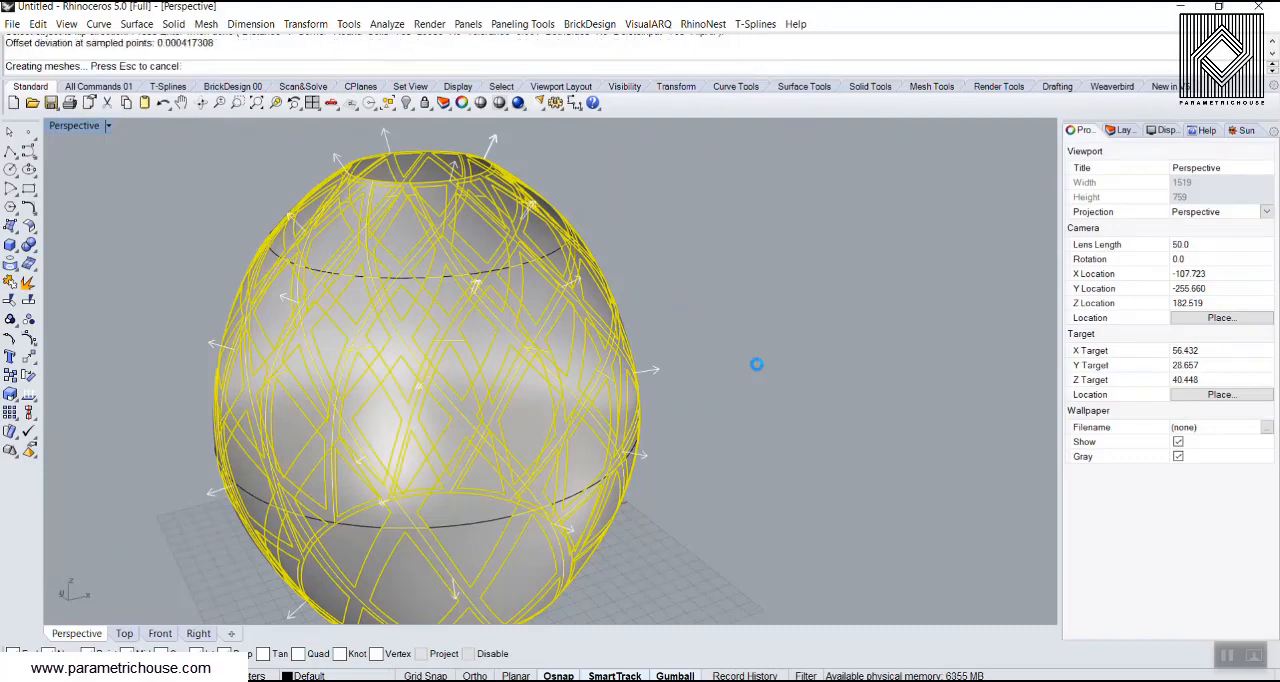
left_click(752, 362)
Display the thickened lattice and panels in the Perspective viewport in Artistic mode
right_click_drag(714, 298, 445, 336)
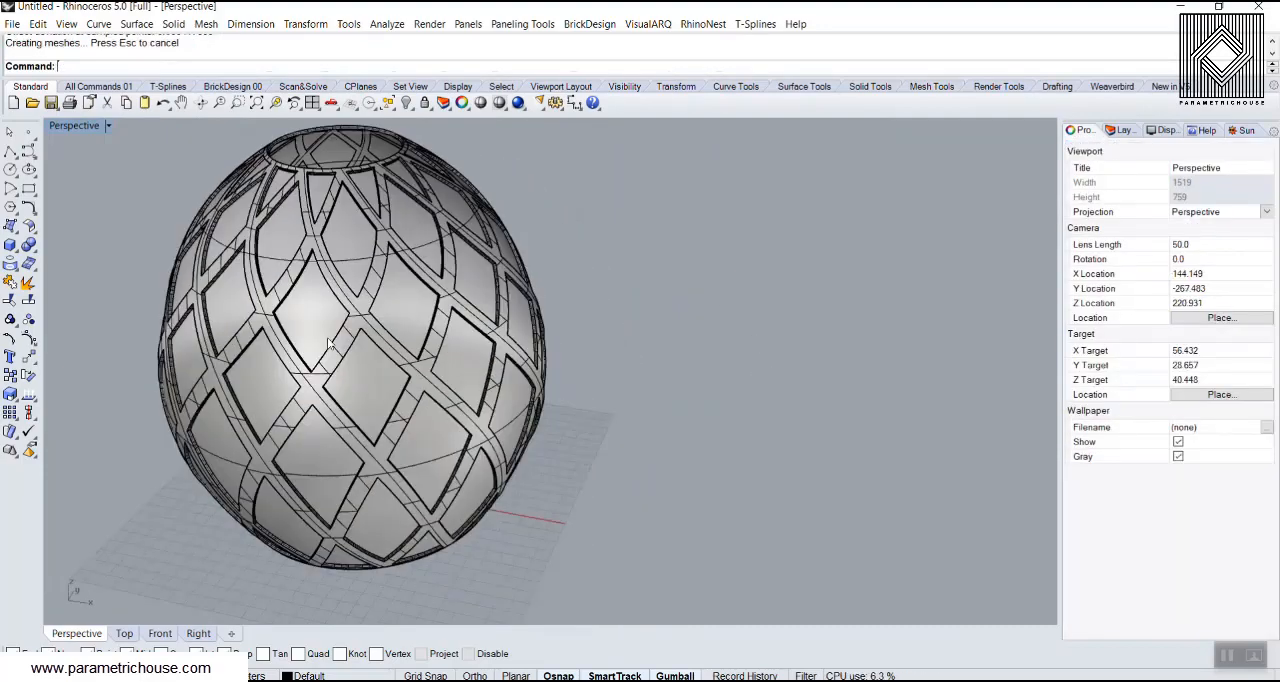
scroll(327, 337, "up", 4)
right_click_drag(332, 336, 470, 318)
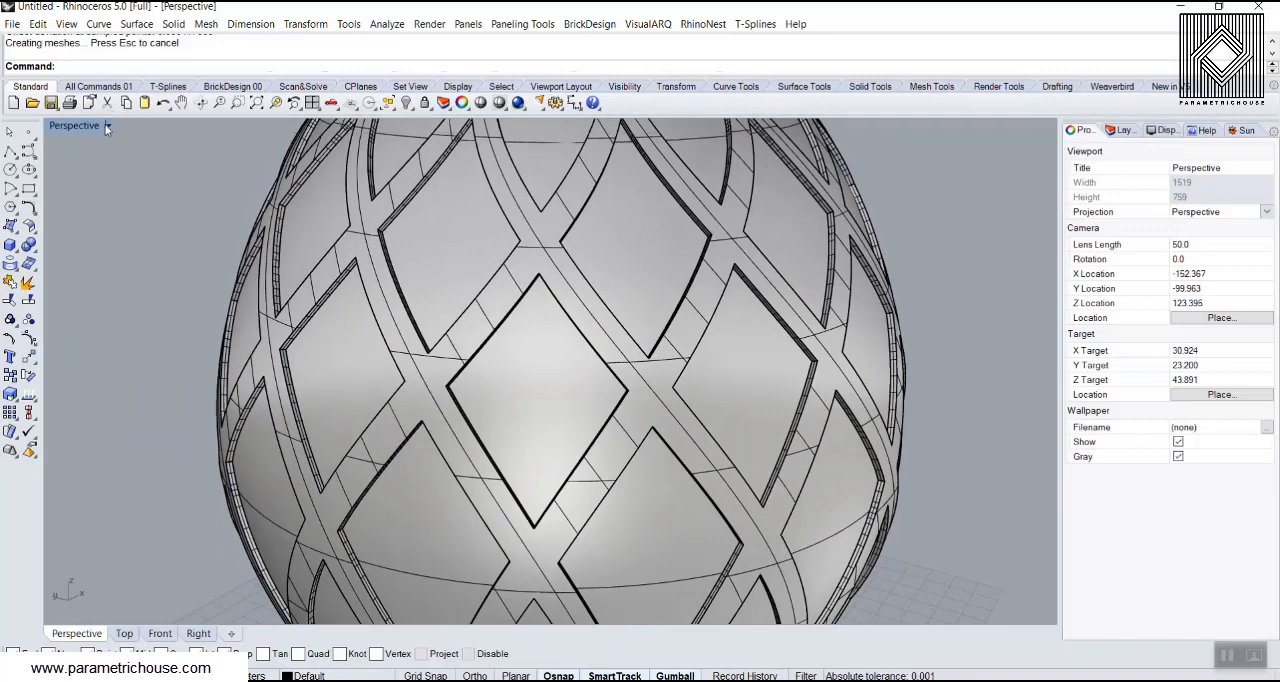
left_click(108, 125)
left_click(85, 261)
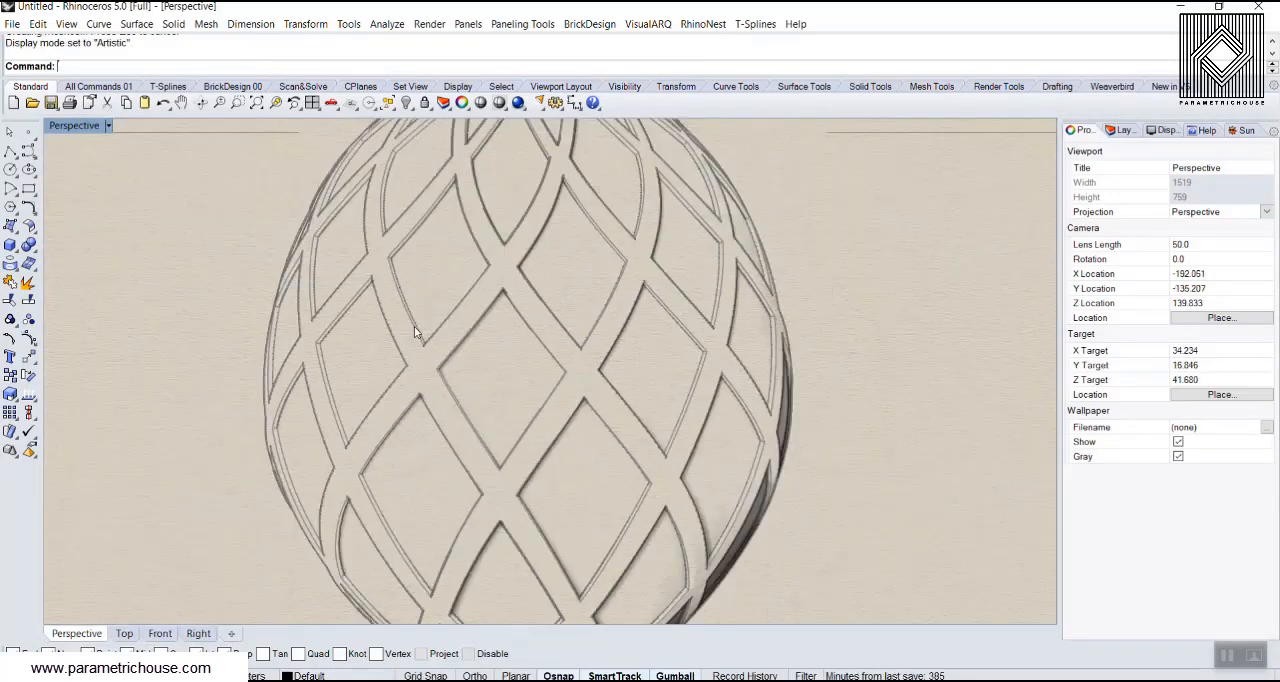
scroll(414, 326, "down", 4)
mouse_move(414, 326)
right_mouse_down()
mouse_move(518, 254)
mouse_move(470, 330)
right_mouse_up()
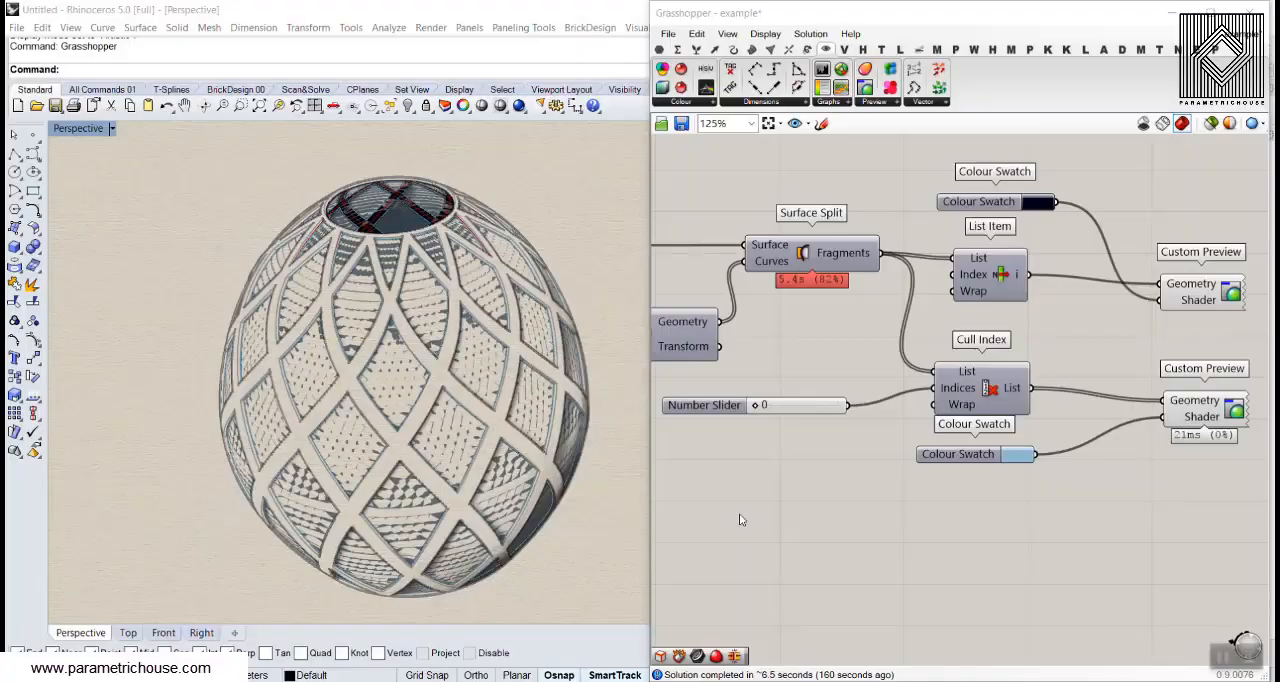
Return the Perspective viewport to Shaded display and undo the surface offset and the last Grasshopper bake
left_click(86, 131)
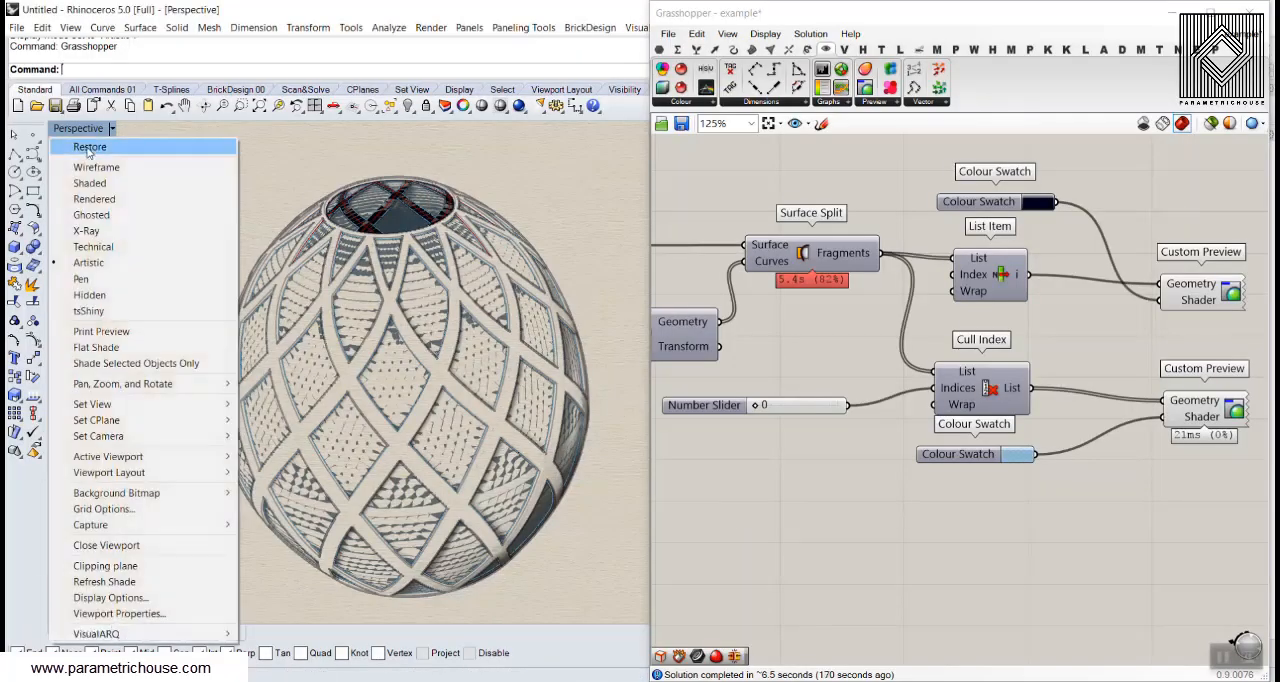
left_click(98, 164)
scroll(231, 281, "down", 6)
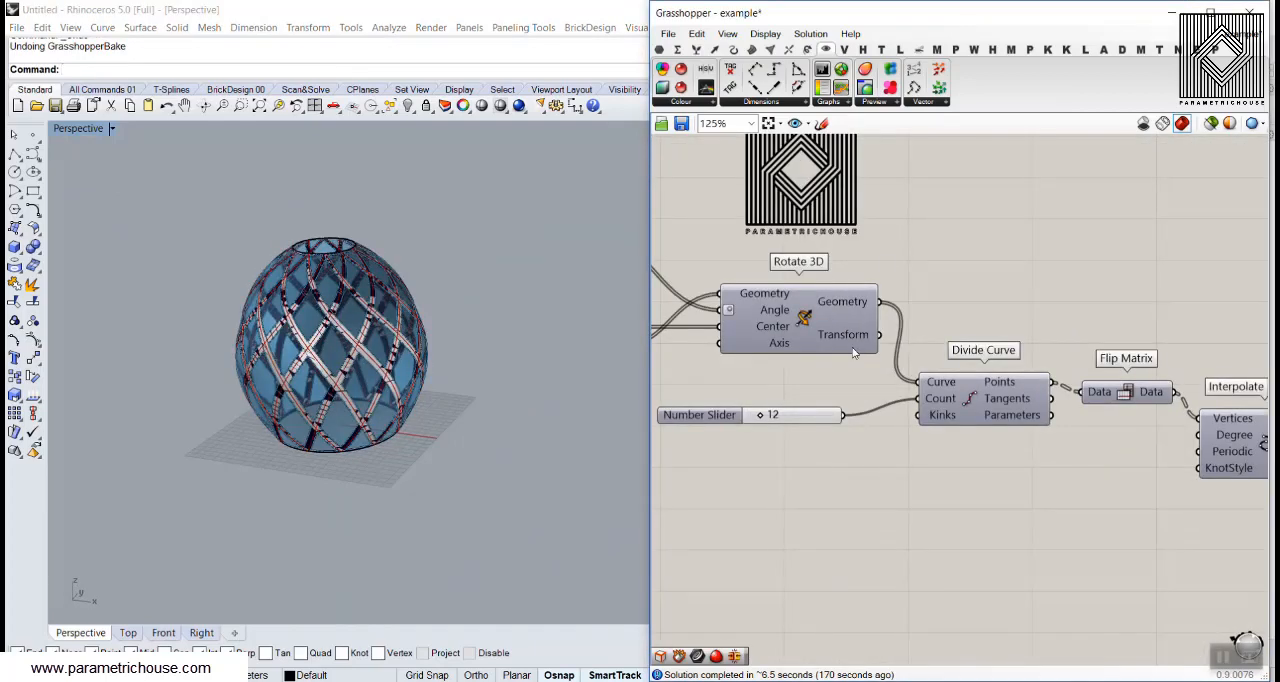
Select the remaining baked geometry in the Perspective viewport and delete it
right_click_drag(839, 279, 986, 345)
scroll(983, 349, "down", 4)
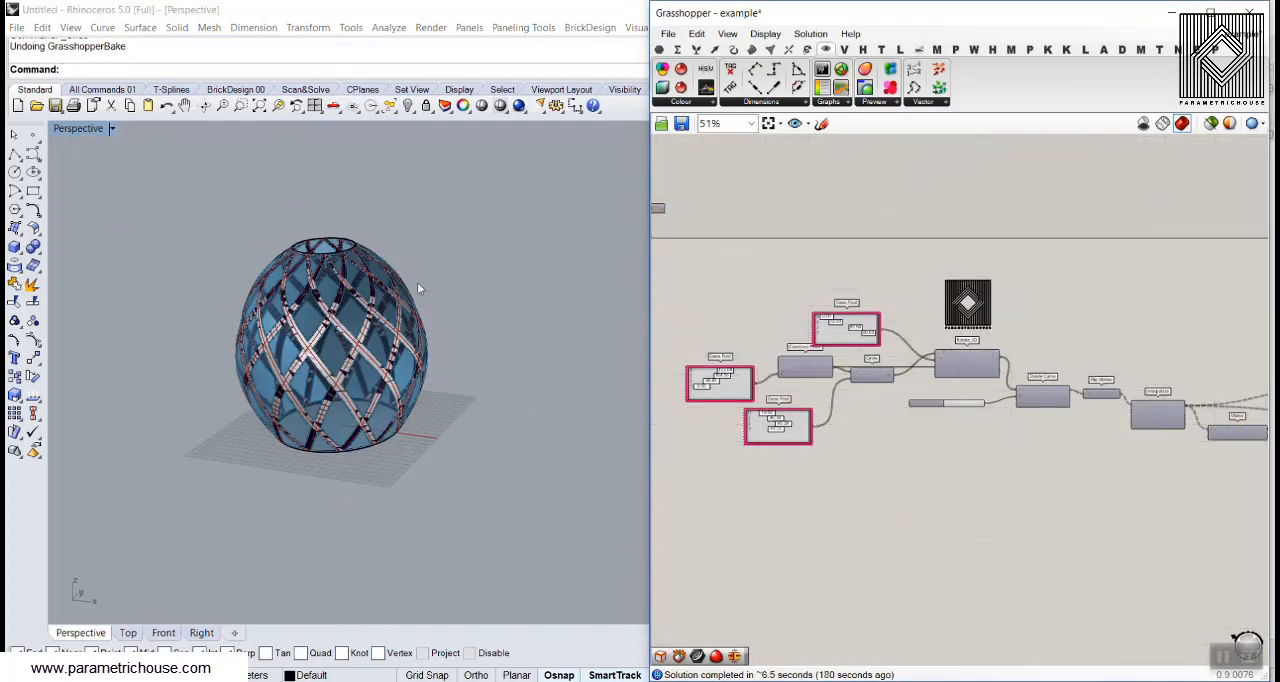
left_click_drag(417, 283, 115, 505)
key("Delete")
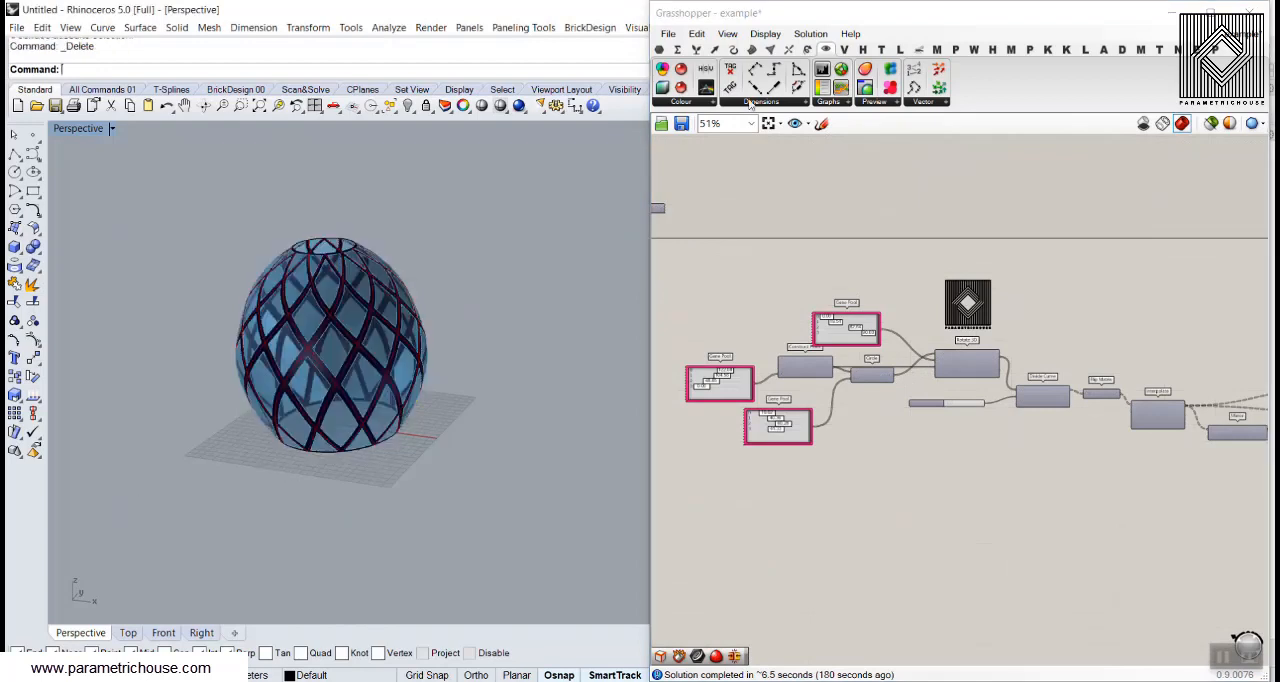
Start a new, empty Grasshopper document
left_click(668, 33)
left_click(700, 49)
scroll(500, 391, "up", 5)
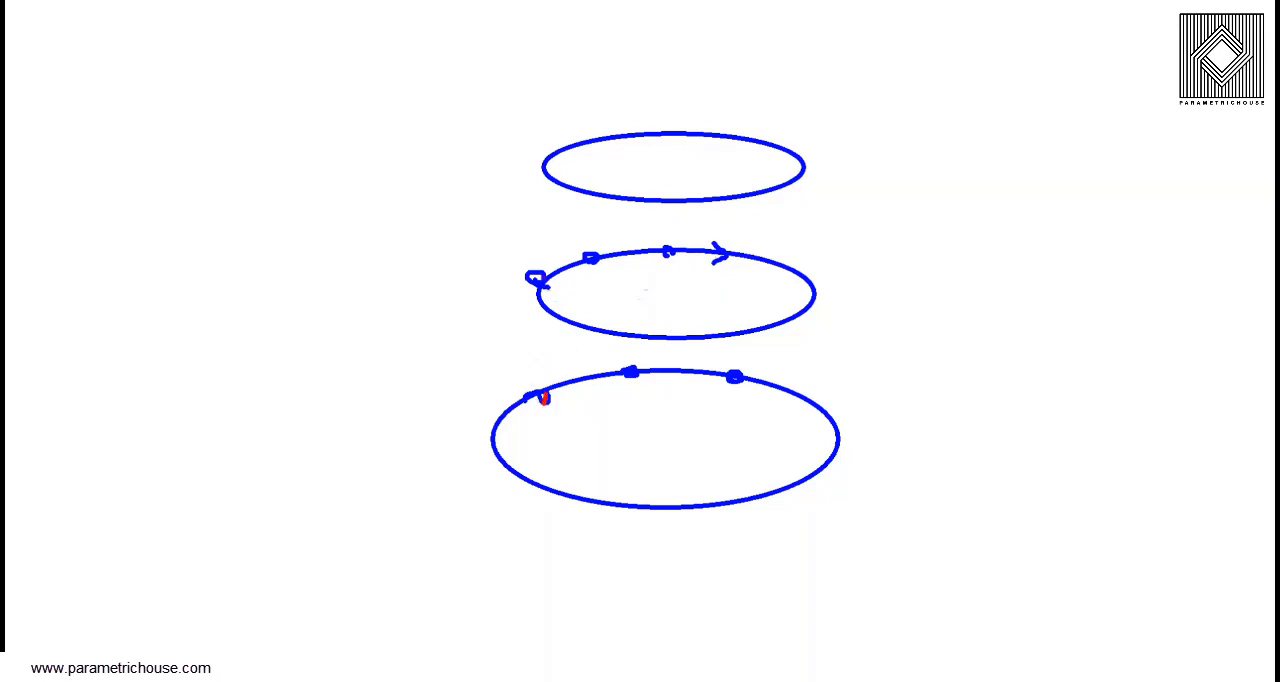
mouse_move(544, 398)
left_mouse_down()
mouse_move(588, 285)
mouse_move(670, 195)
mouse_move(752, 143)
left_mouse_up()
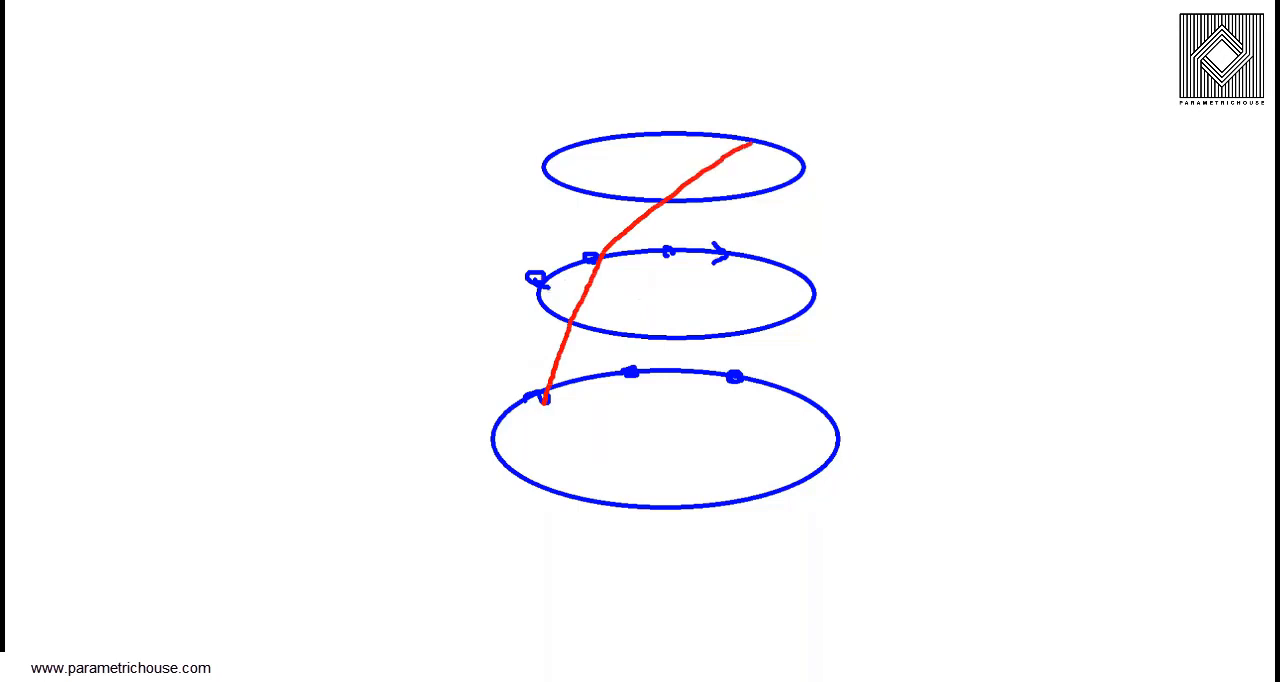
mouse_move(628, 374)
left_mouse_down()
mouse_move(718, 207)
mouse_move(800, 156)
left_mouse_up()
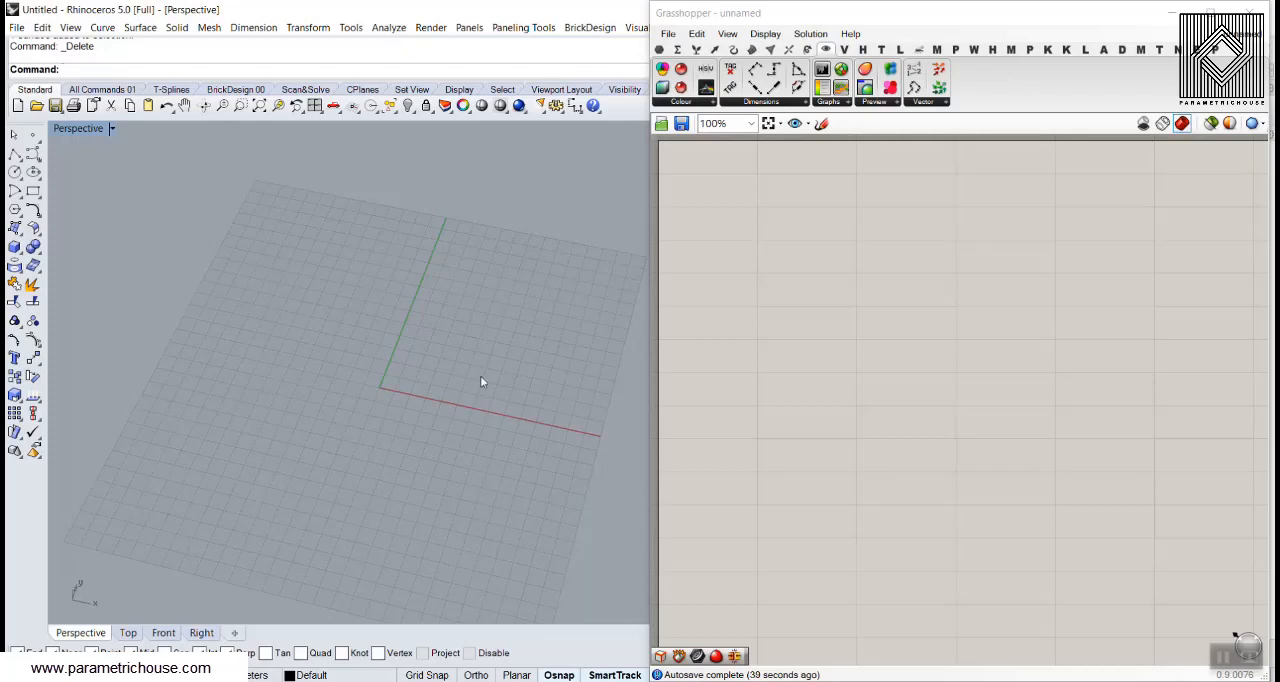
right_click_drag(480, 376, 422, 412)
scroll(420, 420, "up", 4)
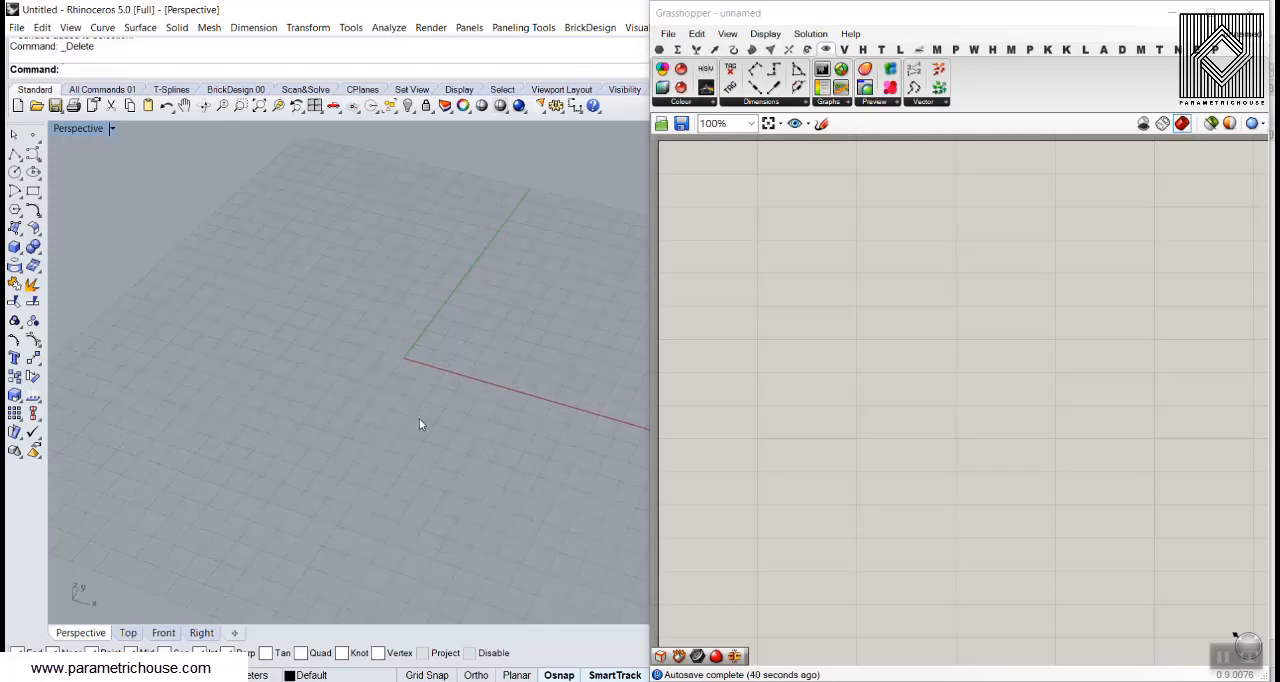
Place a Circle component on the empty canvas
left_click(925, 309)
left_click(733, 49)
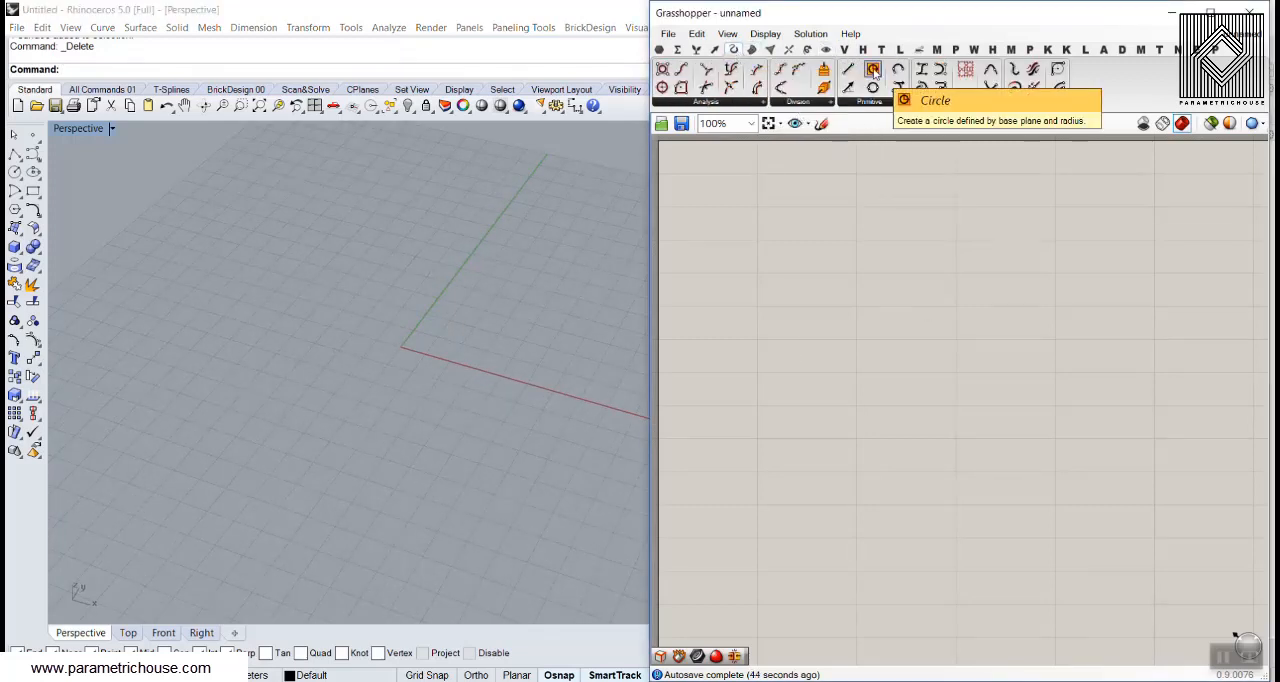
left_click_drag(873, 88, 1023, 340)
scroll(937, 311, "up", 3)
Add the Bifocals component to label the components by name and move it away from the working area
double_click(823, 273)
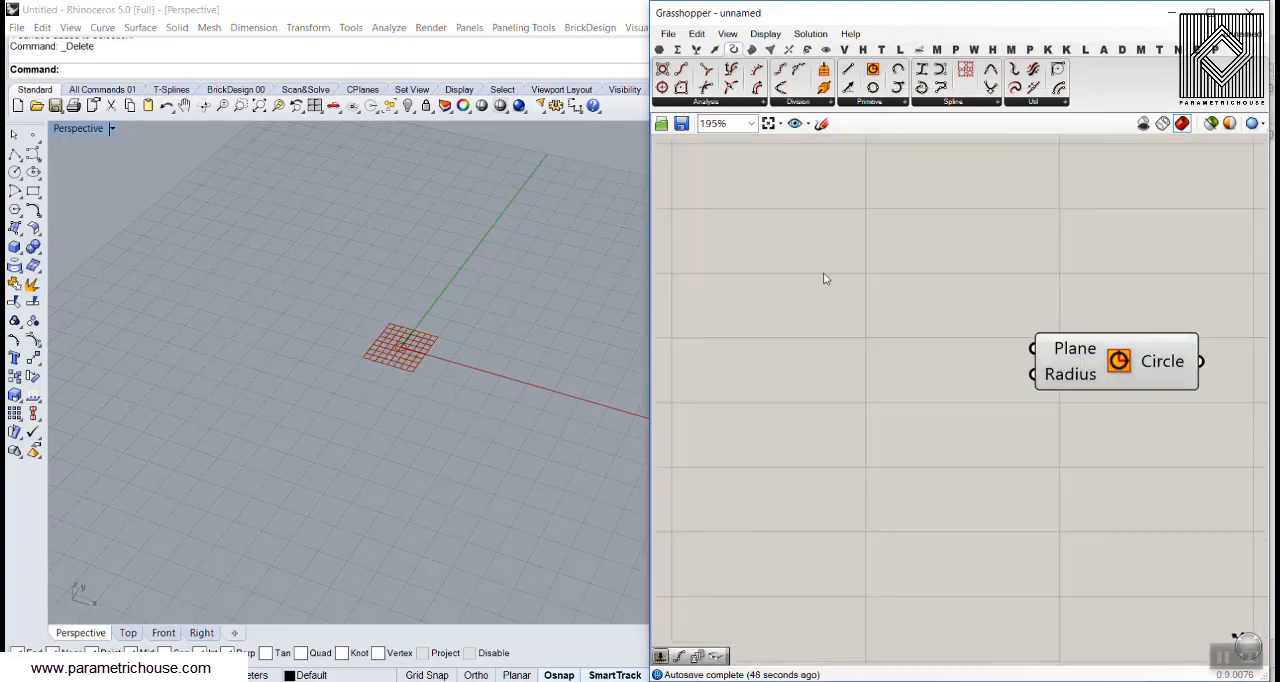
type("bif")
key("Return")
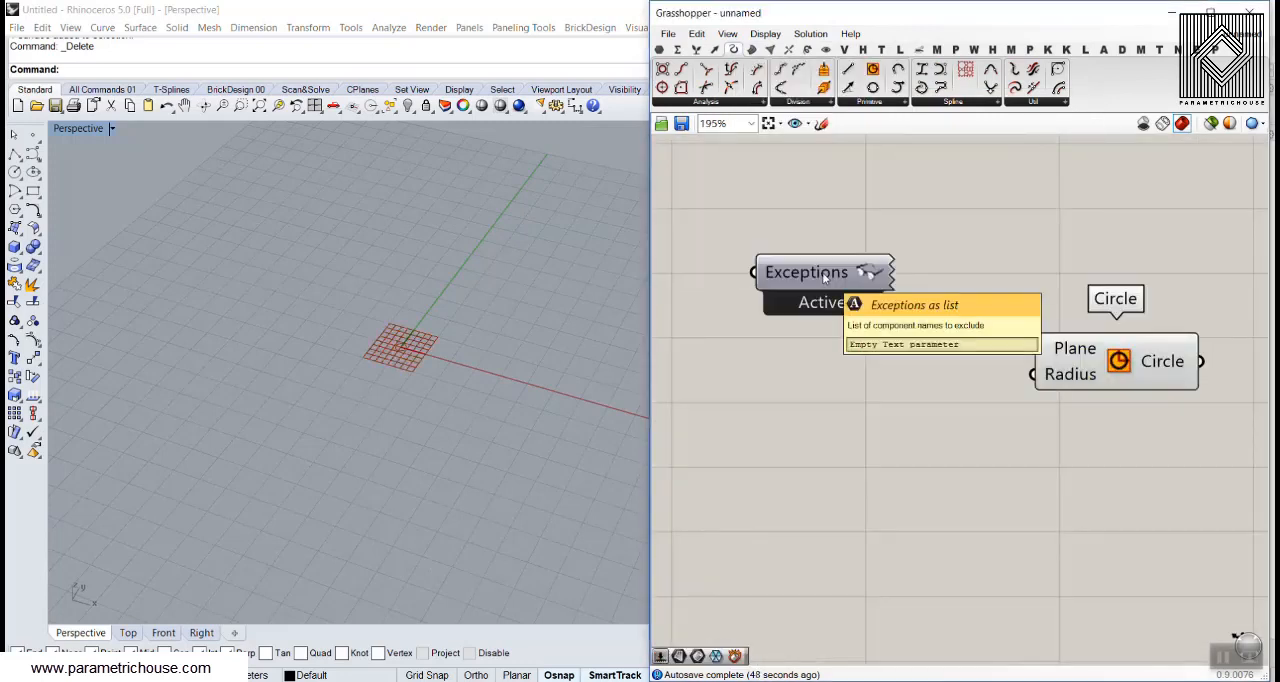
scroll(962, 386, "down", 2)
left_click_drag(824, 275, 726, 218)
Reposition the Circle component to leave space before its inputs and inspect its default circle in the Perspective viewport
right_click_drag(970, 353, 838, 304)
scroll(904, 344, "up", 2)
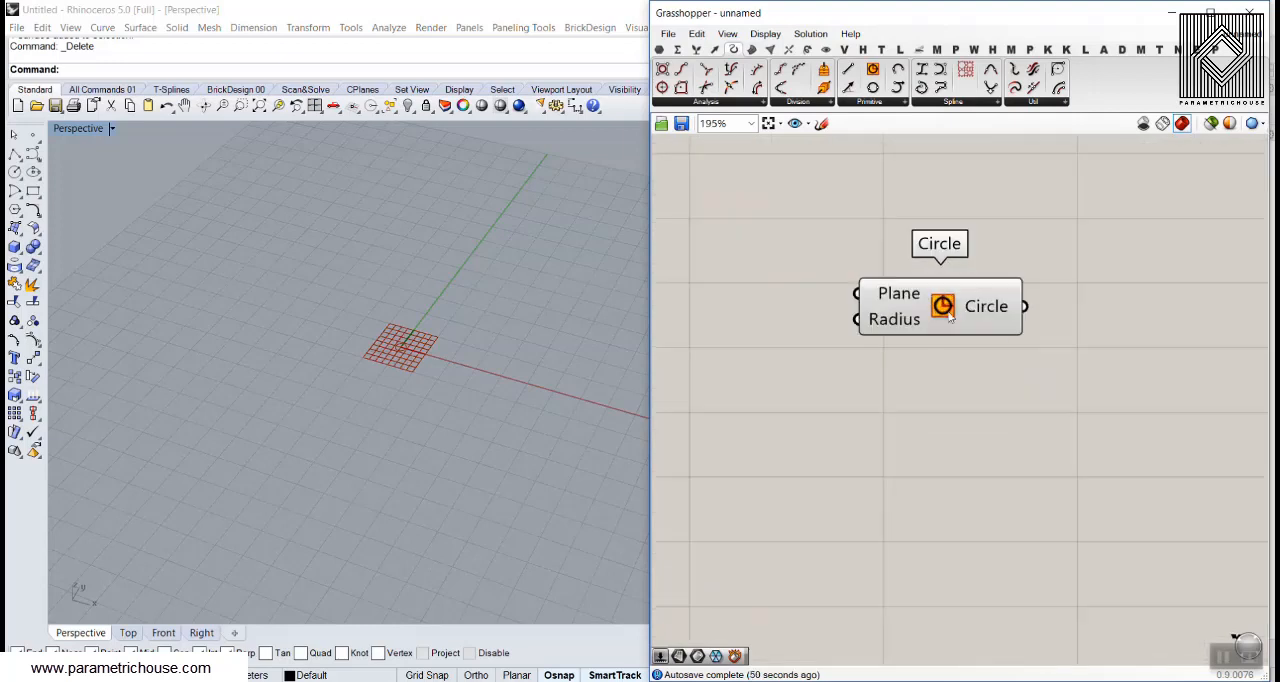
left_click_drag(945, 312, 1062, 377)
left_click(888, 428)
scroll(408, 342, "up", 3)
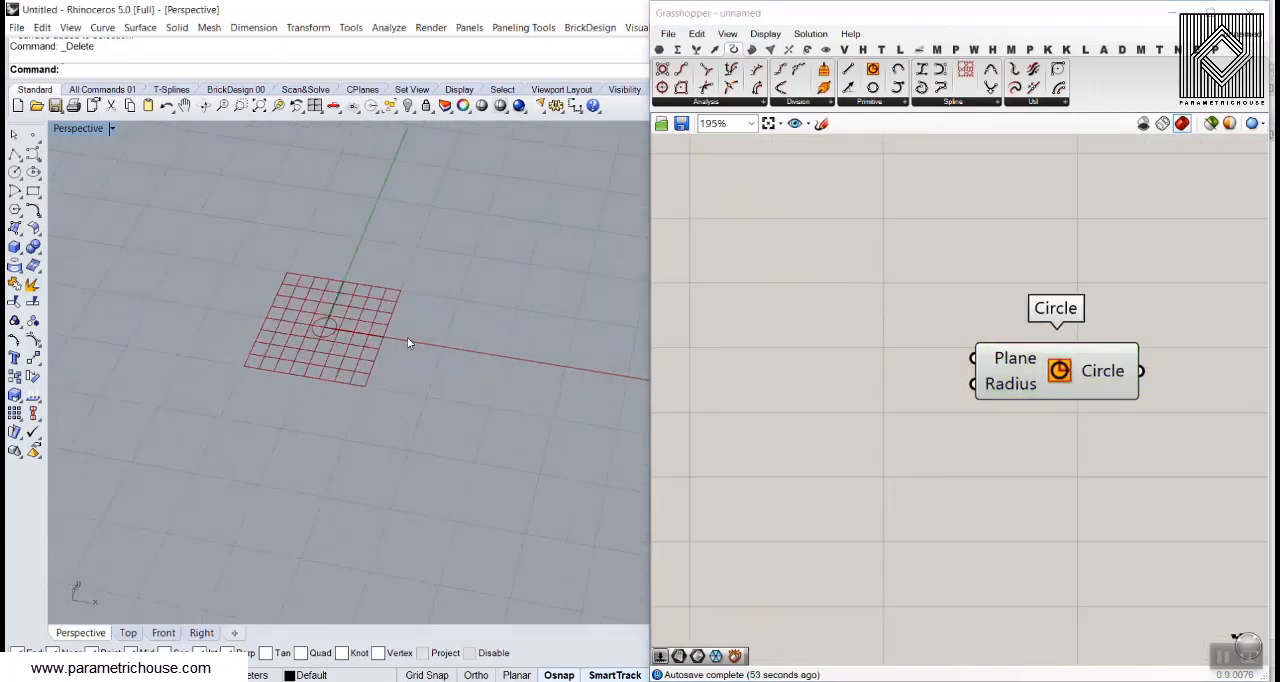
left_click(940, 458)
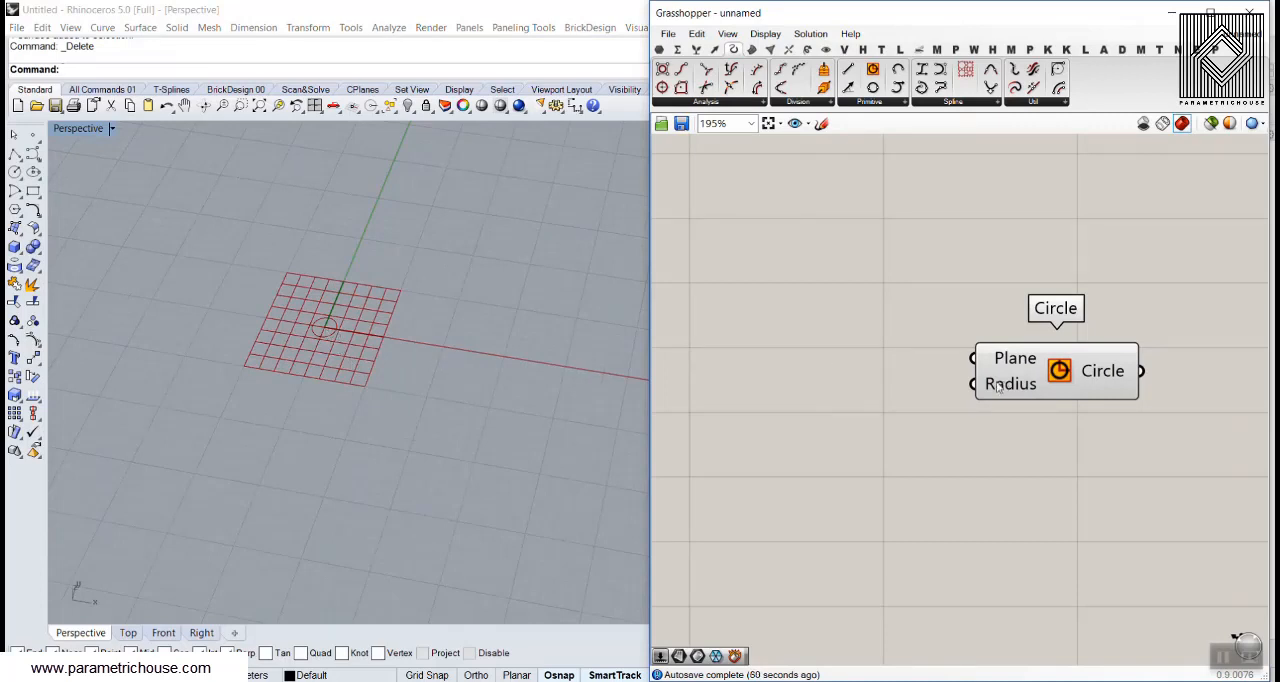
Place a Gene Pool component in front of the Circle component's inputs
left_click(660, 52)
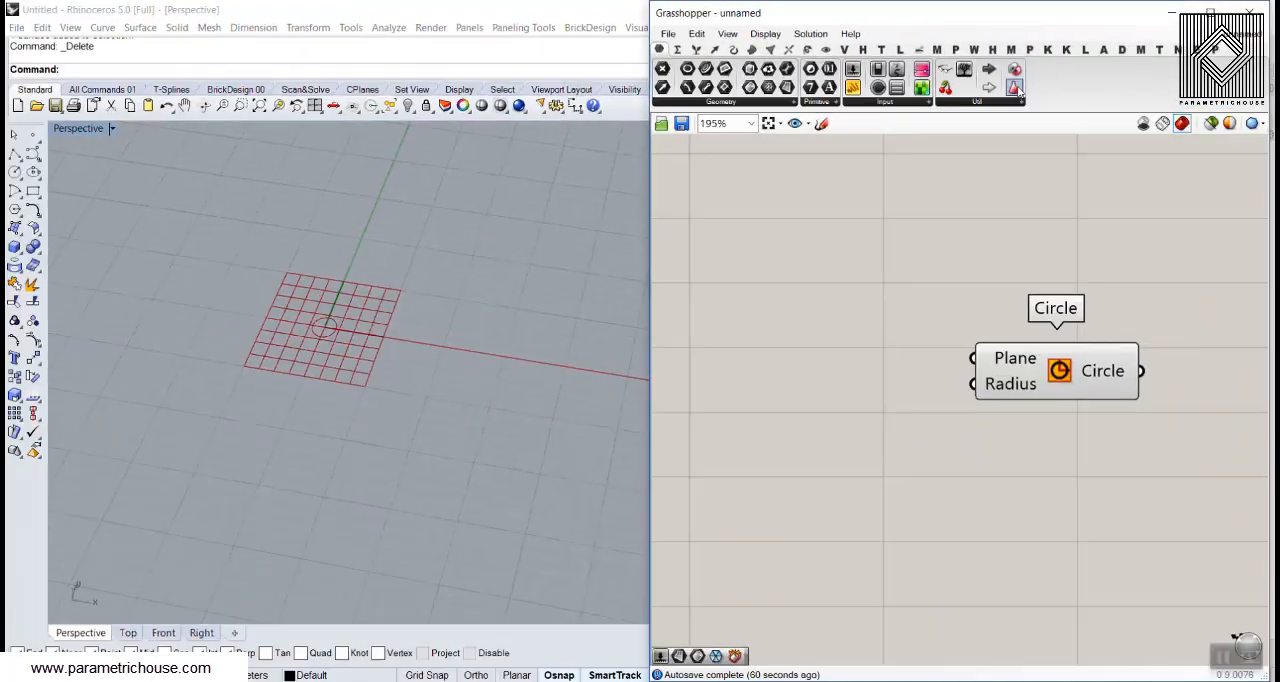
left_click(1015, 90)
left_click(761, 477)
right_click_drag(830, 471, 894, 433)
Configure the Gene Pool with a gene count of 4 and a minimum of 10
double_click(895, 431)
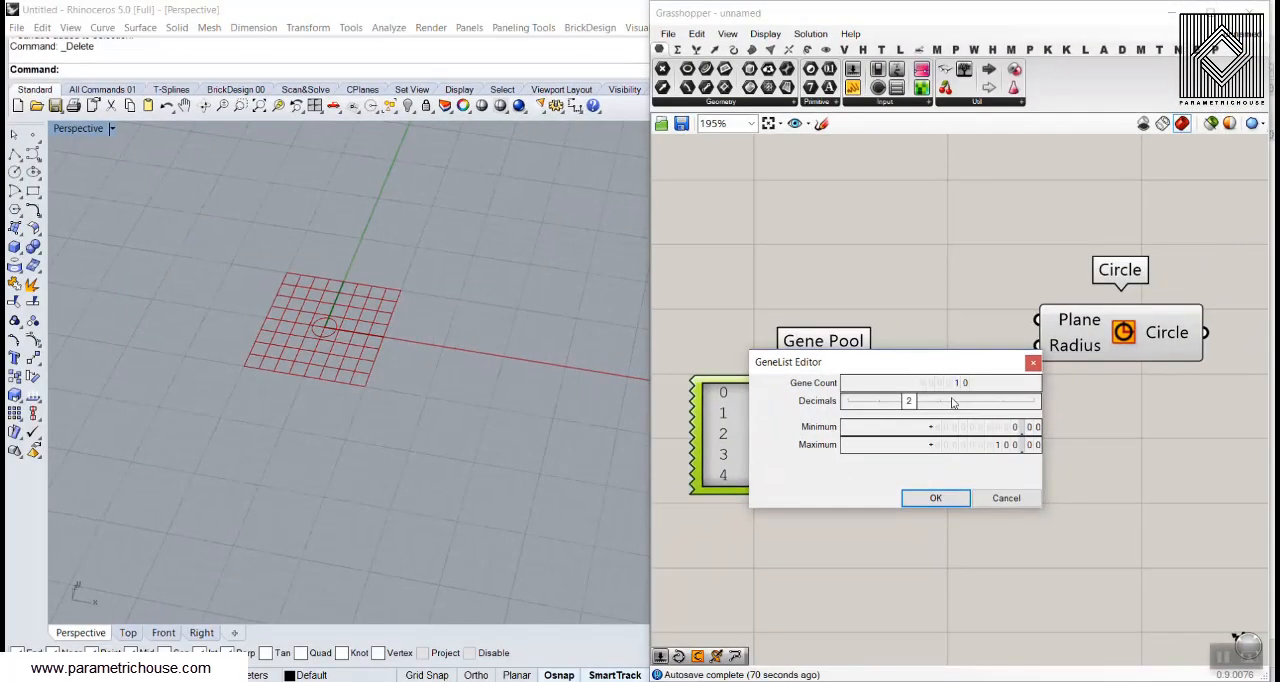
double_click(955, 381)
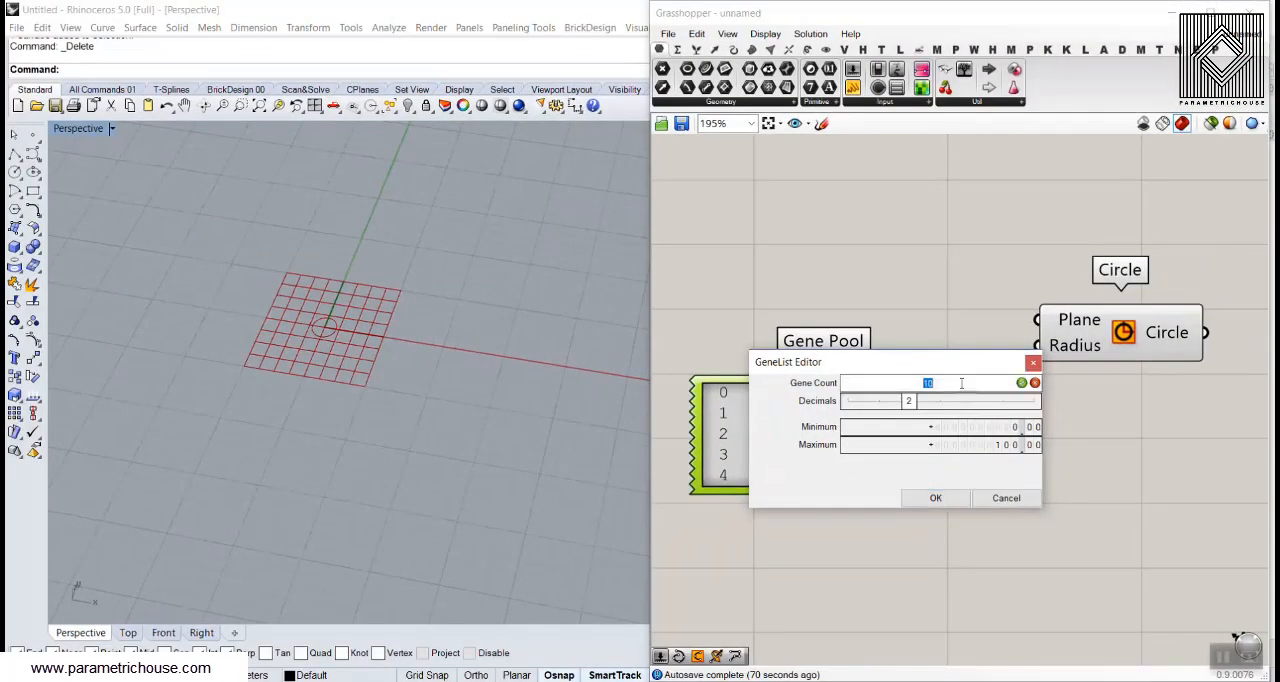
type("4")
key("Return")
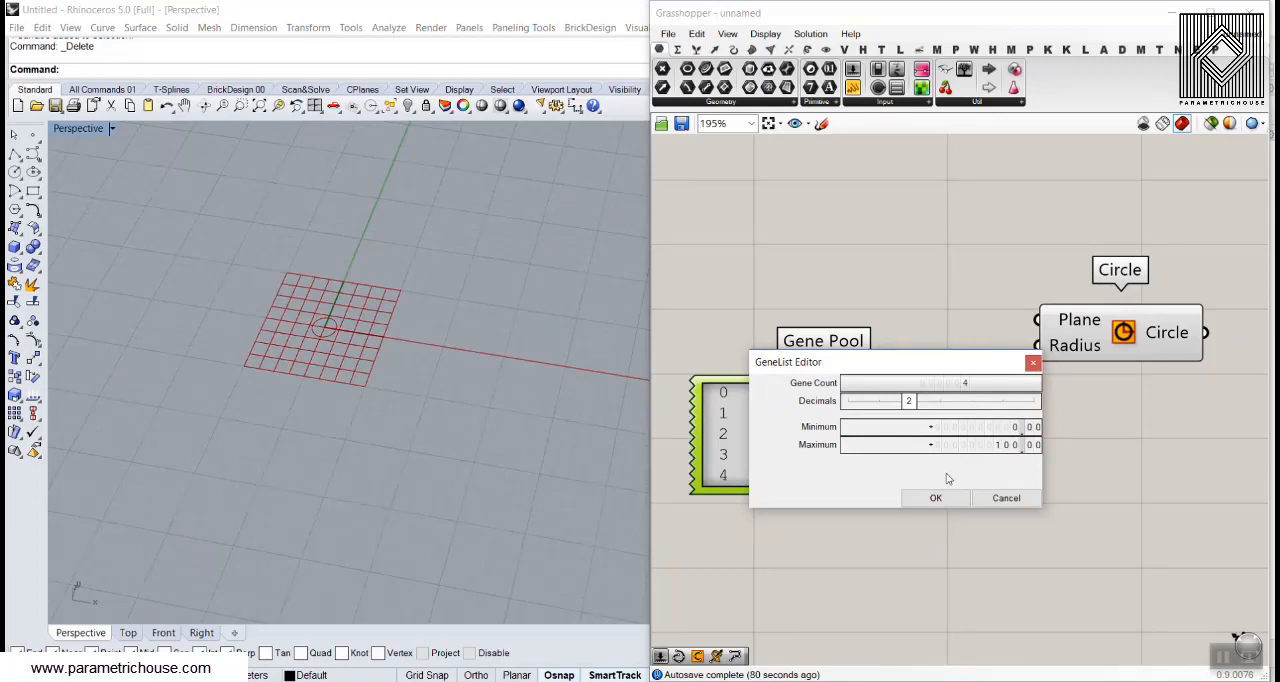
double_click(1017, 428)
type("10")
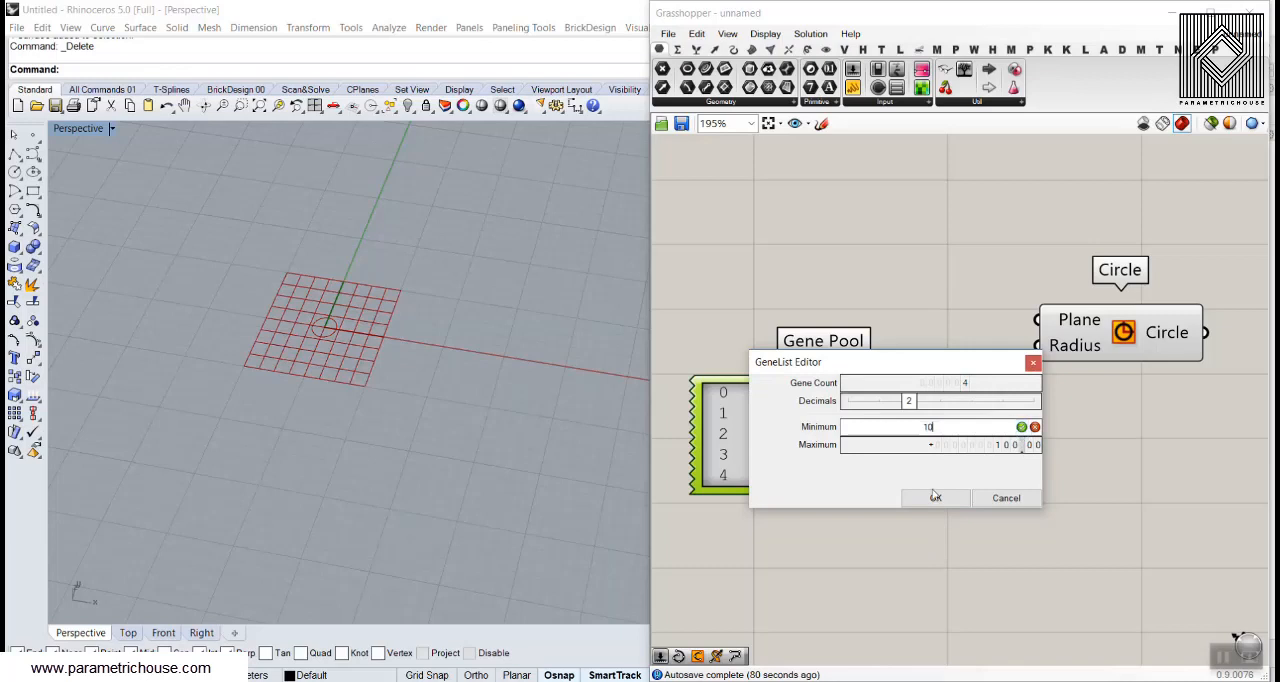
left_click(935, 497)
Connect the Gene Pool output to the Circle's Radius input
left_click_drag(955, 434, 1036, 346)
right_click_drag(560, 380, 551, 389)
scroll(440, 430, "down", 15)
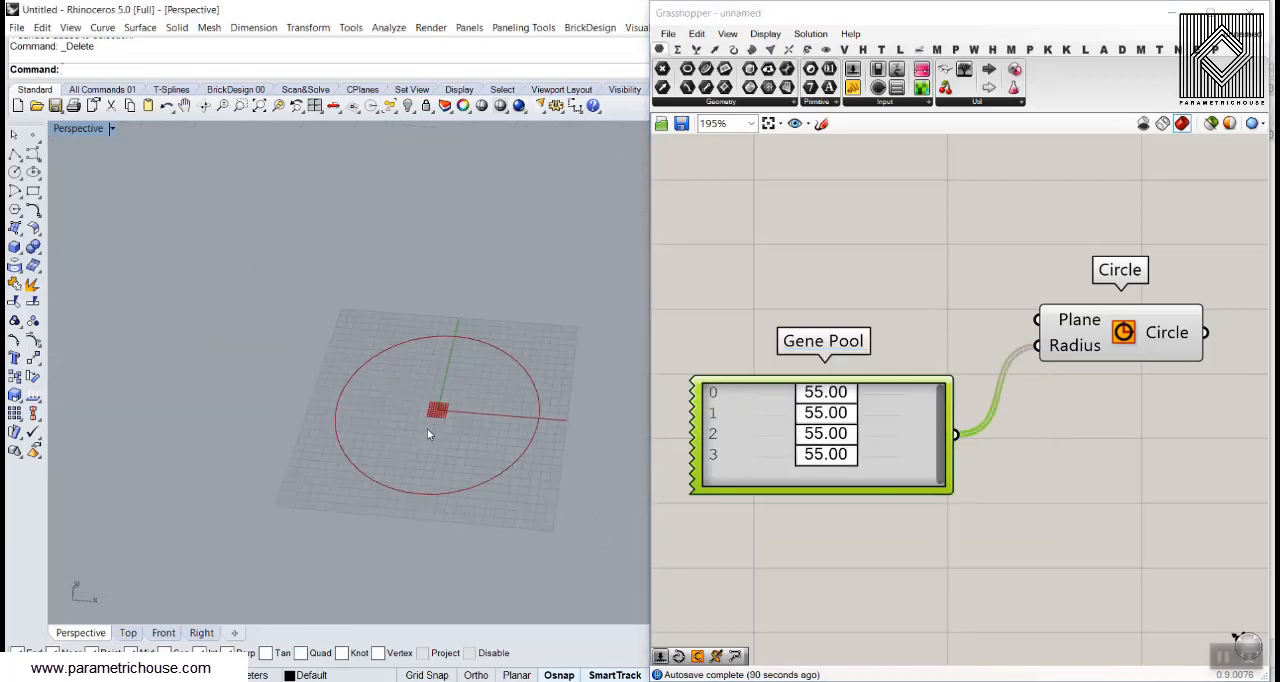
Set the four genes to about 13.11, 31.96, 57.09 and 84.32 to produce concentric circles of increasing radius
left_click_drag(837, 397, 883, 470)
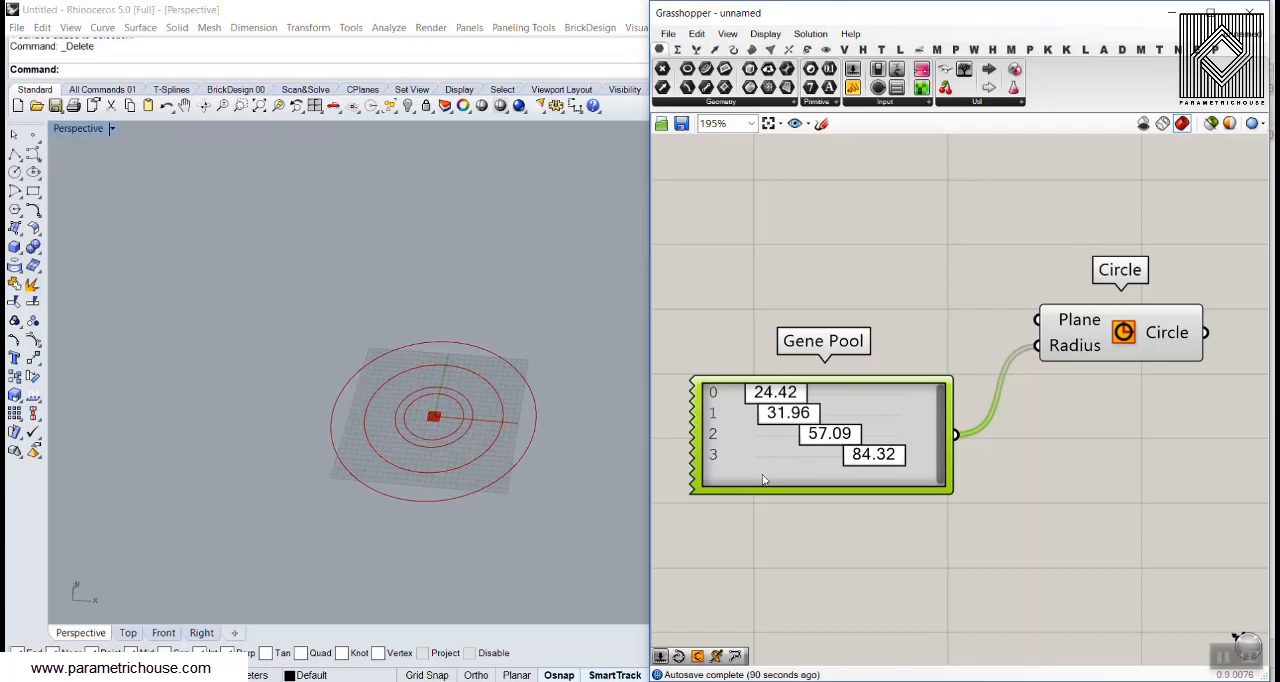
left_click_drag(775, 401, 756, 399)
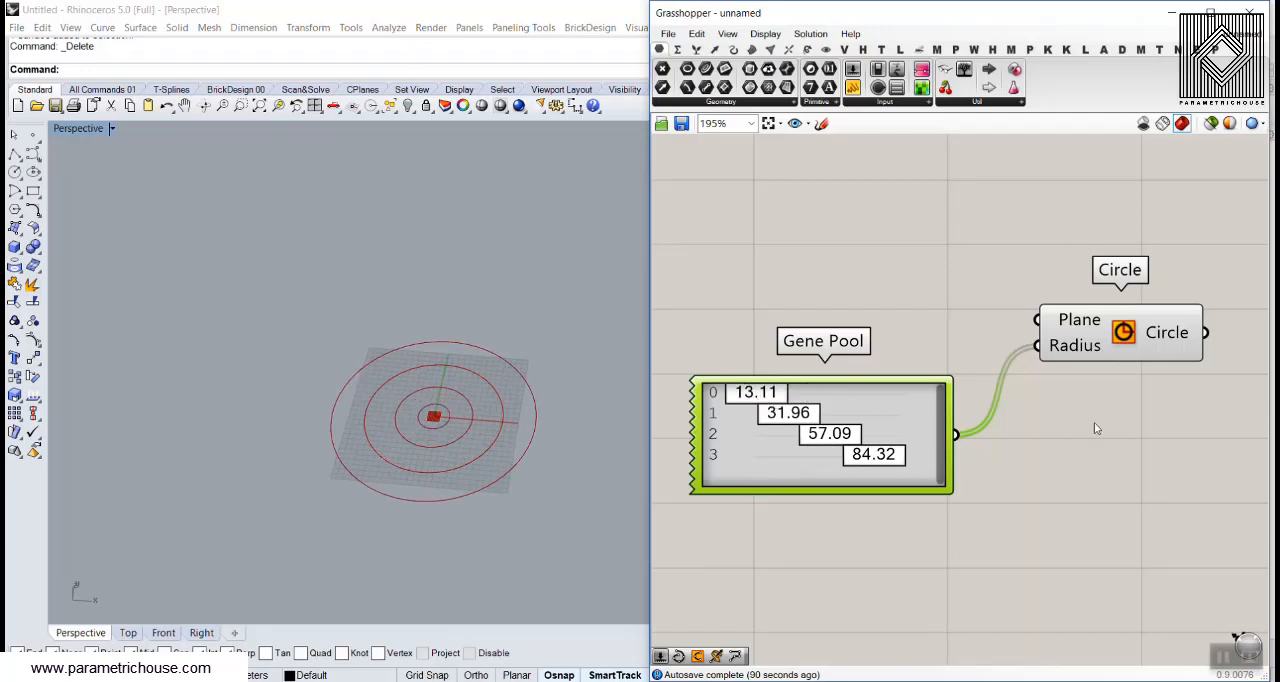
mouse_move(448, 426)
right_mouse_down()
mouse_move(423, 391)
mouse_move(430, 436)
right_mouse_up()
scroll(430, 439, "up", 4)
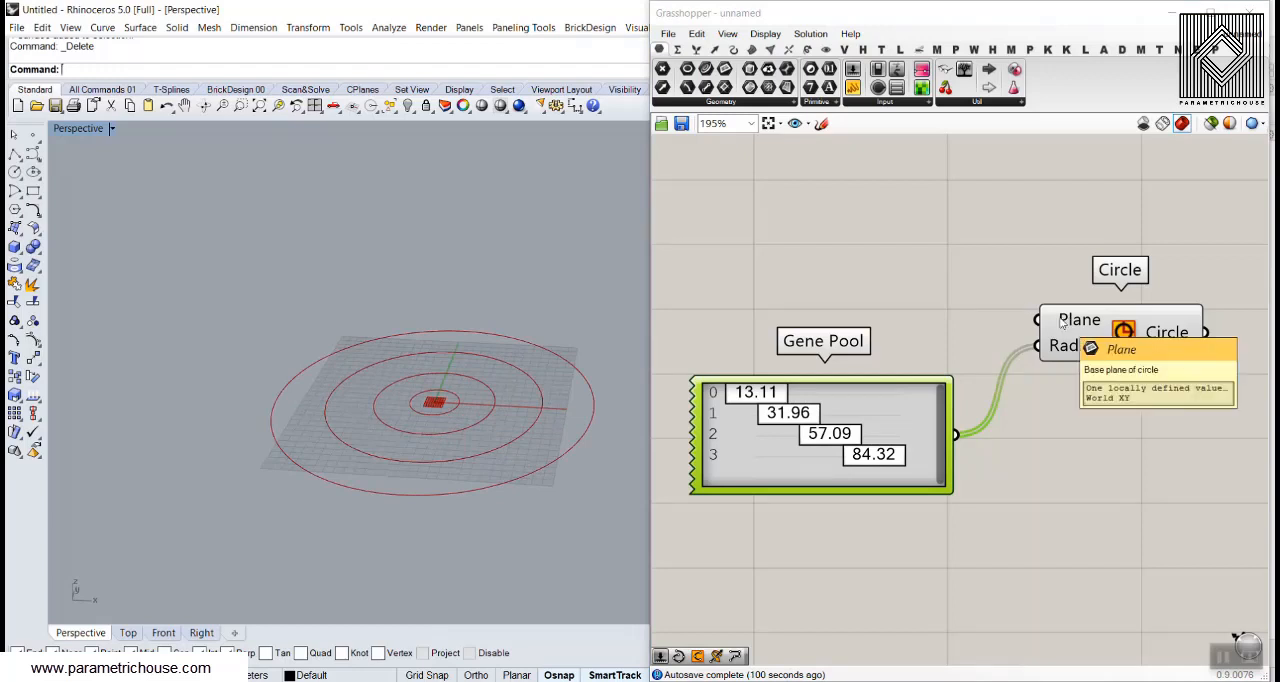
Add a Construct Point component above the Gene Pool
right_click_drag(1083, 336, 1020, 345)
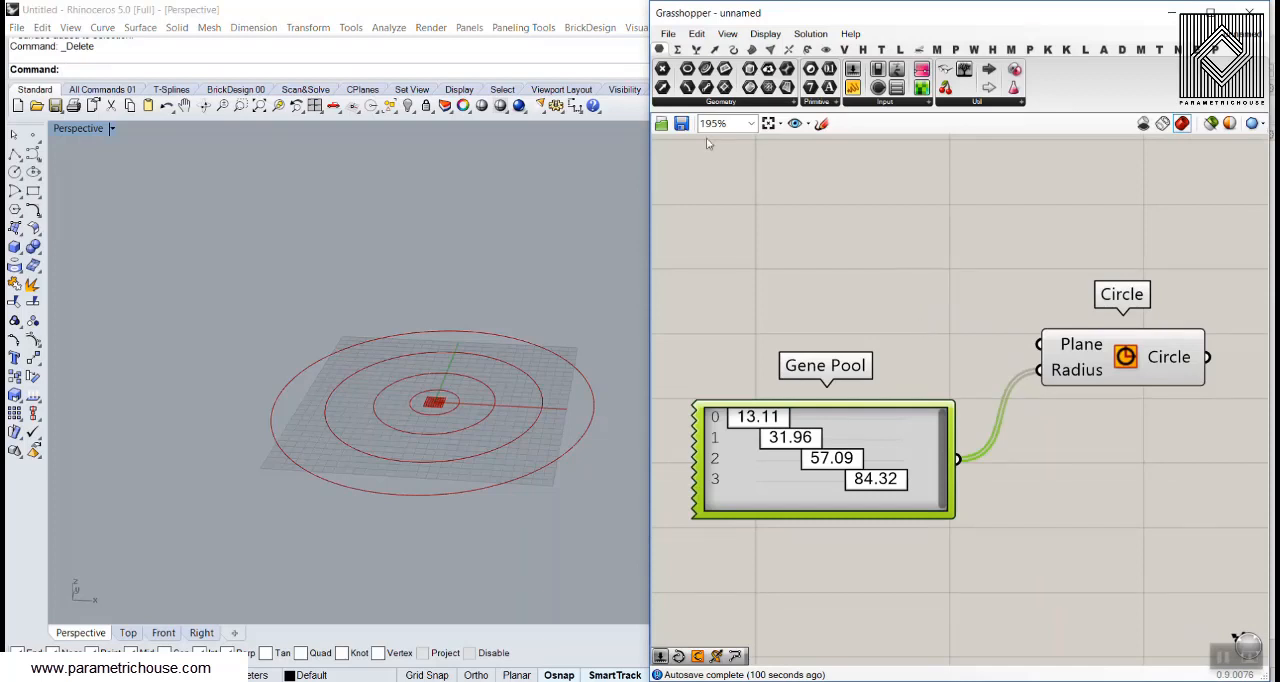
left_click(714, 49)
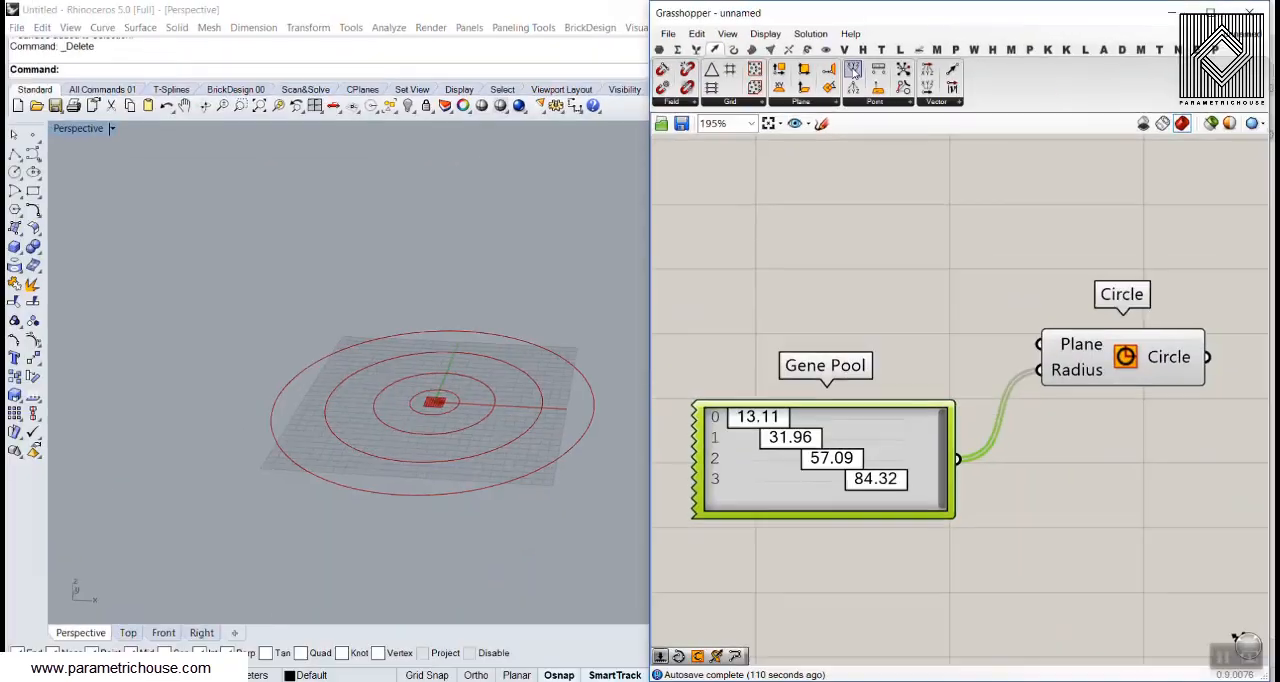
left_click_drag(853, 92, 867, 524)
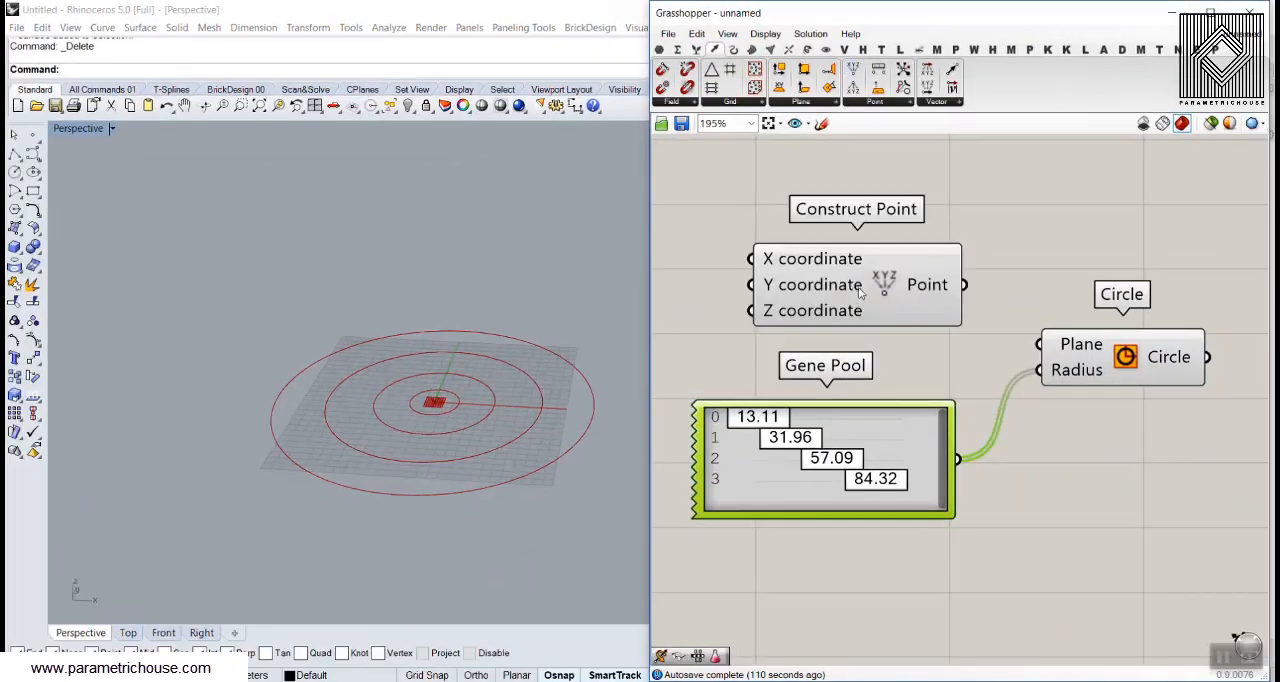
right_click_drag(860, 290, 743, 225)
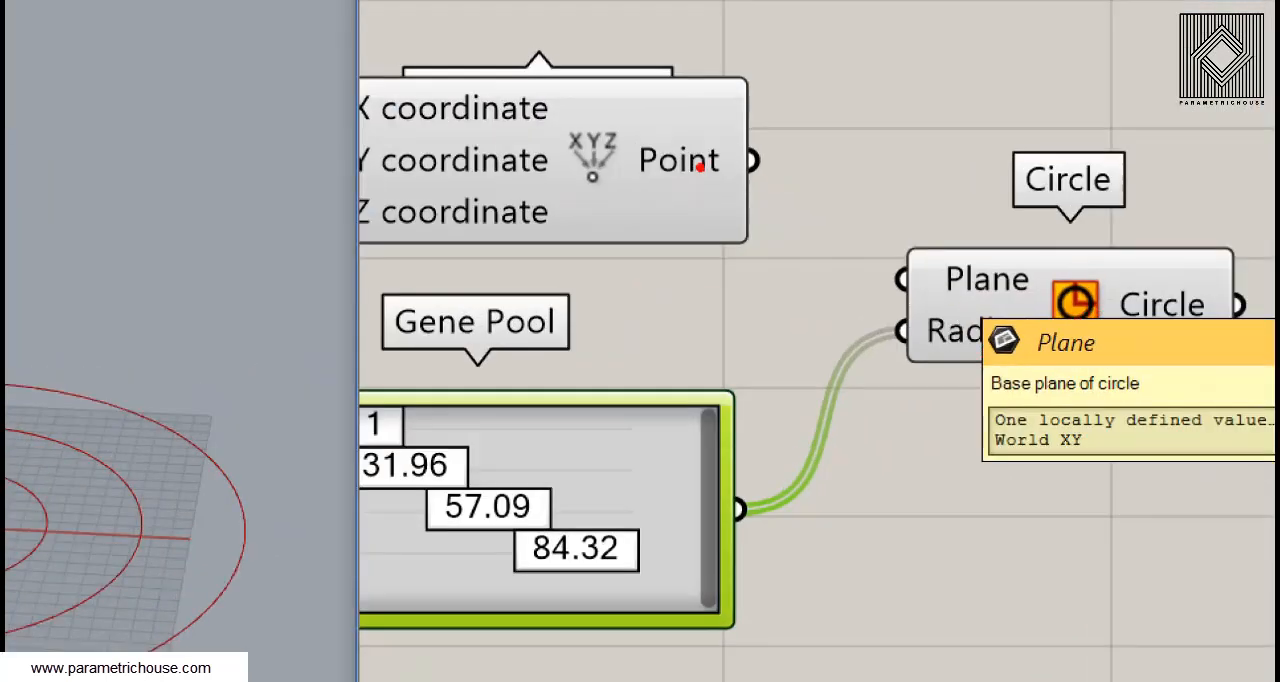
mouse_move(690, 193)
left_mouse_down()
mouse_move(675, 223)
mouse_move(701, 231)
left_mouse_up()
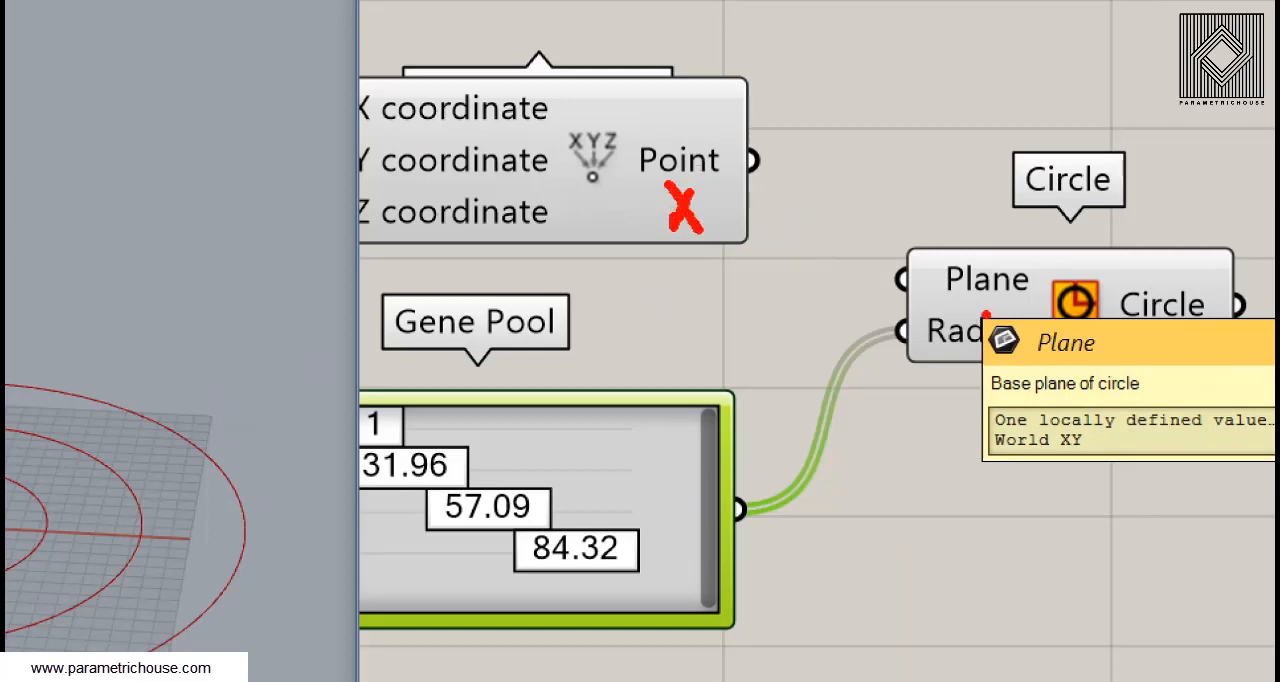
mouse_move(986, 315)
left_mouse_down()
mouse_move(980, 362)
mouse_move(982, 316)
left_mouse_up()
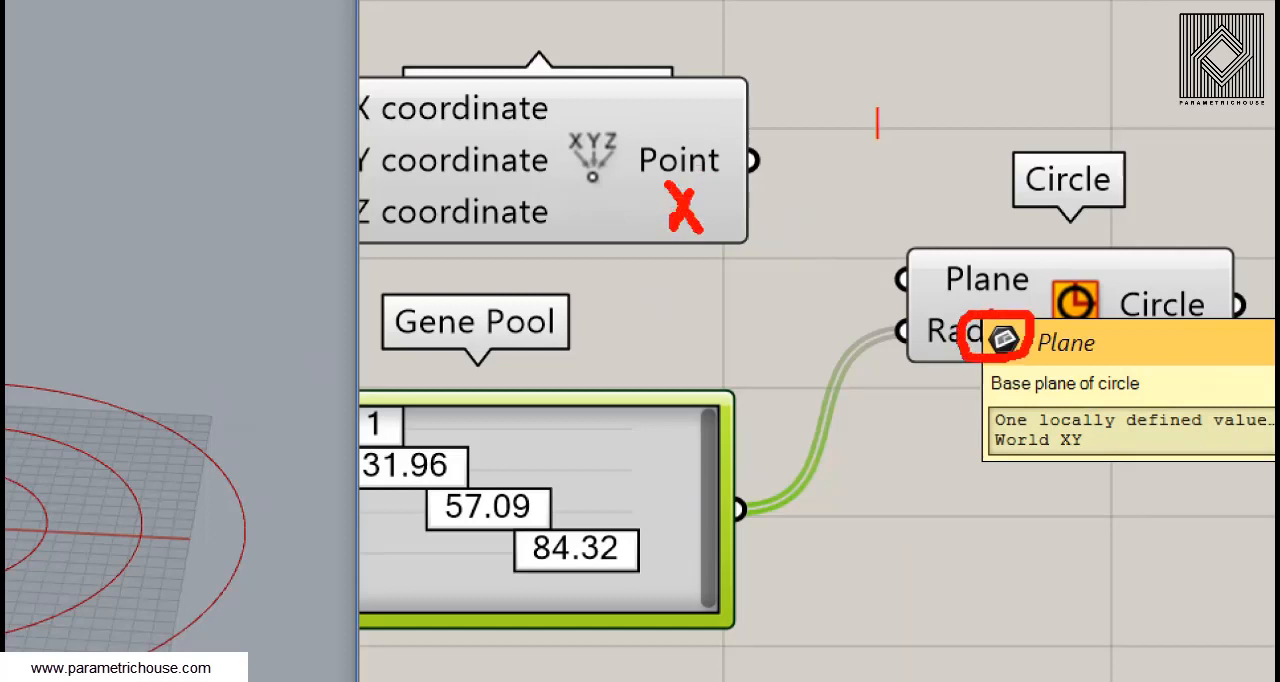
type("x------>plane")
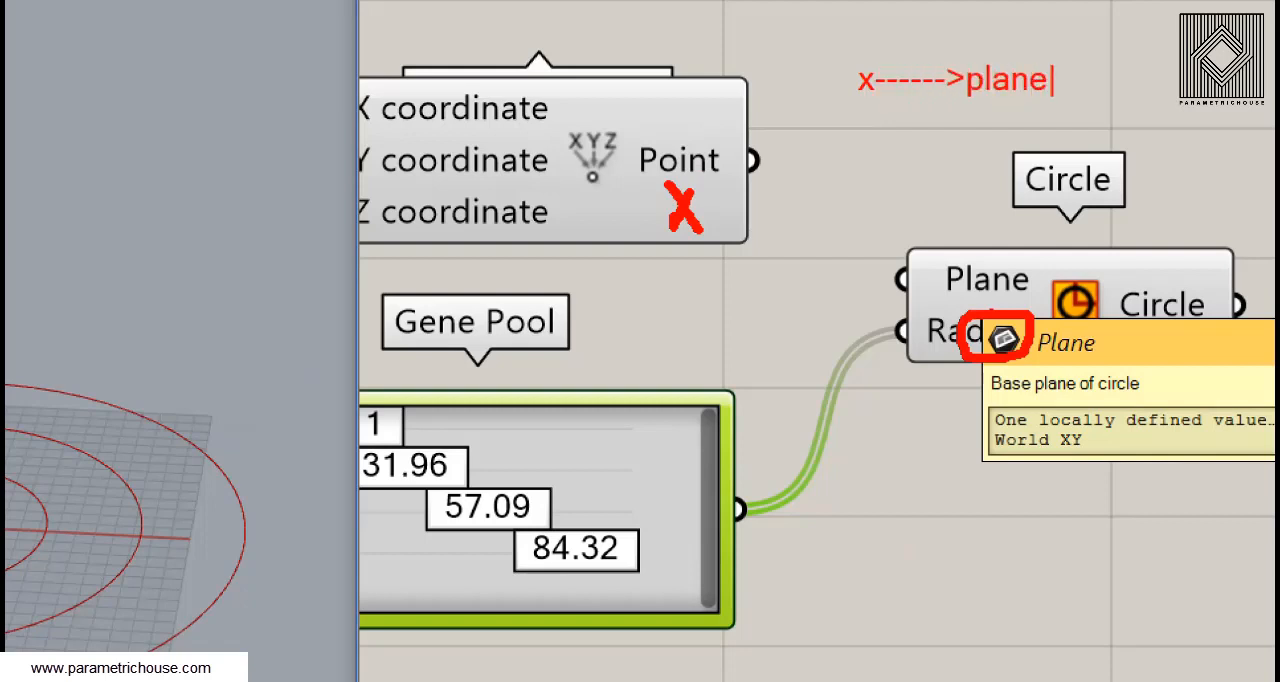
key("Return")
key("Return")
type("xy")
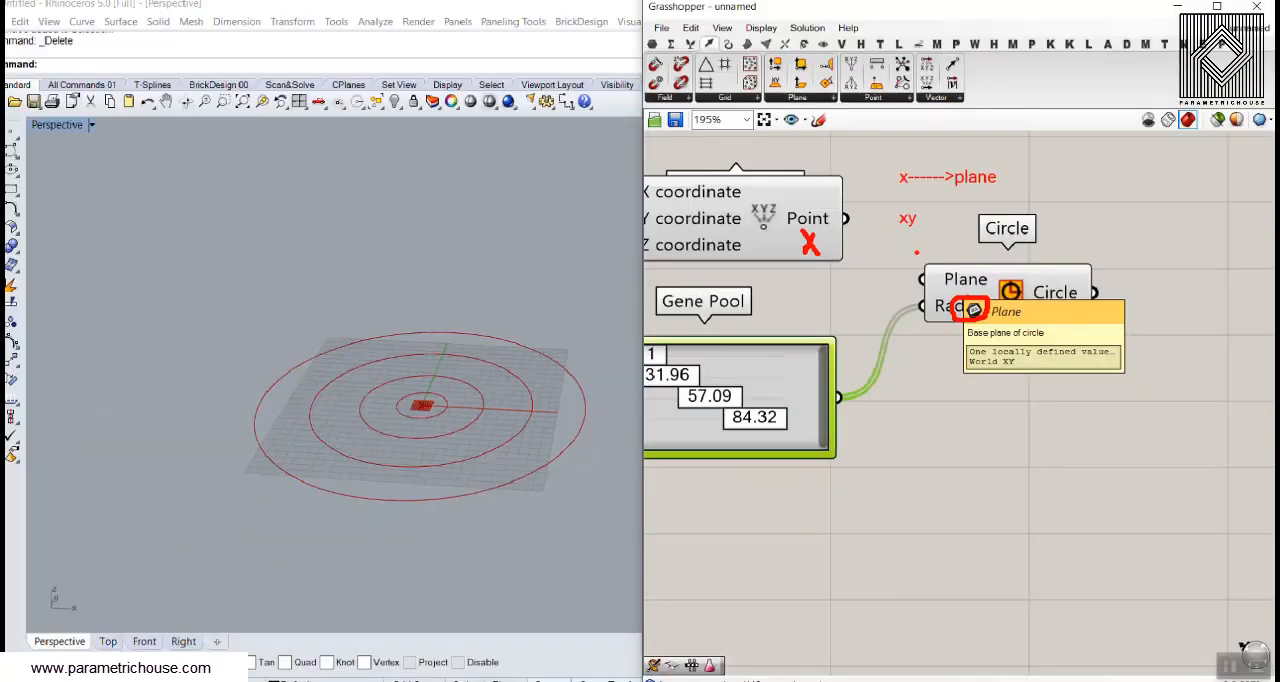
Connect the Construct Point output to the Circle's Plane input and spread the components apart
left_click_drag(753, 162, 933, 366)
left_click_drag(933, 316, 922, 287)
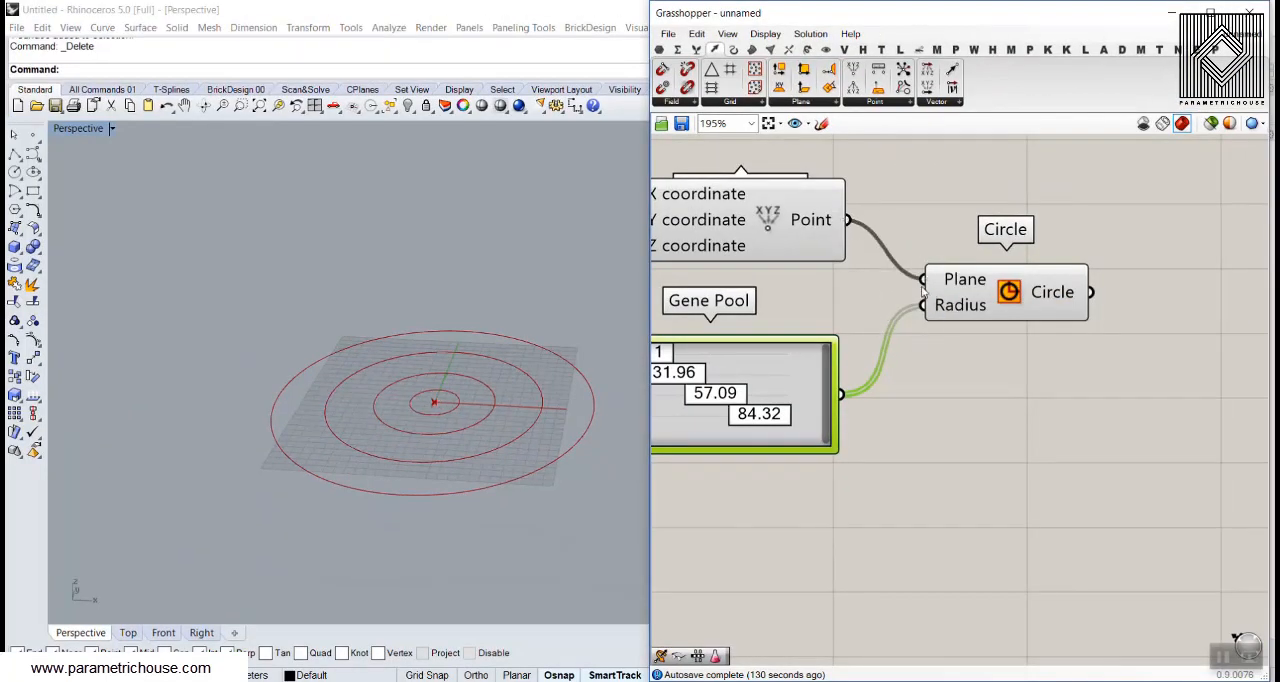
right_click_drag(850, 258, 964, 302)
left_click_drag(867, 258, 761, 257)
left_click(929, 243)
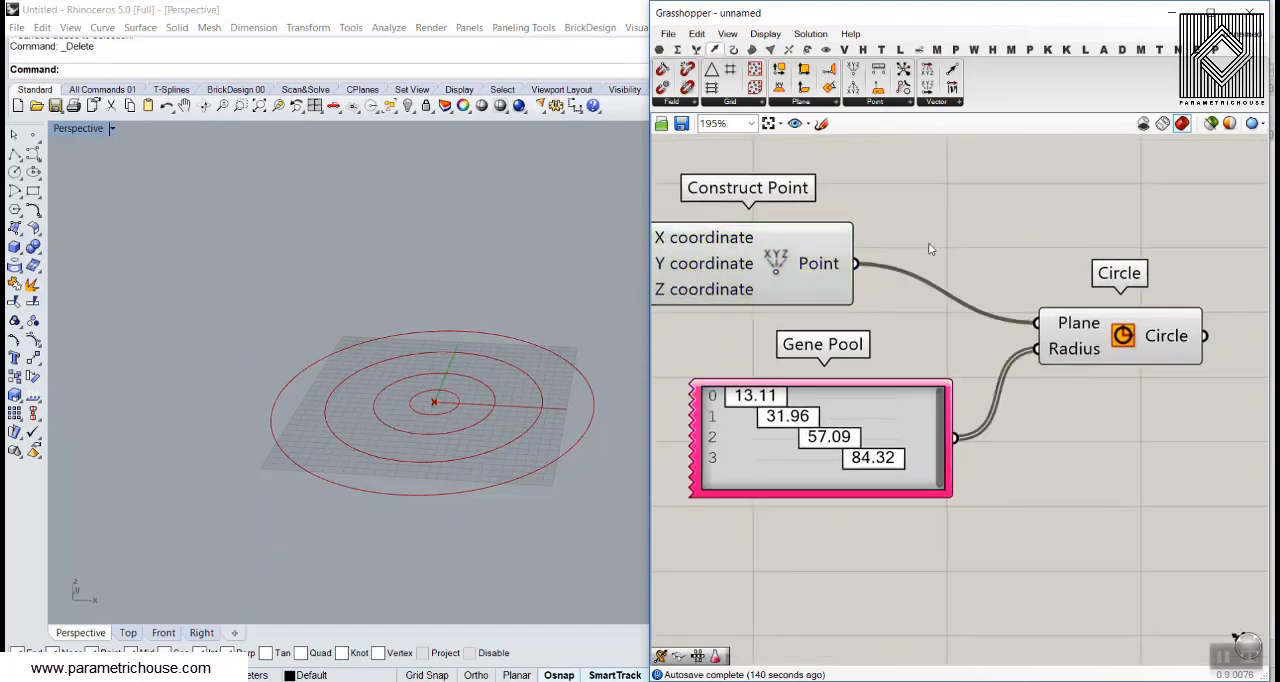
Insert an XY Plane component between Construct Point and the Circle's Plane input and inspect the plane in the Perspective viewport
double_click(928, 243)
type("xy")
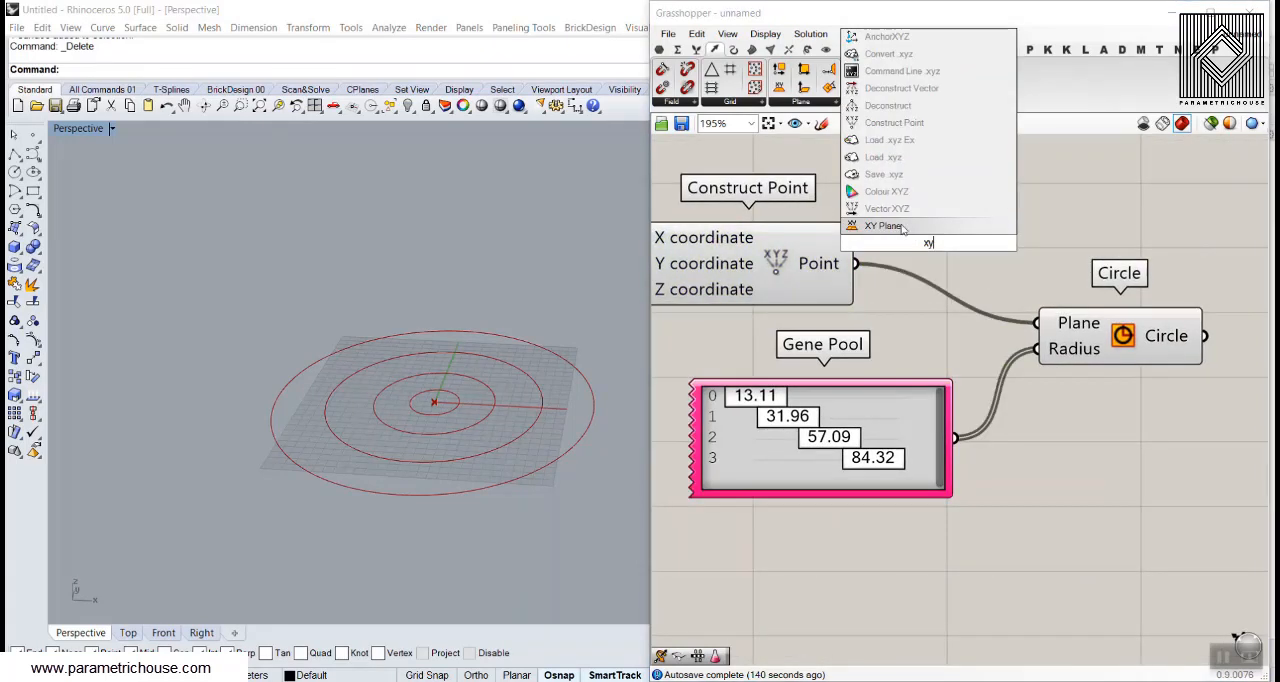
left_click(902, 226)
left_click_drag(905, 248, 980, 250)
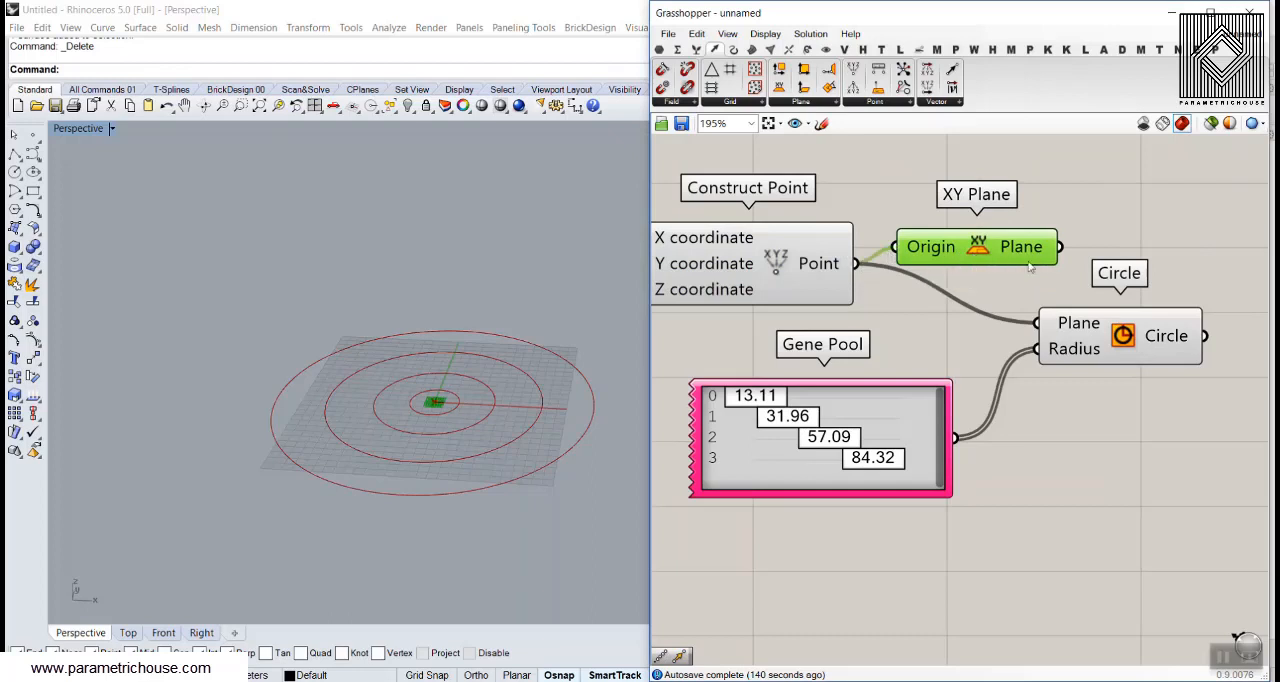
left_click_drag(1060, 247, 1039, 323)
left_click(900, 303)
right_click_drag(510, 295, 497, 388)
scroll(460, 467, "up", 9)
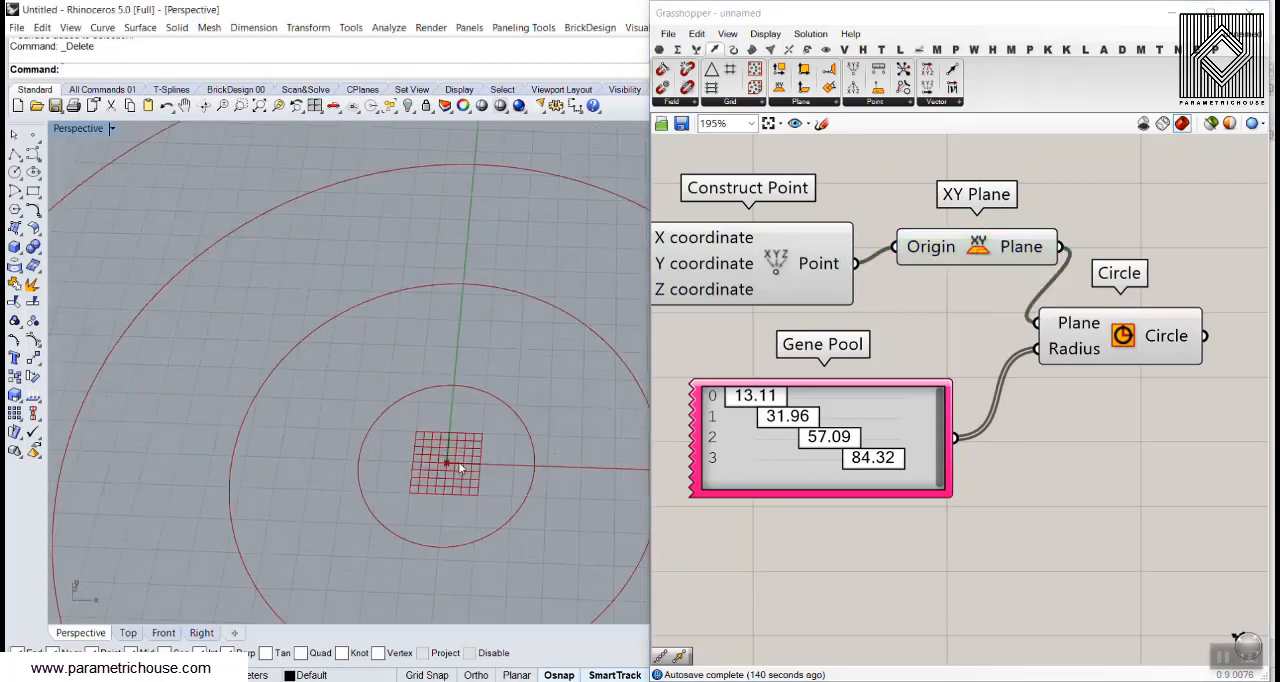
scroll(460, 467, "up", 3)
Delete the XY Plane component and reconnect the Point output directly to the Circle's Plane input
left_click_drag(971, 254, 940, 255)
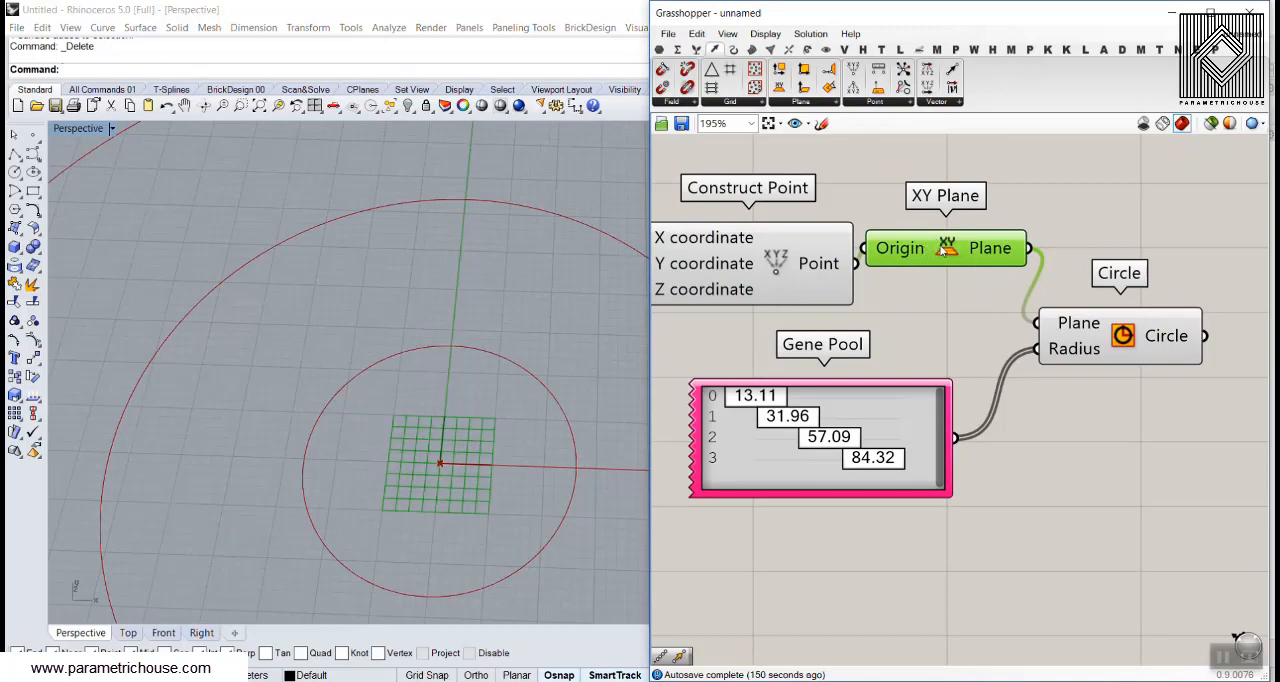
key("Delete")
left_click_drag(855, 263, 1037, 323)
right_click_drag(440, 380, 435, 292)
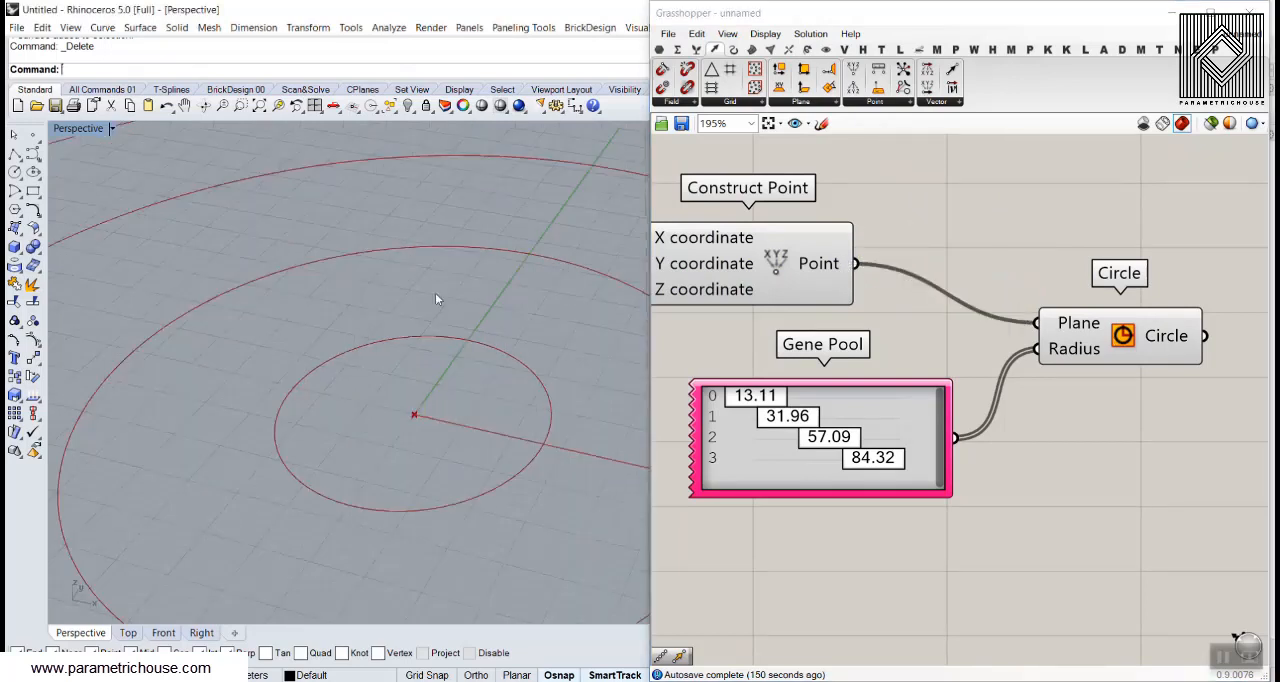
scroll(437, 330, "down", 5)
scroll(906, 284, "down", 4)
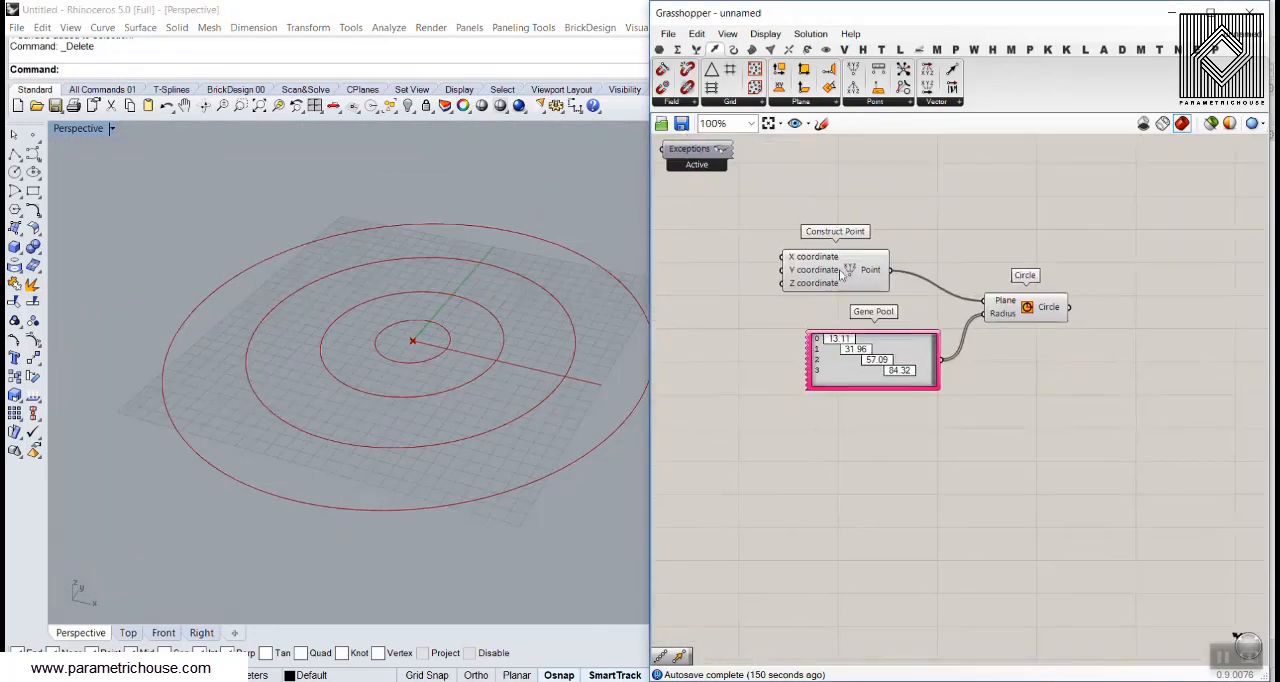
Move Construct Point closer to the Circle component and shift the definition to free space before its coordinate inputs
left_click_drag(847, 275, 898, 292)
left_click_drag(1036, 401, 847, 304)
left_click_drag(1042, 314, 1119, 332)
left_click(1108, 290)
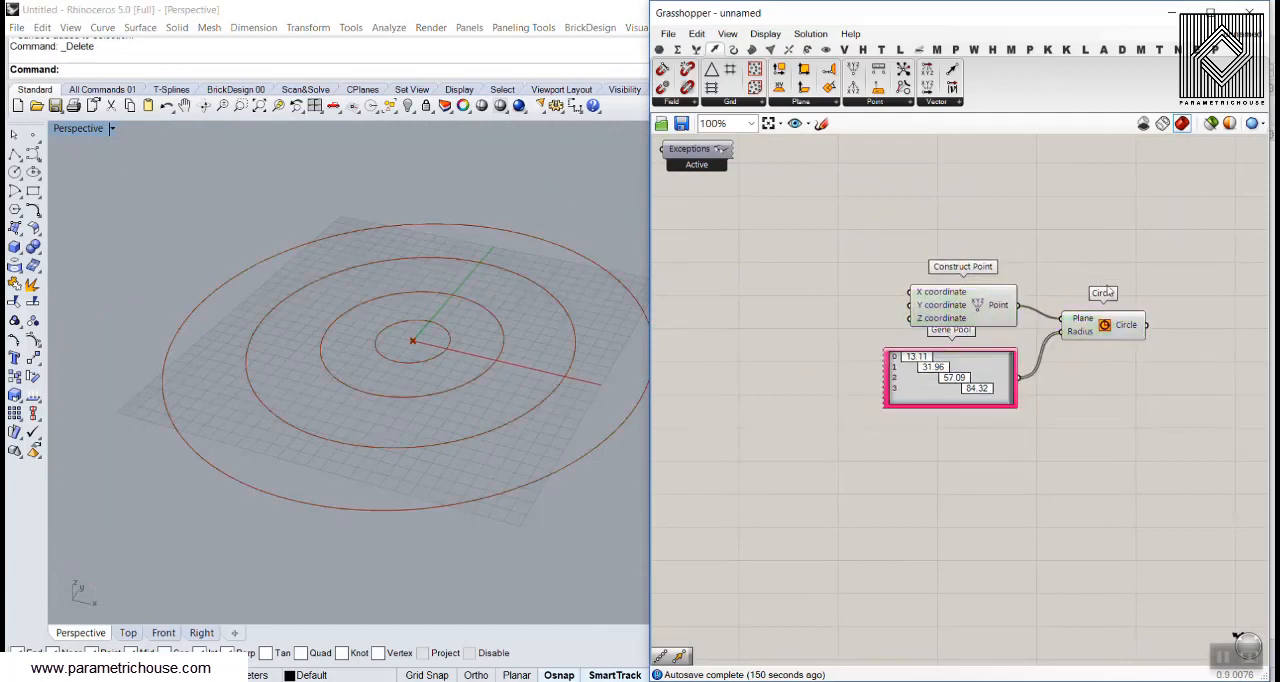
scroll(1109, 331, "up", 4)
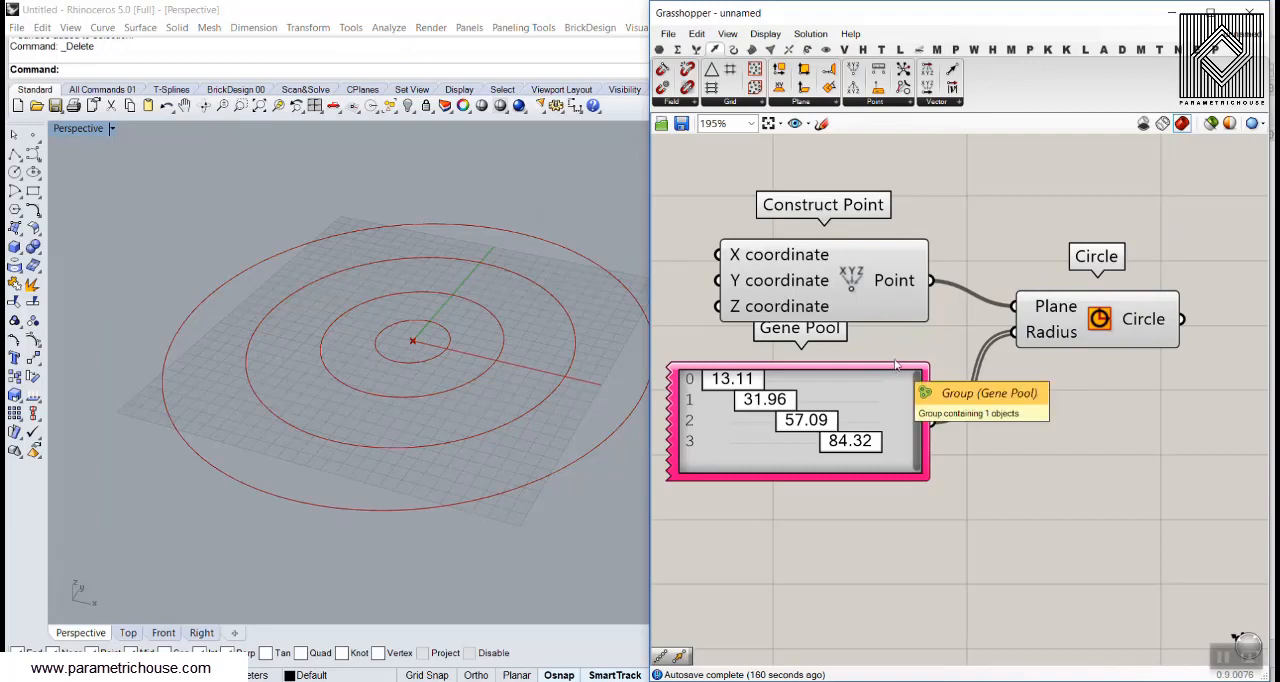
right_click_drag(920, 355, 1008, 354)
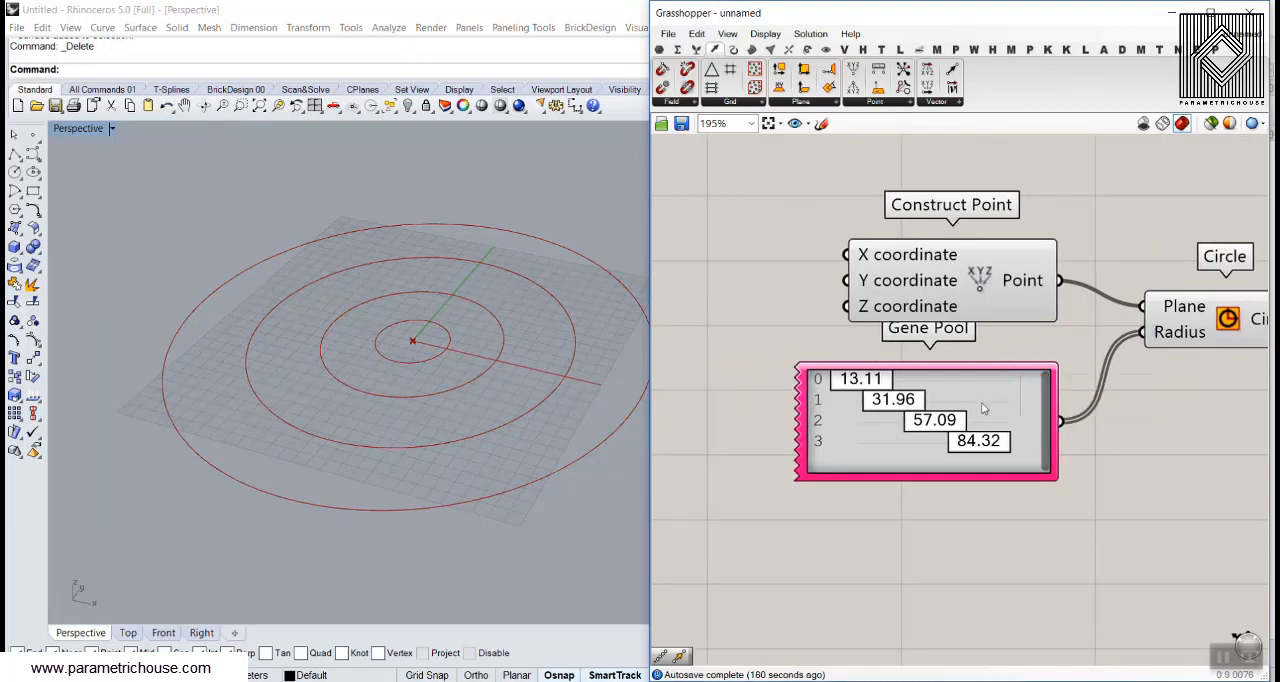
Duplicate the Gene Pool and connect the copy to Construct Point's Z coordinate input
right_click_drag(981, 402, 1079, 392)
scroll(1079, 392, "down", 1)
left_click_drag(1079, 393, 985, 324)
key("ctrl+c")
key("ctrl+v")
left_click(964, 364)
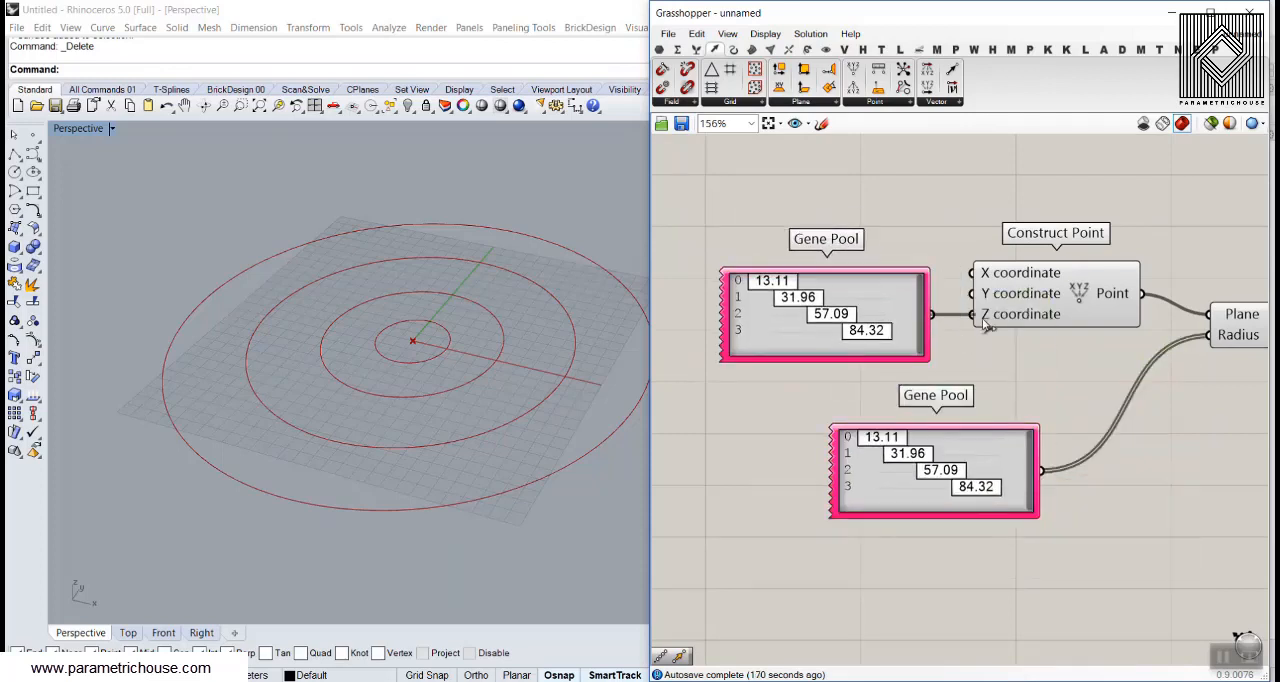
Set the minimum of the Gene Pool feeding the Z coordinate to 0 and raise its maximum
right_click_drag(500, 412, 494, 354)
scroll(494, 354, "down", 6)
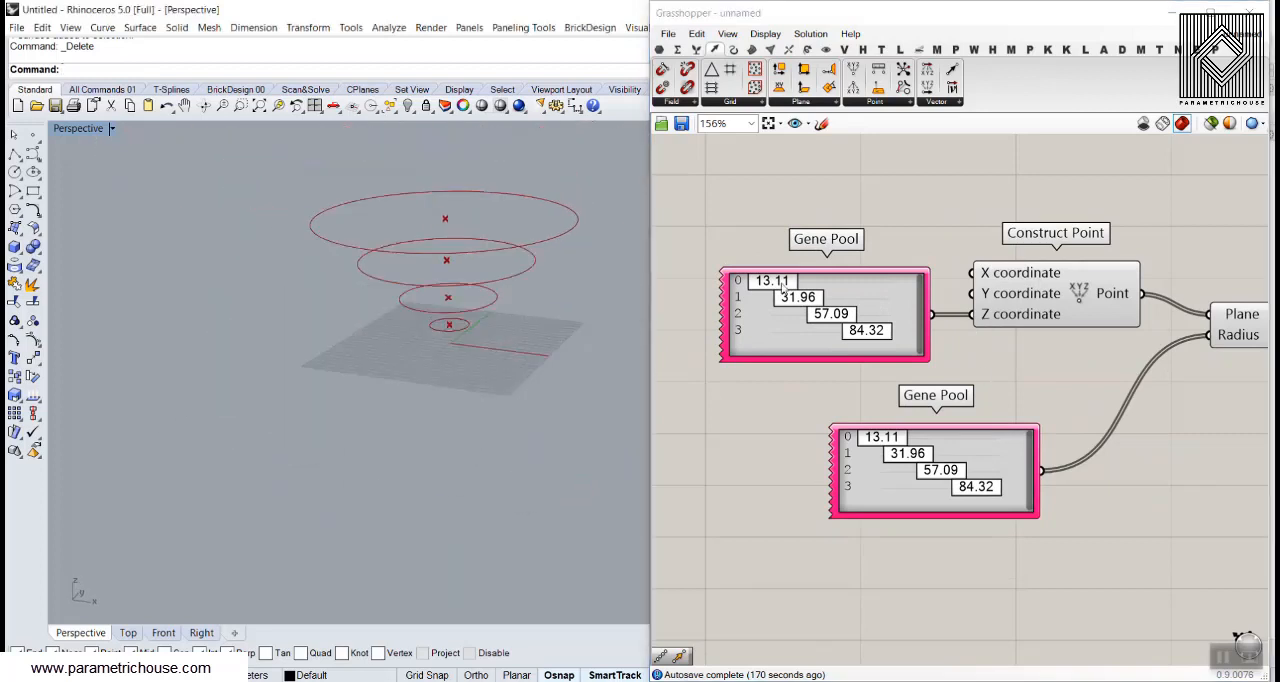
double_click(799, 333)
double_click(906, 325)
type("0")
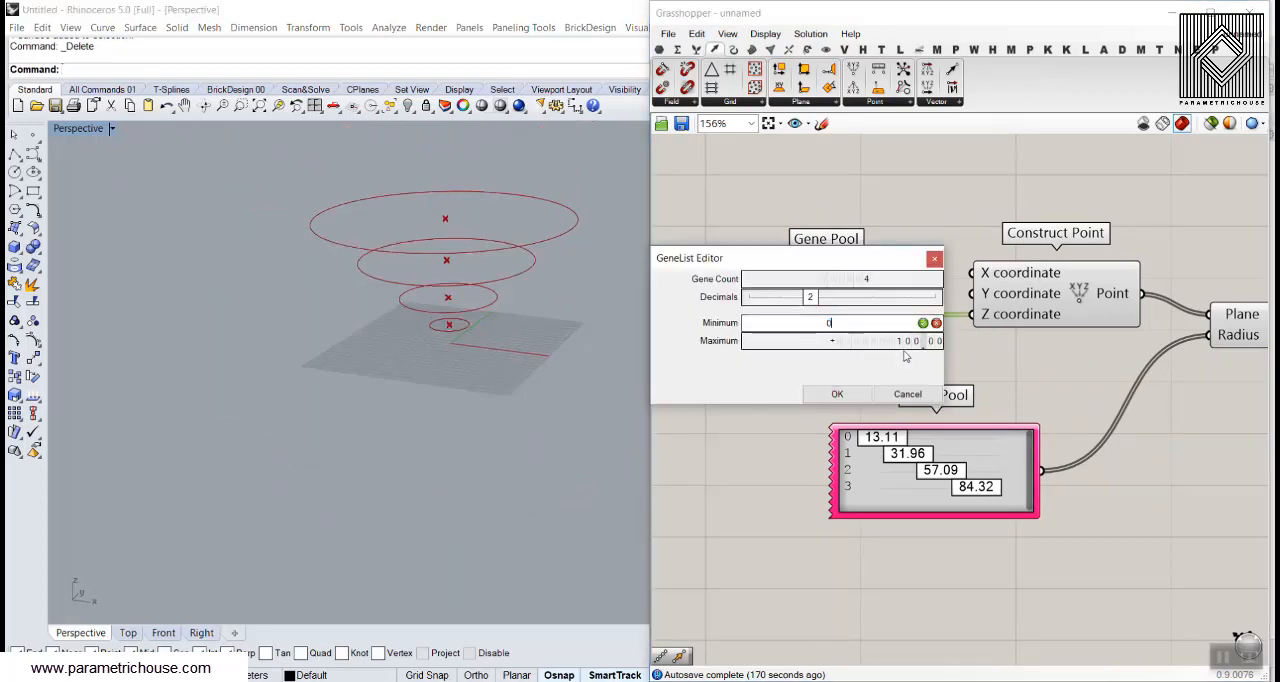
left_click_drag(900, 342, 900, 321)
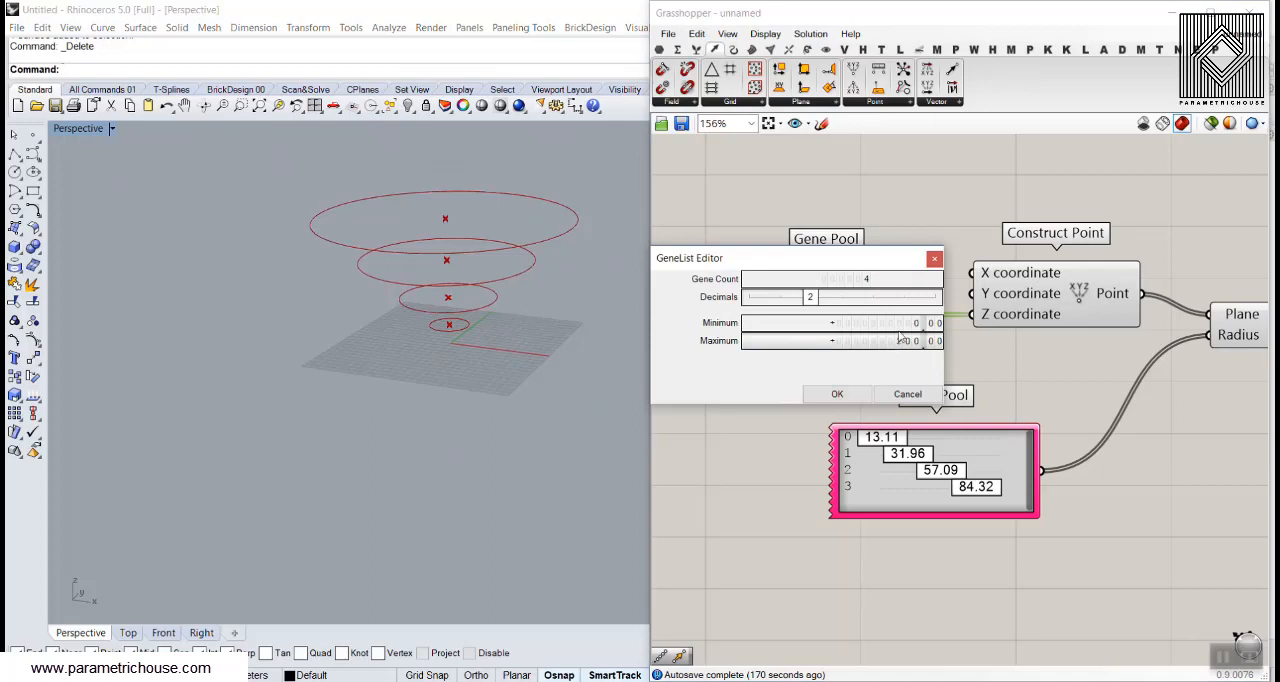
left_click(837, 394)
Set the Z-coordinate Gene Pool's four heights to 0.00, 86.91, 167.26 and 234.02
left_click_drag(769, 284, 757, 287)
right_click_drag(296, 428, 316, 433)
scroll(316, 433, "down", 7)
scroll(316, 433, "down", 2)
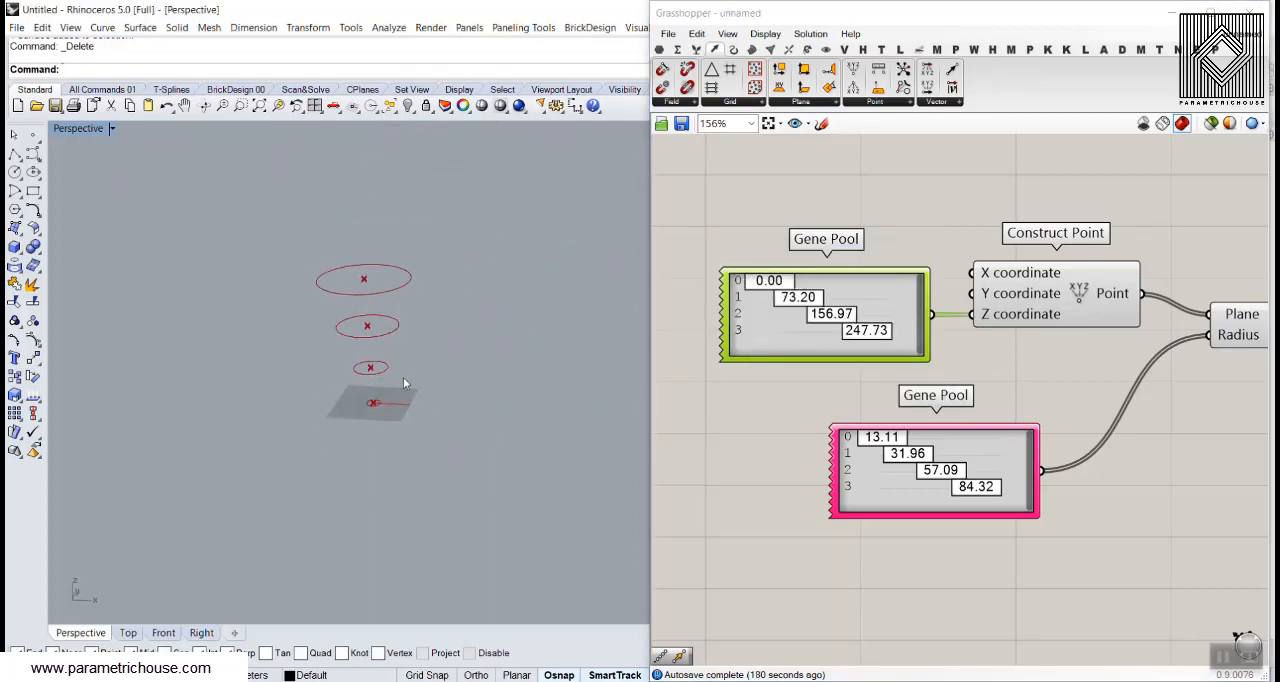
scroll(403, 374, "up", 6)
left_click_drag(779, 301, 850, 340)
Enlarge the first radii in the Gene Pool feeding the Circle's Radius input and raise that pool's maximum
left_click_drag(892, 446, 924, 460)
double_click(932, 495)
left_click_drag(1034, 510, 1033, 504)
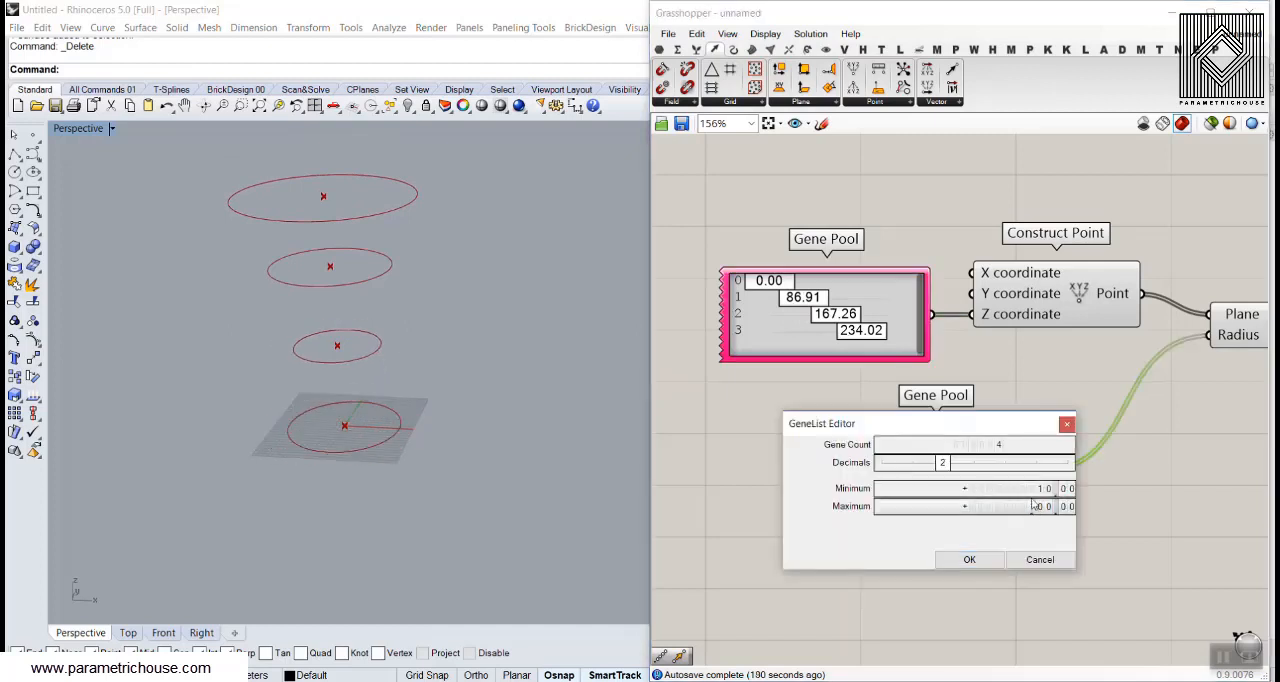
left_click(952, 559)
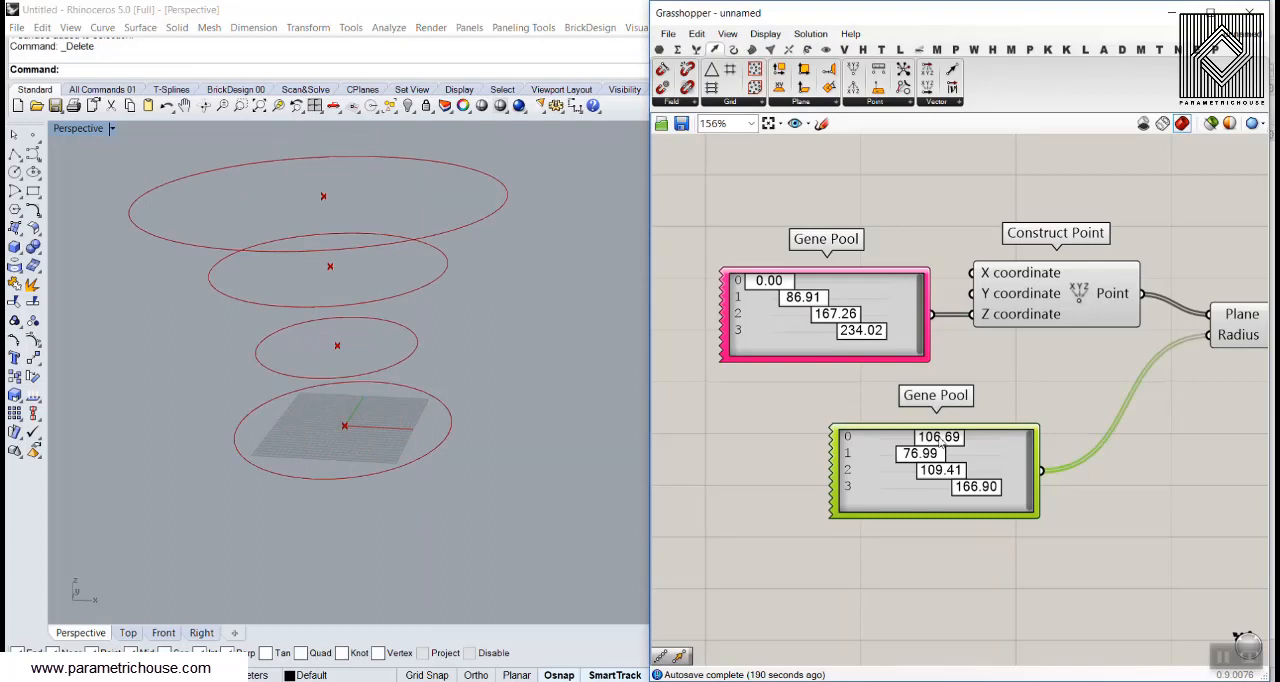
Set the first radius to 73.03 in the radius Gene Pool and the second height to 93.77 in the height Gene Pool
left_click_drag(945, 440, 918, 441)
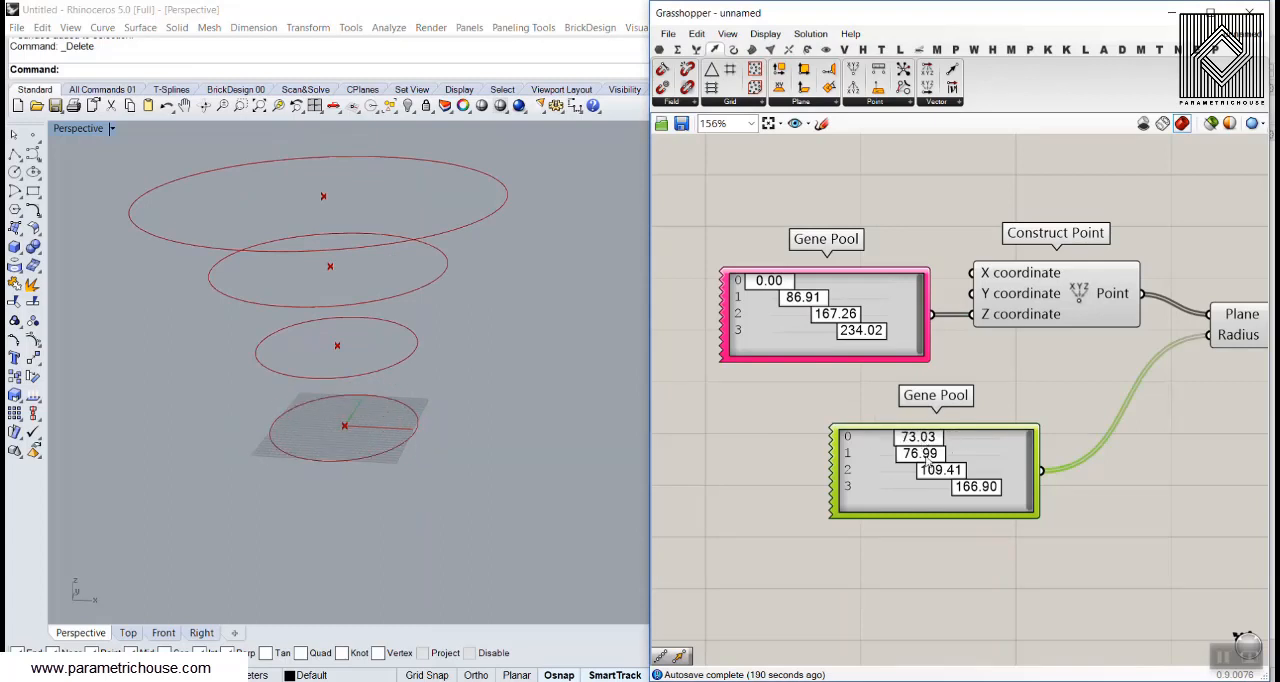
left_click_drag(804, 298, 805, 299)
scroll(948, 358, "down", 2)
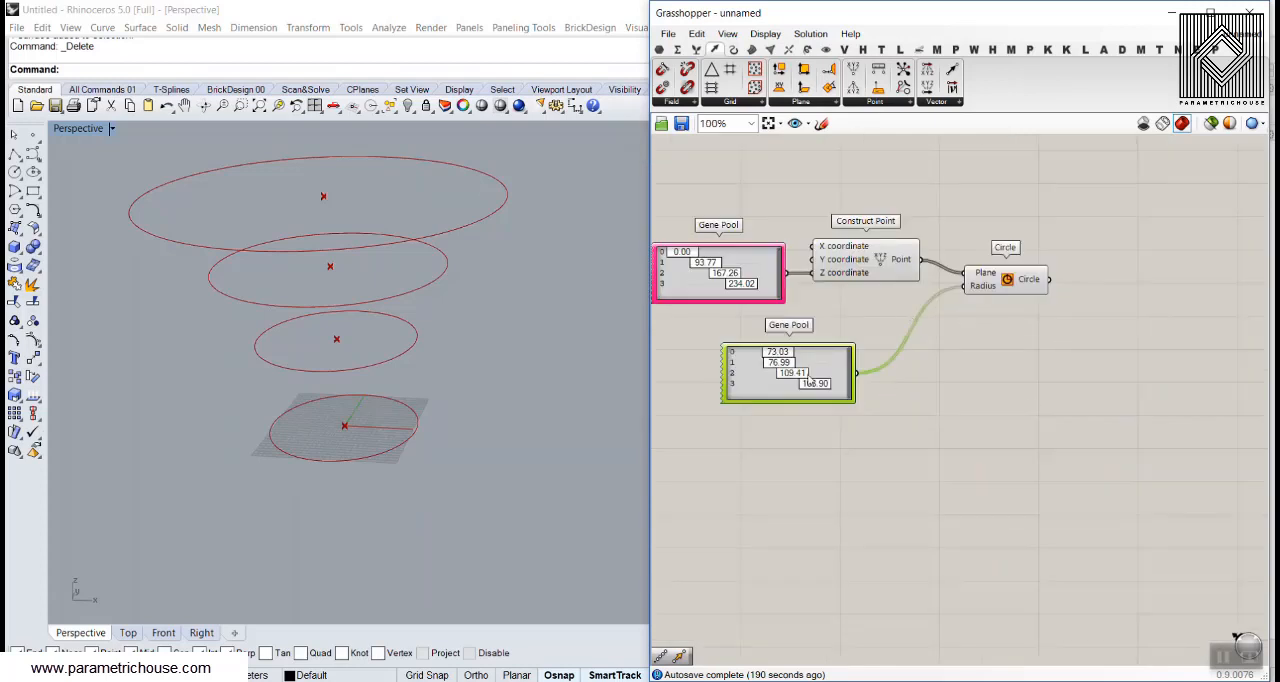
Add a Divide Curve component beside Circle and connect the Circle output to its Curve input
right_click_drag(979, 366, 771, 460)
scroll(785, 402, "up", 3)
mouse_move(457, 365)
right_mouse_down()
mouse_move(449, 331)
mouse_move(451, 371)
right_mouse_up()
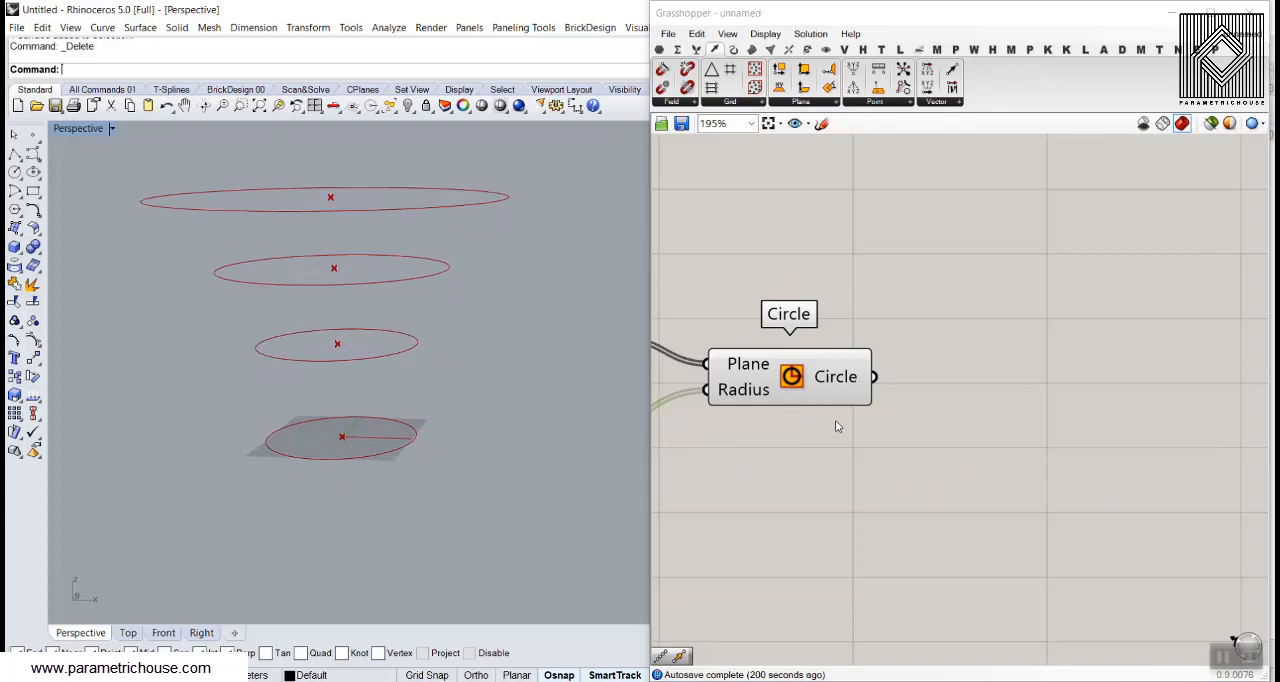
double_click(913, 407)
type("div")
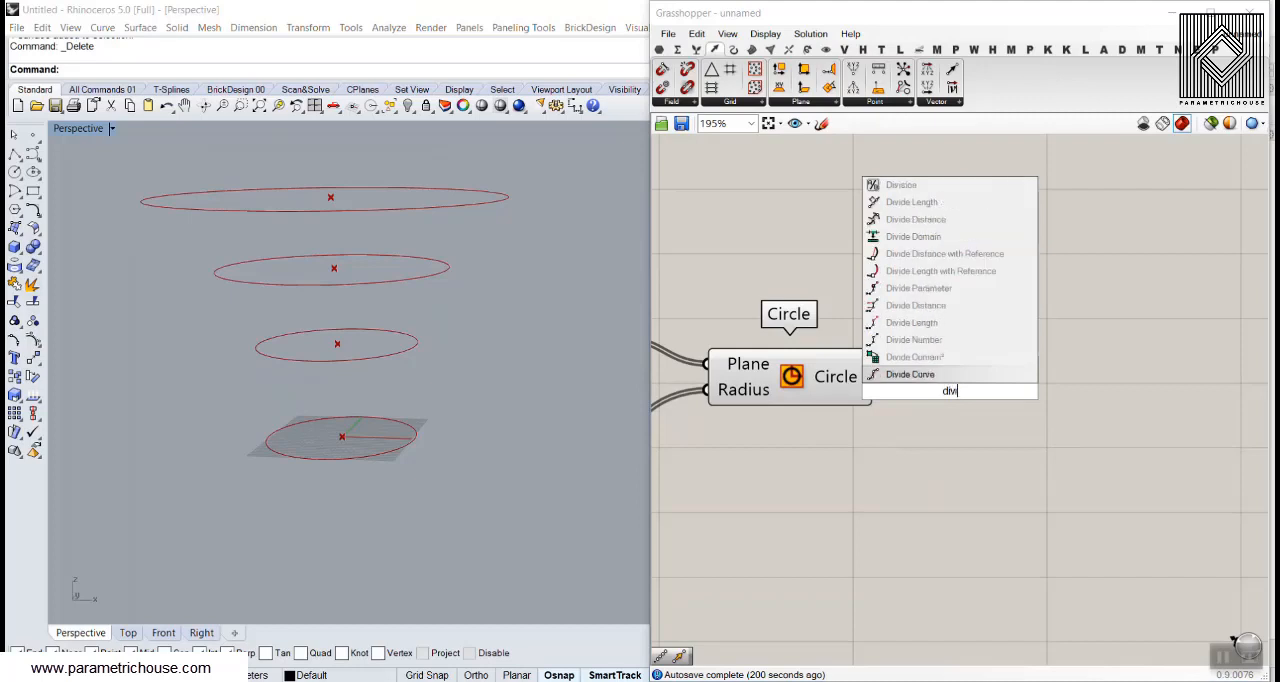
left_click(910, 374)
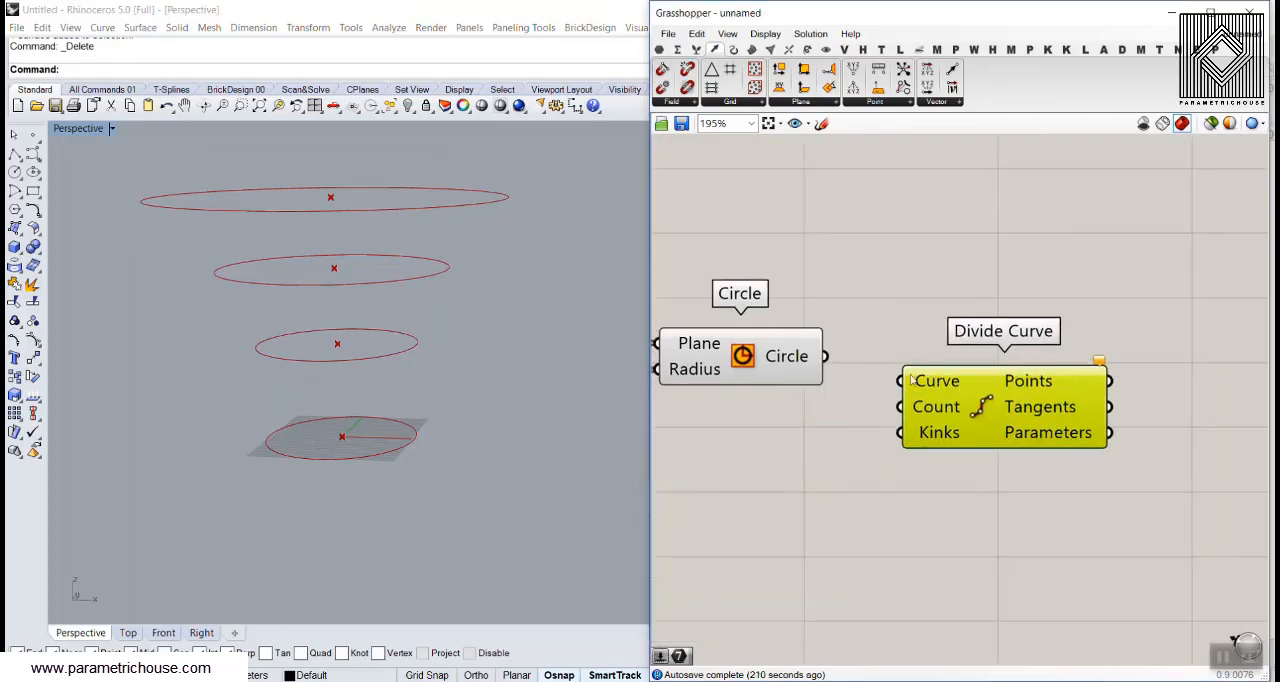
left_click_drag(829, 362, 908, 389)
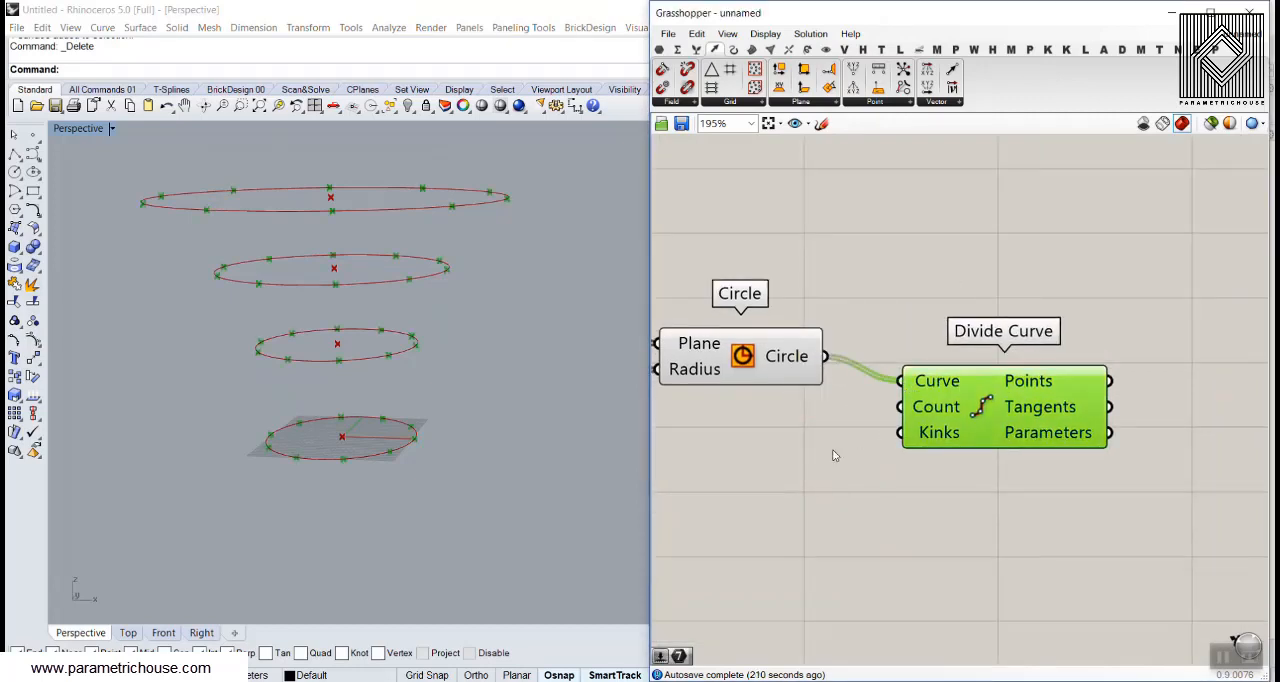
Create a Number Slider with value 16 and connect it to Divide Curve's Count input
double_click(796, 450)
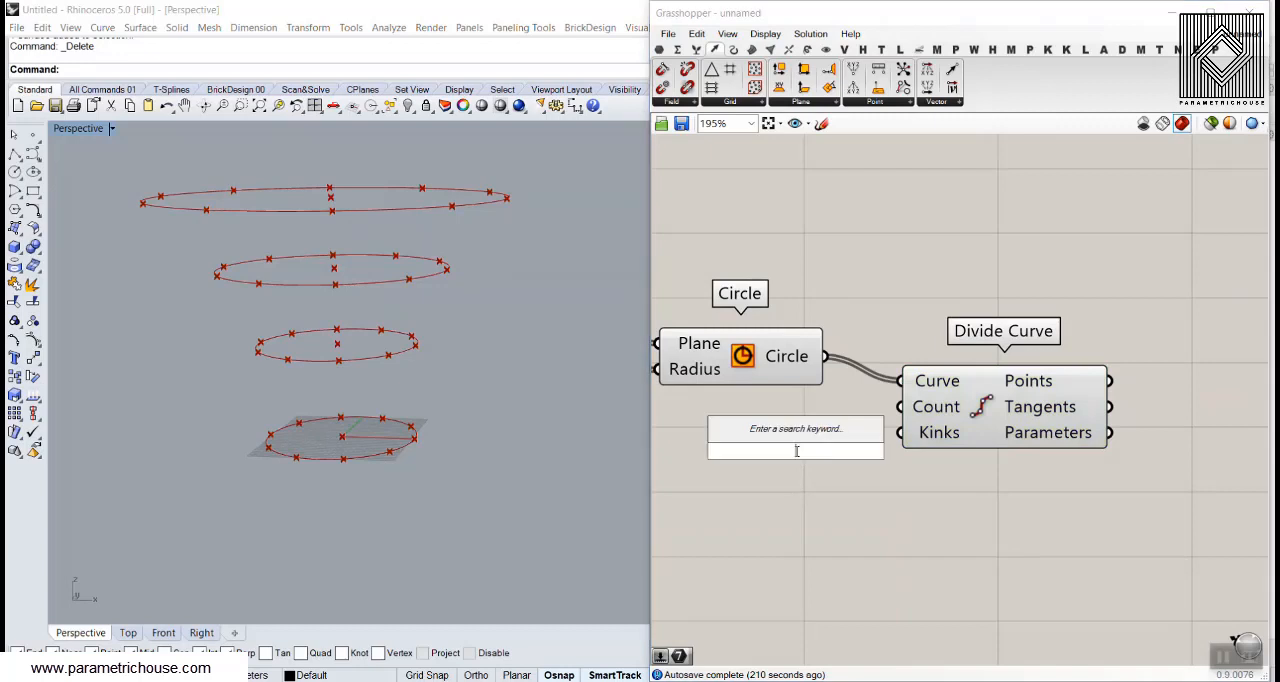
type("16")
key("Return")
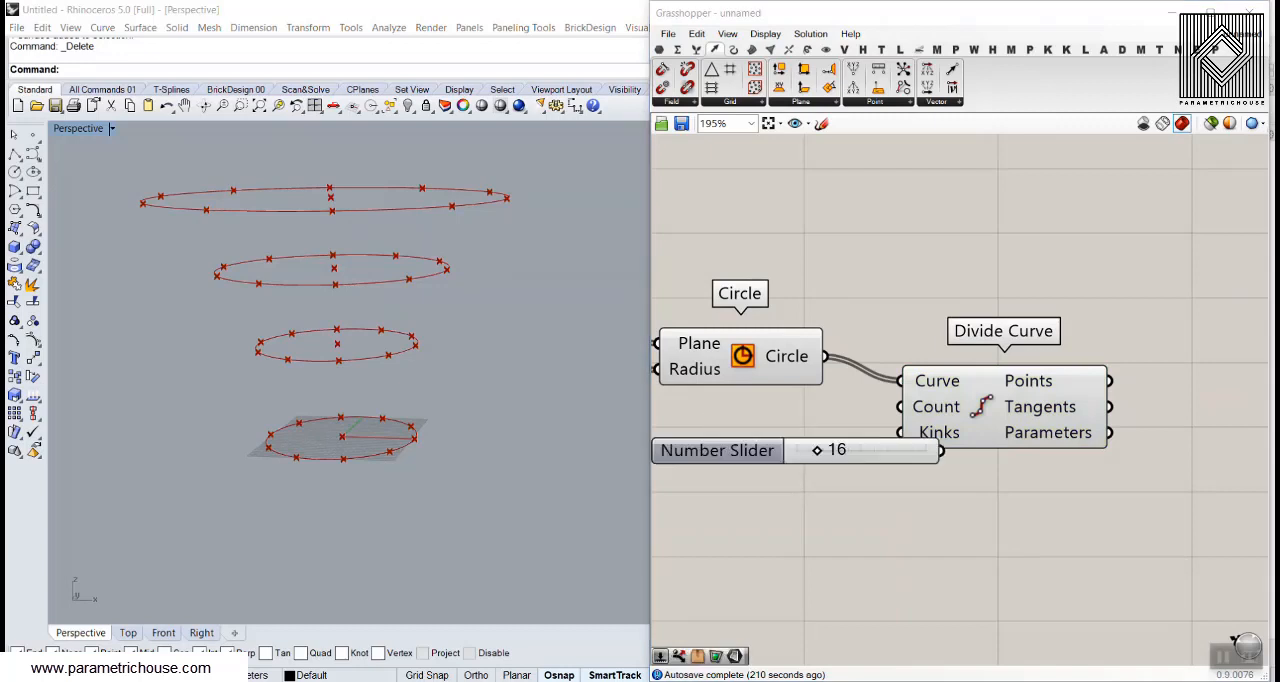
left_click(836, 435)
left_click_drag(849, 436, 901, 407)
left_click(894, 503)
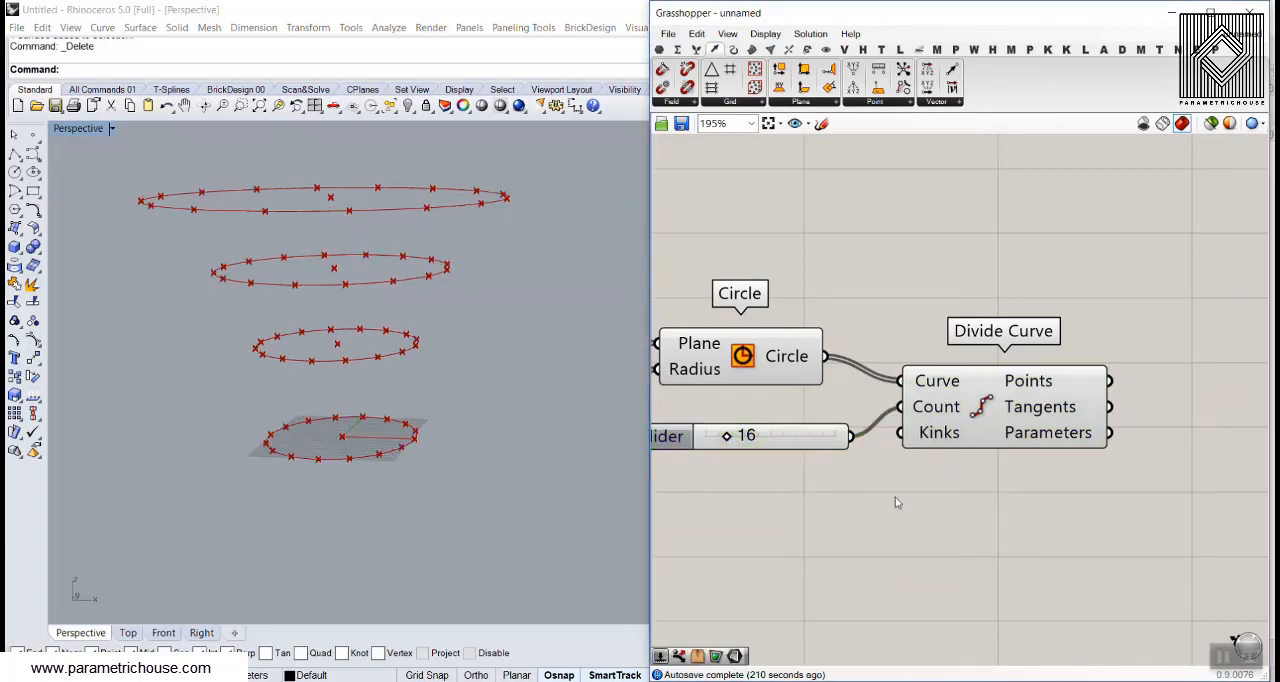
Raise the division count slider to 21
right_click_drag(380, 430, 341, 322)
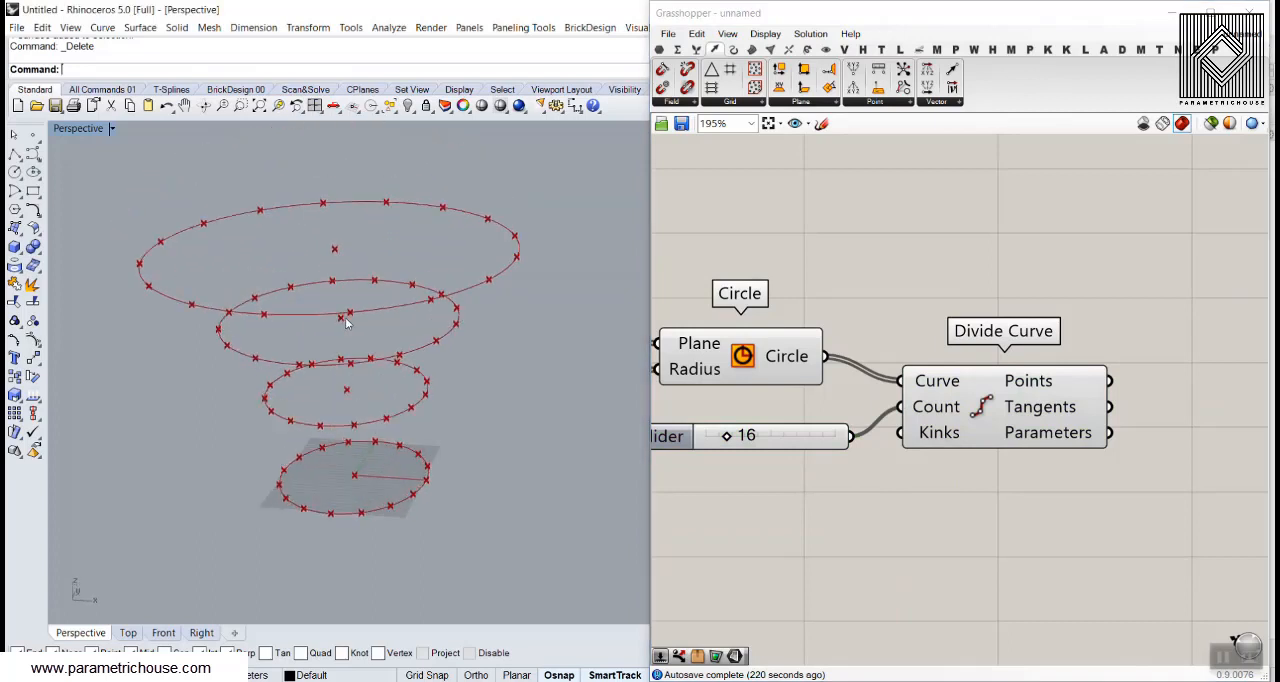
mouse_move(727, 435)
left_mouse_down()
mouse_move(750, 435)
mouse_move(718, 443)
mouse_move(737, 443)
left_mouse_up()
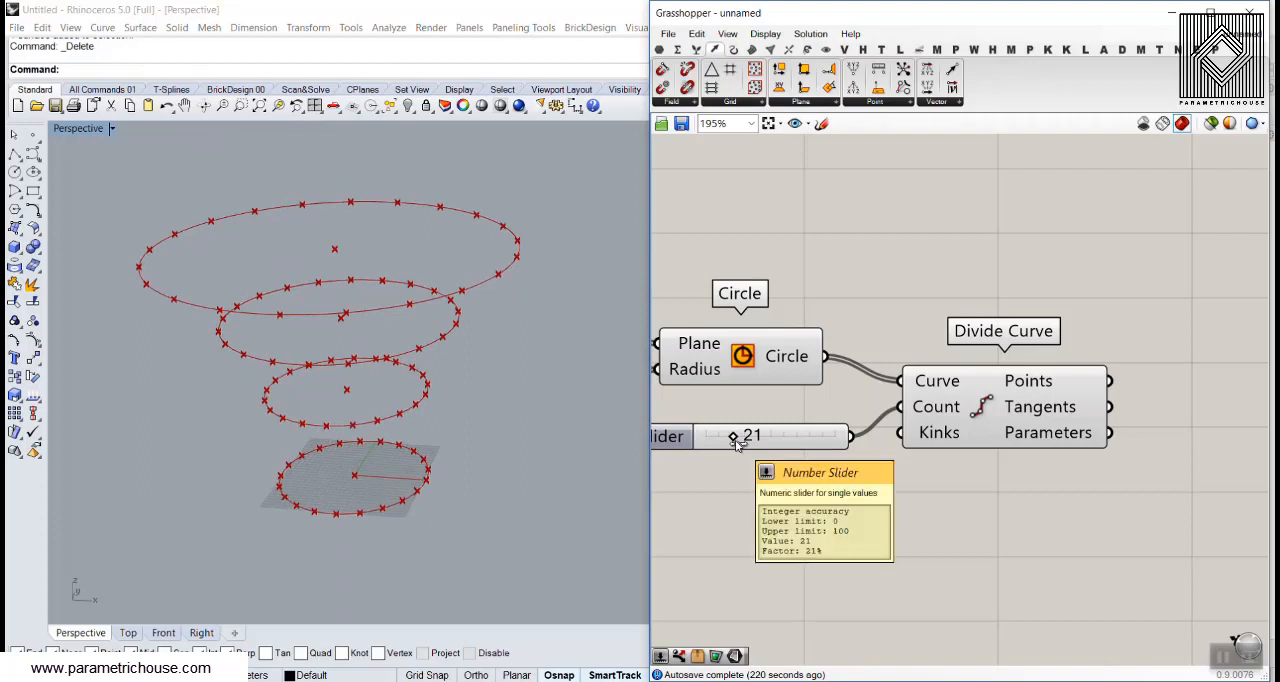
right_click_drag(384, 418, 353, 462)
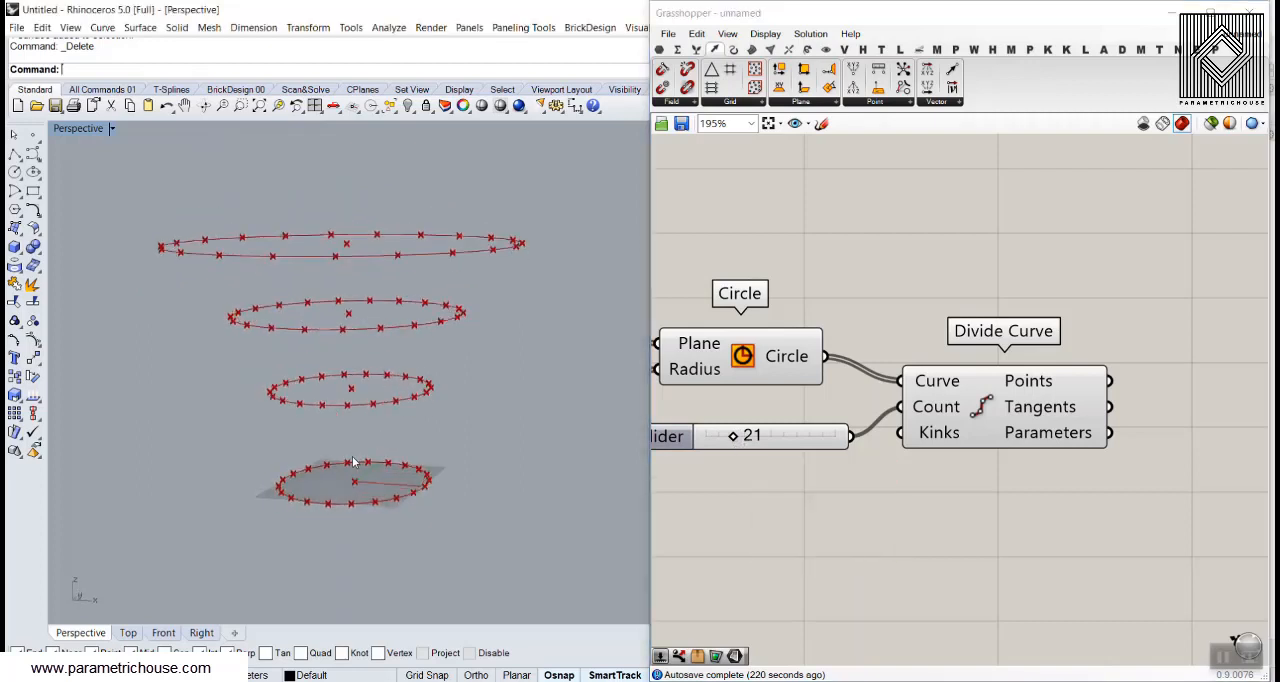
mouse_move(347, 461)
left_mouse_down()
mouse_move(303, 296)
mouse_move(341, 316)
left_mouse_up()
key("Escape")
right_click_drag(389, 467, 437, 472)
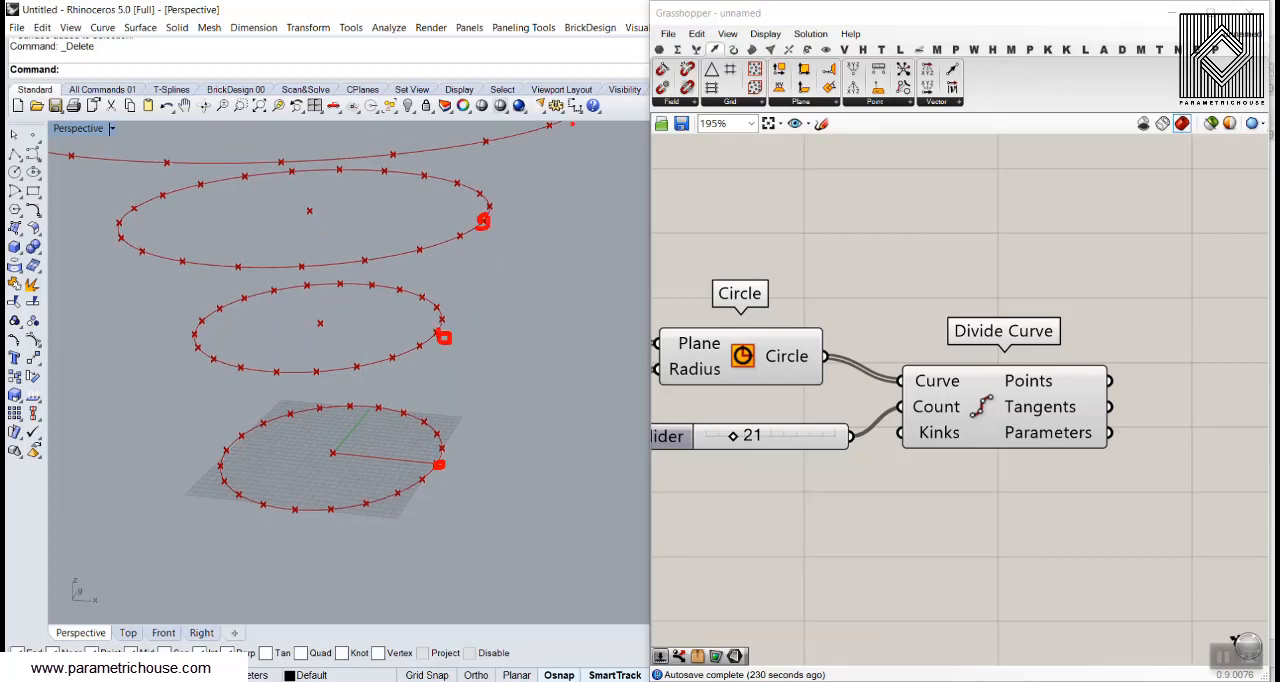
left_click_drag(550, 122, 553, 134)
mouse_move(439, 462)
left_mouse_down()
mouse_move(437, 386)
mouse_move(466, 234)
mouse_move(530, 142)
mouse_move(508, 146)
mouse_move(526, 197)
left_mouse_up()
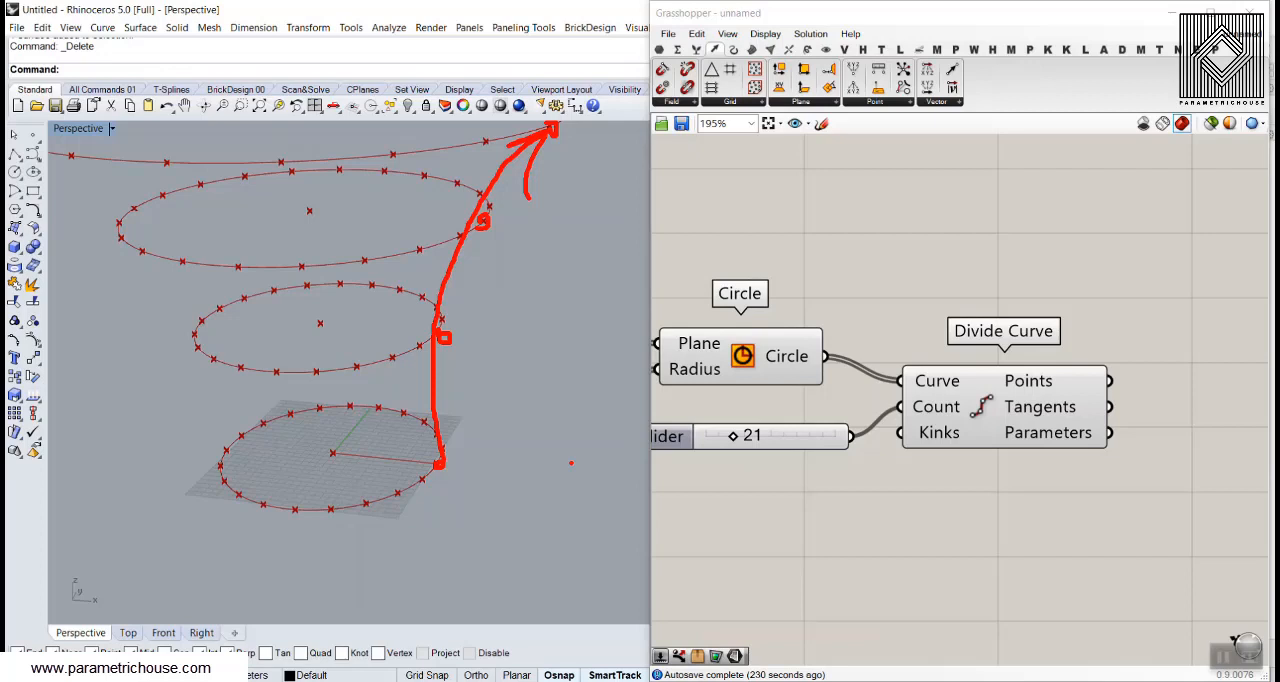
key("Escape")
Add an Interpolate curve component and connect Divide Curve's Points output to its Vertices input
right_click_drag(1007, 304, 841, 268)
scroll(841, 268, "down", 1)
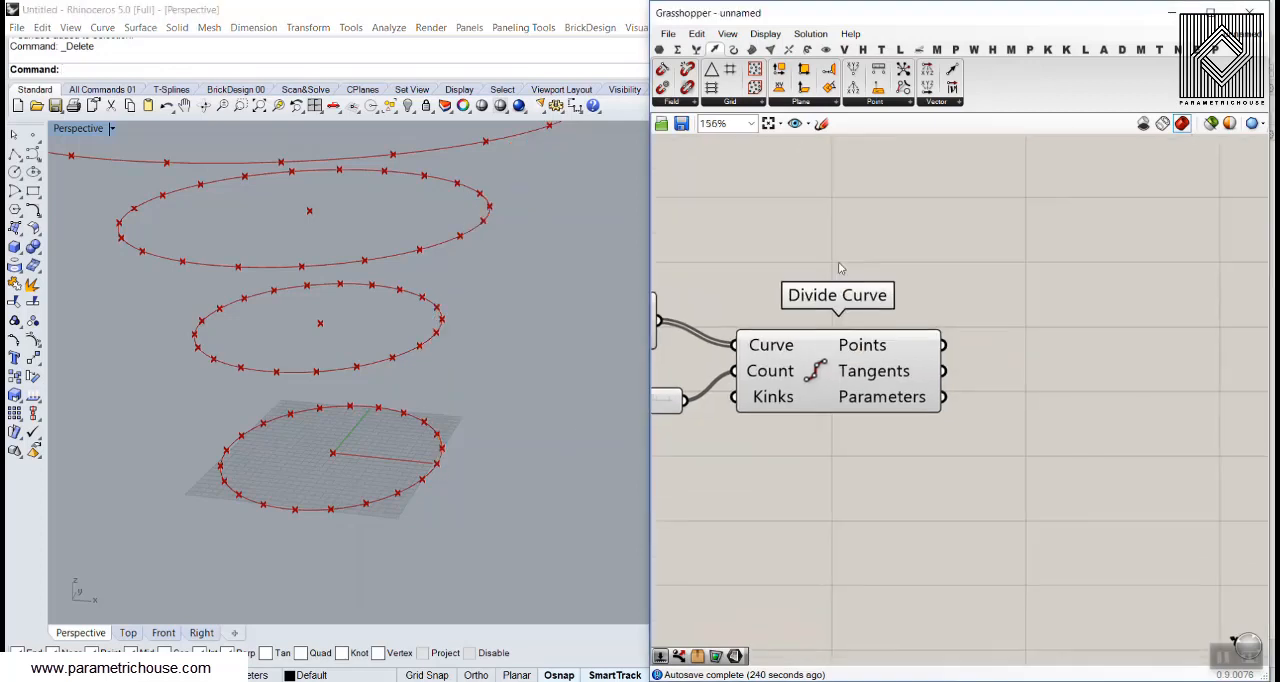
left_click(734, 49)
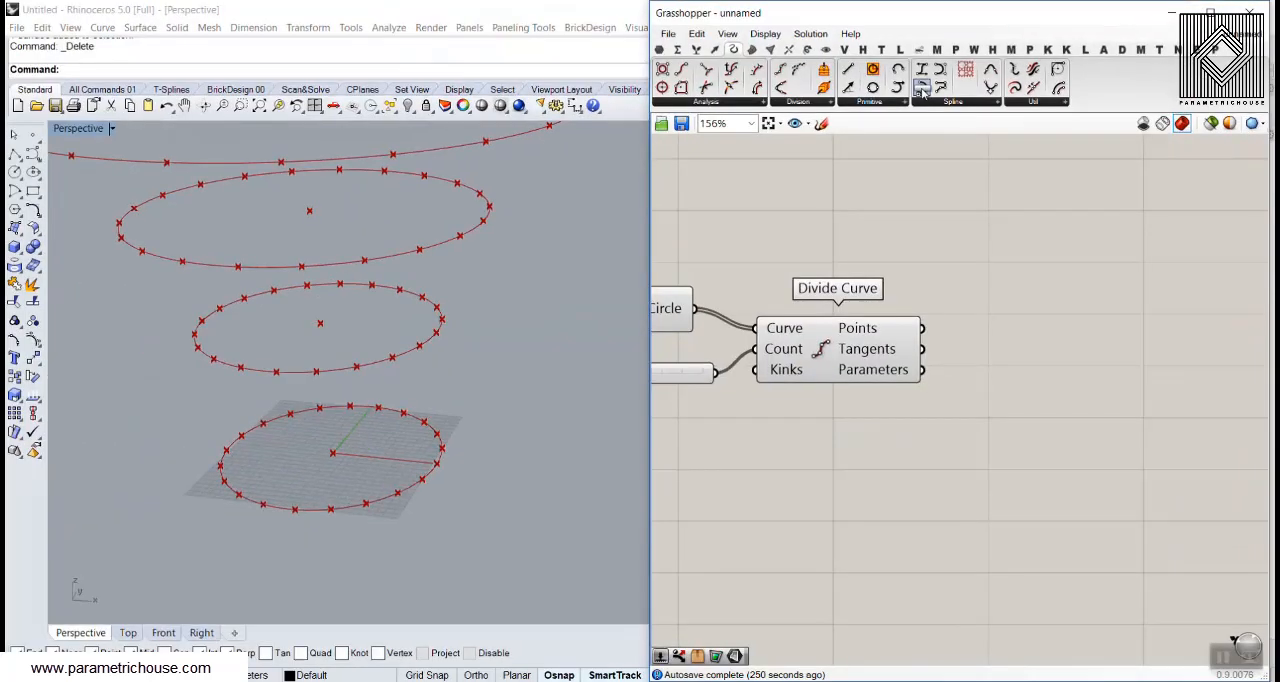
left_click_drag(922, 90, 1083, 366)
left_click_drag(922, 328, 996, 352)
scroll(354, 386, "down", 6)
right_click_drag(385, 350, 439, 286)
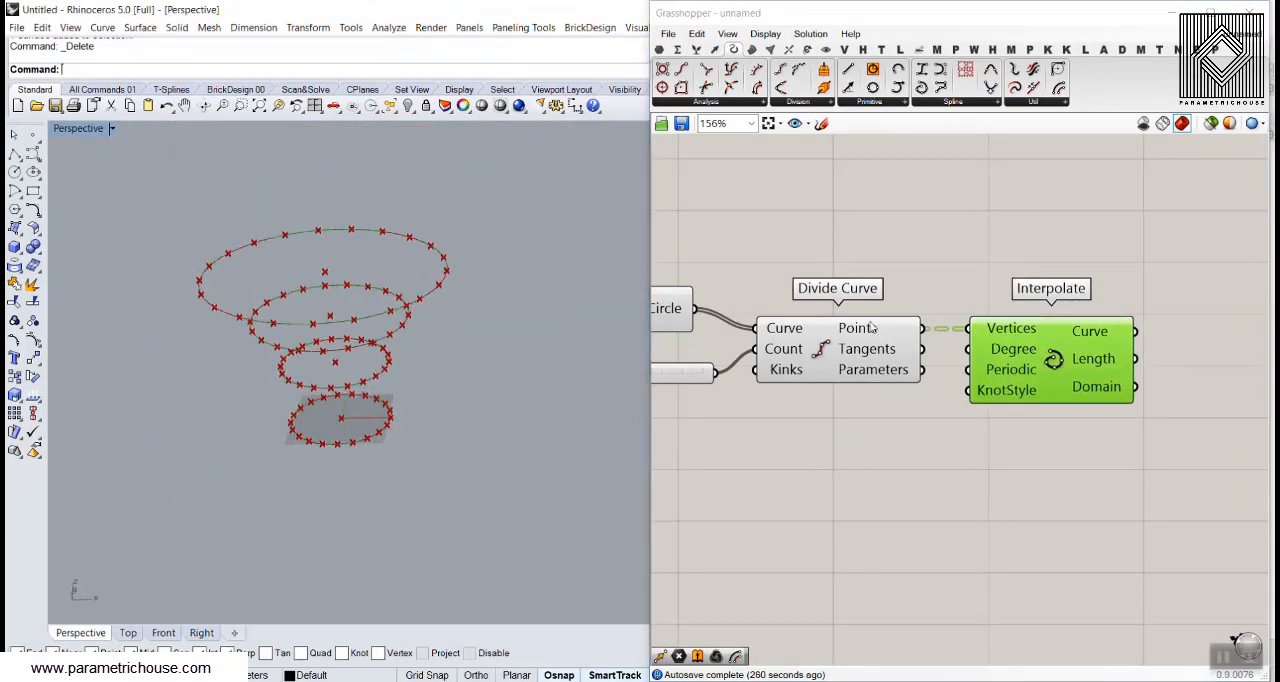
Inspect the branch structure of the data in Divide Curve's Points output
right_click_drag(869, 328, 843, 268)
mouse_move(843, 268)
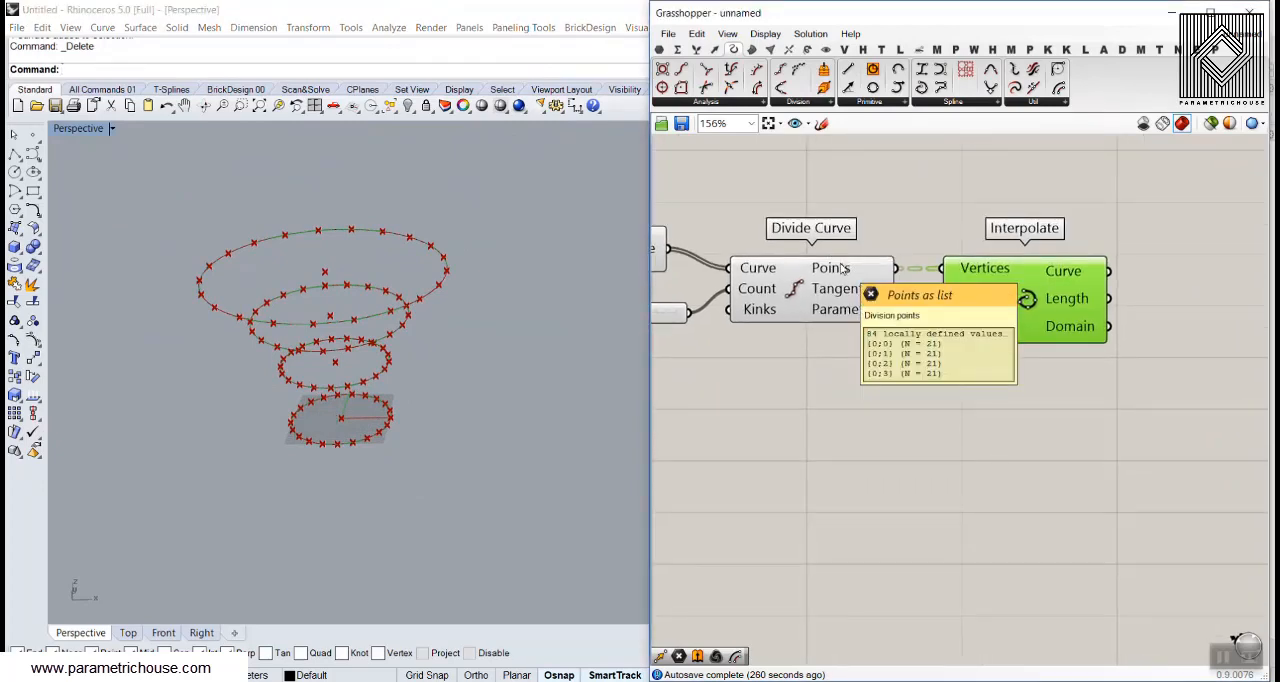
key("ctrl+1")
left_click(843, 268)
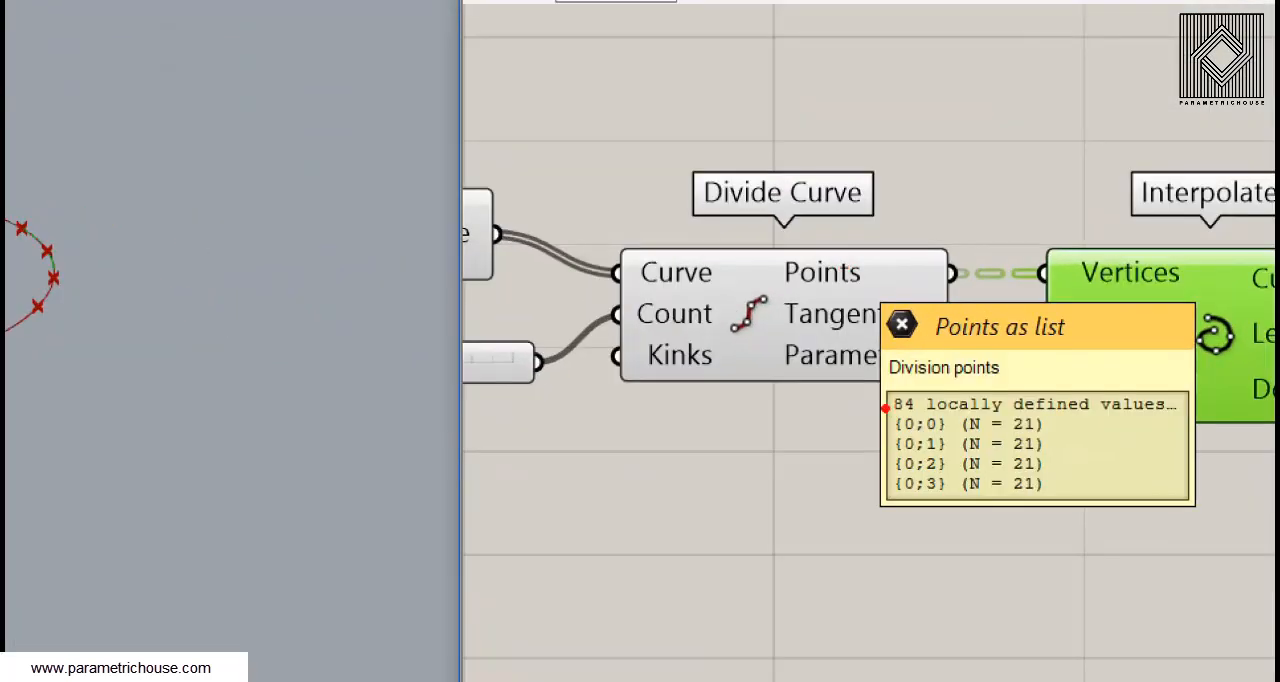
left_click_drag(860, 333, 896, 392, "ctrl")
left_click_drag(956, 525, 952, 517)
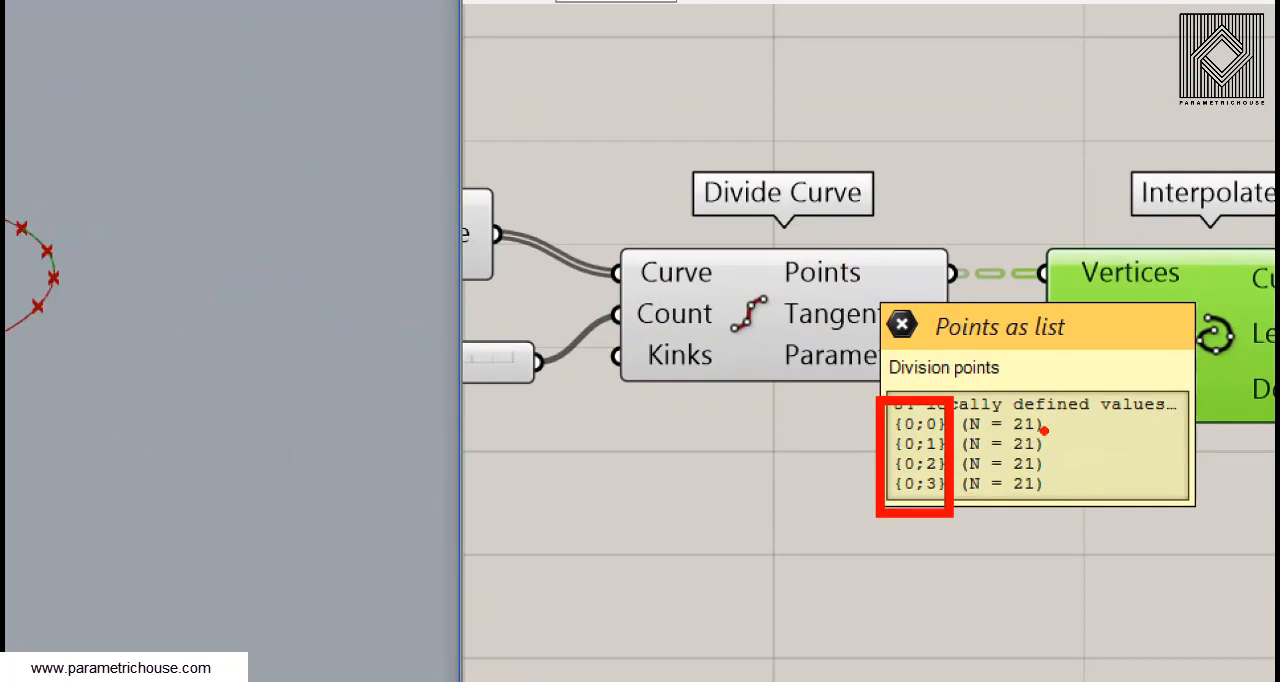
key("Escape")
right_click_drag(338, 424, 348, 382)
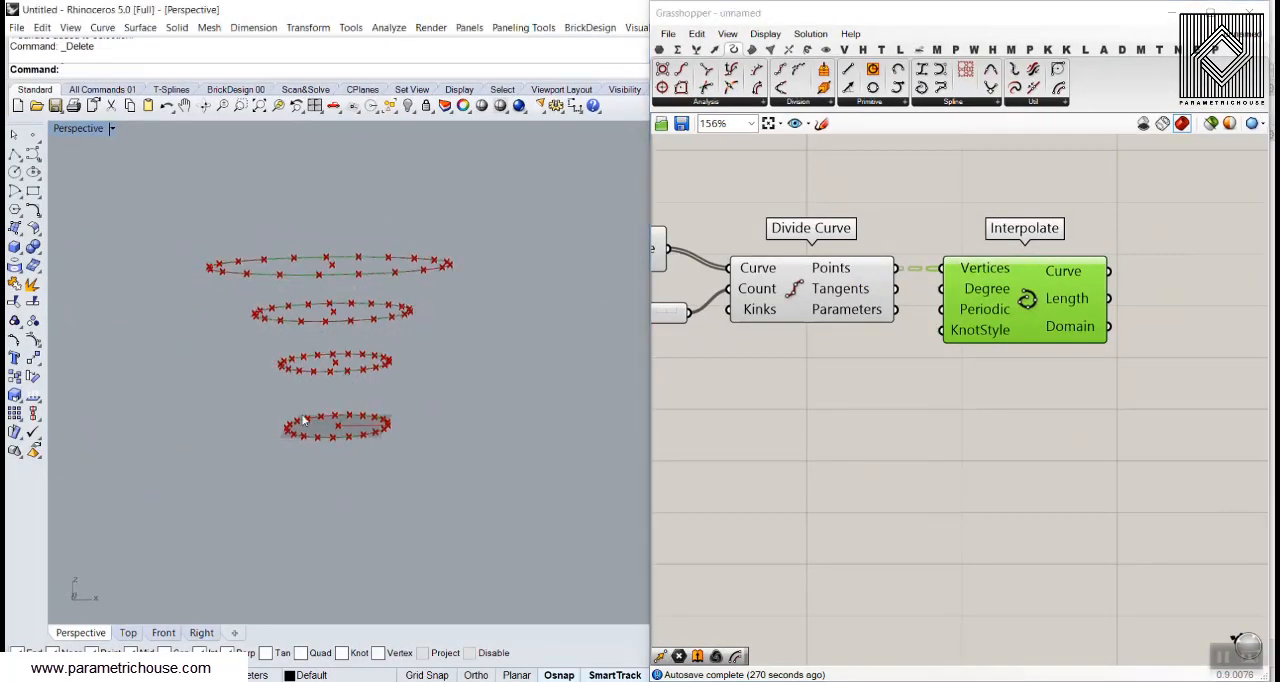
left_click_drag(266, 398, 427, 459, "ctrl")
left_click_drag(270, 340, 407, 384, "ctrl")
mouse_move(237, 289)
left_mouse_down("ctrl")
mouse_move(340, 324)
mouse_move(432, 332)
left_mouse_up("ctrl")
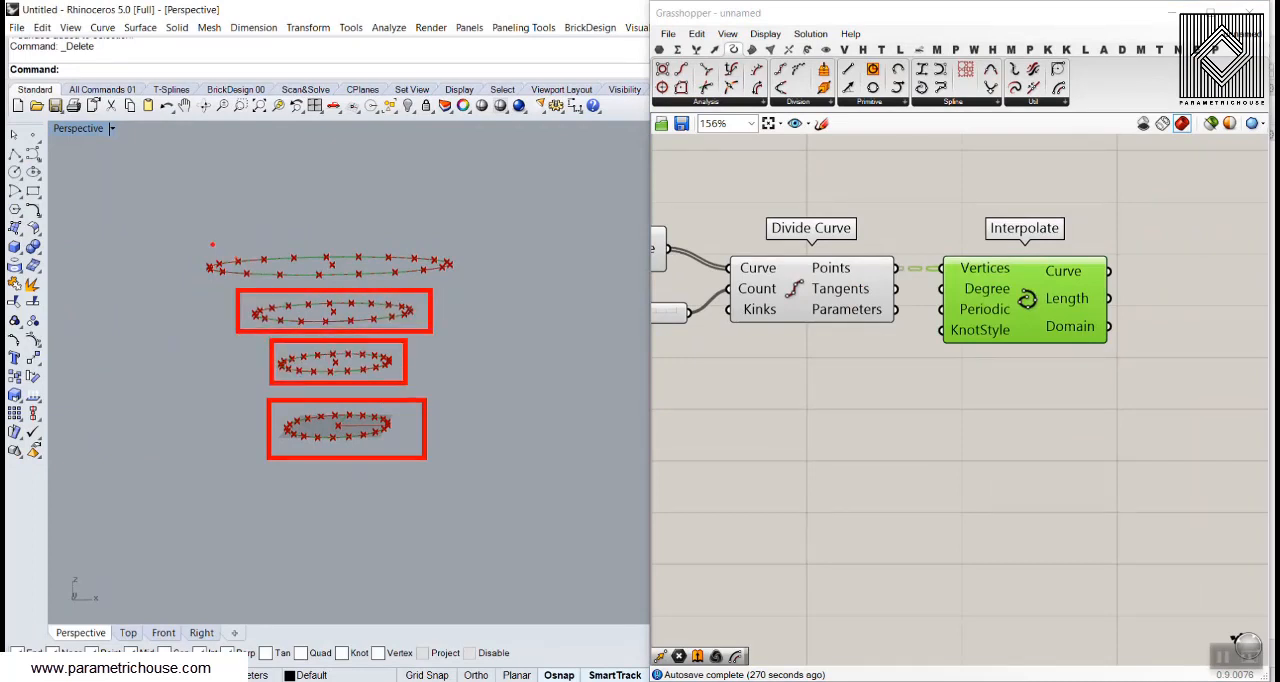
left_click_drag(197, 237, 468, 284, "ctrl")
type("t")
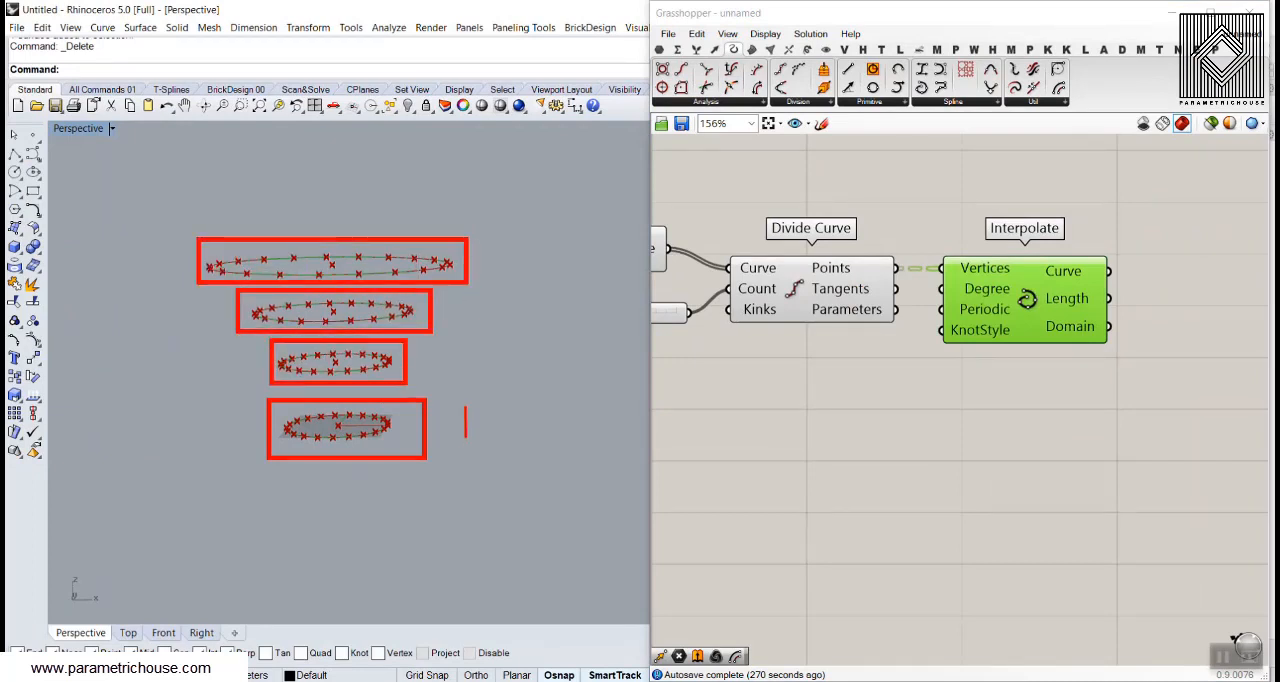
type("{0")
type("}")
type("{1}")
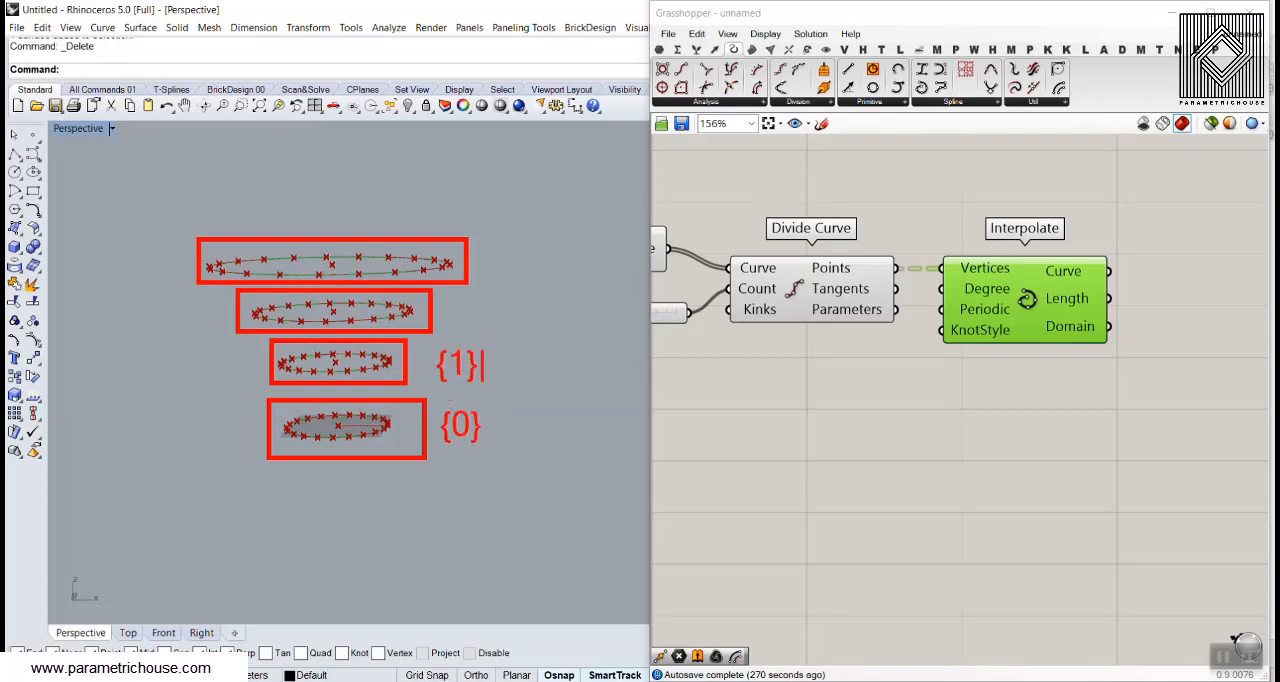
left_click(463, 306)
type("{2}")
left_click(483, 260)
type("3}")
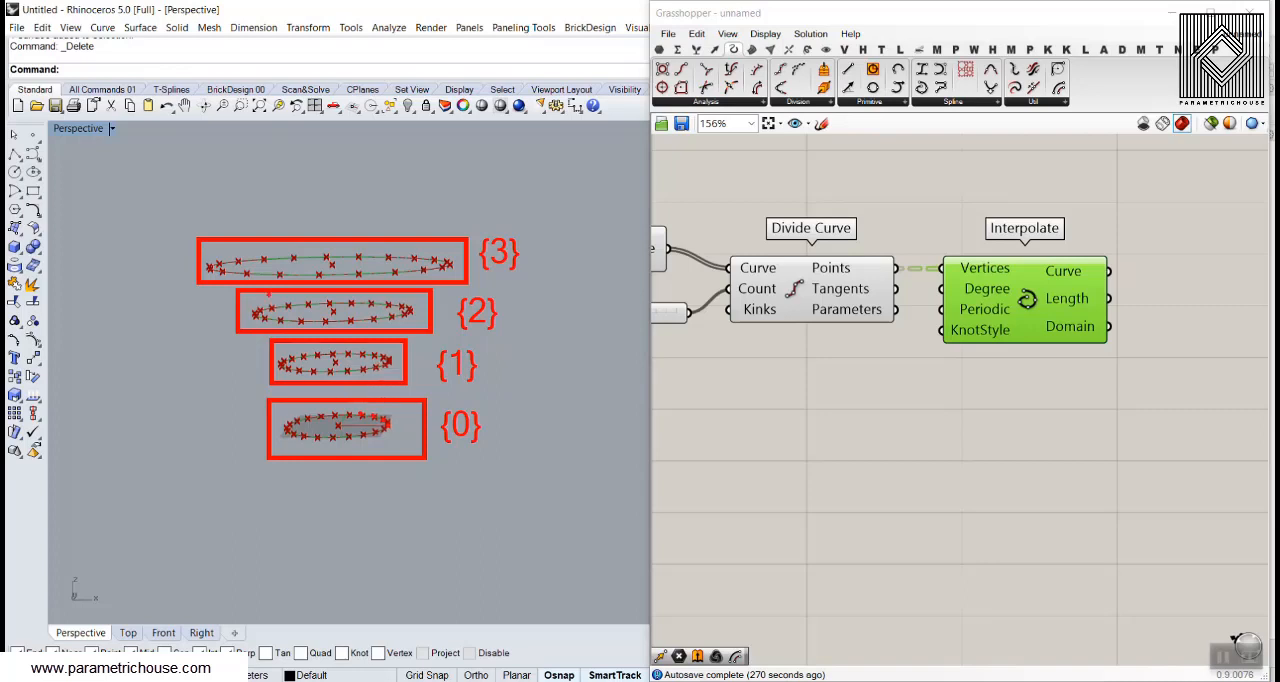
left_click_drag(885, 269, 946, 269)
mouse_move(927, 262)
left_mouse_down()
mouse_move(948, 269)
mouse_move(928, 290)
left_mouse_up()
mouse_move(386, 426)
left_mouse_down()
mouse_move(356, 410)
mouse_move(292, 420)
mouse_move(360, 432)
mouse_move(362, 450)
left_mouse_up()
left_click_drag(1097, 268, 1144, 232)
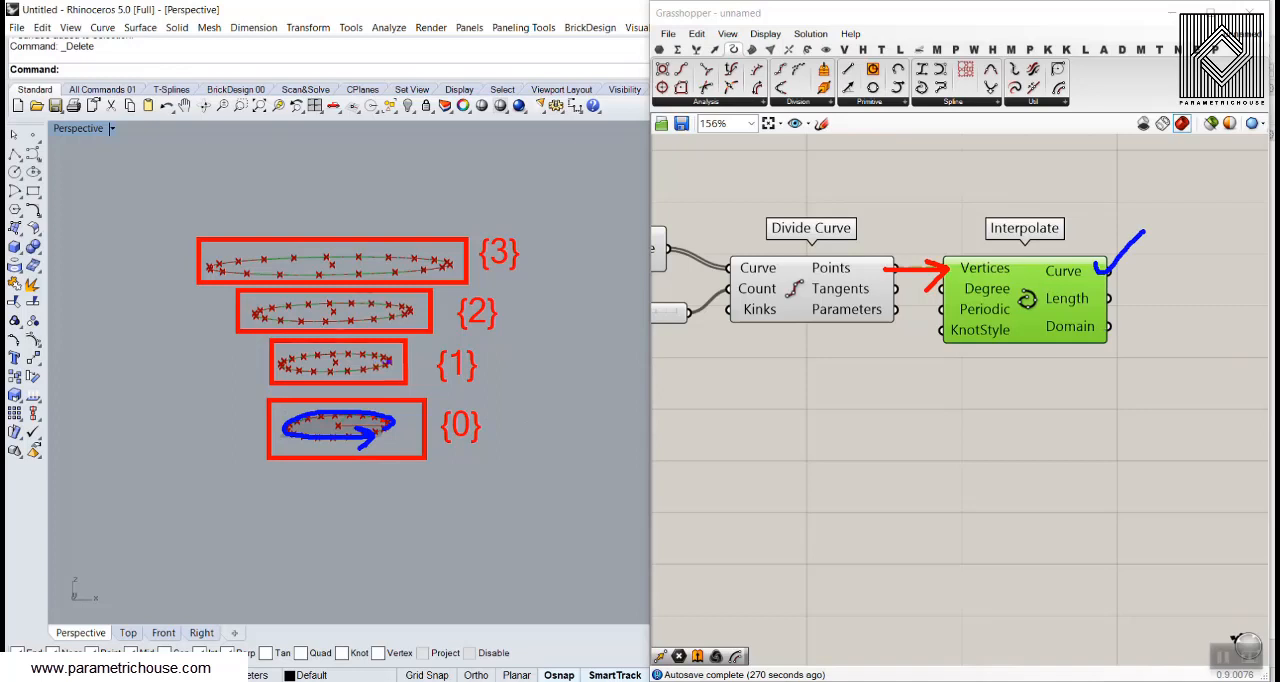
mouse_move(390, 358)
left_mouse_down()
mouse_move(286, 356)
mouse_move(372, 375)
left_mouse_up()
mouse_move(405, 308)
left_mouse_down()
mouse_move(276, 303)
mouse_move(398, 320)
left_mouse_up()
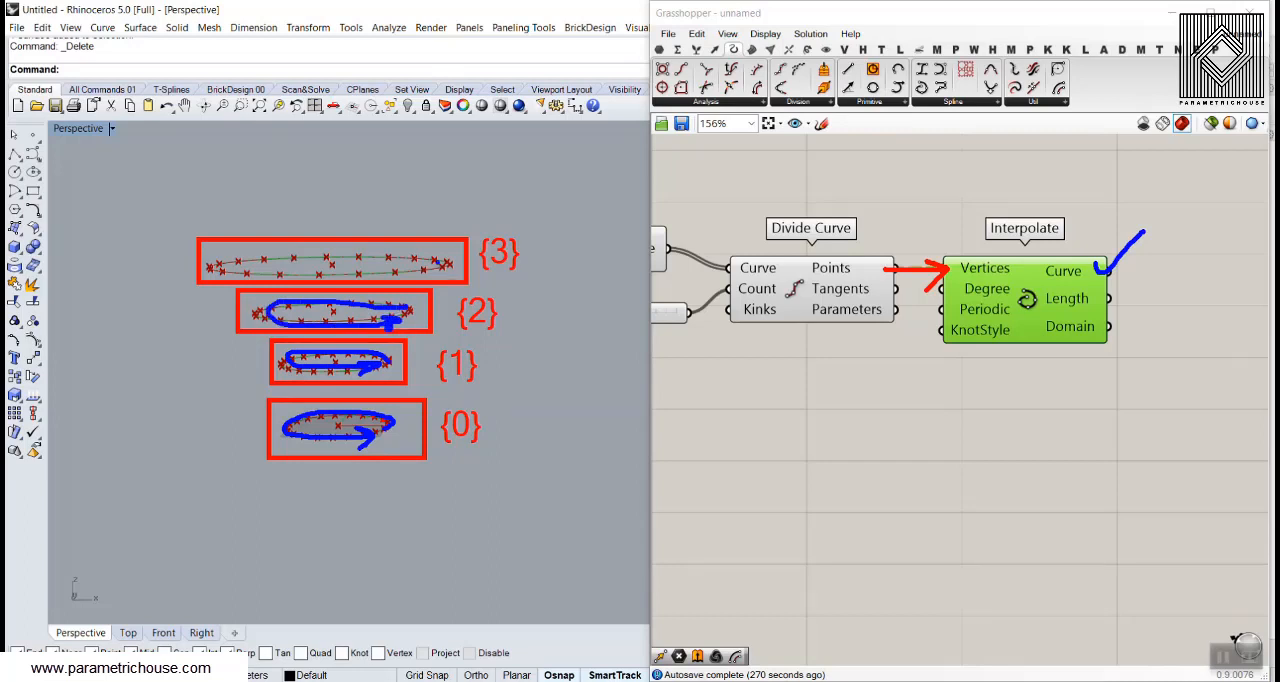
key("Escape")
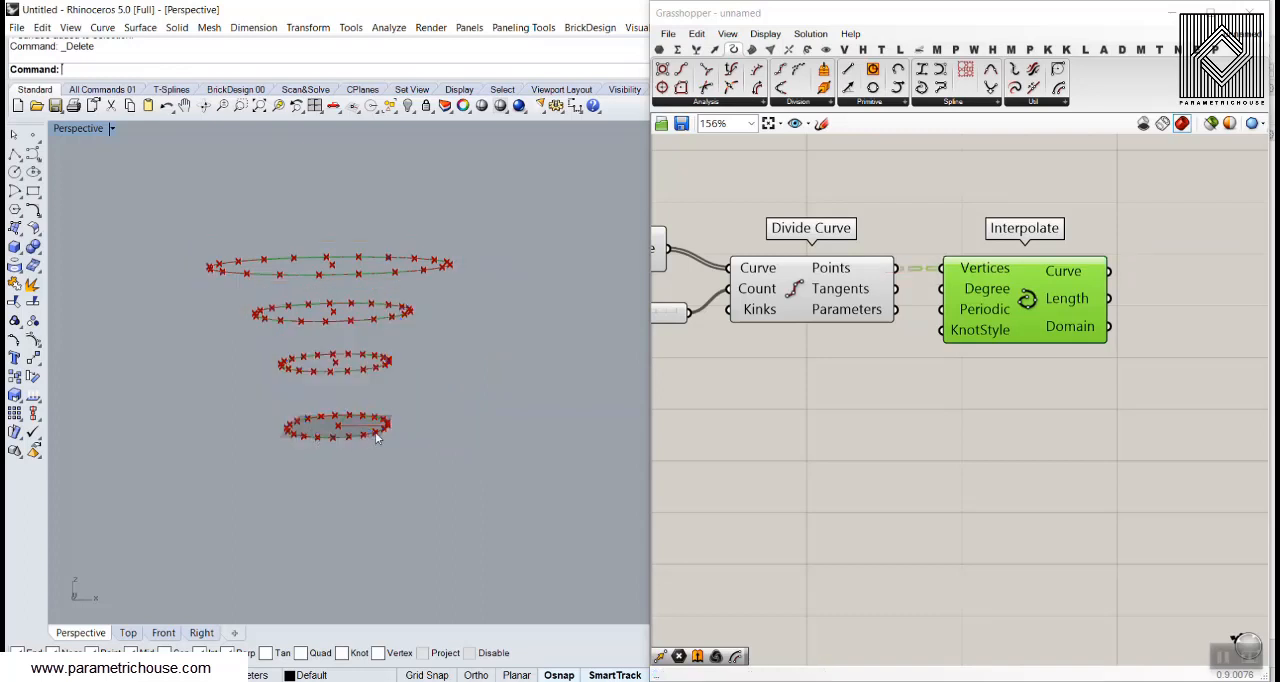
mouse_move(376, 438)
right_mouse_down()
mouse_move(388, 446)
mouse_move(391, 434)
right_mouse_up()
mouse_move(386, 432)
left_mouse_down()
mouse_move(372, 410)
mouse_move(380, 338)
mouse_move(434, 274)
mouse_move(445, 292)
mouse_move(394, 435)
mouse_move(407, 487)
mouse_move(418, 458)
mouse_move(431, 486)
left_mouse_up()
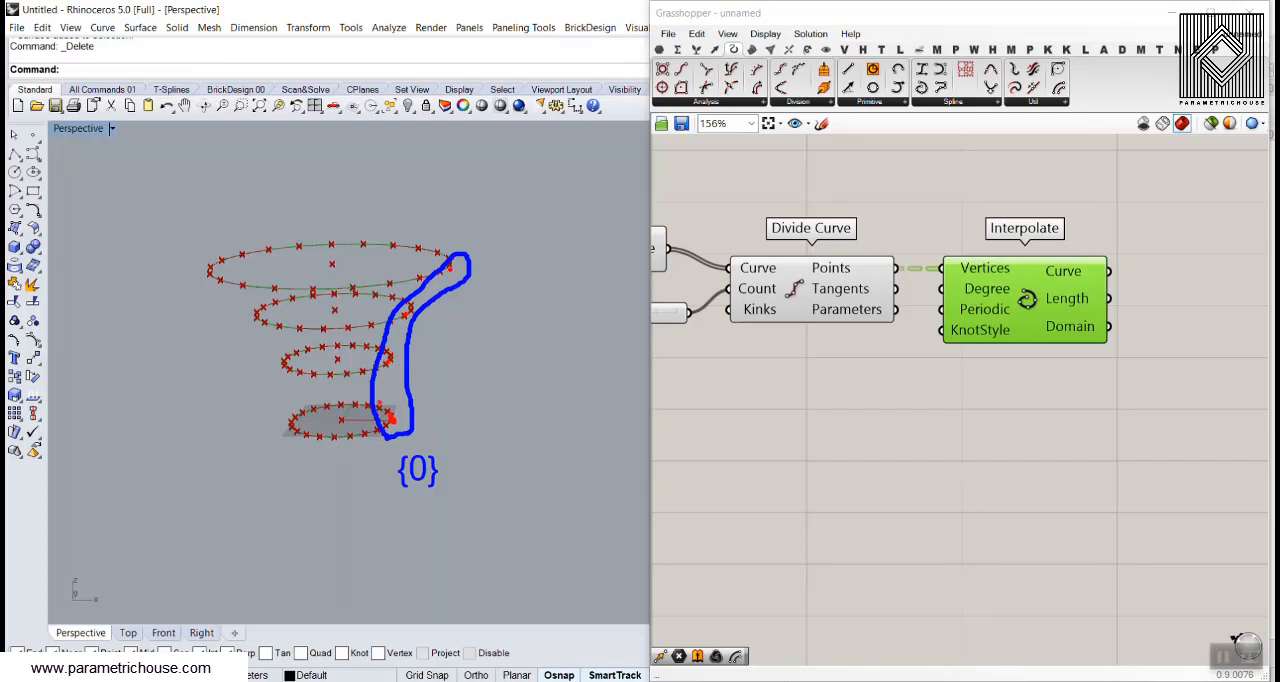
mouse_move(391, 418)
left_mouse_down()
mouse_move(393, 358)
mouse_move(449, 266)
mouse_move(456, 290)
left_mouse_up()
key("Escape")
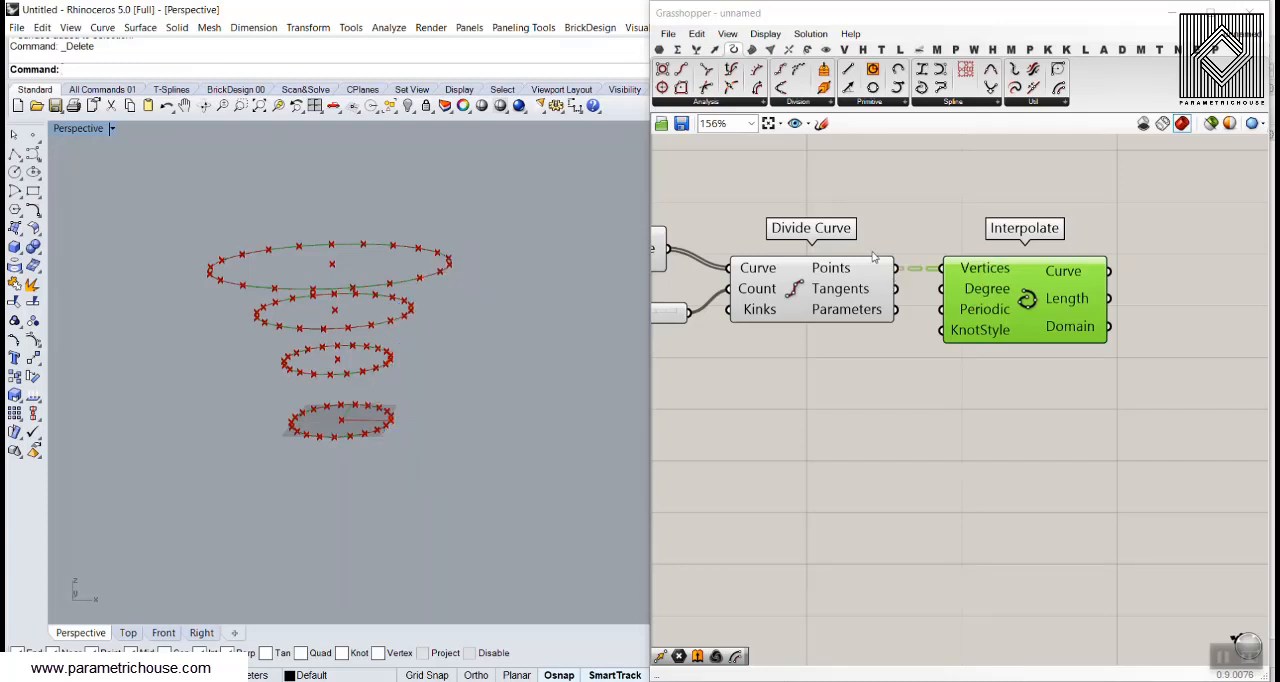
Place a Flip Matrix component between Divide Curve and Interpolate
mouse_move(843, 267)
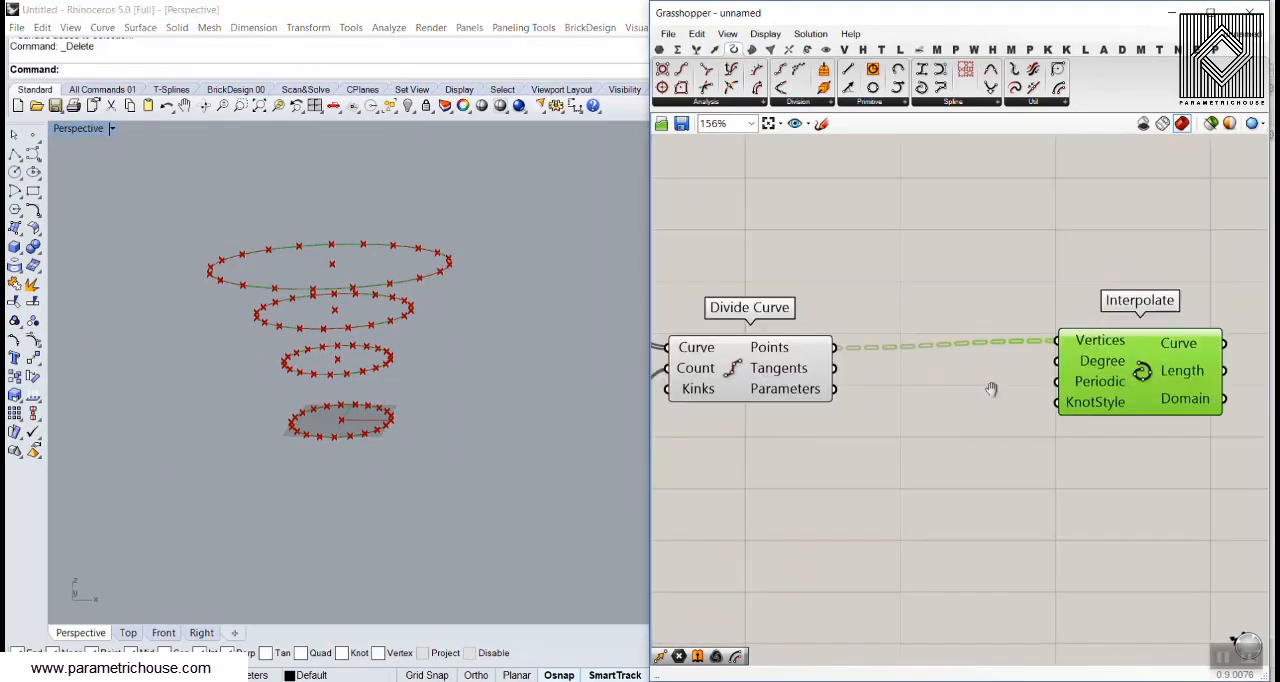
scroll(909, 393, "up", 1)
double_click(909, 393)
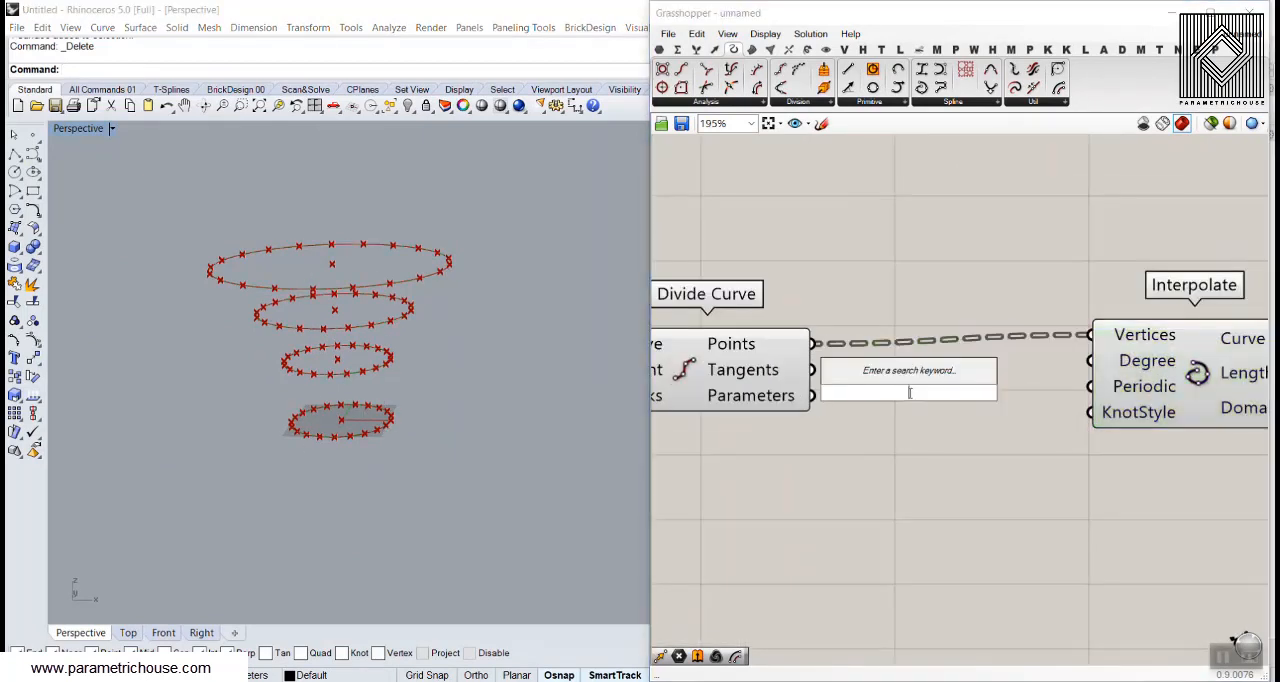
type("flip")
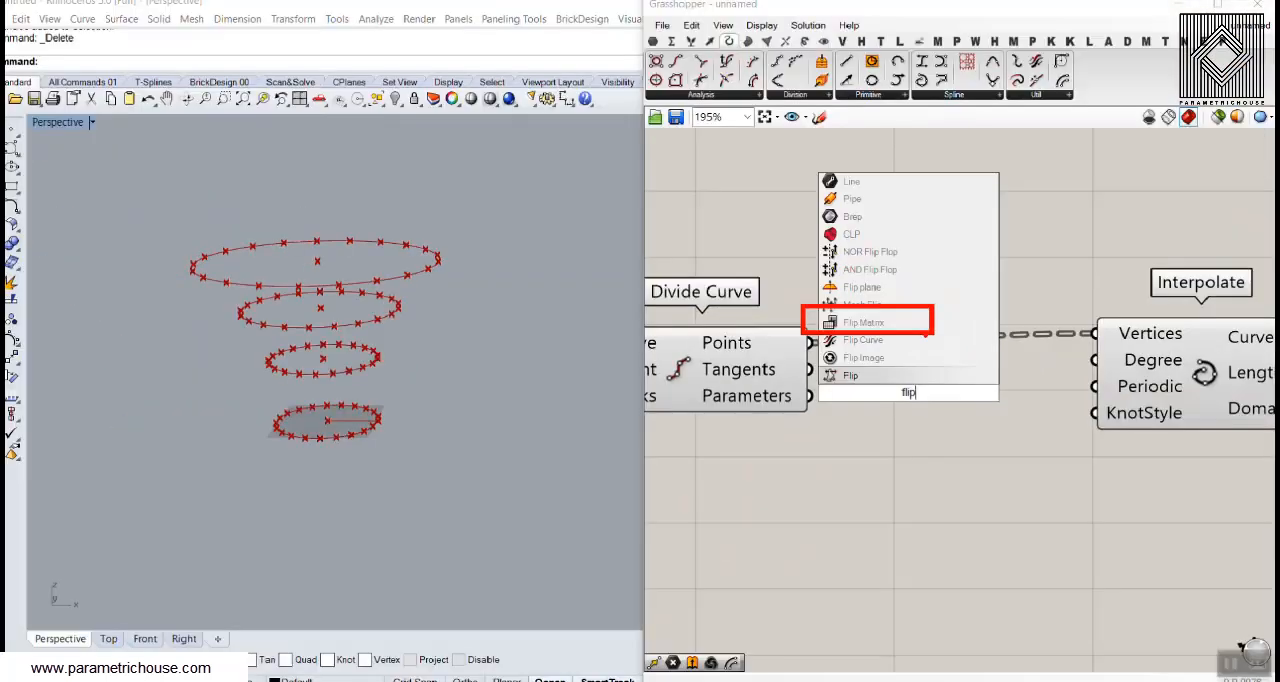
key("Return")
double_click(909, 399)
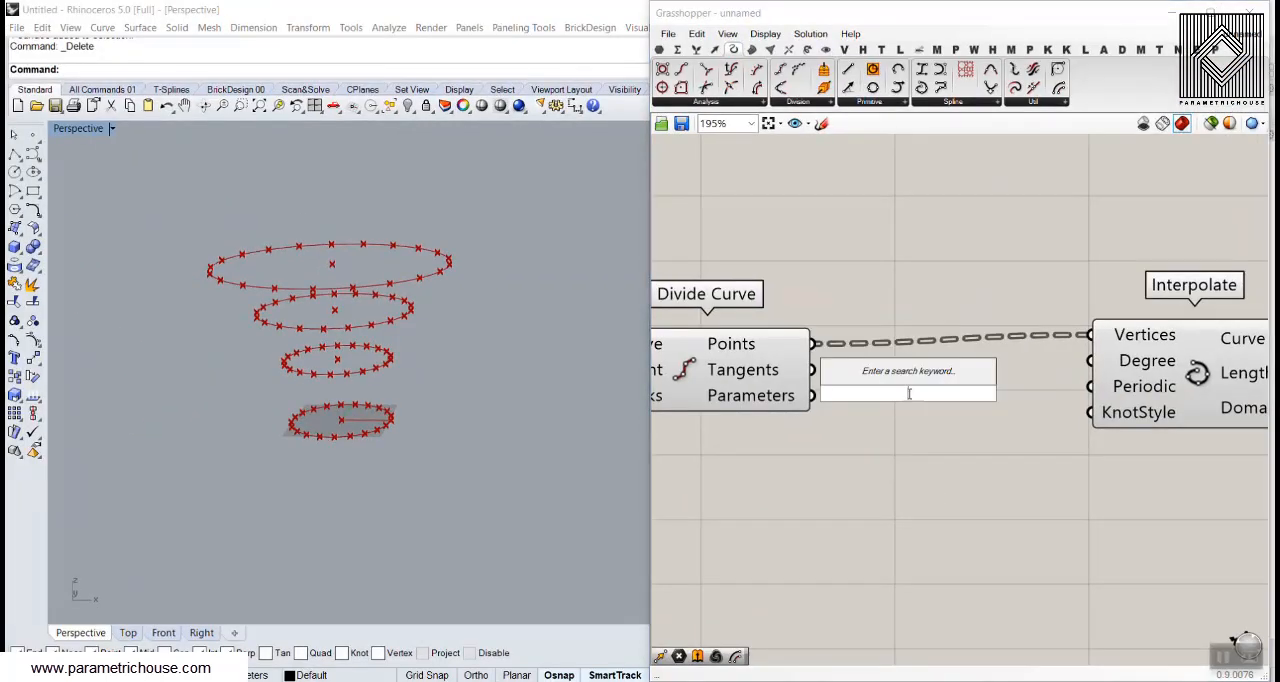
type("flip")
left_click(901, 325)
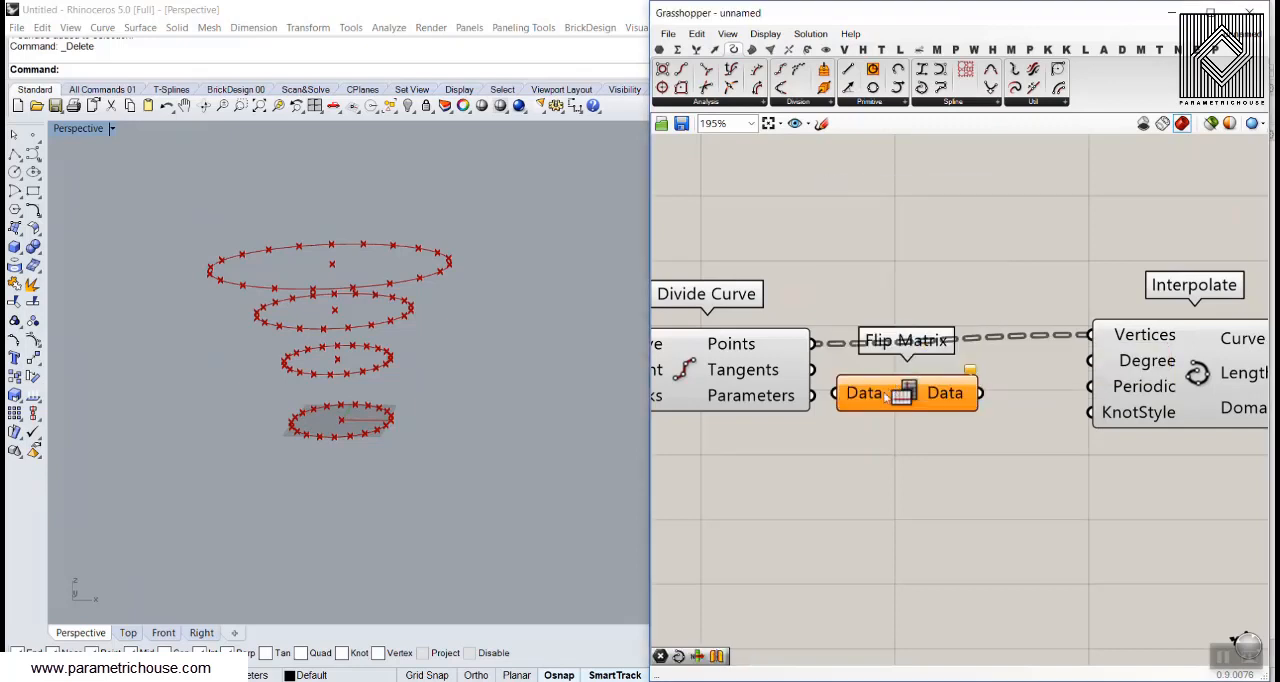
Wire Divide Curve's Points output into Flip Matrix and its Data output into Interpolate's Vertices input, replacing the direct connection
left_click_drag(811, 343, 851, 350)
left_click_drag(995, 350, 1089, 335)
left_click(1046, 398)
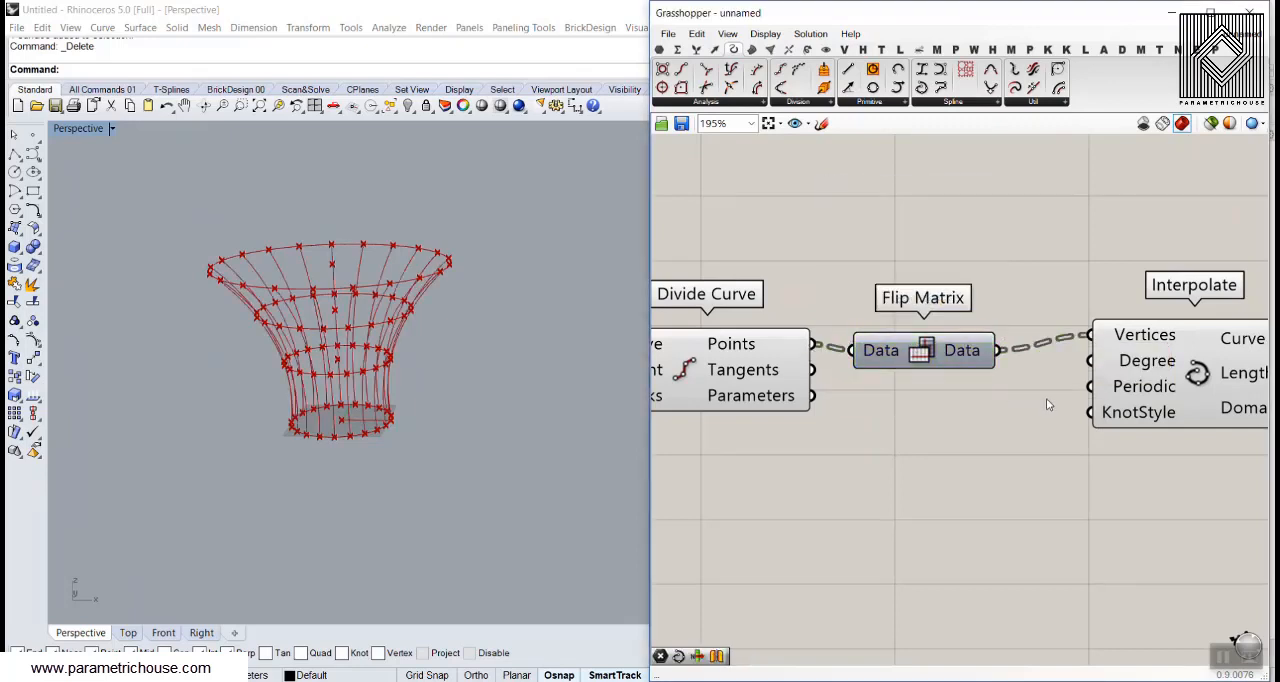
right_click_drag(482, 417, 436, 362)
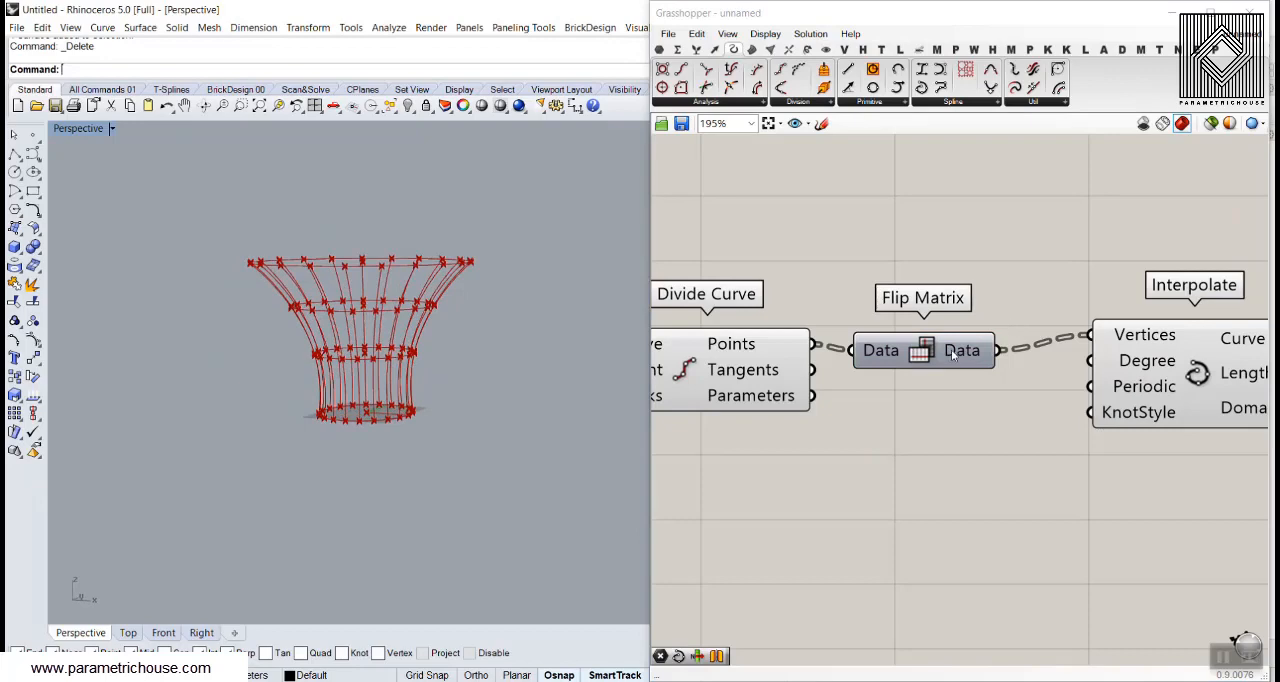
Add a Param Viewer above Flip Matrix and feed it with Divide Curve's Points output
mouse_move(953, 356)
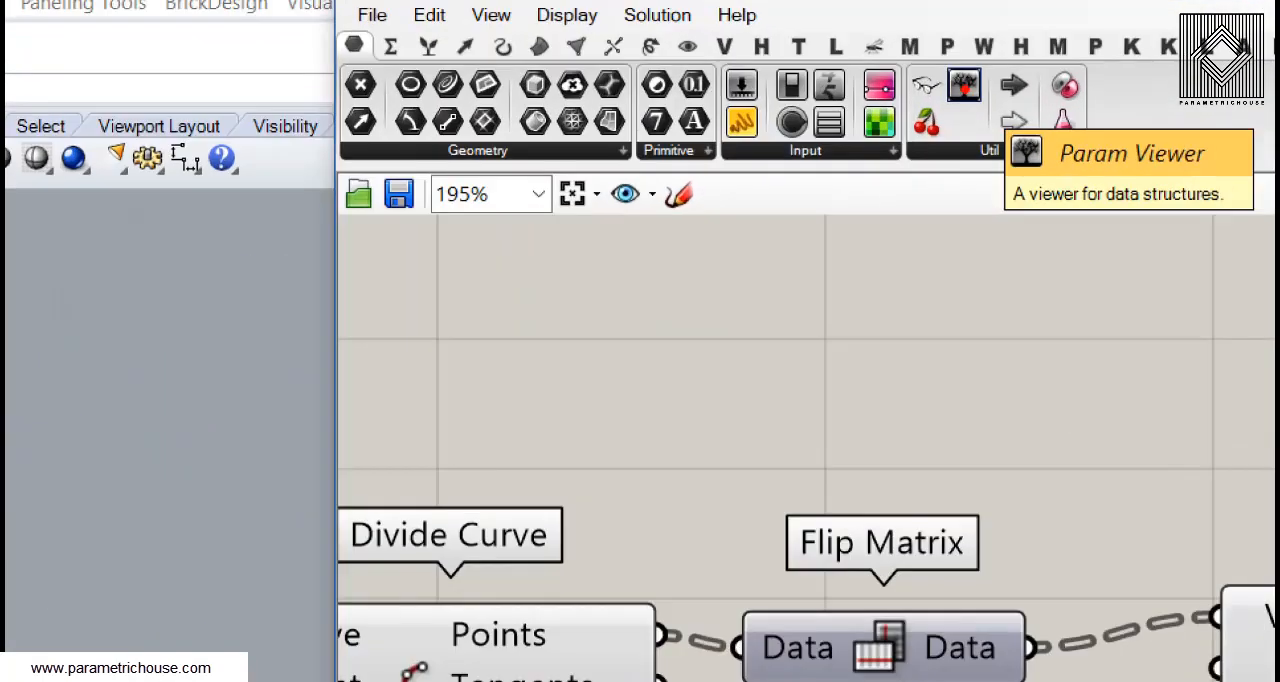
left_click_drag(964, 86, 911, 418)
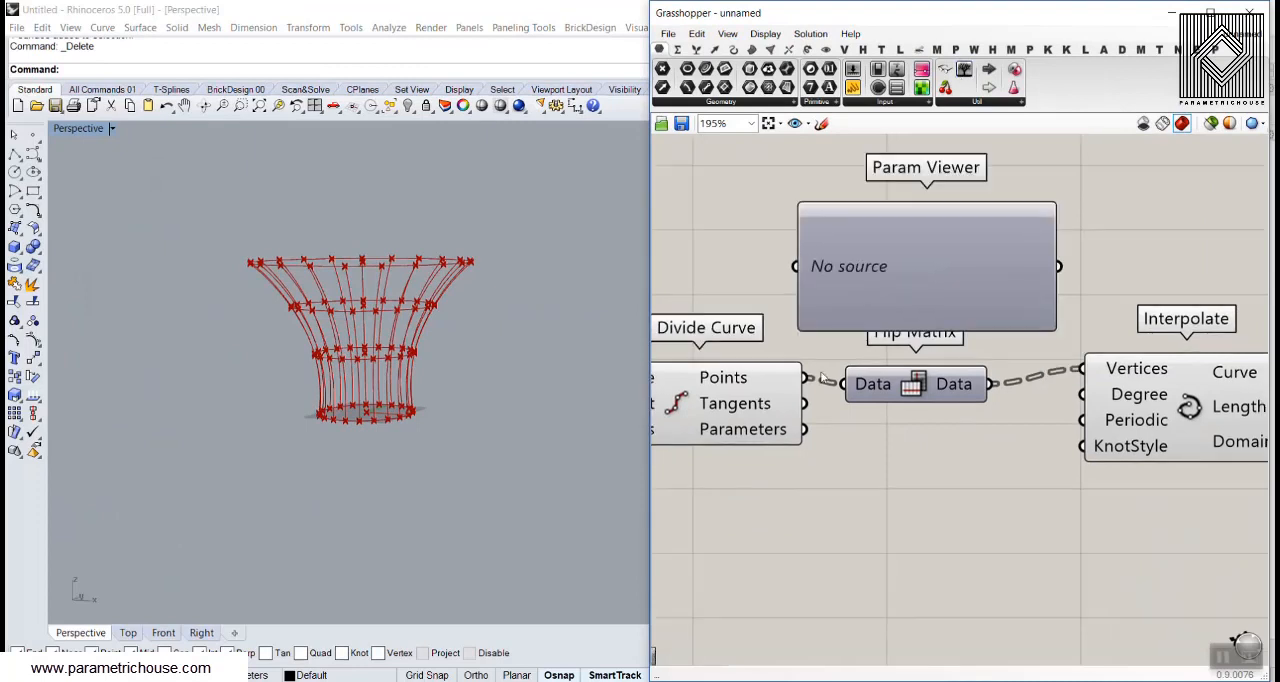
left_click_drag(806, 378, 795, 267)
right_click_drag(949, 289, 868, 346)
left_click_drag(864, 341, 884, 259)
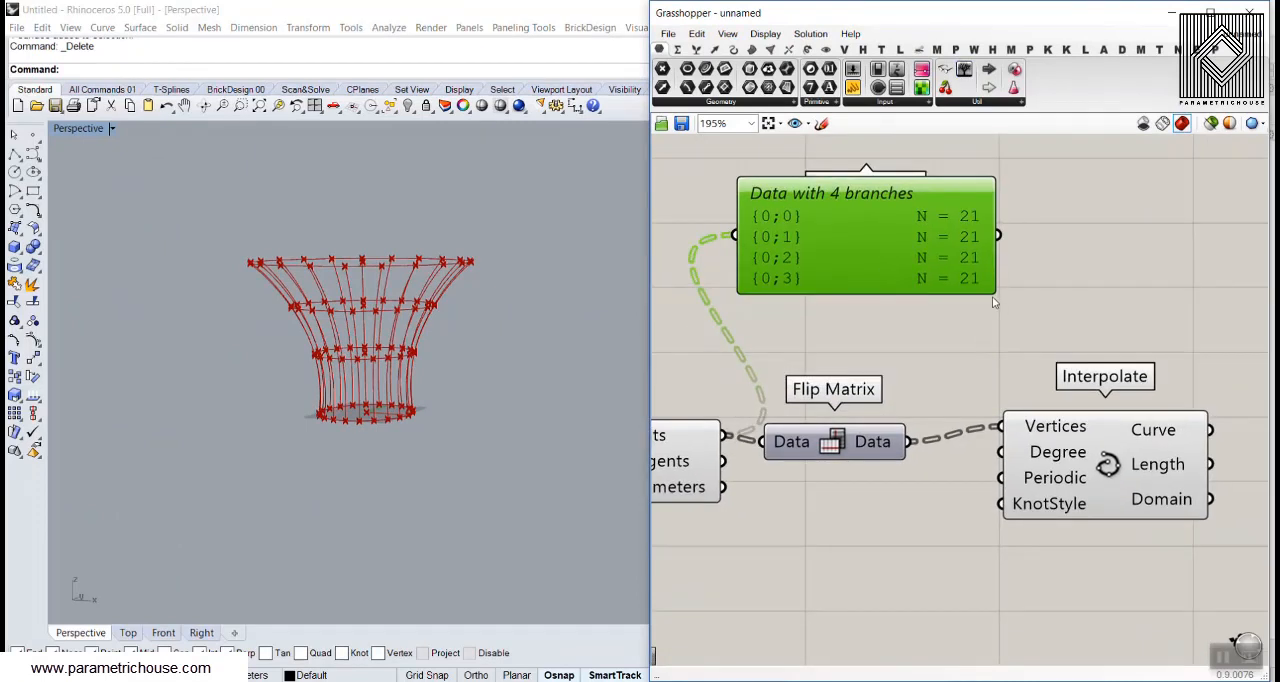
right_click_drag(778, 332, 829, 297)
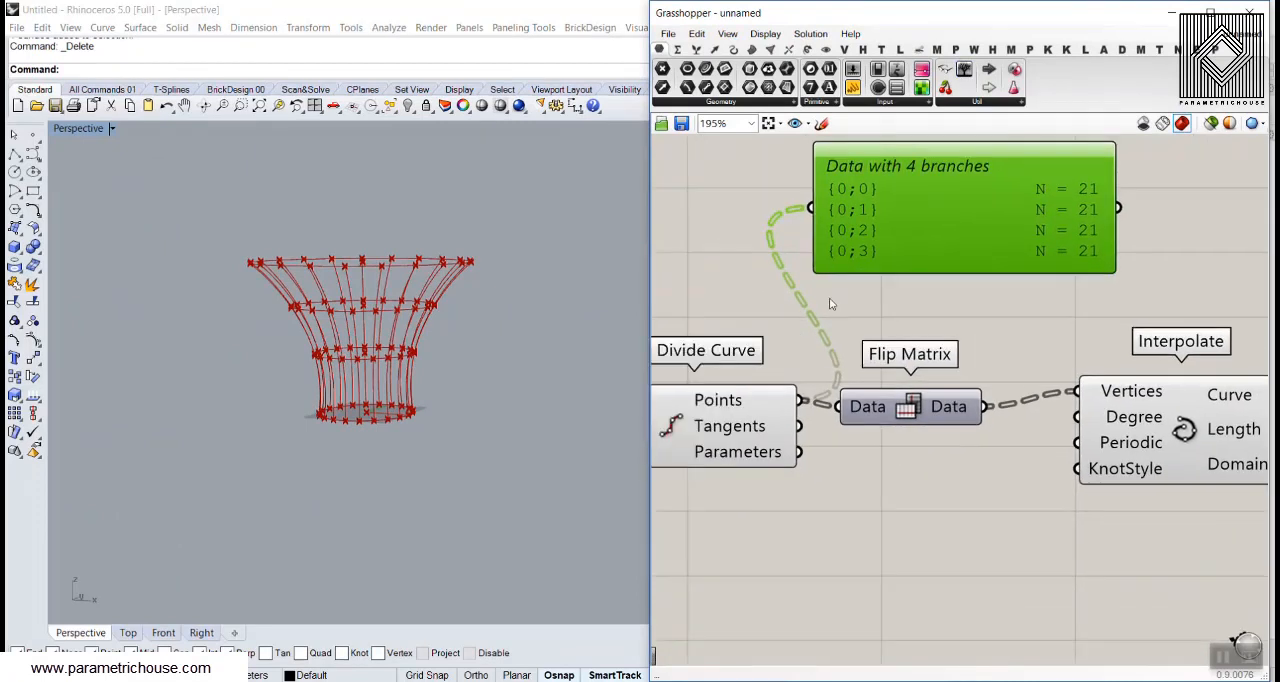
Simplify the data paths of Divide Curve's Points output
scroll(830, 250, "up", 2)
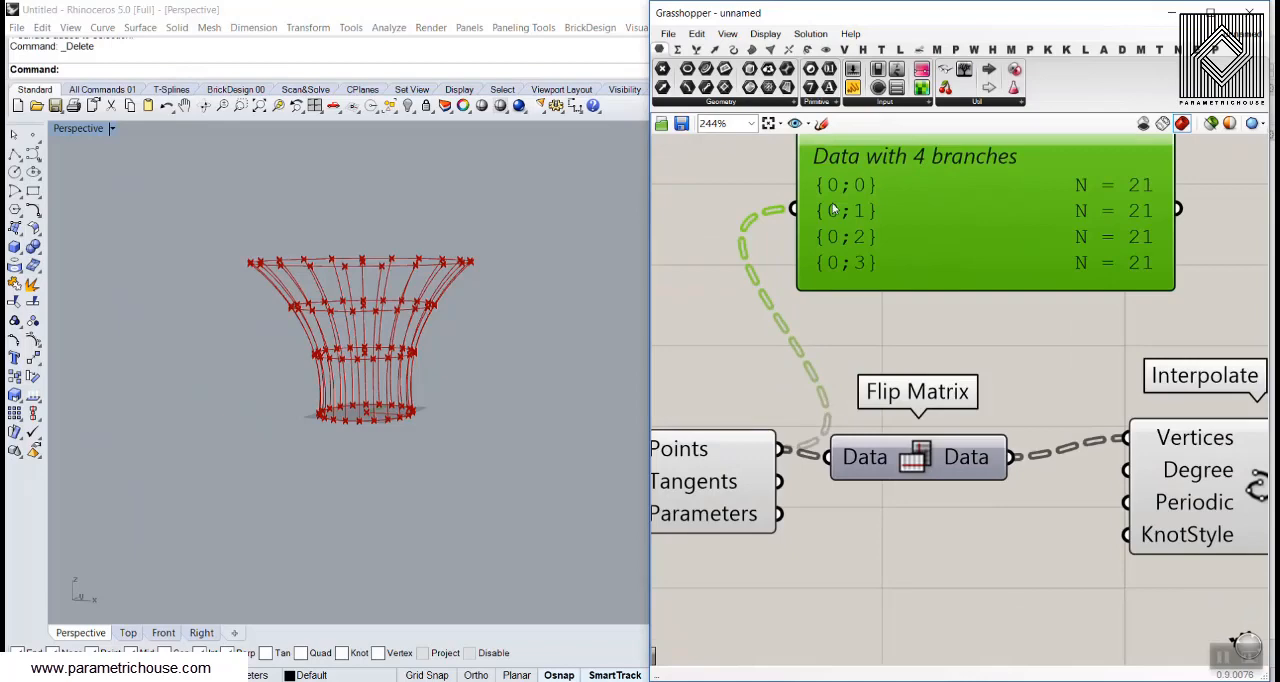
right_click(728, 452)
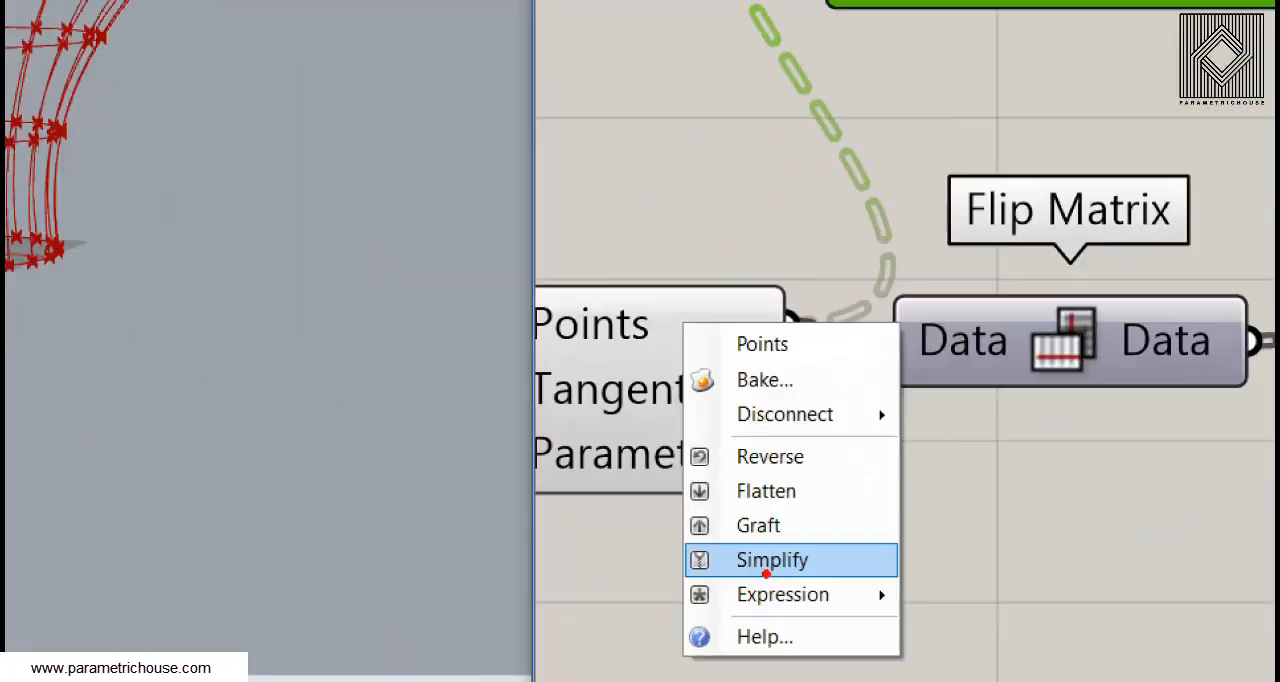
left_click(770, 568)
right_click(736, 458)
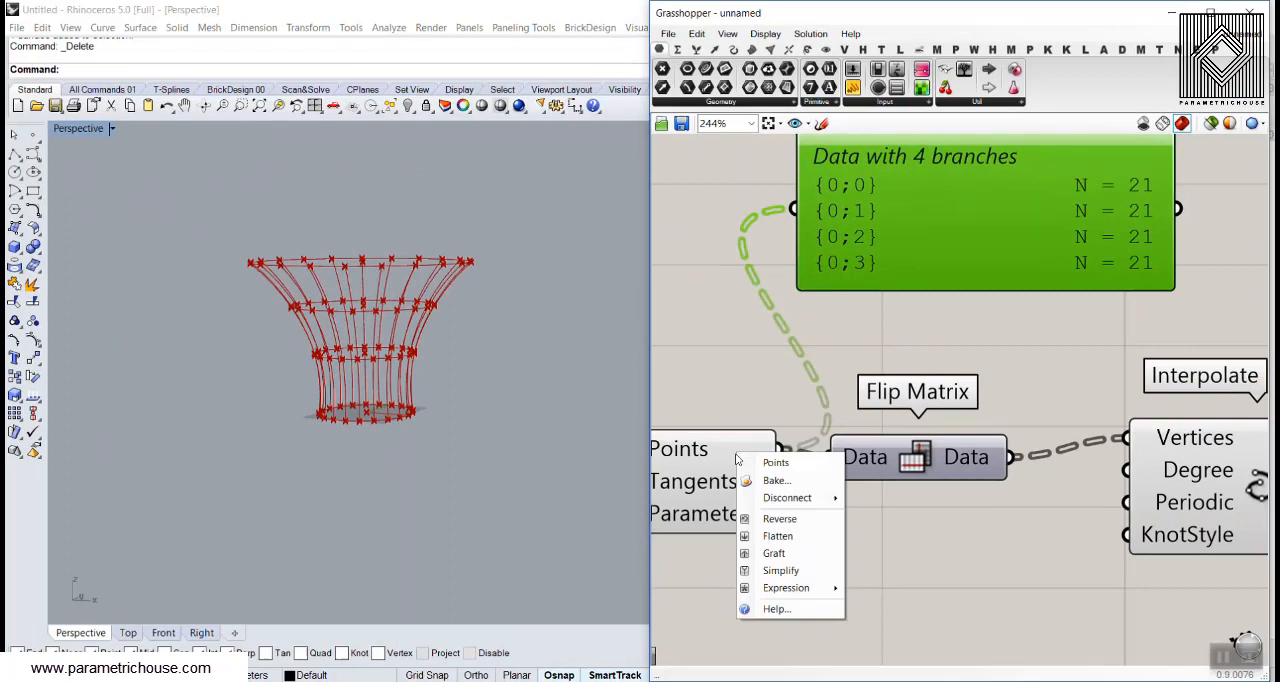
left_click(784, 571)
Add a second Param Viewer above Interpolate and feed it with Flip Matrix's Data output
scroll(896, 342, "down", 1)
right_click_drag(896, 342, 803, 405)
left_click_drag(853, 364, 862, 390)
left_click_drag(876, 336, 1068, 302)
scroll(820, 331, "down", 1)
left_click_drag(880, 463, 994, 334)
scroll(1049, 385, "down", 2)
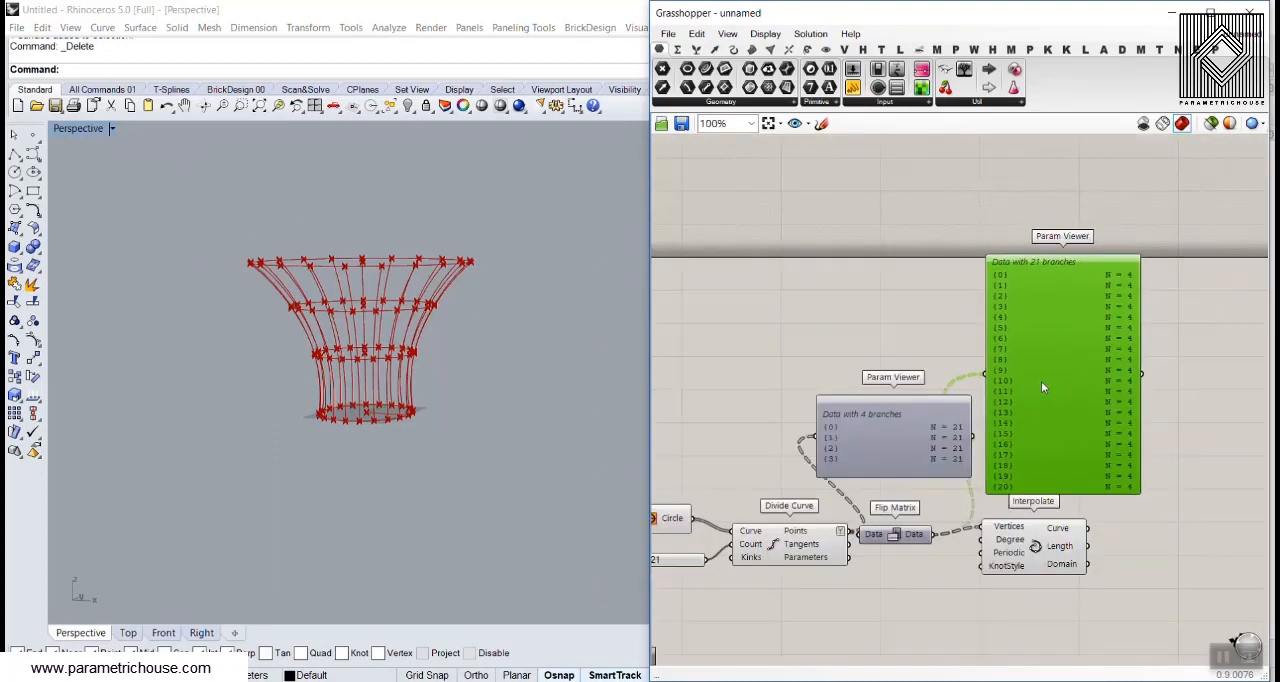
Compare the data structure before and after Flip Matrix in both Param Viewers, as tree diagrams and as branch lists
scroll(866, 442, "up", 2)
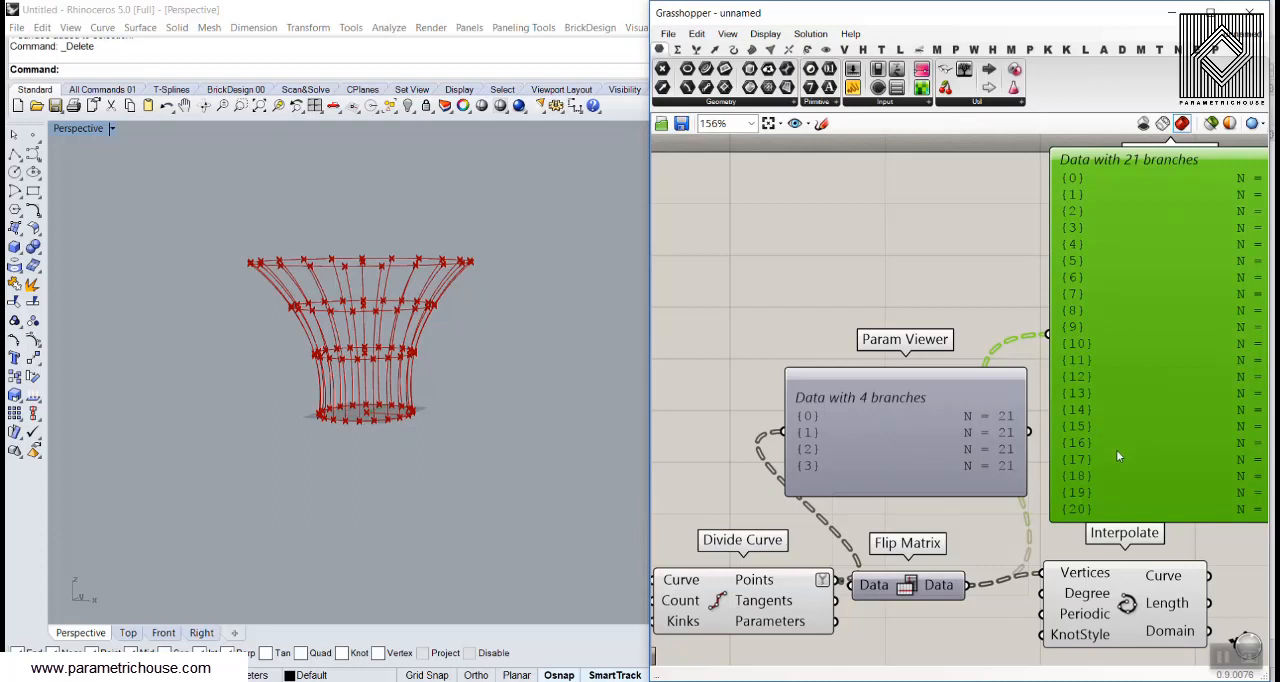
right_click_drag(1000, 390, 918, 387)
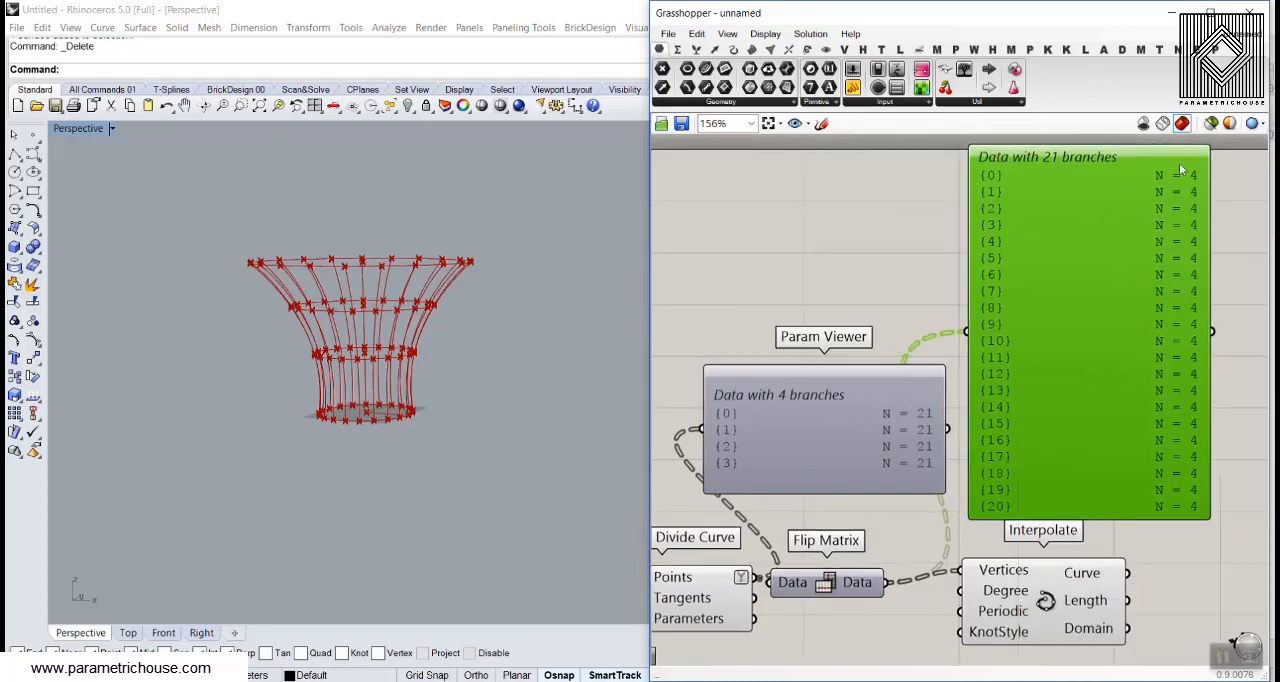
double_click(840, 437)
double_click(1053, 339)
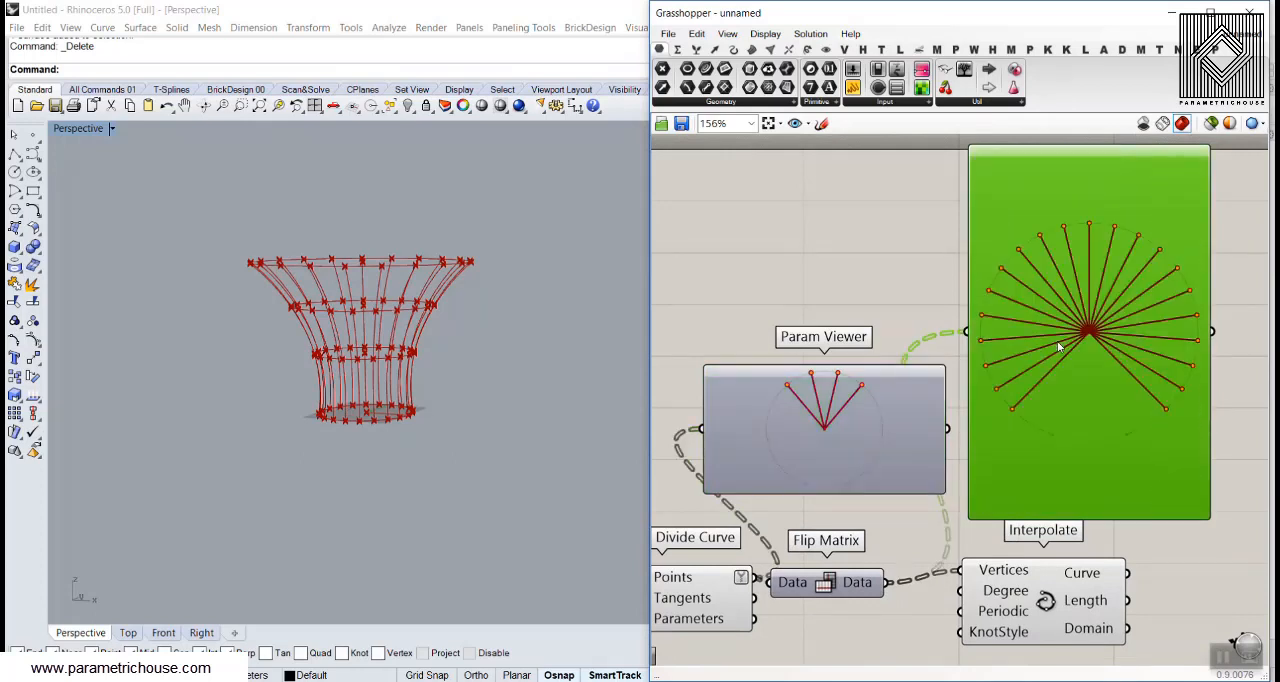
double_click(806, 426)
double_click(1073, 422)
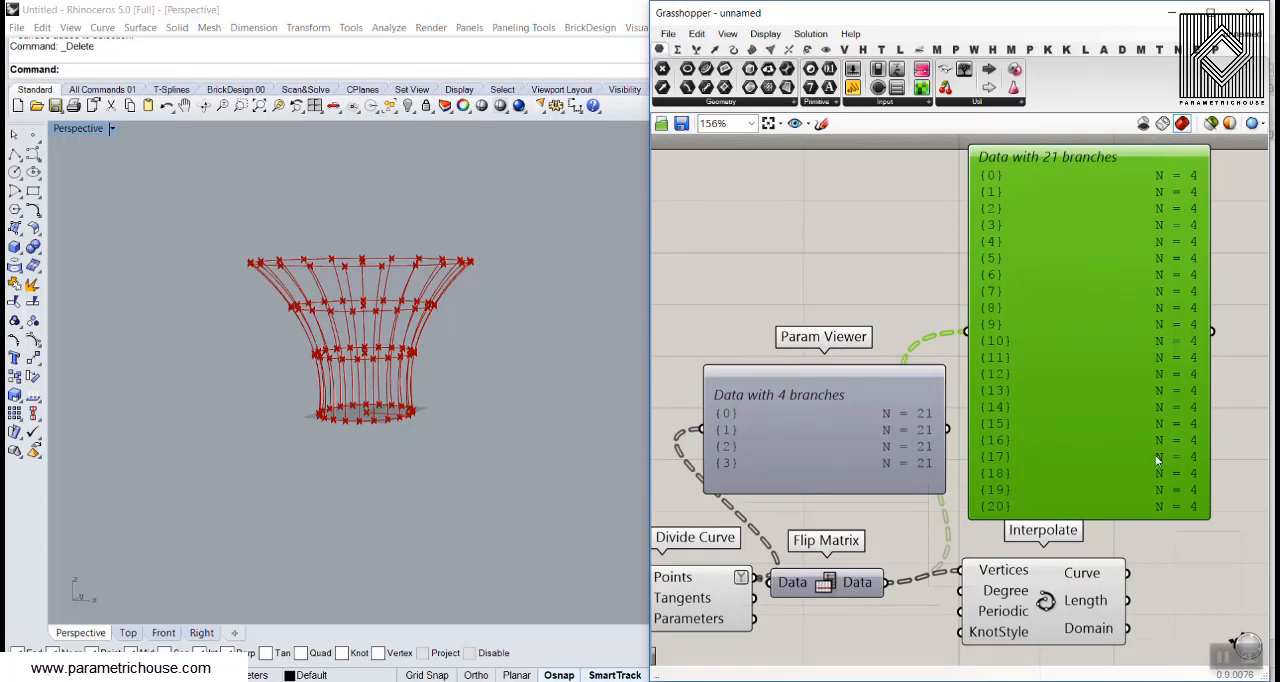
Delete both Param Viewers from the definition
key("Delete")
left_click(889, 395)
key("Delete")
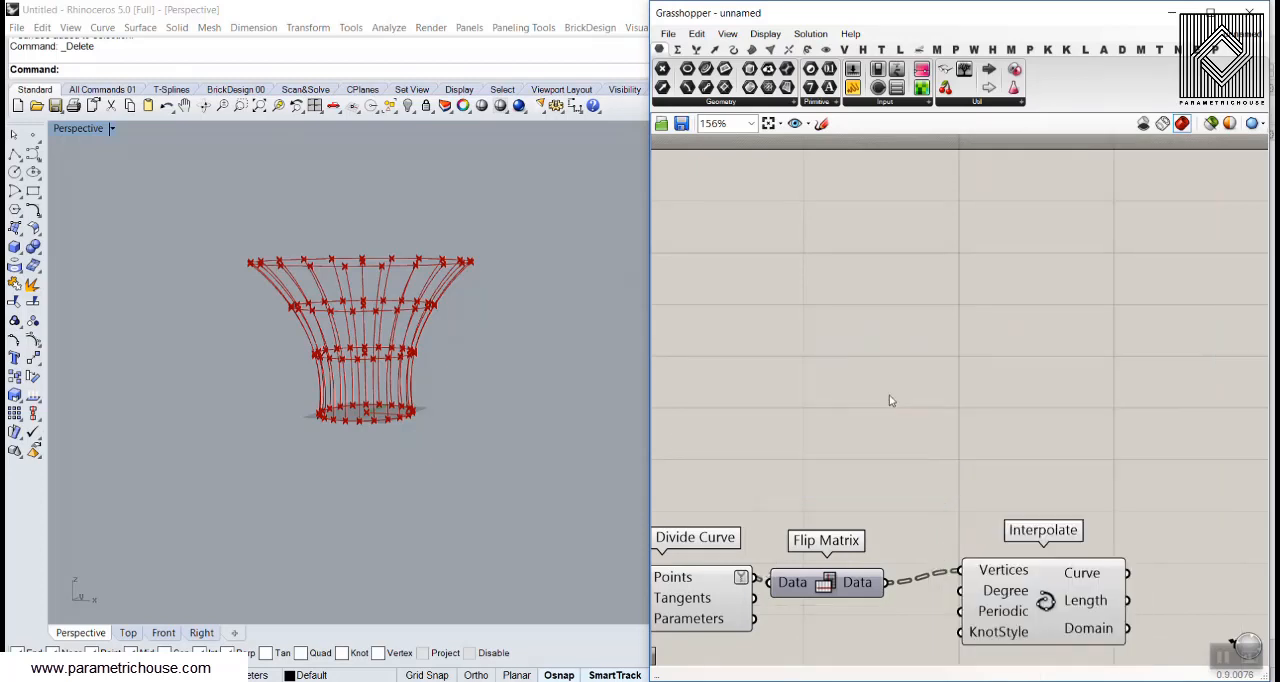
Turn off the preview of Construct Point, Circle, Divide Curve and Flip Matrix so that only the interpolated curves are drawn
right_click_drag(396, 362, 398, 386)
right_click_drag(869, 421, 1049, 404)
scroll(1049, 404, "down", 4)
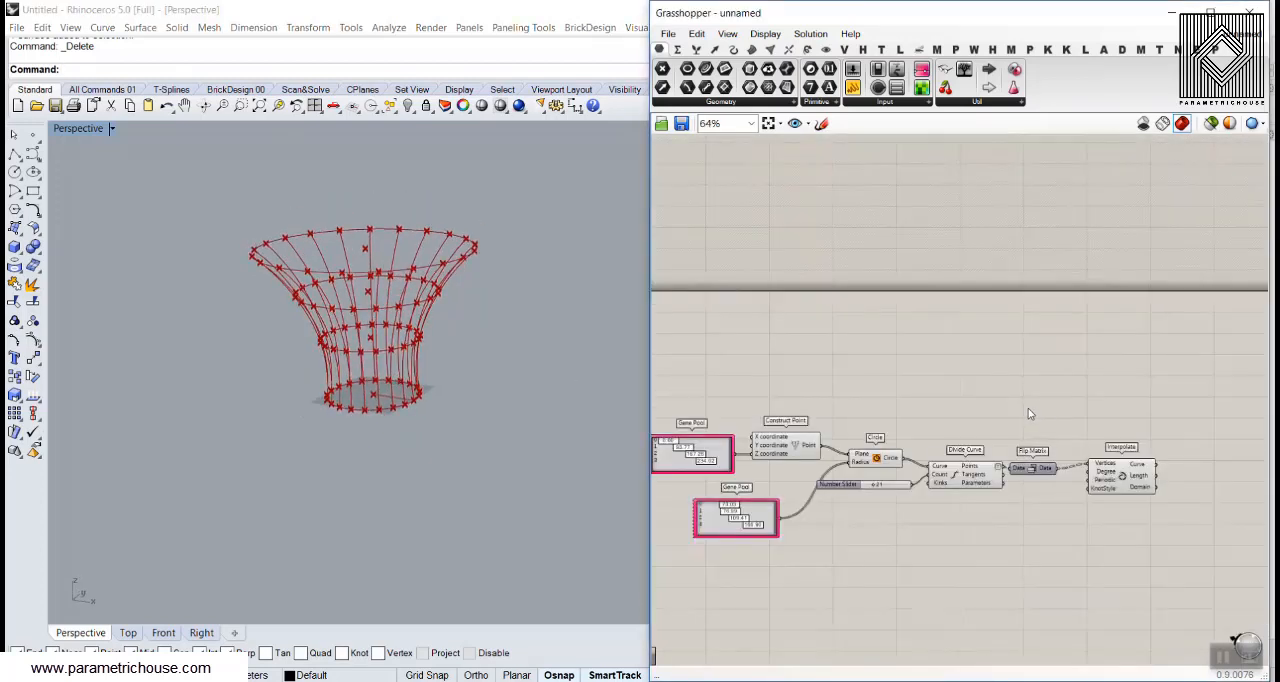
left_click_drag(1028, 413, 894, 332)
right_click(894, 332)
left_click(921, 362)
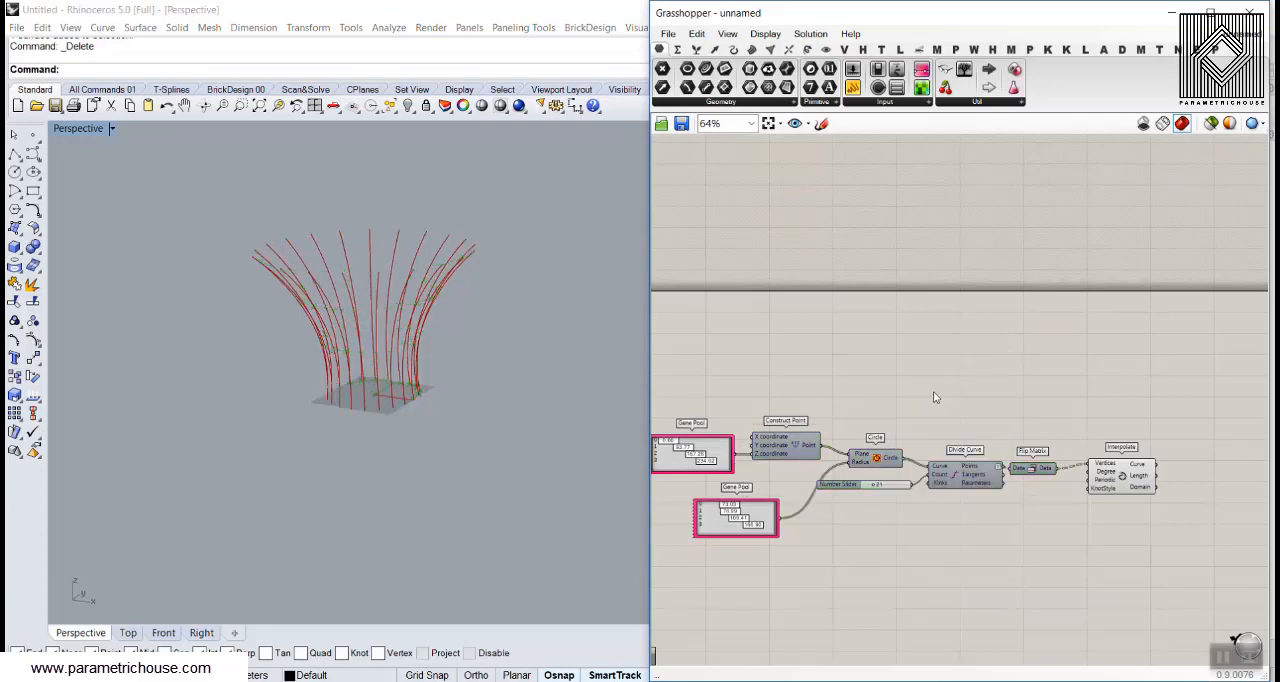
Set the first two radius Gene Pool values to 93.88 and 136.05, and the second height Gene Pool value to 81.70
right_click_drag(916, 396, 928, 355)
scroll(930, 440, "up", 4)
right_click_drag(773, 390, 1209, 308)
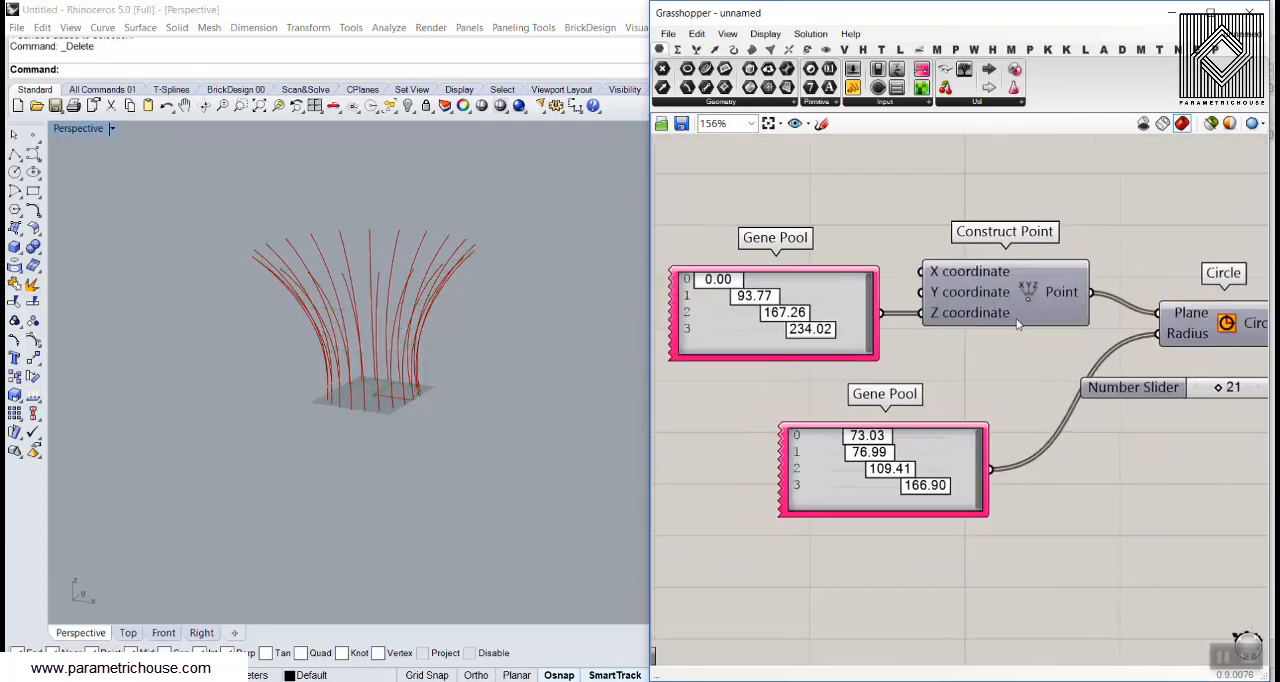
scroll(877, 452, "up", 2)
left_click_drag(865, 432, 924, 458)
right_click_drag(783, 269, 901, 352)
mouse_move(809, 303)
left_mouse_down()
mouse_move(841, 304)
mouse_move(806, 313)
left_mouse_up()
scroll(948, 324, "down", 4)
Turn the Circle component's preview back on and examine the circles together with the vertical curves
right_click_drag(1153, 349, 940, 294)
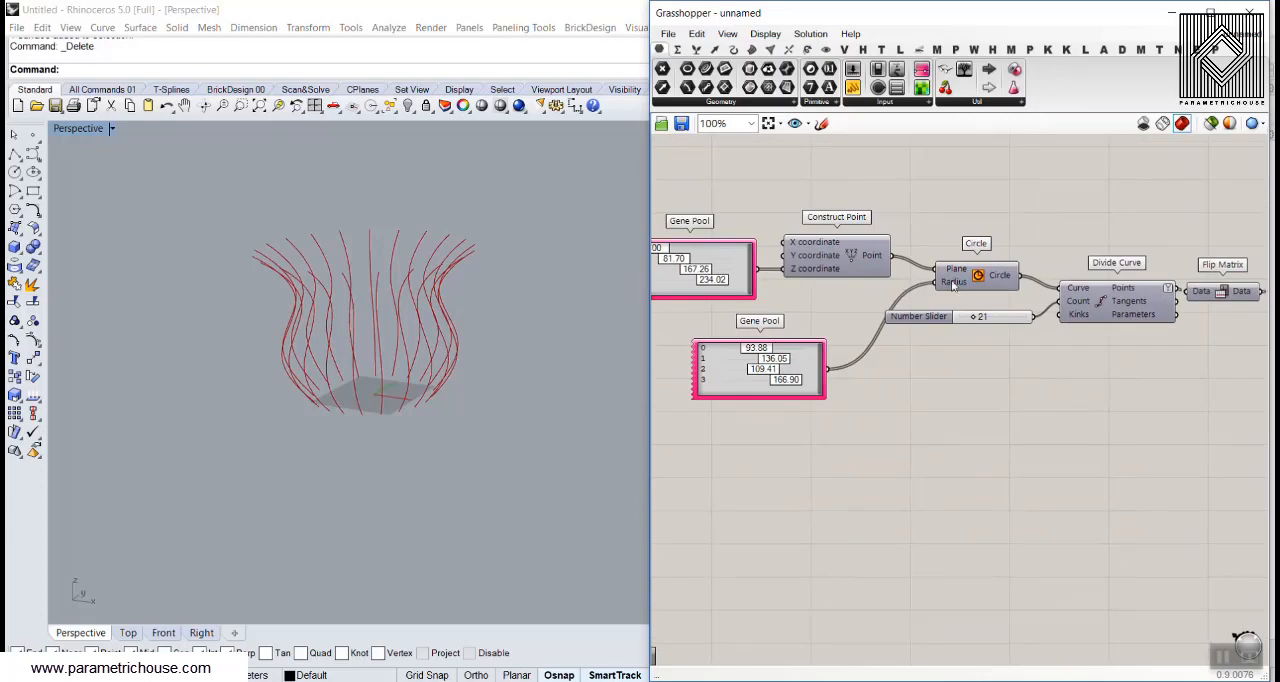
right_click(977, 271)
left_click(993, 301)
right_click_drag(390, 335, 316, 358)
scroll(388, 370, "up", 5)
Move the count slider, Divide Curve, Flip Matrix and Interpolate away from Circle to free up canvas space between them
right_click_drag(915, 366, 764, 378)
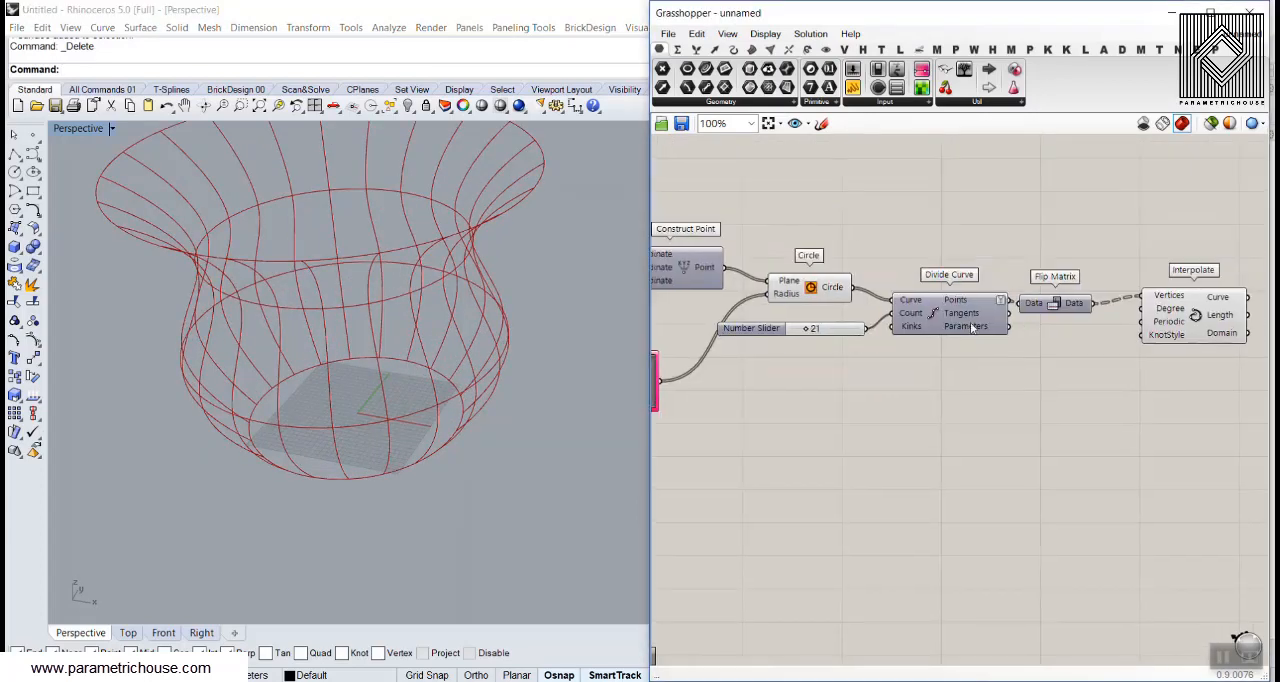
left_click_drag(1180, 390, 852, 240)
left_click_drag(928, 315, 1078, 315)
left_click(981, 258)
Disconnect Circle's output from Divide Curve's Curve input and bake the circles into Rhino
scroll(868, 291, "up", 2)
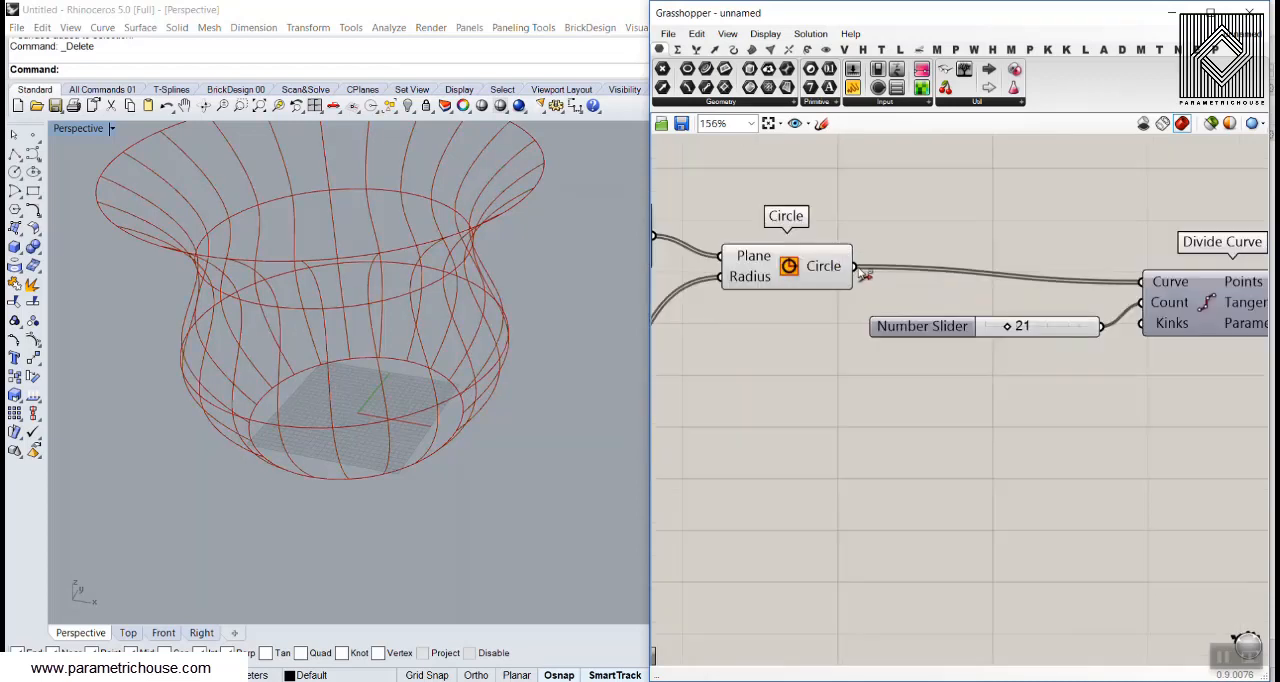
left_click_drag(862, 270, 1140, 283, "ctrl")
left_click(824, 268)
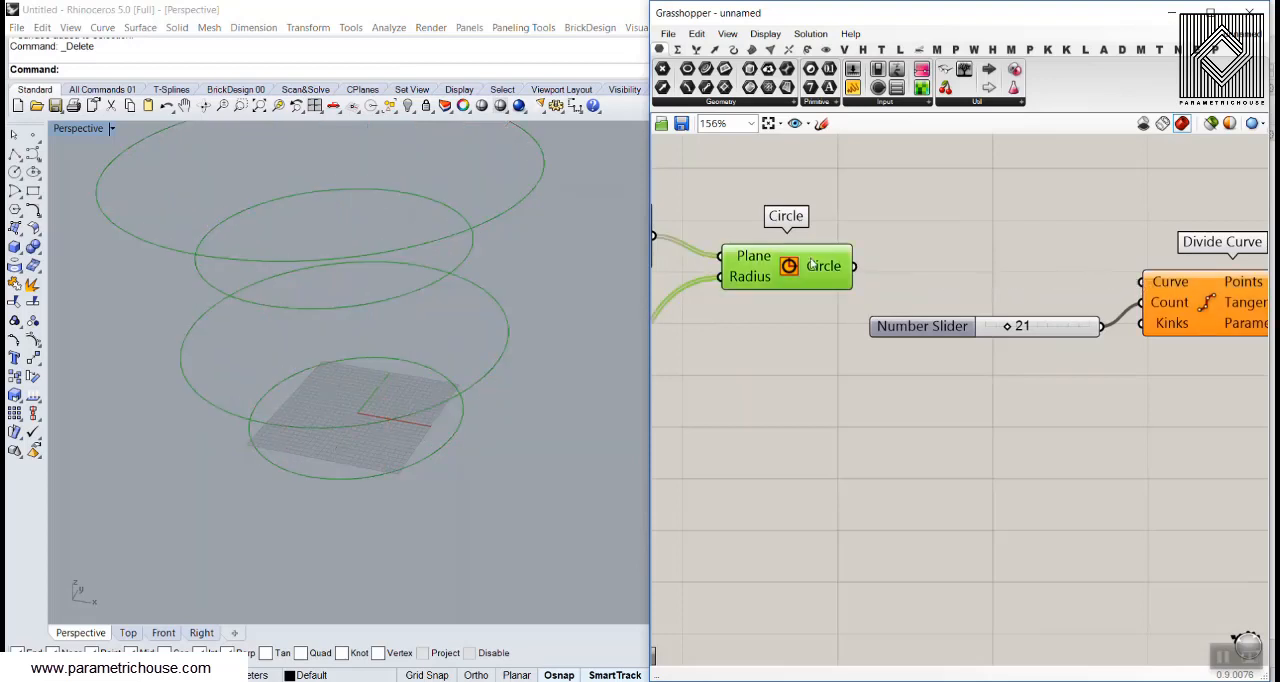
right_click(818, 270)
left_click(857, 297)
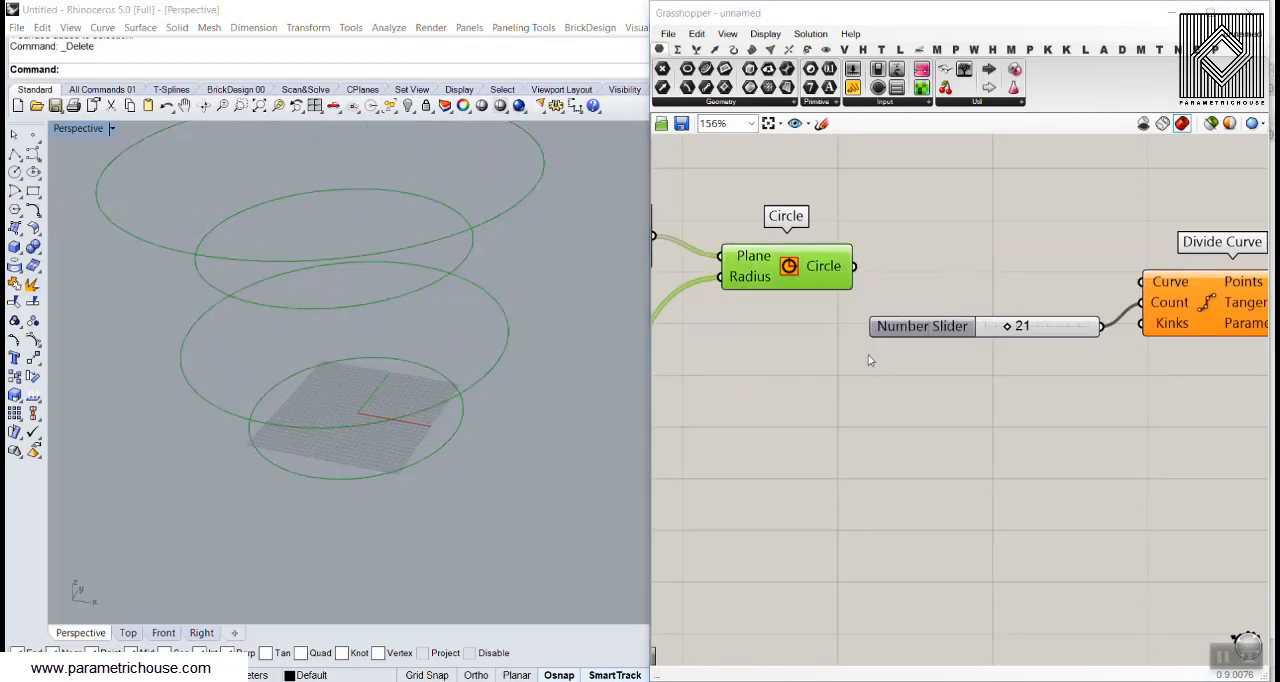
left_click(857, 449)
Select all four baked circles and display their curve directions and seam points with Analyze Direction
scroll(500, 410, "down", 5)
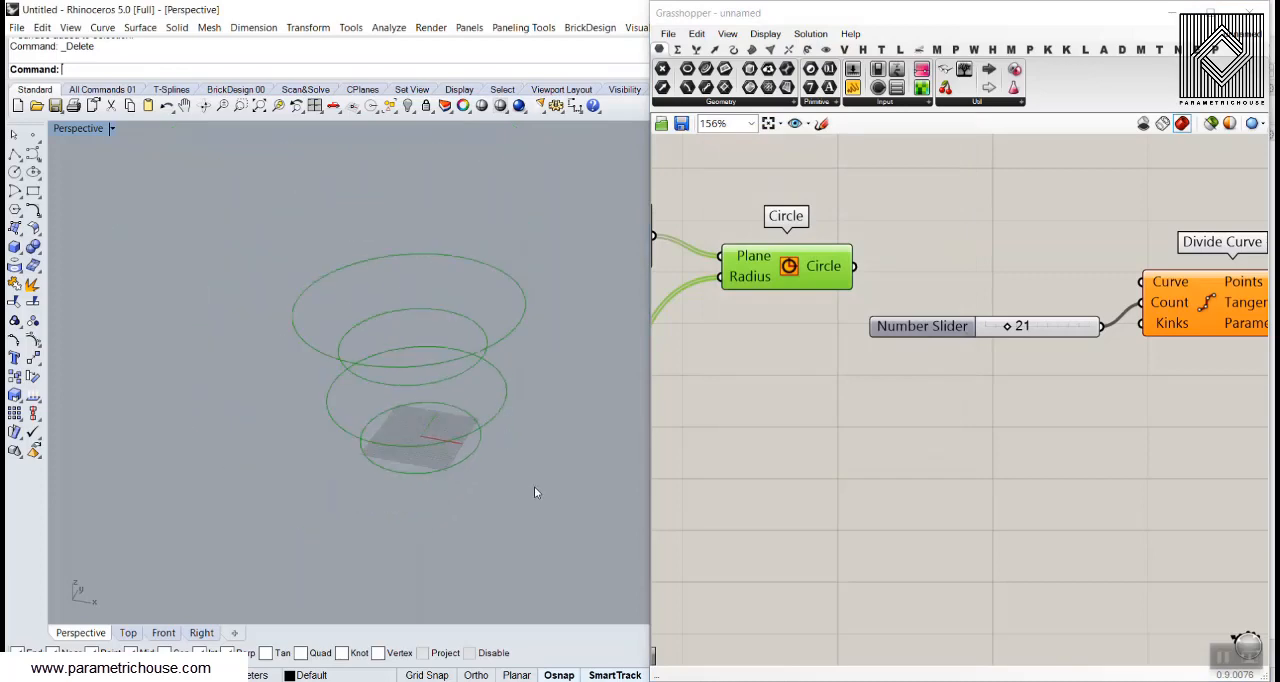
left_click_drag(534, 488, 383, 314)
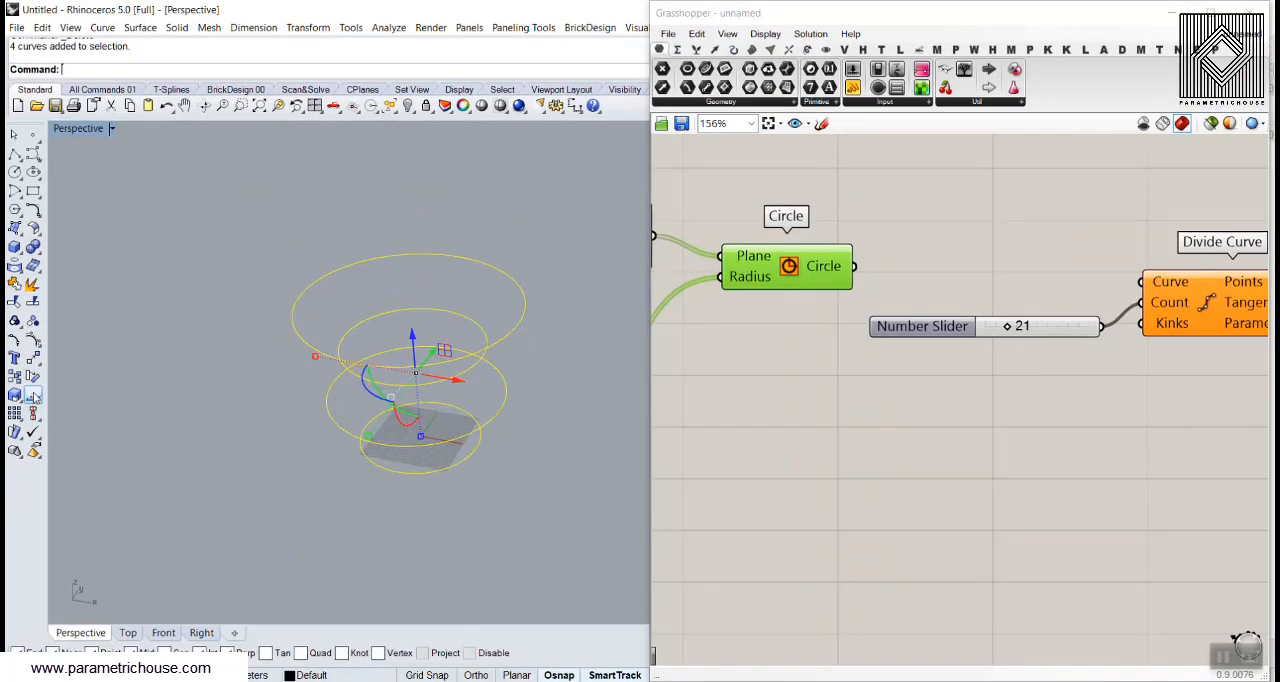
left_click(50, 397)
right_click_drag(385, 397, 495, 355)
scroll(475, 476, "up", 2)
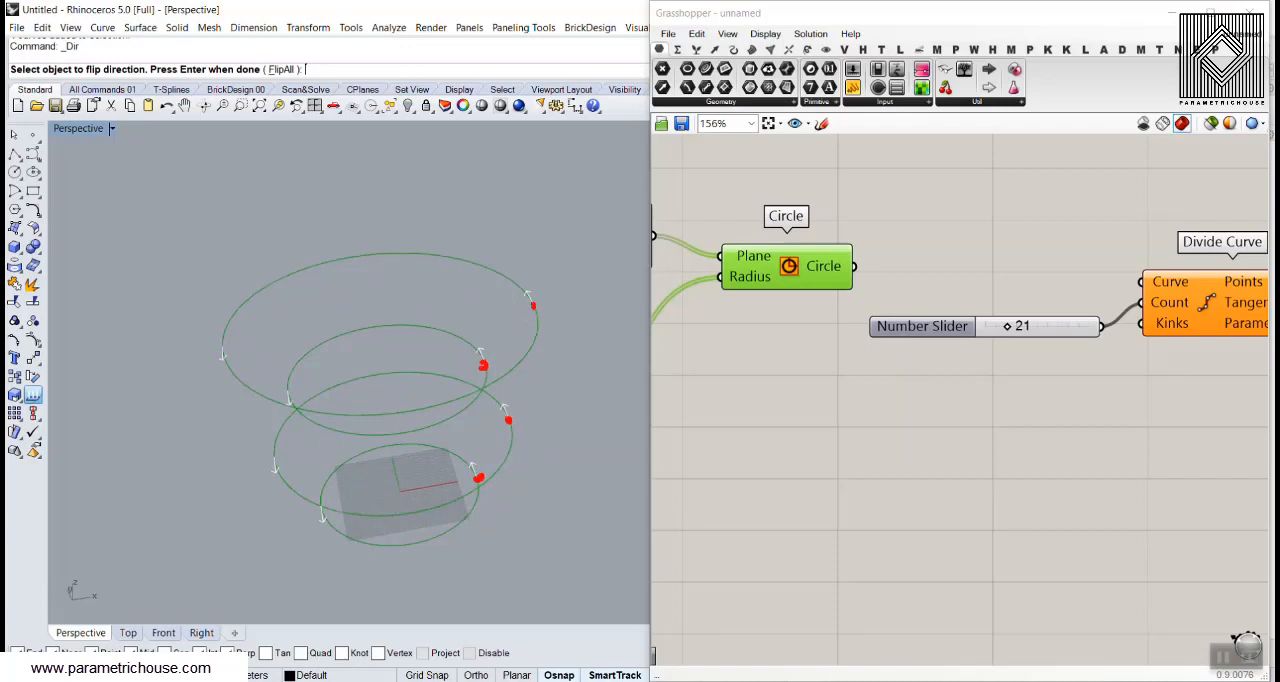
type("t")
type("crv")
key("Return")
type("seam")
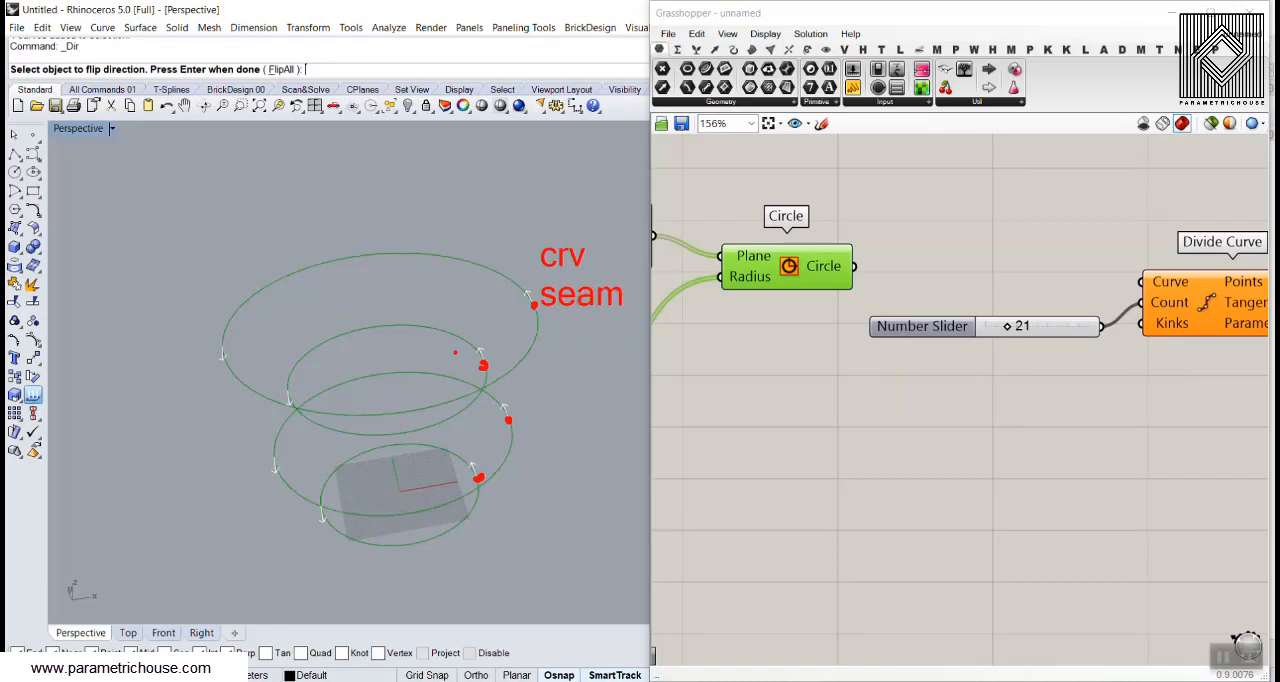
key("Escape")
Close the direction analysis, rotate the uppermost baked circle about its vertical axis, and display that circle's curve direction
key("Return")
left_click(528, 289)
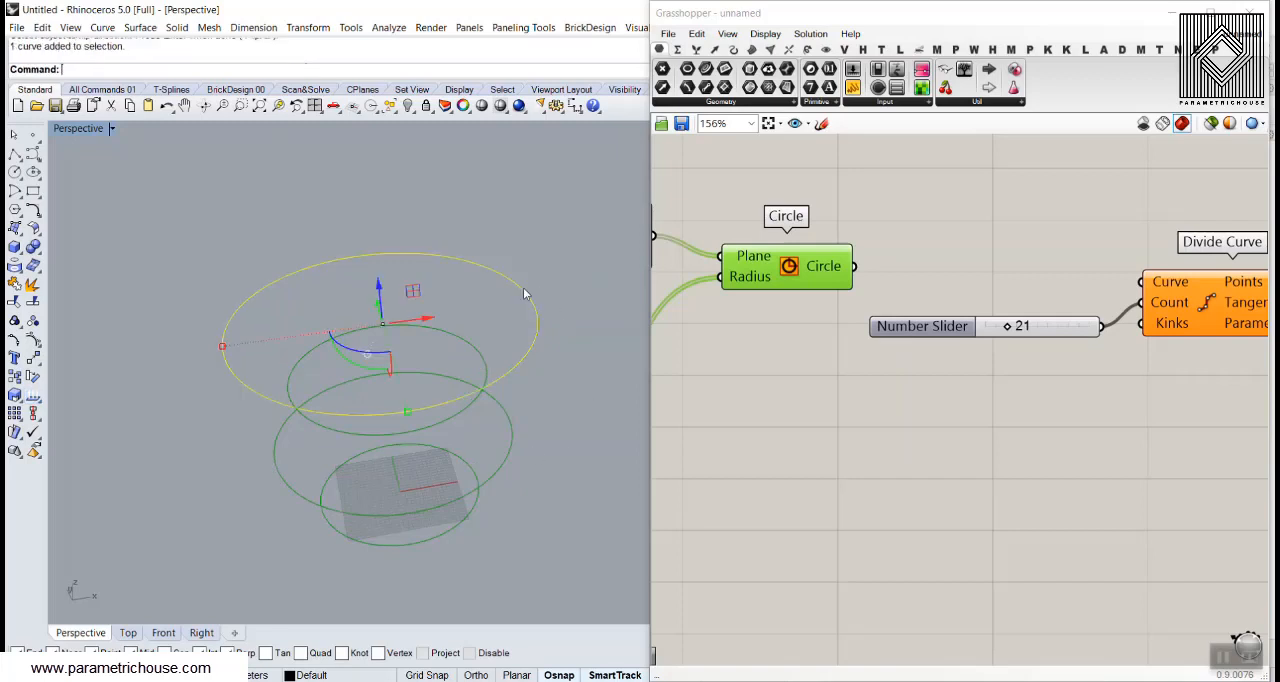
left_click_drag(352, 352, 397, 354)
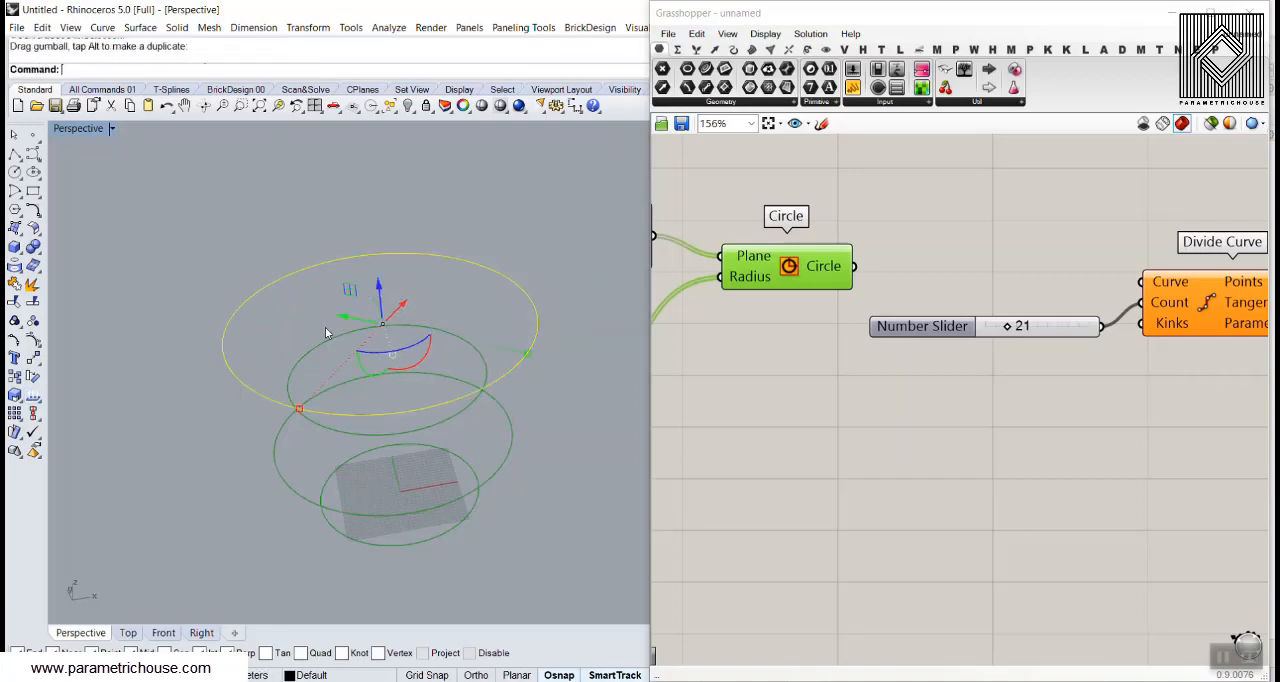
left_click(33, 396)
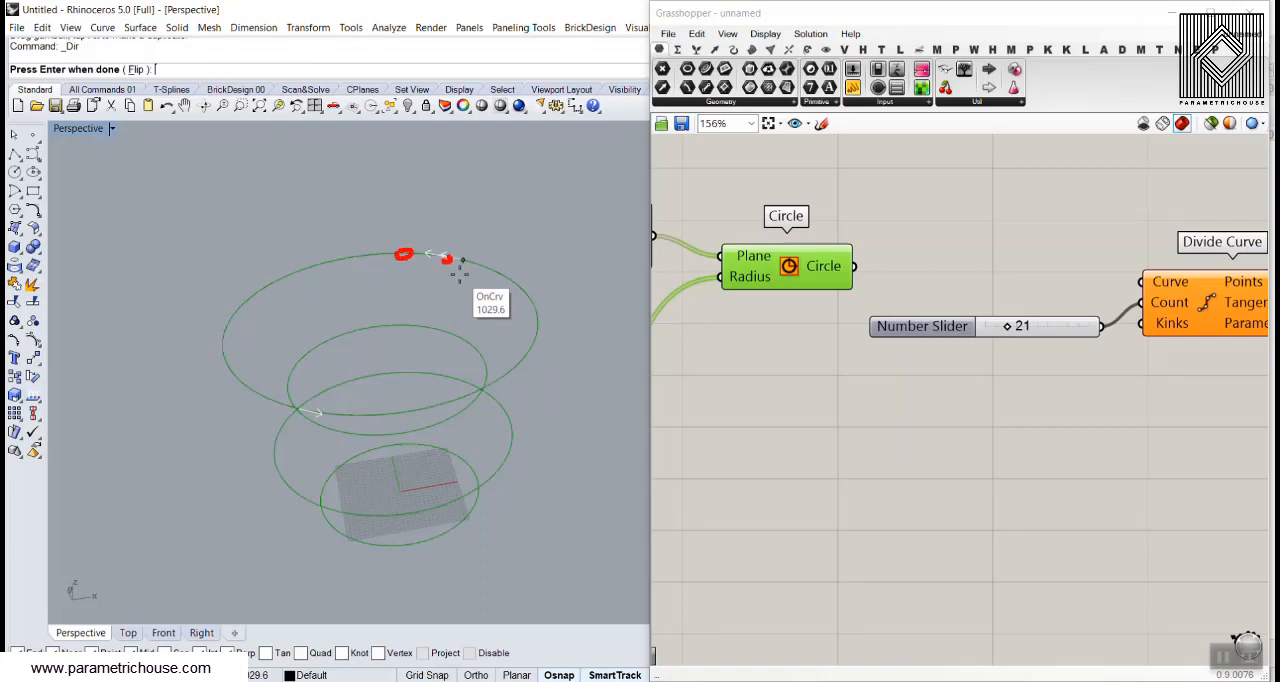
Close the curve direction analysis and delete all four baked circles
right_click(510, 298)
left_click_drag(568, 304, 327, 594)
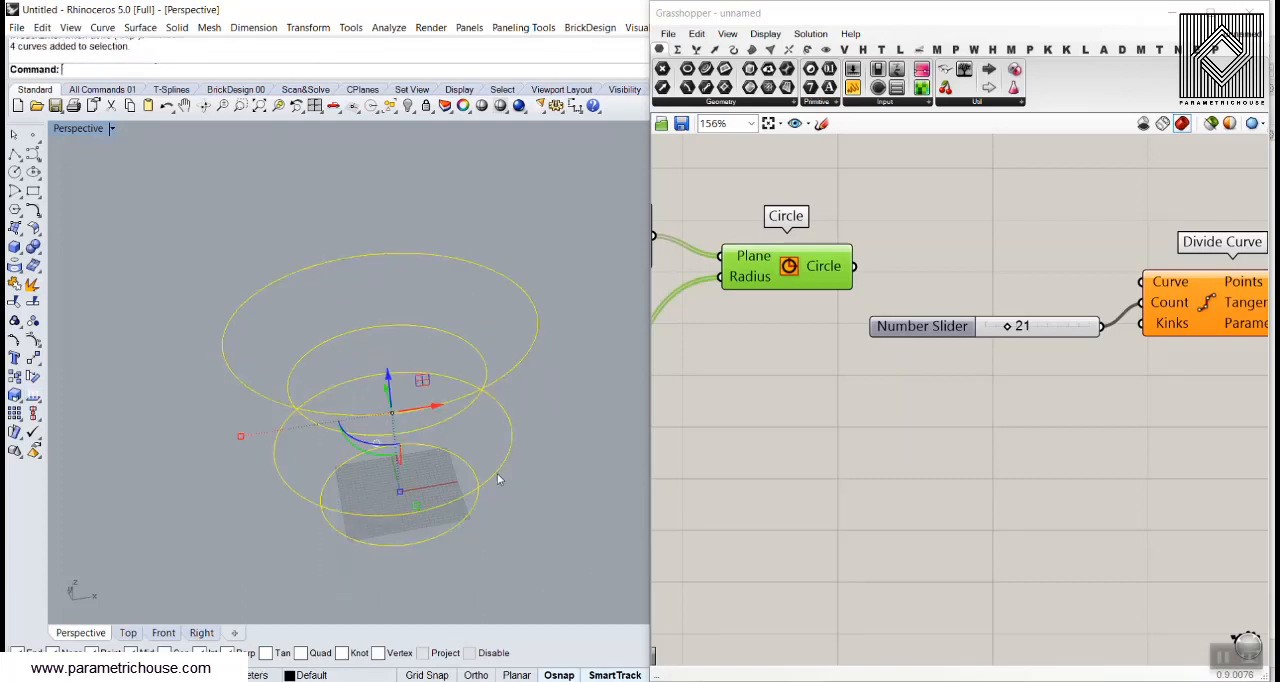
key("Delete")
right_click_drag(443, 451, 420, 423)
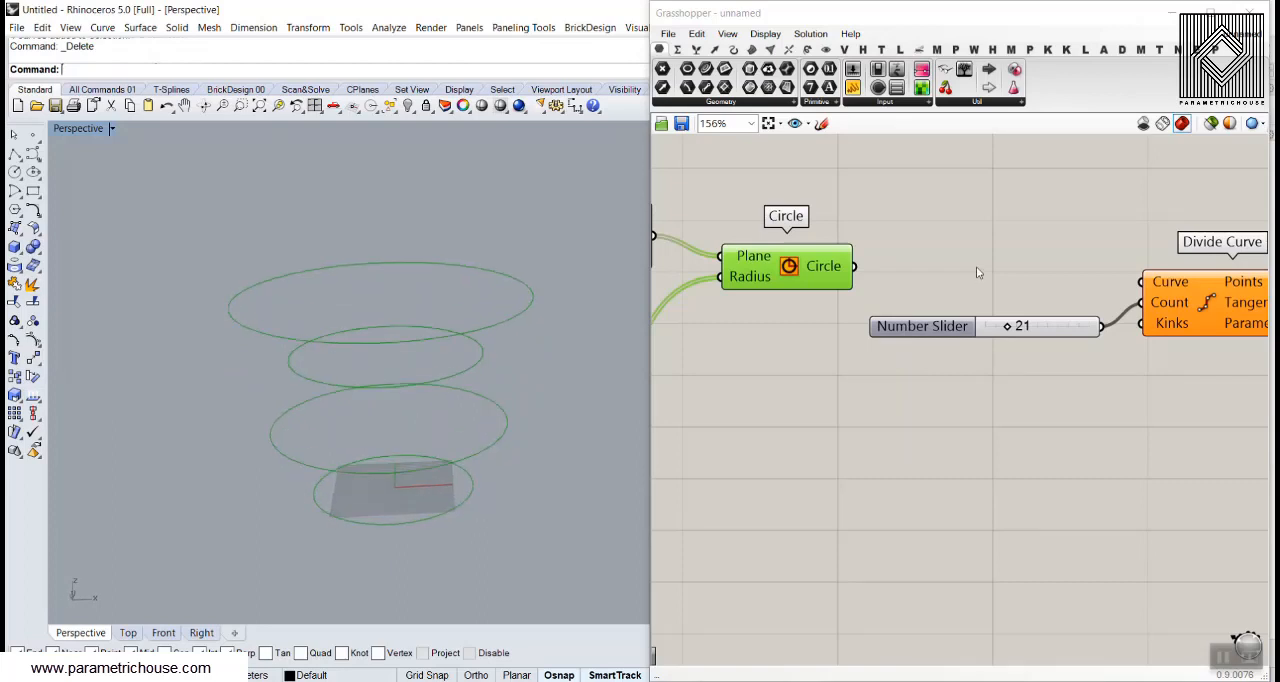
Shift the count slider, Divide Curve, Flip Matrix and Interpolate farther from Circle to make room for another component
right_click_drag(998, 262, 902, 289)
scroll(902, 289, "down", 5)
left_click_drag(1118, 355, 882, 229)
left_click_drag(948, 288, 953, 289)
left_click(953, 290)
scroll(945, 289, "up", 4)
Add a Rotate 3D component after Circle and connect the circles to its Geometry input
double_click(843, 288)
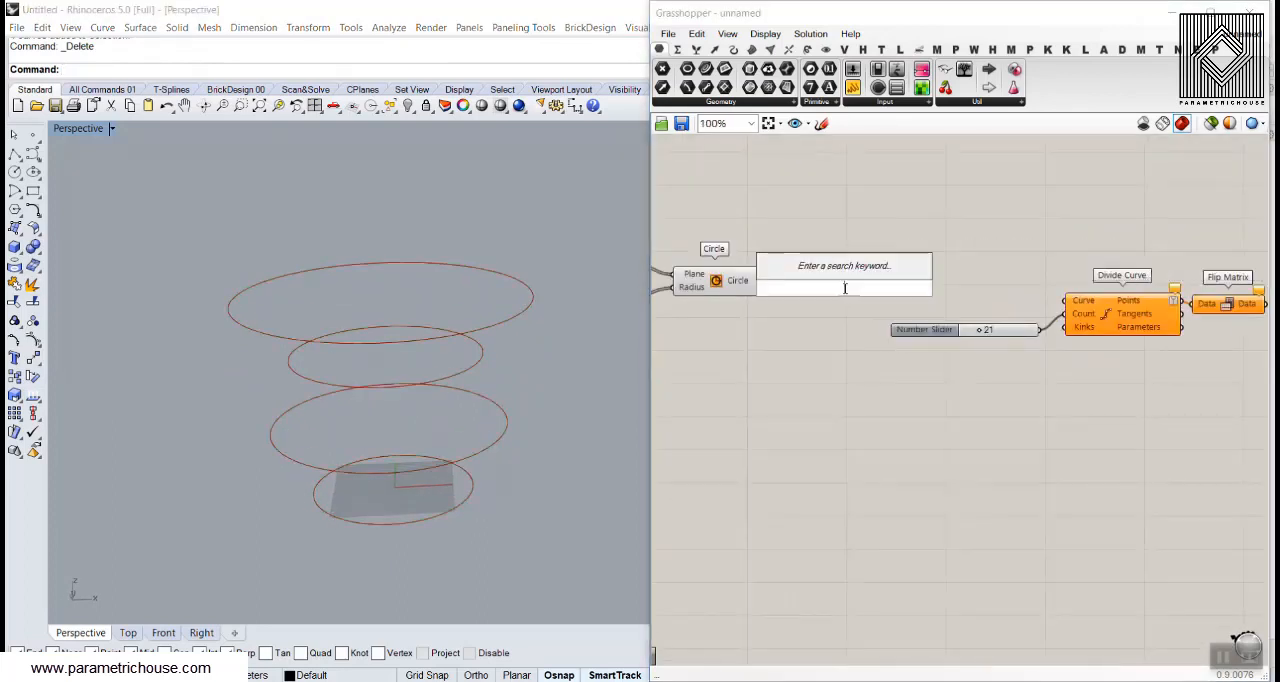
type("rot")
left_click(819, 242)
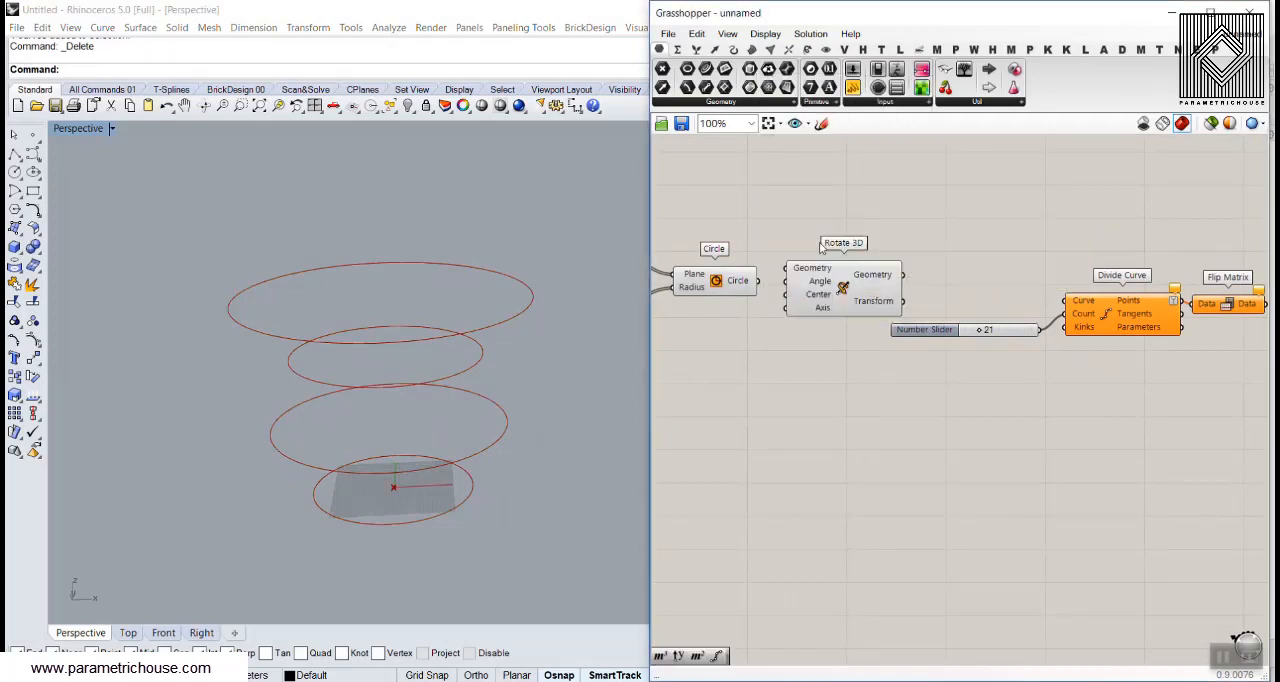
scroll(797, 295, "up", 3)
left_click_drag(745, 257, 772, 246)
right_click_drag(849, 275, 814, 262)
Reposition the count slider below Divide Curve and space Rotate 3D away from Circle
scroll(814, 262, "down", 2)
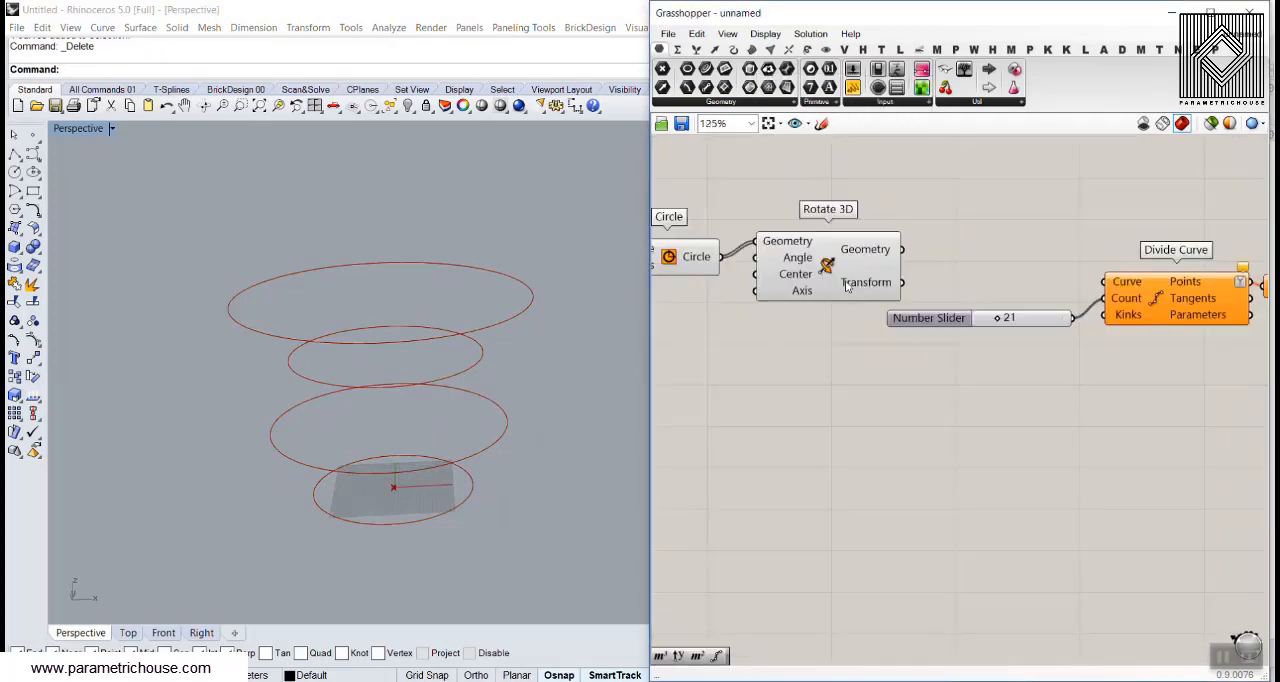
right_click_drag(921, 336, 853, 328)
left_click_drag(868, 315, 968, 388)
right_click_drag(807, 313, 920, 332)
left_click_drag(880, 290, 934, 318)
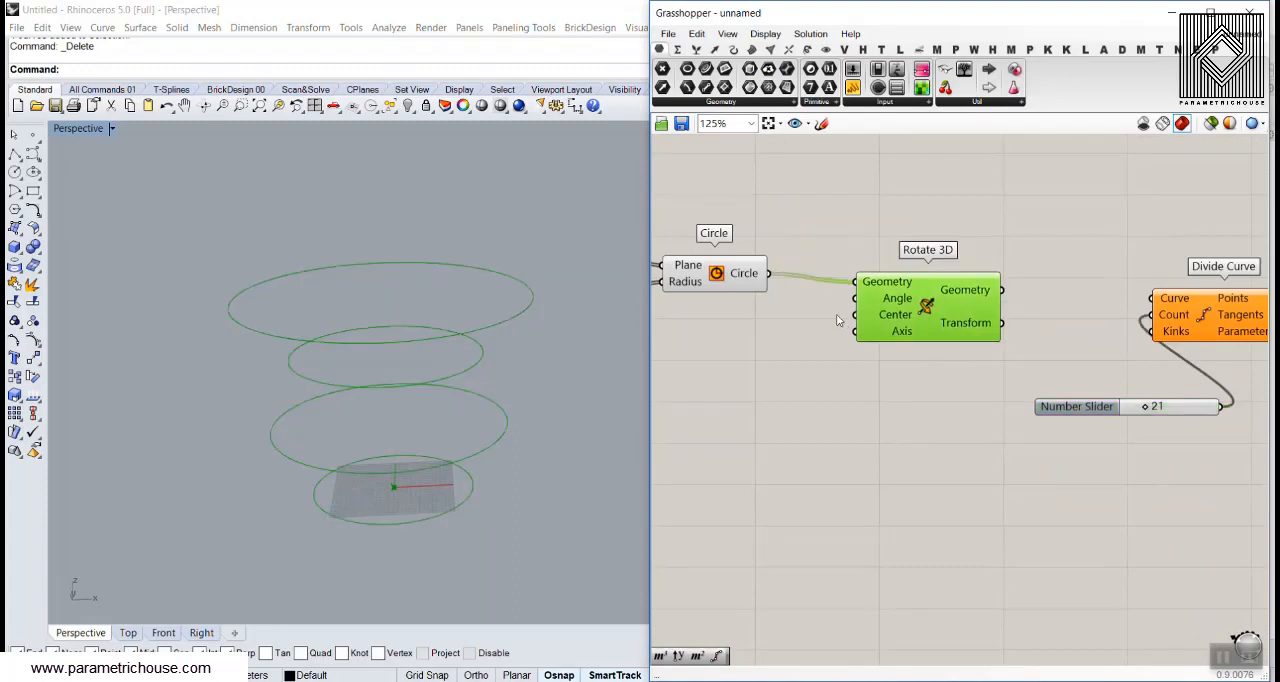
Turn on Construct Point's preview and connect its Point output to Rotate 3D's Center input
scroll(839, 316, "up", 2)
right_click_drag(743, 319, 822, 323)
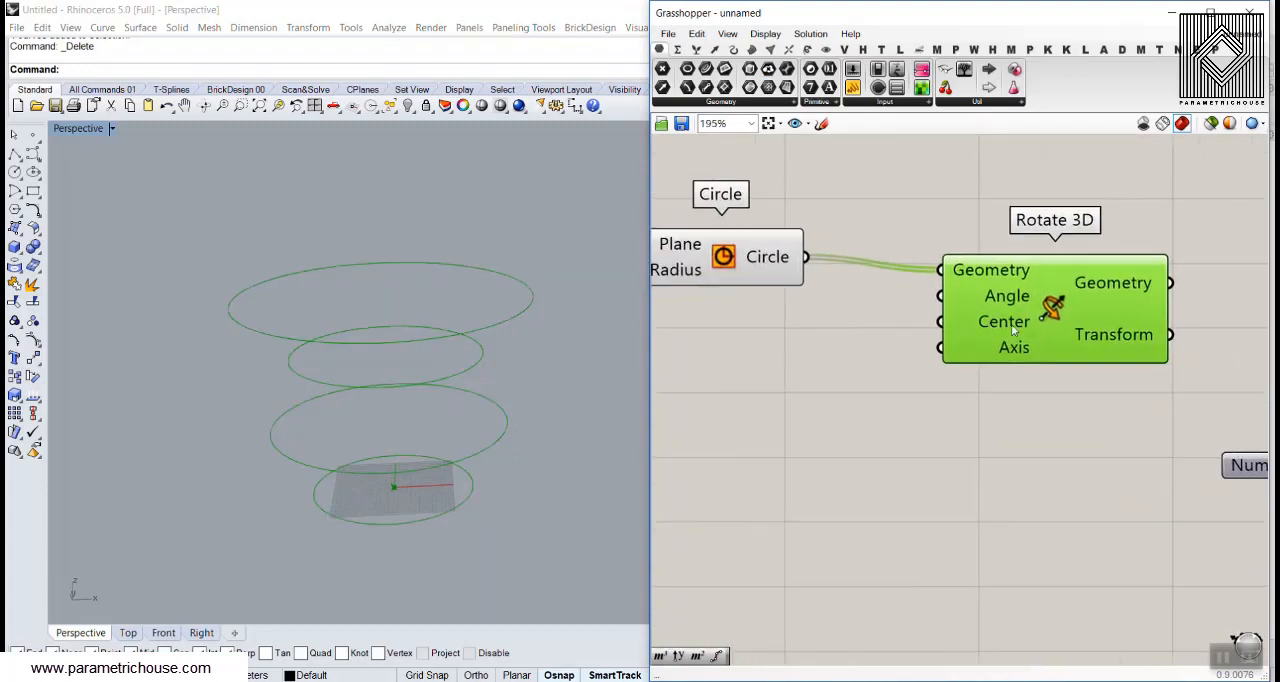
scroll(710, 303, "down", 1)
right_click_drag(710, 303, 917, 303)
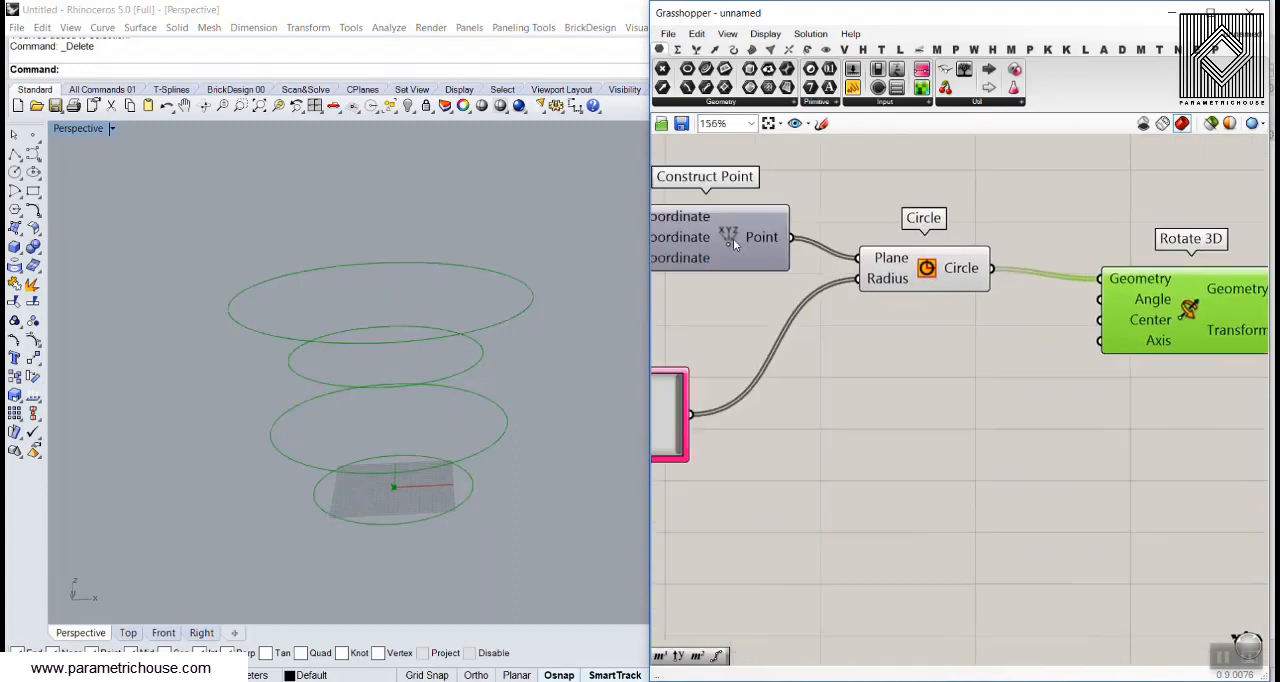
right_click(733, 231)
left_click(760, 260)
left_click(732, 234)
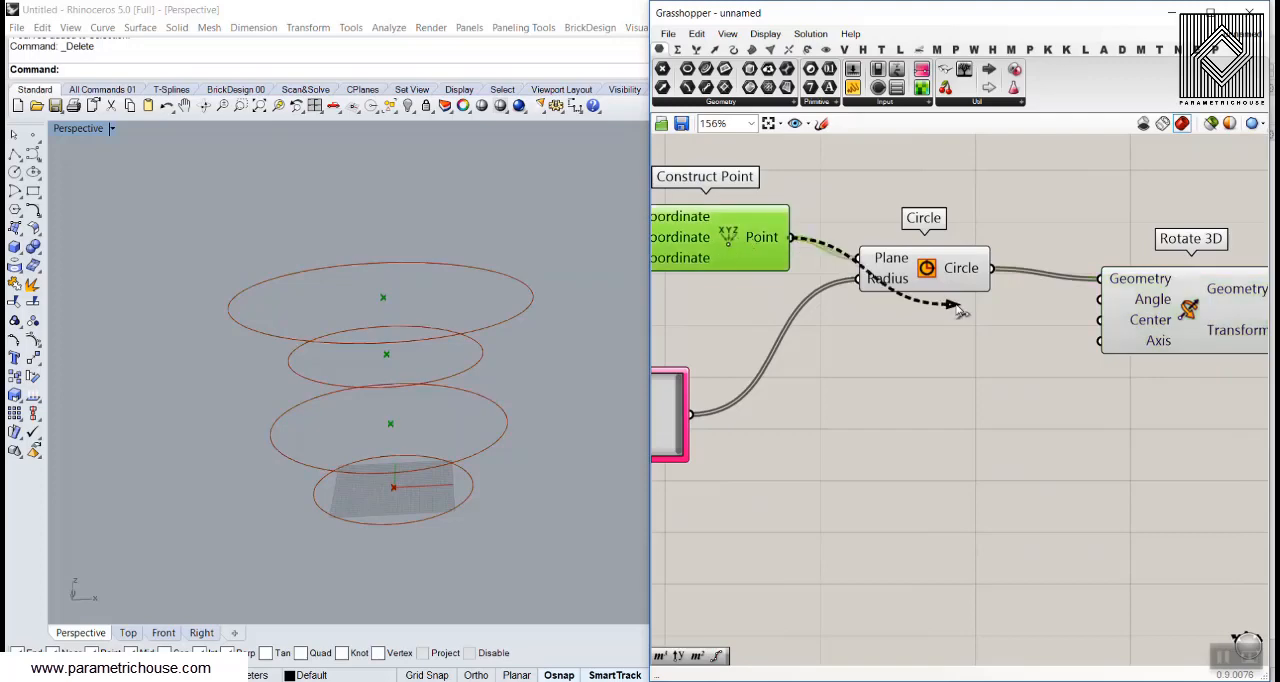
left_click_drag(955, 310, 1103, 322)
left_click(1055, 327)
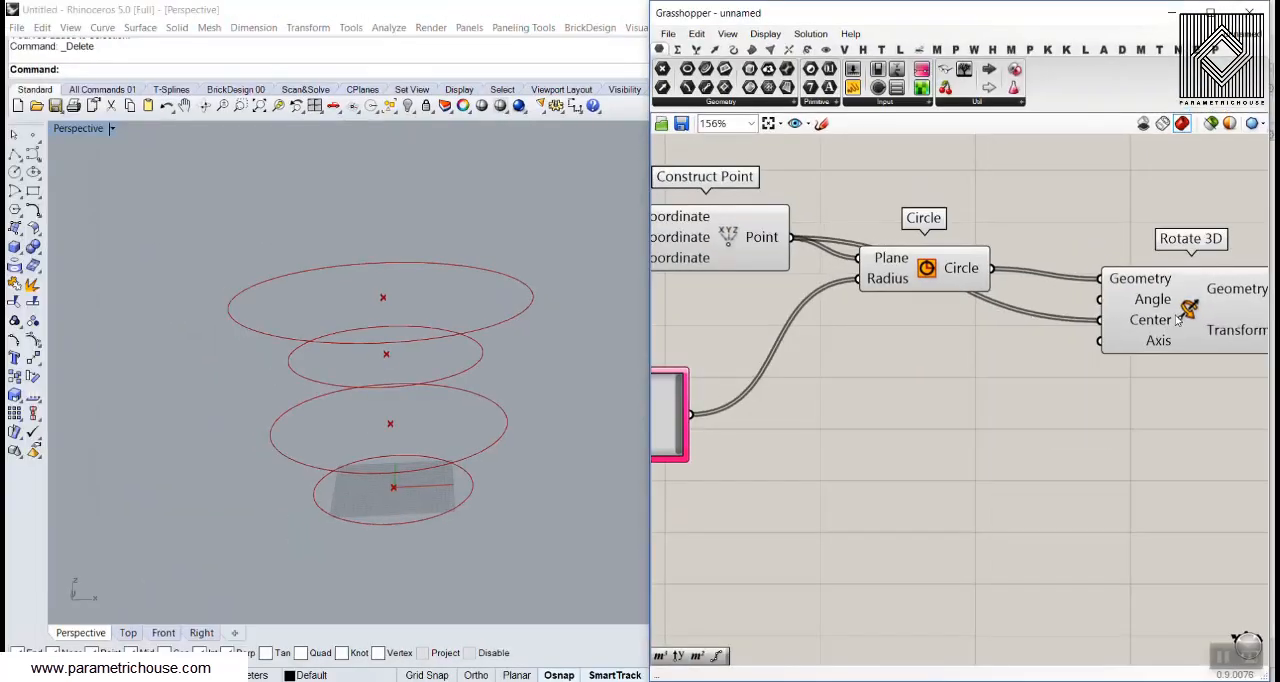
Add a Unit Z vector and connect it to Rotate 3D's Axis input
double_click(1018, 359)
type("z")
left_click(983, 338)
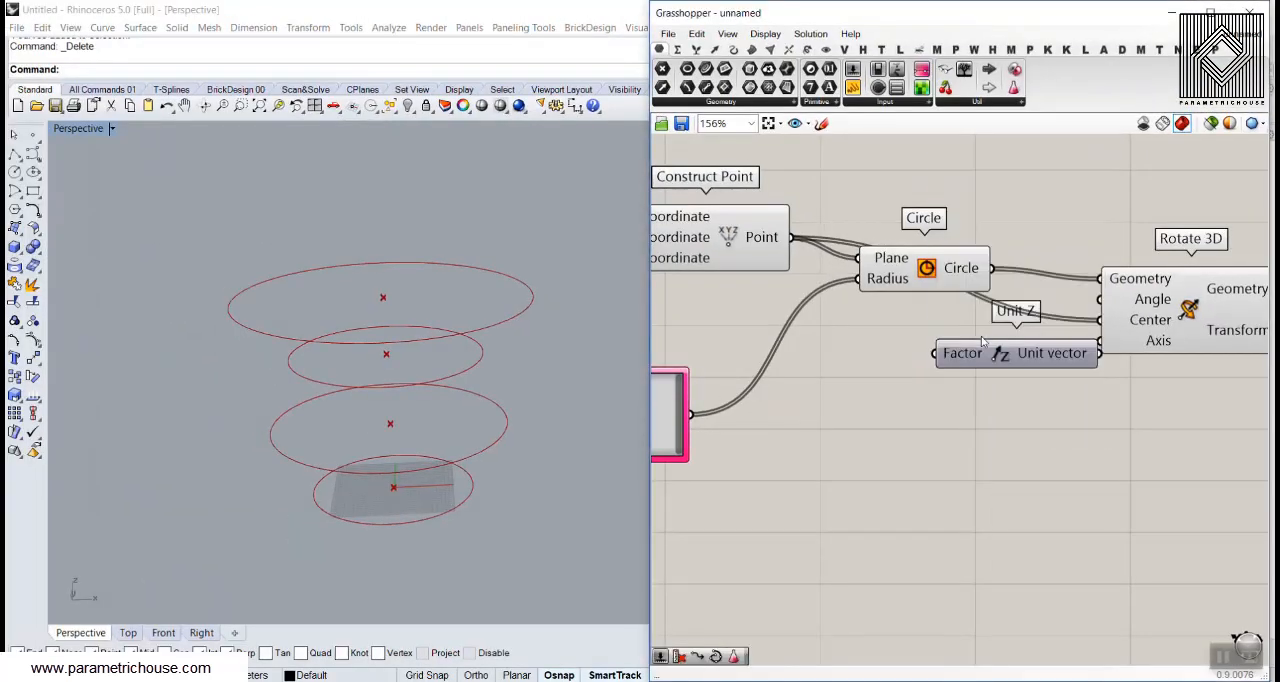
left_click_drag(1091, 360, 1056, 377)
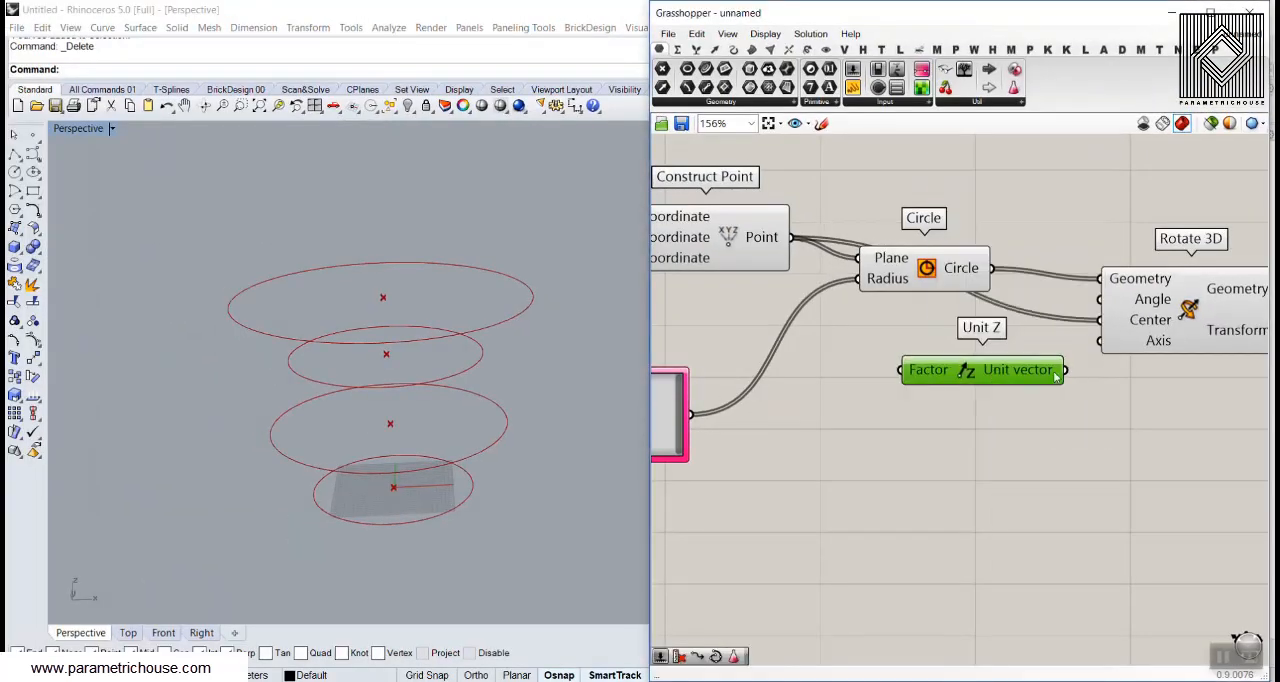
Switch Rotate 3D's Angle input to degrees
right_click(1150, 300)
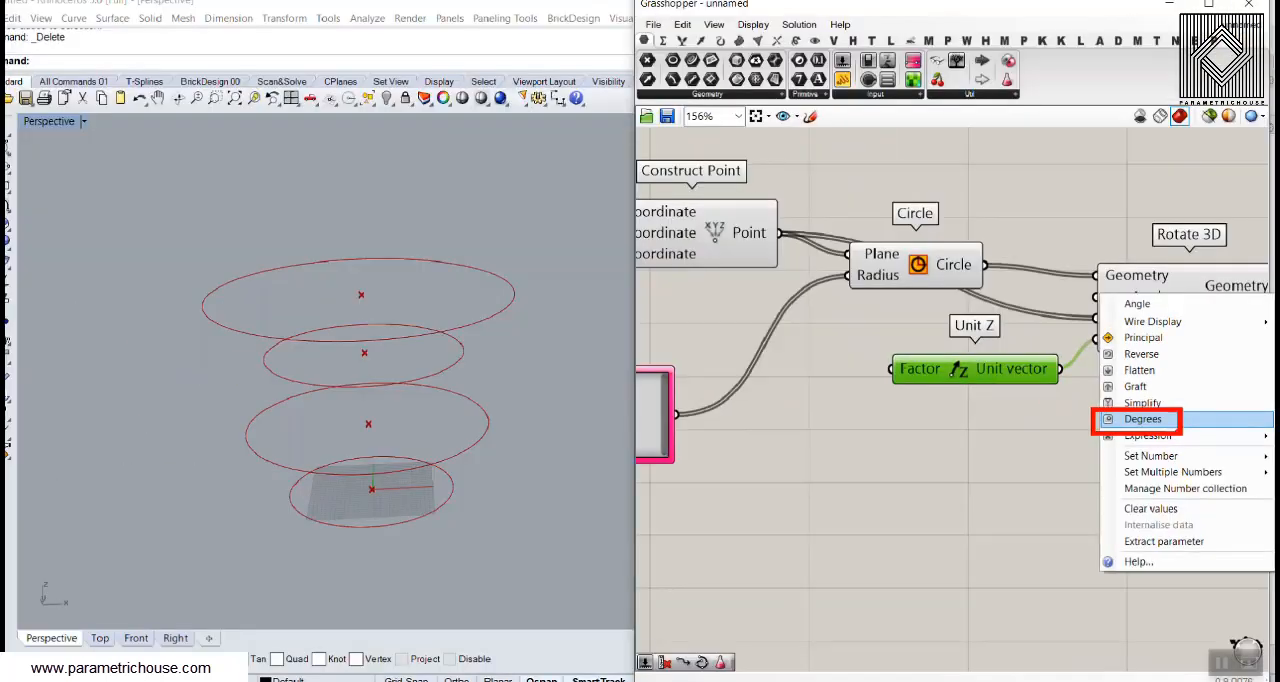
left_click(1076, 418)
right_click(1143, 302)
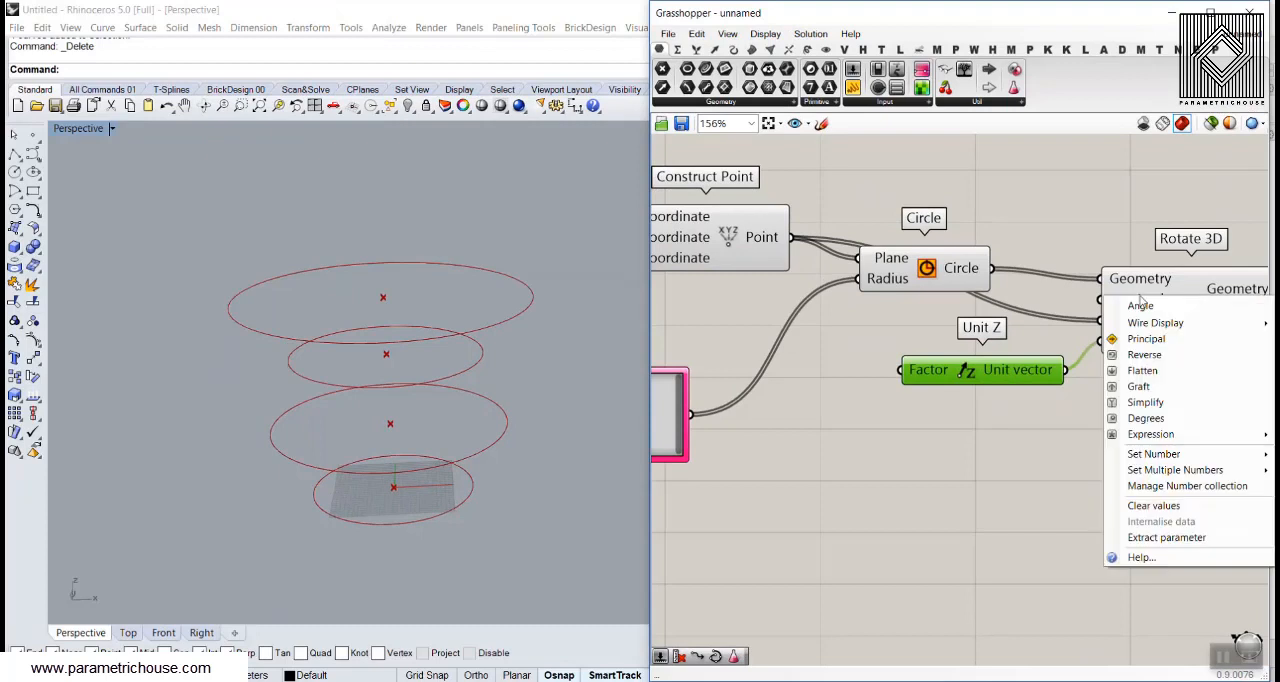
left_click(1140, 420)
scroll(1010, 260, "down", 3)
scroll(1007, 275, "up", 2)
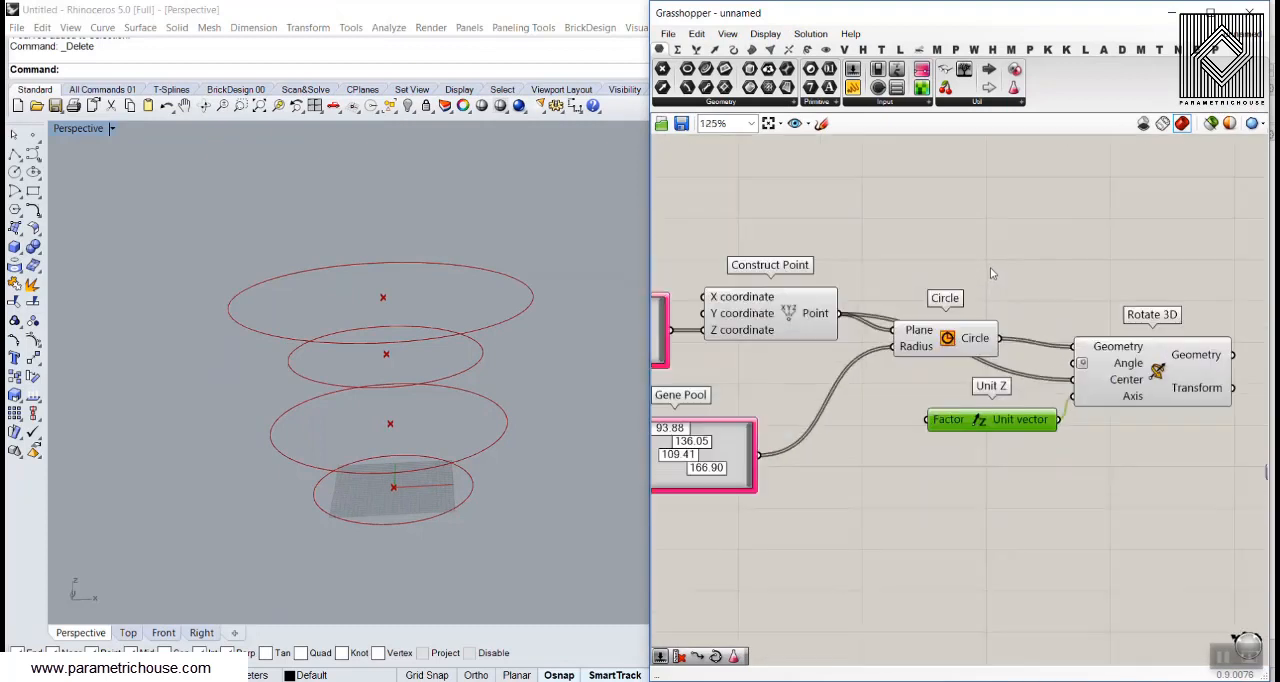
Duplicate the radius Gene Pool above Circle, give it a 0.00 minimum and a new maximum, and connect it to Rotate 3D's Angle input
left_click(738, 448)
left_click_drag(738, 448, 1007, 252, "alt")
double_click(1006, 252)
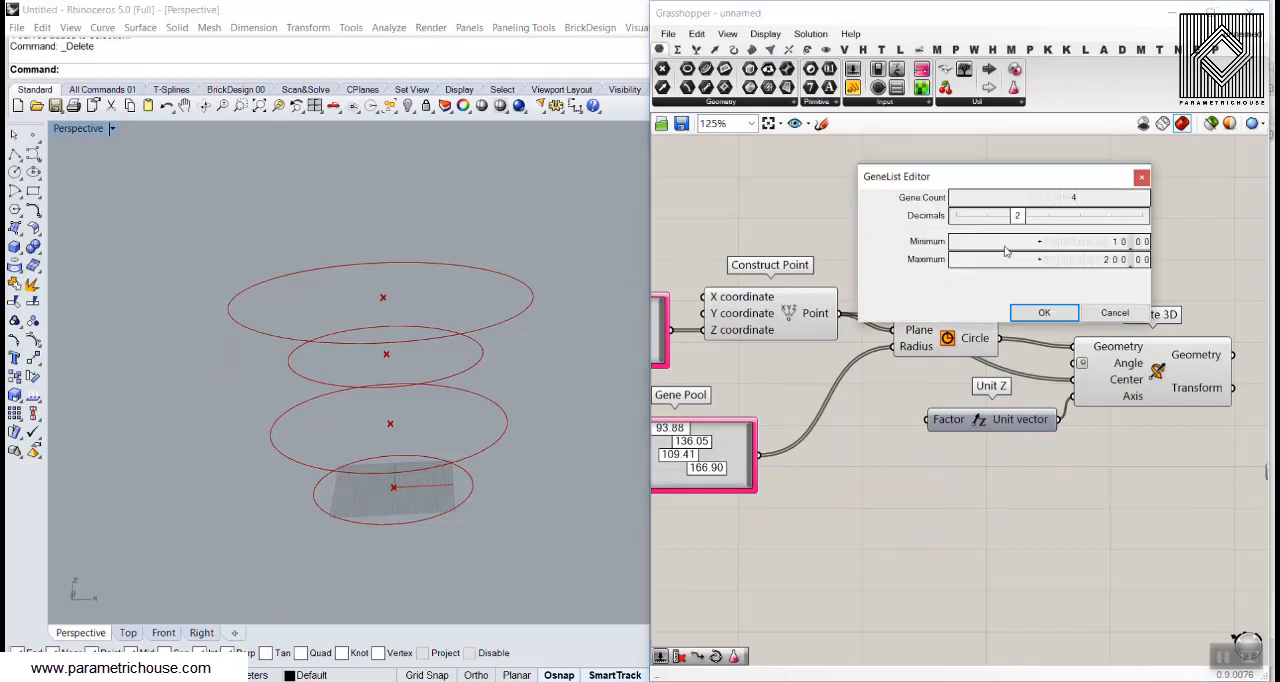
double_click(1110, 241)
double_click(1111, 260)
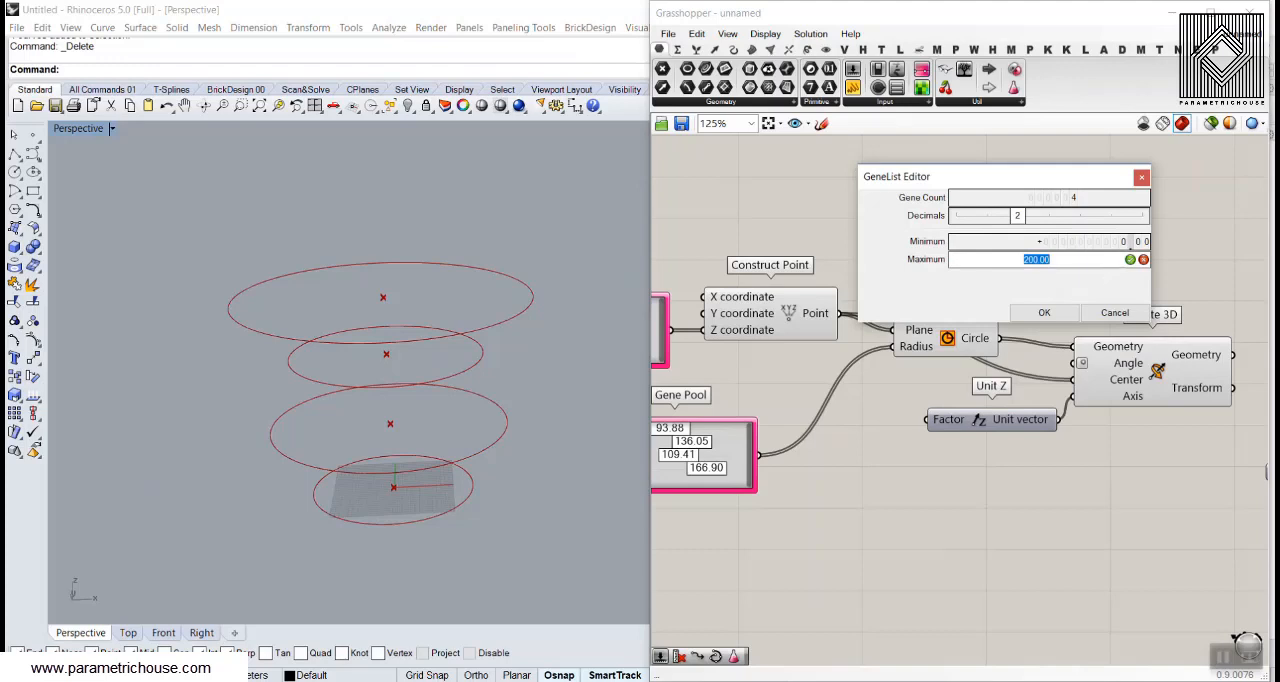
left_click(1061, 315)
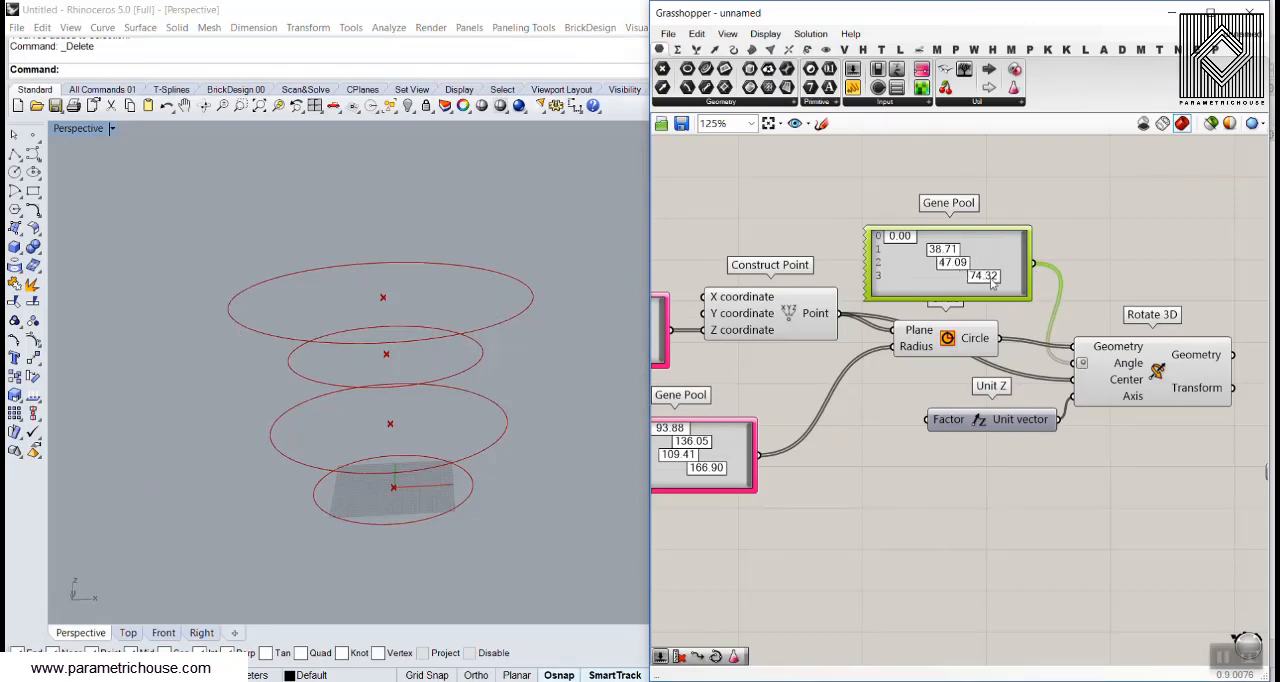
Set the last rotation angle to 87.52 and connect Rotate 3D's Geometry output to Divide Curve's Curve input
left_click_drag(992, 283, 1007, 284)
right_click_drag(1126, 308, 826, 248)
left_click_drag(995, 312, 1090, 305)
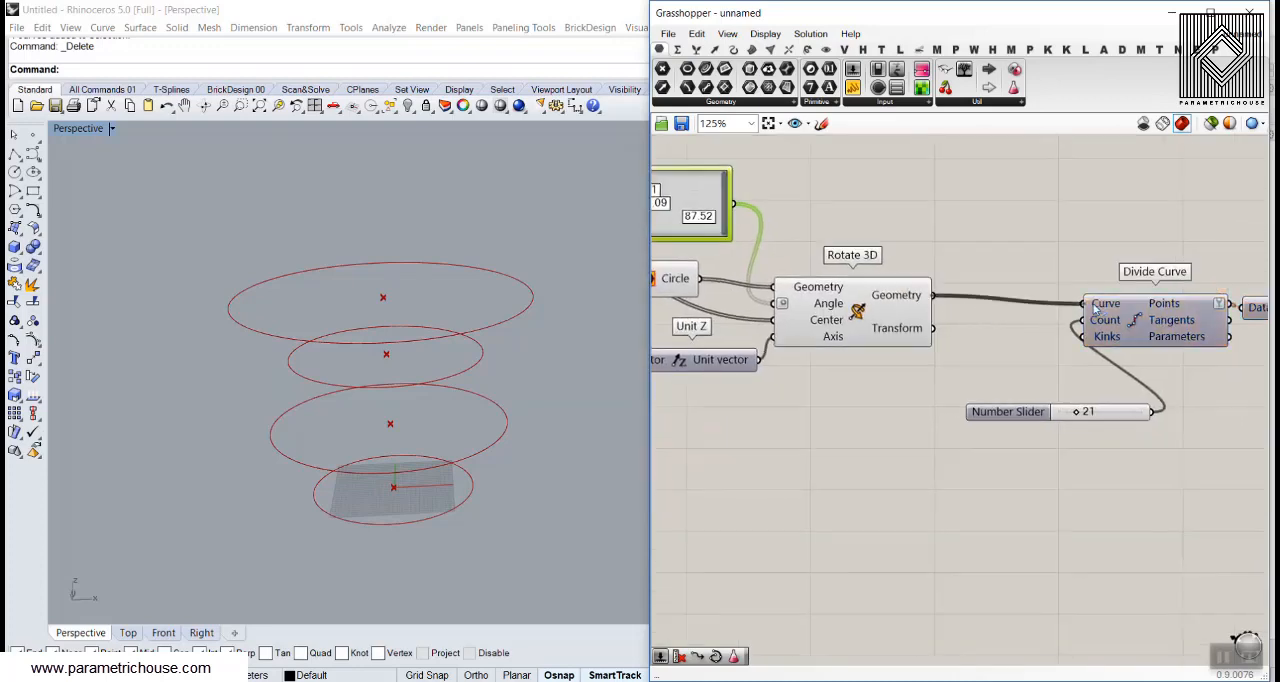
left_click(975, 248)
Adjust the circle rotation angles in the angle Gene Pool to change the twist of the interpolated curves
right_click_drag(851, 259, 1061, 301)
scroll(831, 231, "up", 2)
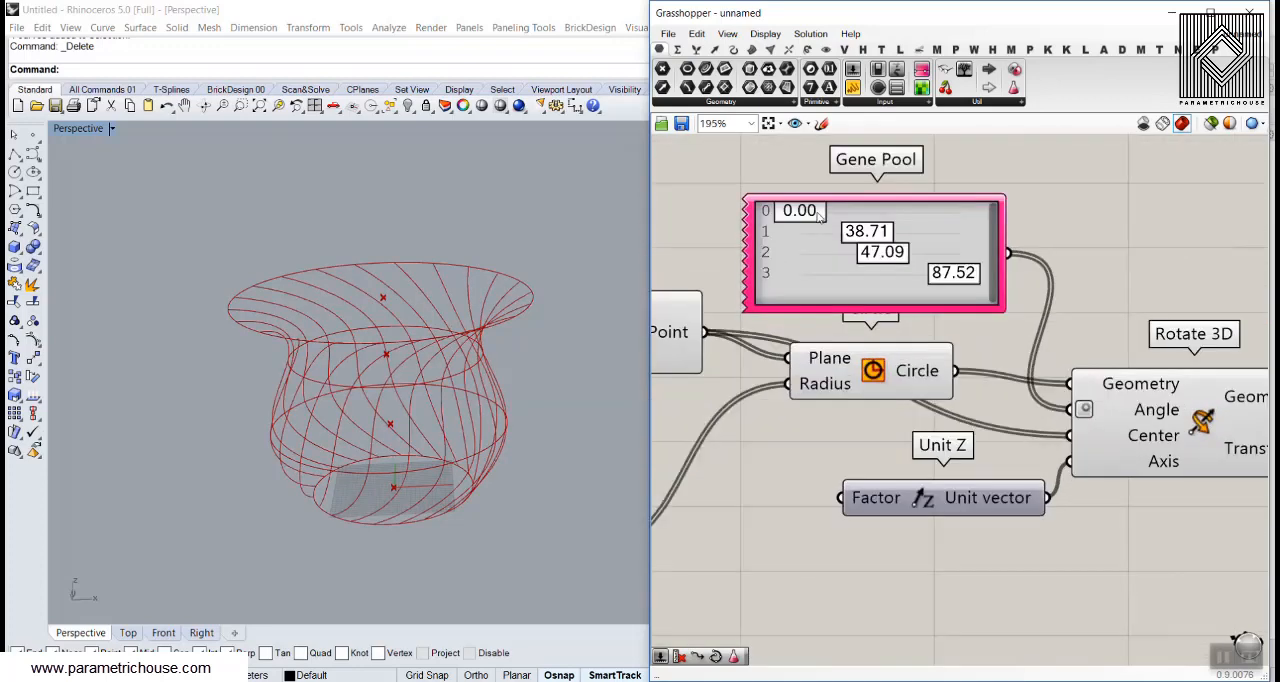
left_click_drag(818, 218, 902, 281)
scroll(956, 275, "down", 5)
scroll(956, 275, "down", 4)
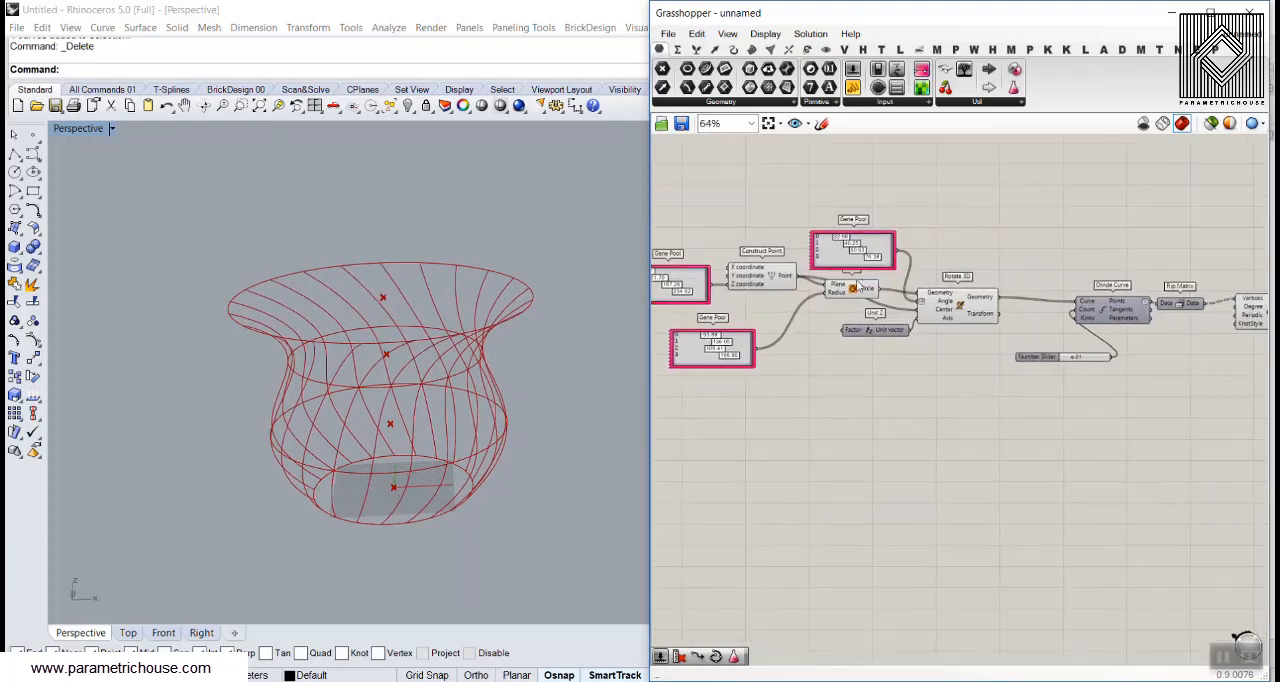
Hide the preview of all components before Interpolate and inspect the twisted curves in the Top and Perspective views
left_click_drag(963, 236, 758, 372)
right_click(903, 237)
left_click(944, 260)
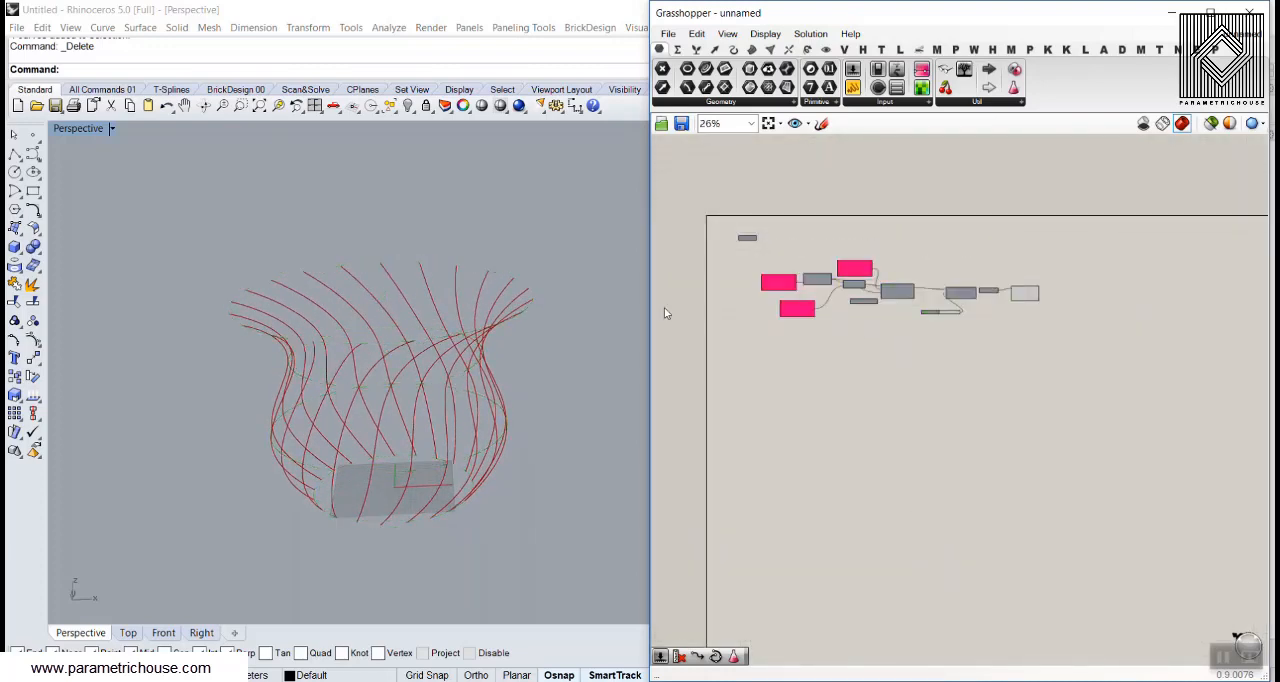
right_click_drag(450, 300, 414, 433)
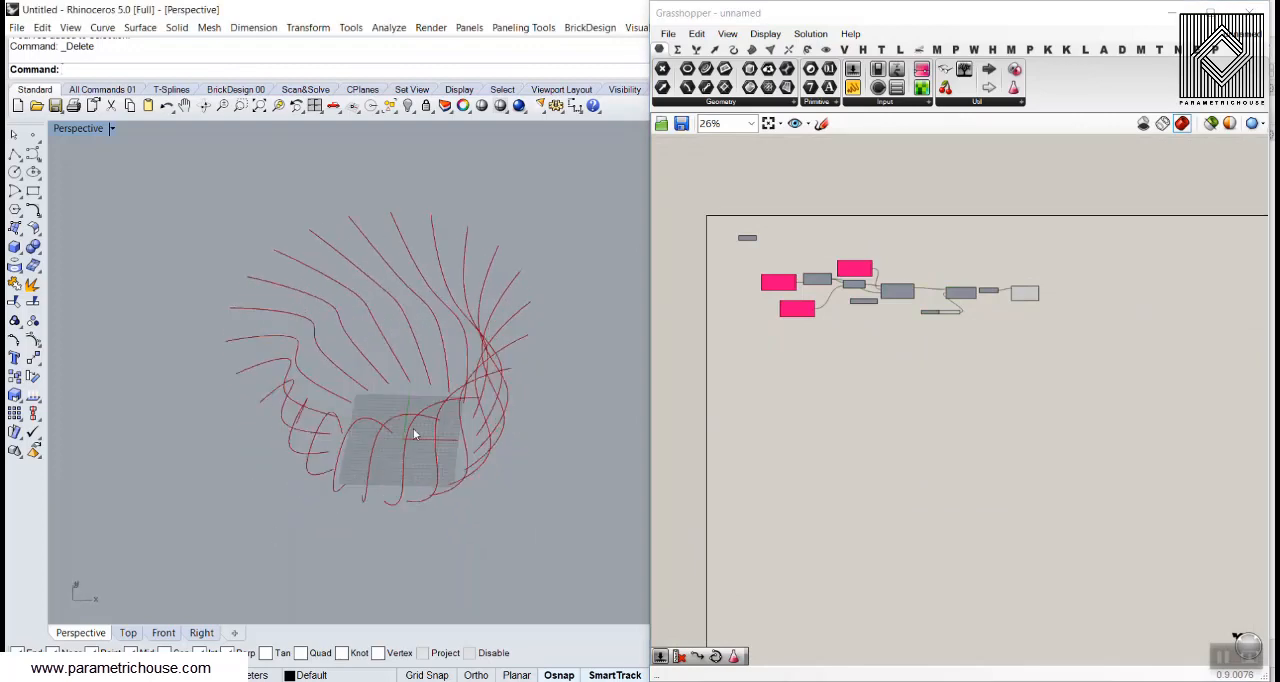
left_click(127, 632)
scroll(368, 378, "down", 5)
scroll(381, 345, "up", 3)
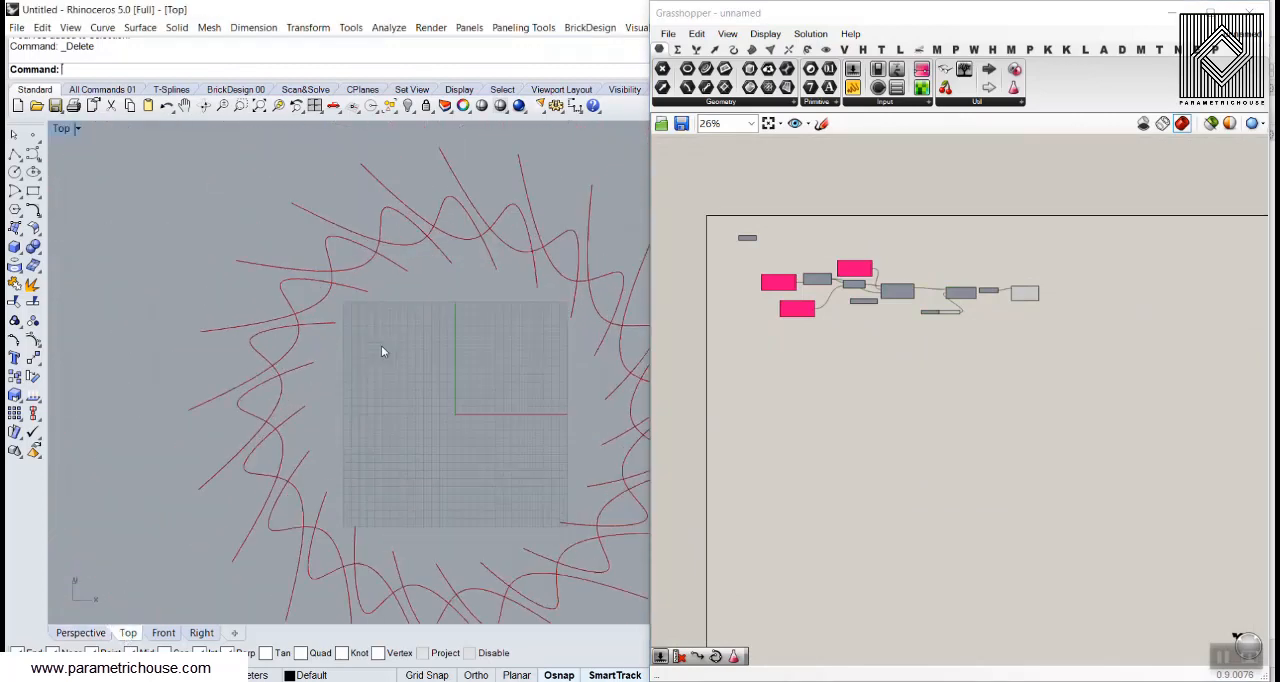
left_click(82, 632)
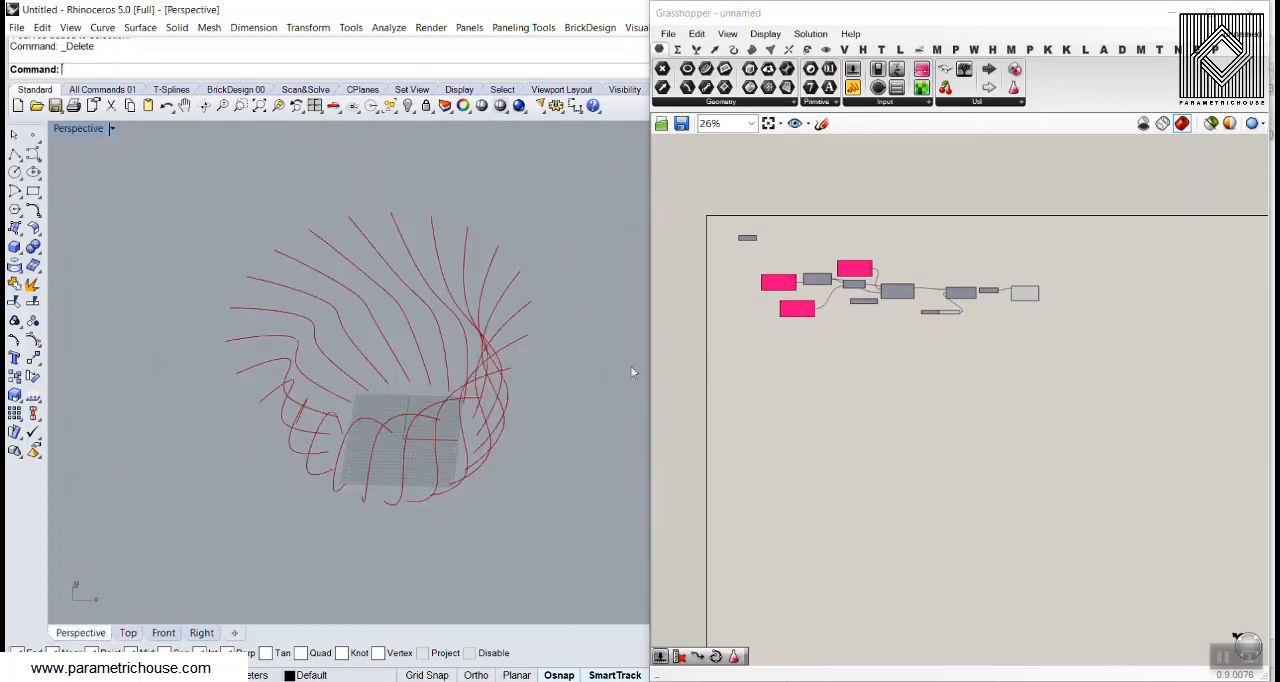
right_click_drag(630, 365, 386, 448)
Add a Mirror component after Interpolate and connect the interpolated curves to its Geometry input
scroll(929, 337, "up", 8)
double_click(990, 324)
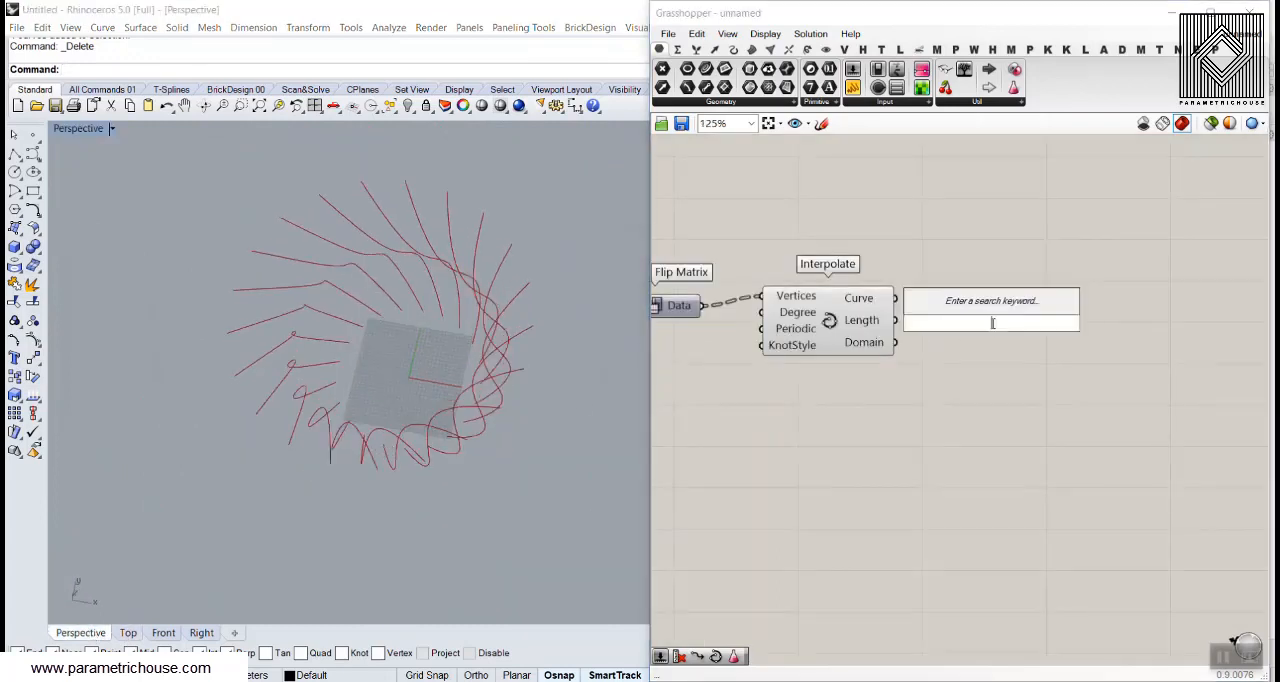
type("mirror")
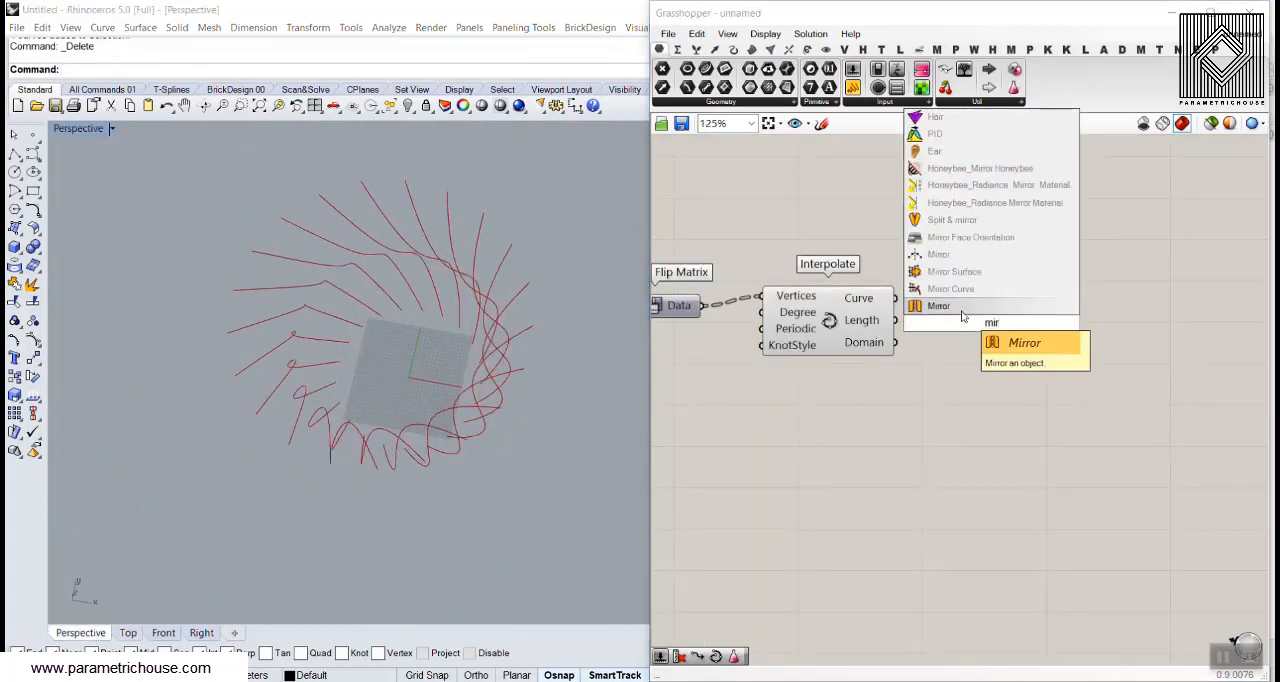
key("Return")
scroll(885, 308, "up", 2)
left_click_drag(902, 295, 938, 320)
right_click_drag(984, 386, 905, 333)
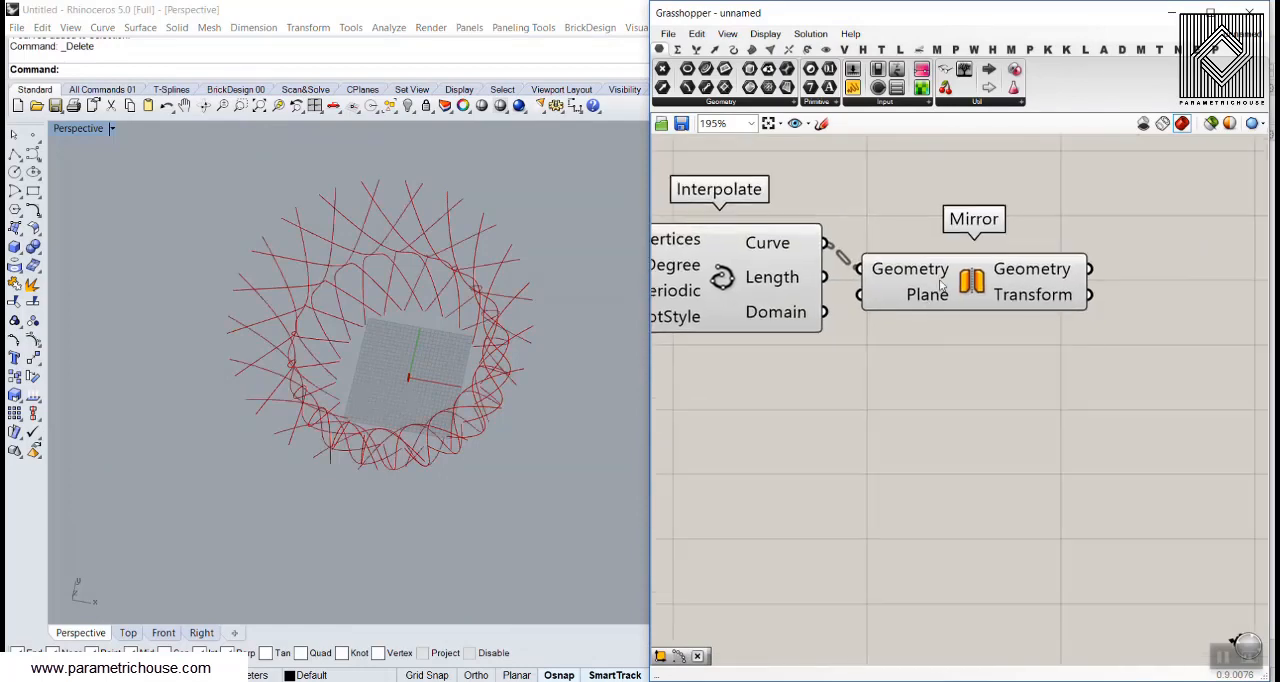
left_click_drag(894, 299, 940, 422)
Add an XZ Plane and connect it to Mirror's Plane input
mouse_move(950, 421)
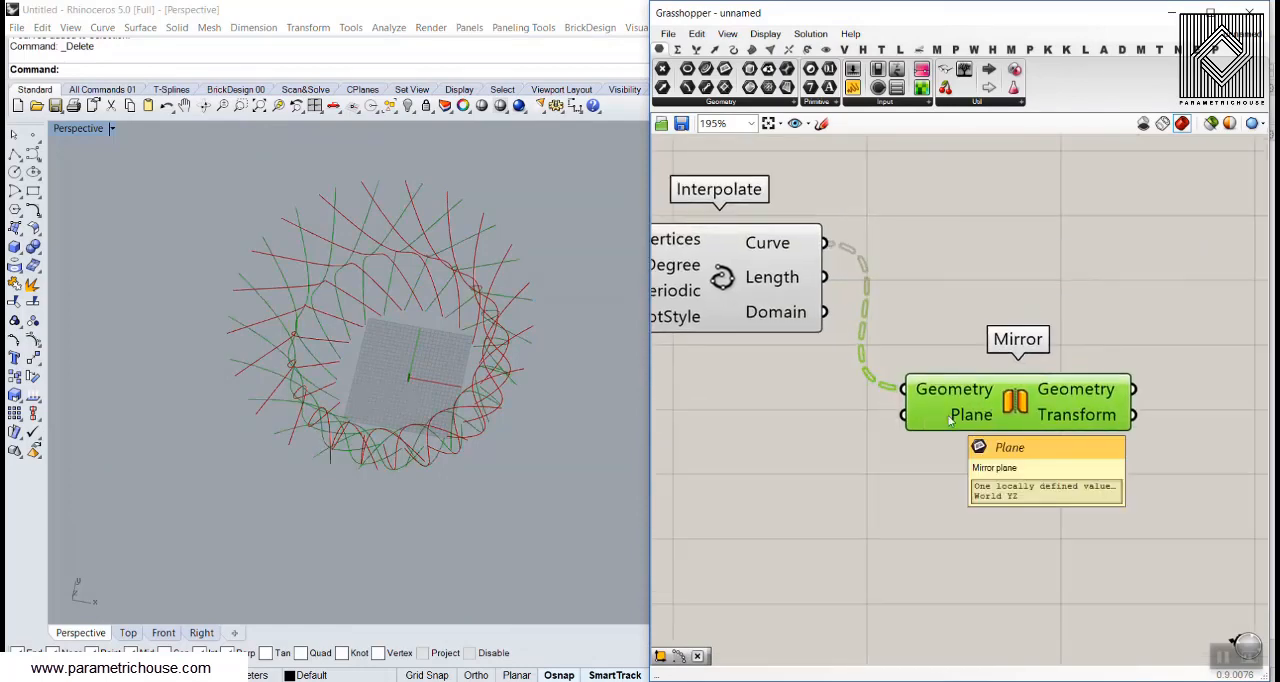
scroll(412, 387, "up", 6)
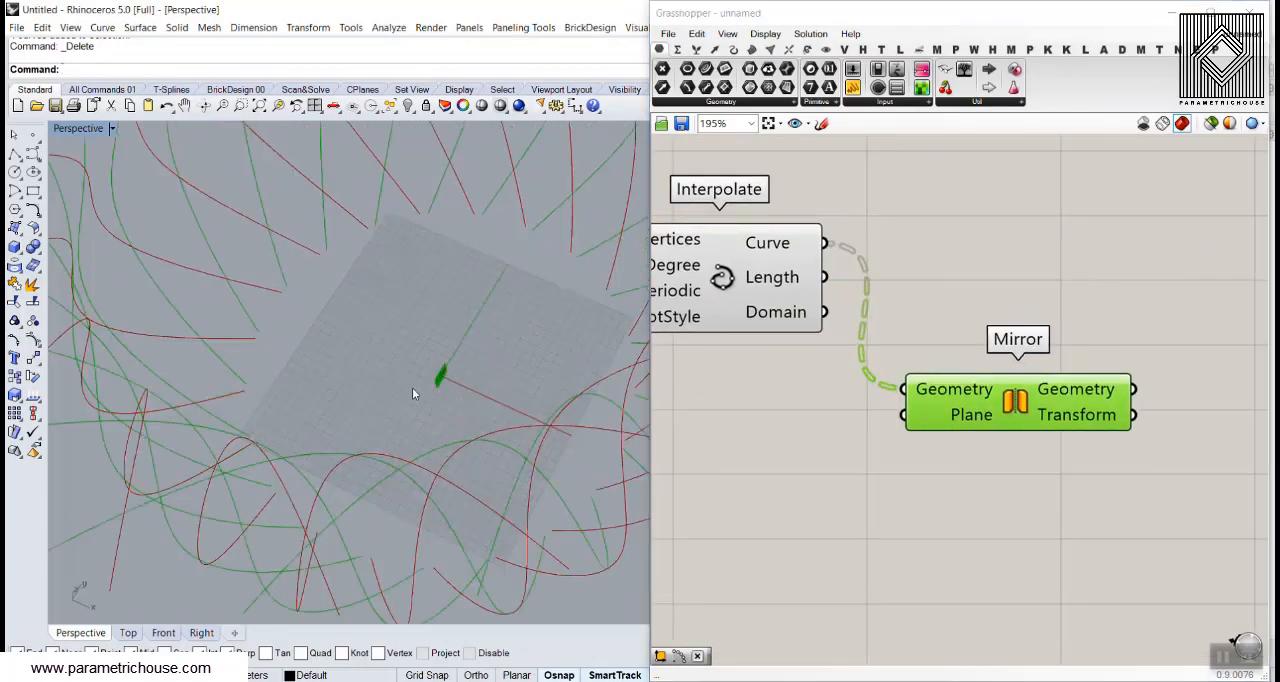
double_click(814, 420)
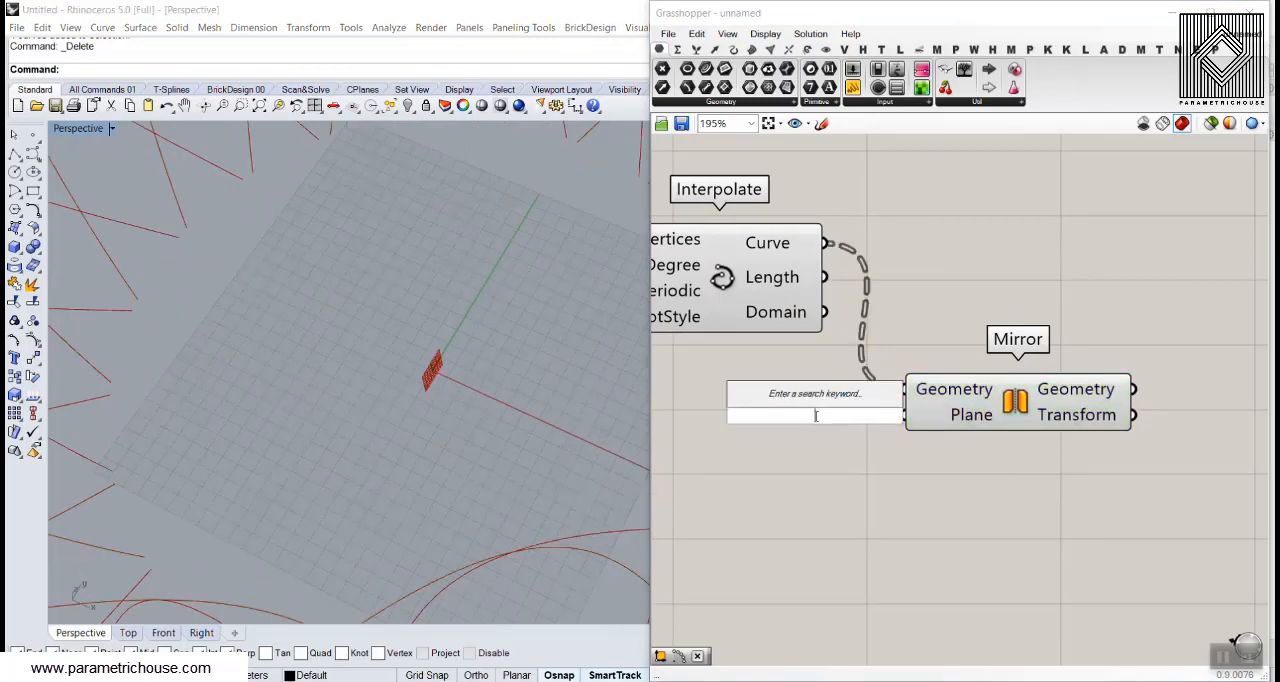
type("xz")
left_click(777, 400)
mouse_move(886, 418)
left_mouse_down()
mouse_move(851, 410)
mouse_move(904, 414)
left_mouse_up()
scroll(466, 429, "down", 5)
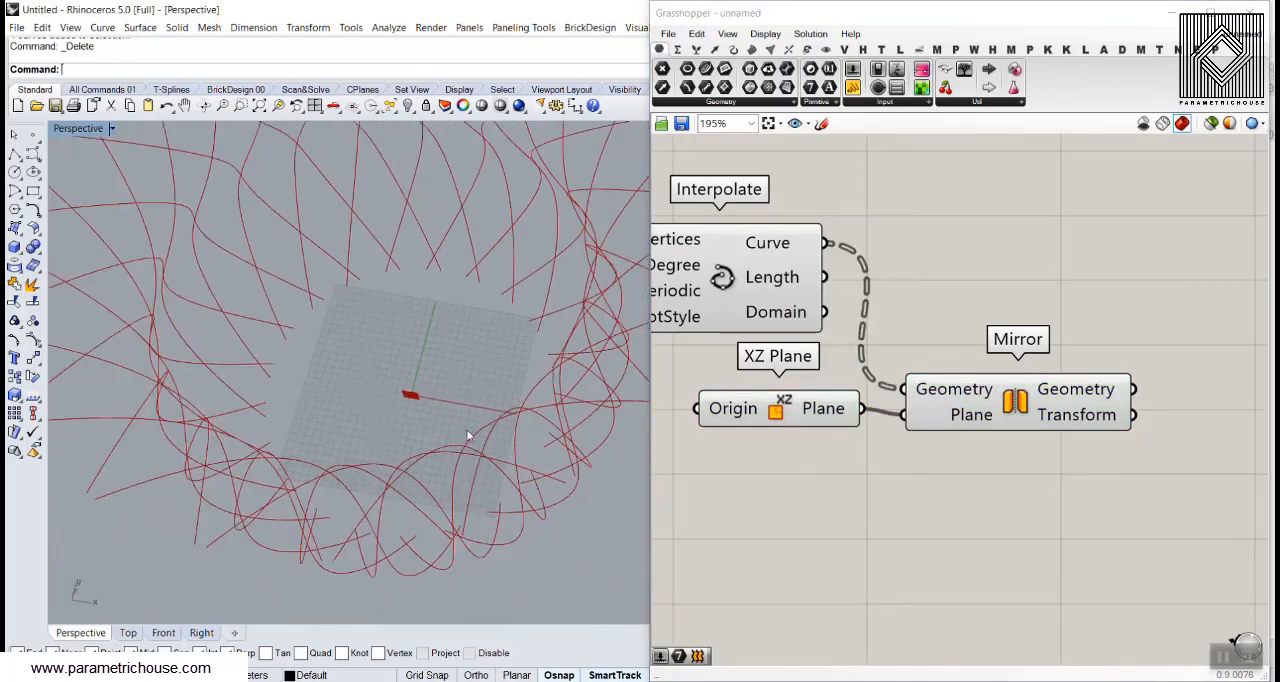
Inspect the original and mirrored curves together in the Top and Perspective views
left_click(128, 634)
scroll(236, 395, "down", 3)
left_click(80, 633)
scroll(303, 337, "down", 5)
right_click_drag(303, 337, 169, 556)
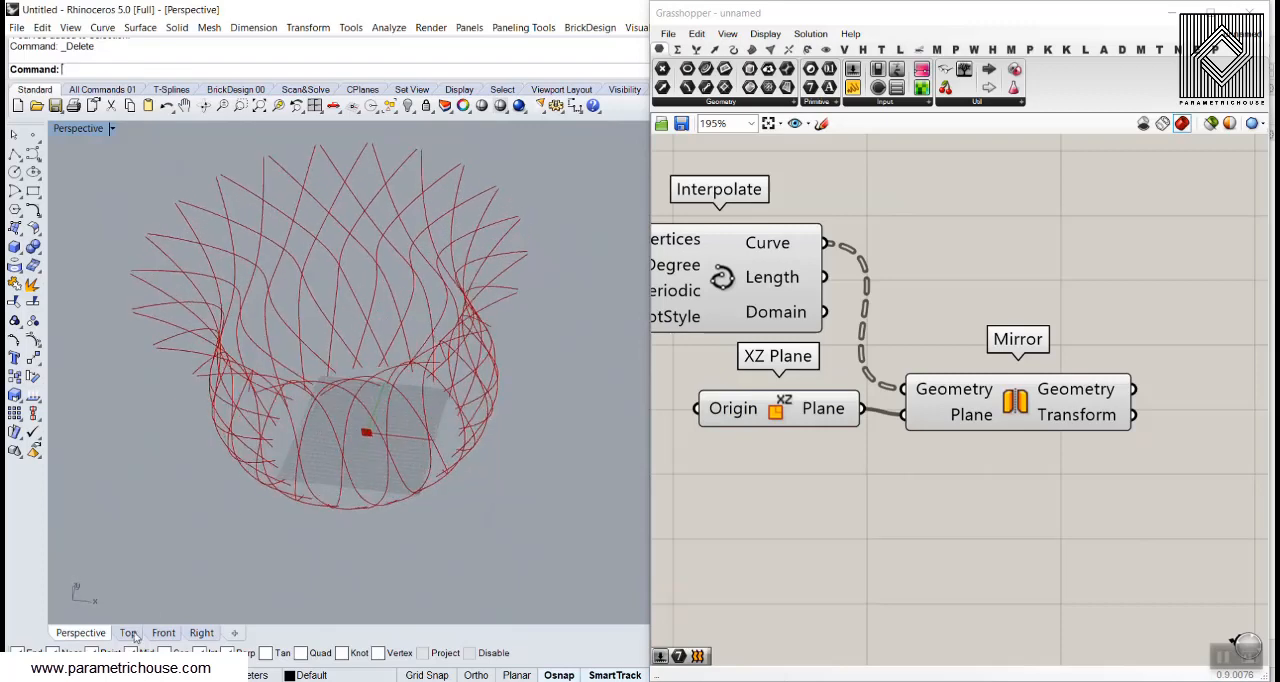
right_click_drag(290, 440, 376, 250)
Set the first three circle radii in the radius Gene Pool to 68.87, 57.53 and 83.01
right_click_drag(890, 222, 1031, 277)
scroll(1020, 282, "down", 3)
right_click_drag(868, 303, 1040, 312)
right_click_drag(720, 312, 1043, 309)
right_click_drag(848, 305, 1050, 309)
right_click_drag(767, 288, 920, 286)
scroll(850, 275, "up", 4)
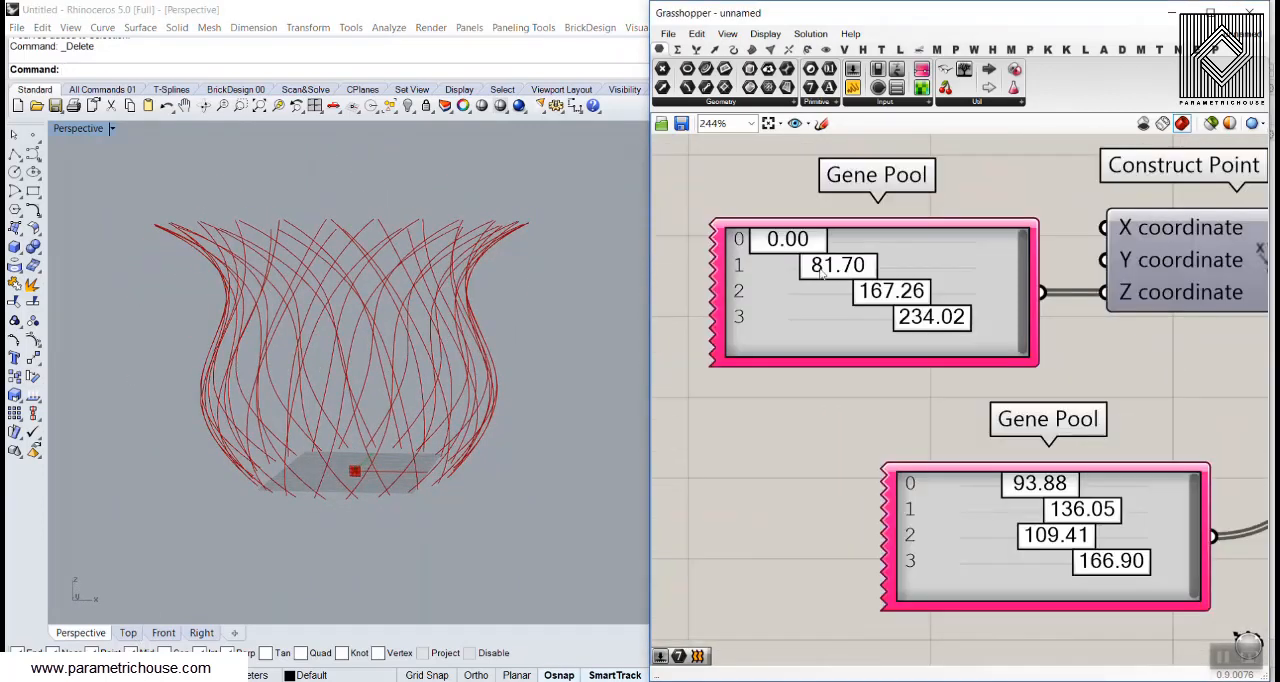
left_click_drag(797, 241, 763, 242)
left_click_drag(1037, 488, 1014, 497)
left_click_drag(1089, 519, 1035, 547)
Raise the height Gene Pool's maximum and set the upper three circle heights to 108.93, 223.01 and 400.00
left_click_drag(922, 319, 954, 347)
double_click(853, 350)
left_click(889, 413)
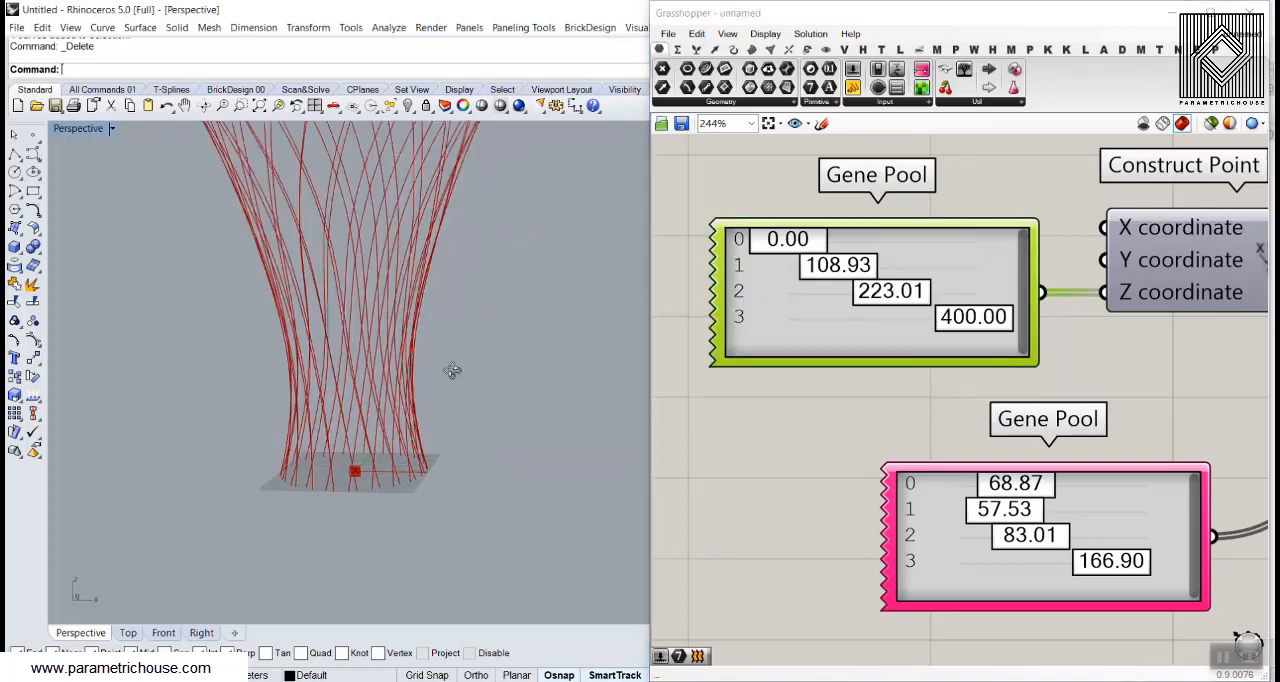
Reduce the third circle radius in the radius Gene Pool to 37.84
scroll(380, 397, "down", 4)
left_click_drag(1033, 541, 989, 541)
right_click_drag(440, 465, 392, 446)
Set the rotation Gene Pool angles to 0.00, 48.31, 30.29 and 0.00 and view the curves from the top
scroll(925, 347, "down", 5)
scroll(1210, 390, "up", 6)
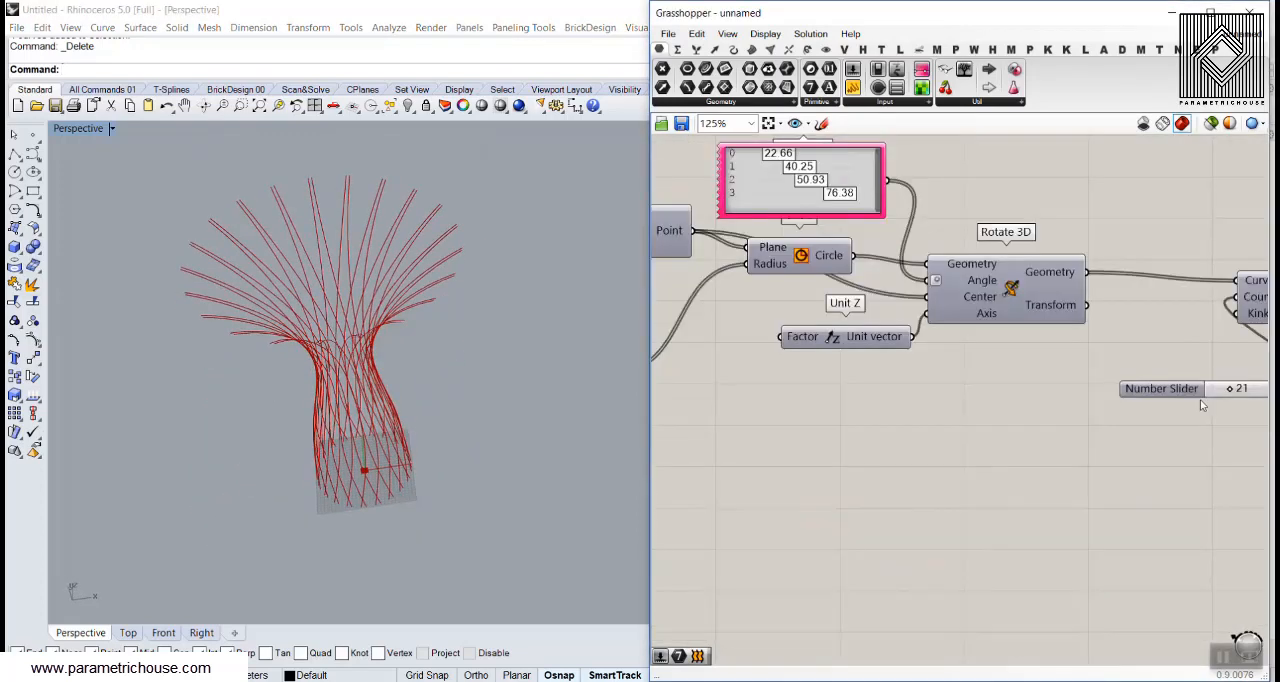
left_click_drag(1120, 360, 1117, 357)
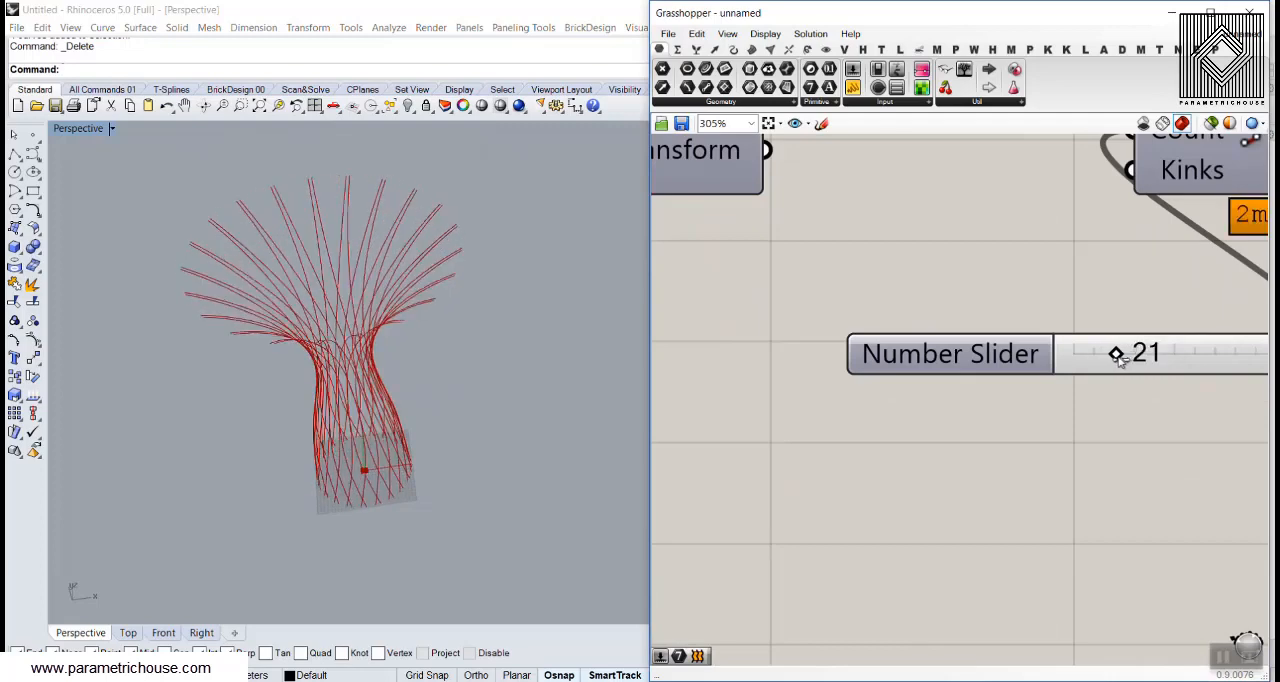
scroll(903, 306, "down", 7)
scroll(826, 222, "up", 9)
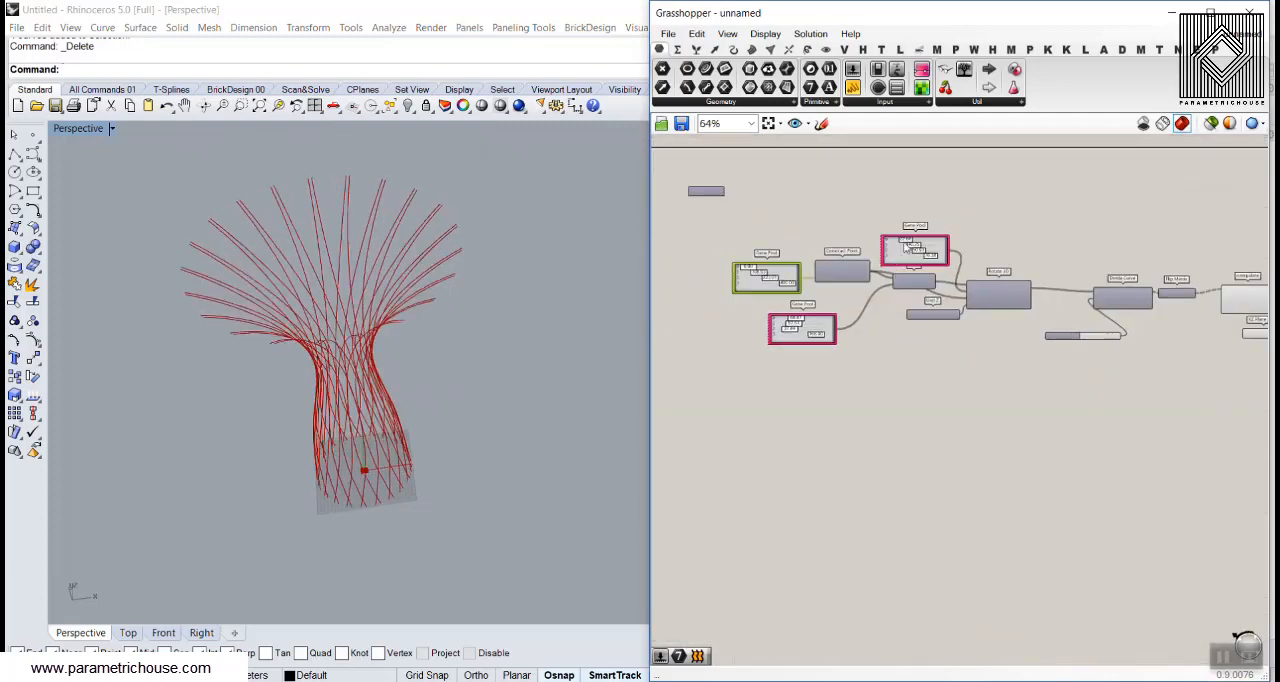
left_click_drag(826, 222, 752, 220)
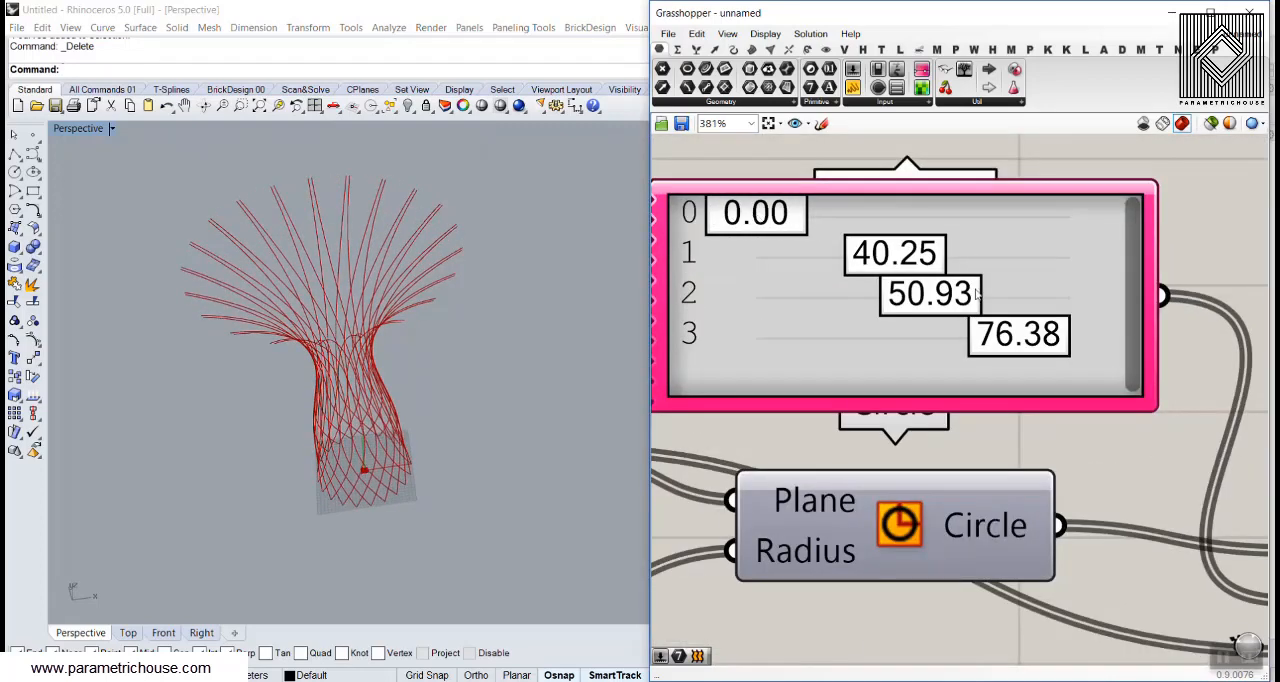
left_click_drag(1015, 342, 697, 336)
left_click_drag(936, 305, 866, 298)
left_click_drag(897, 260, 924, 275)
right_click_drag(390, 440, 272, 442)
left_click(130, 632)
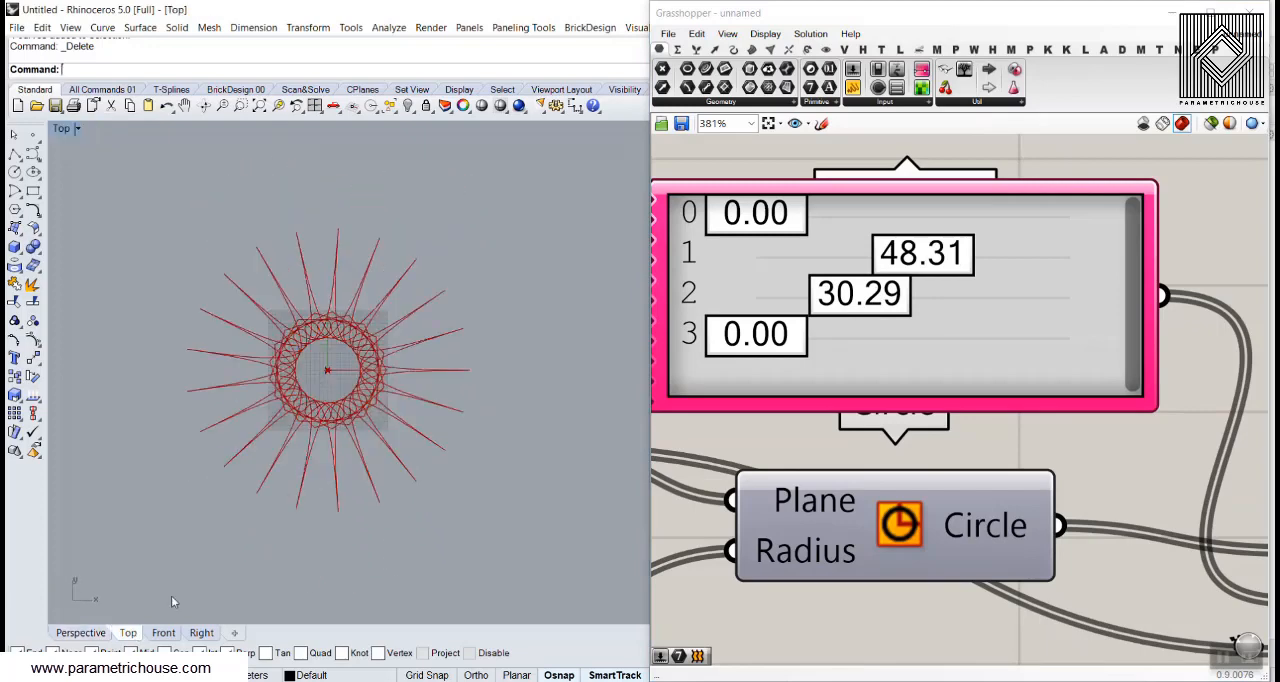
Set the four circle radii in the radius Gene Pool to 10.00, 63.61, 113.41 and 200.00
scroll(345, 335, "up", 5)
scroll(776, 335, "down", 5)
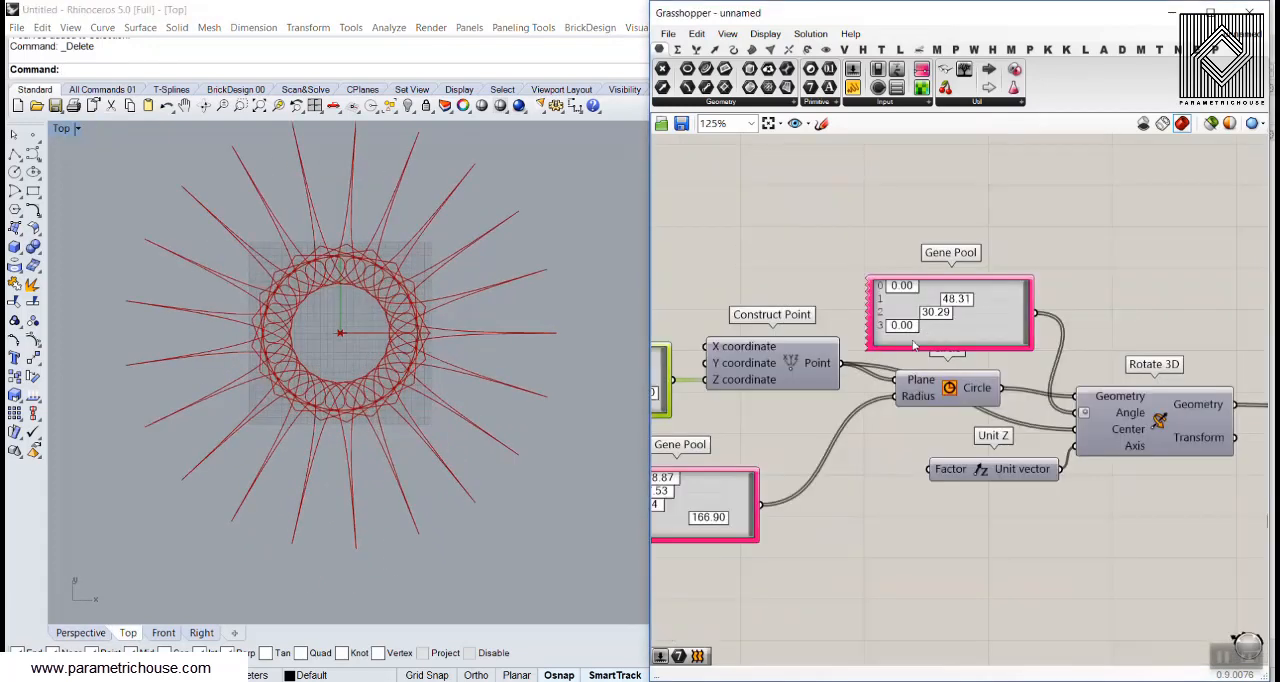
scroll(875, 425, "up", 2)
scroll(865, 425, "up", 1)
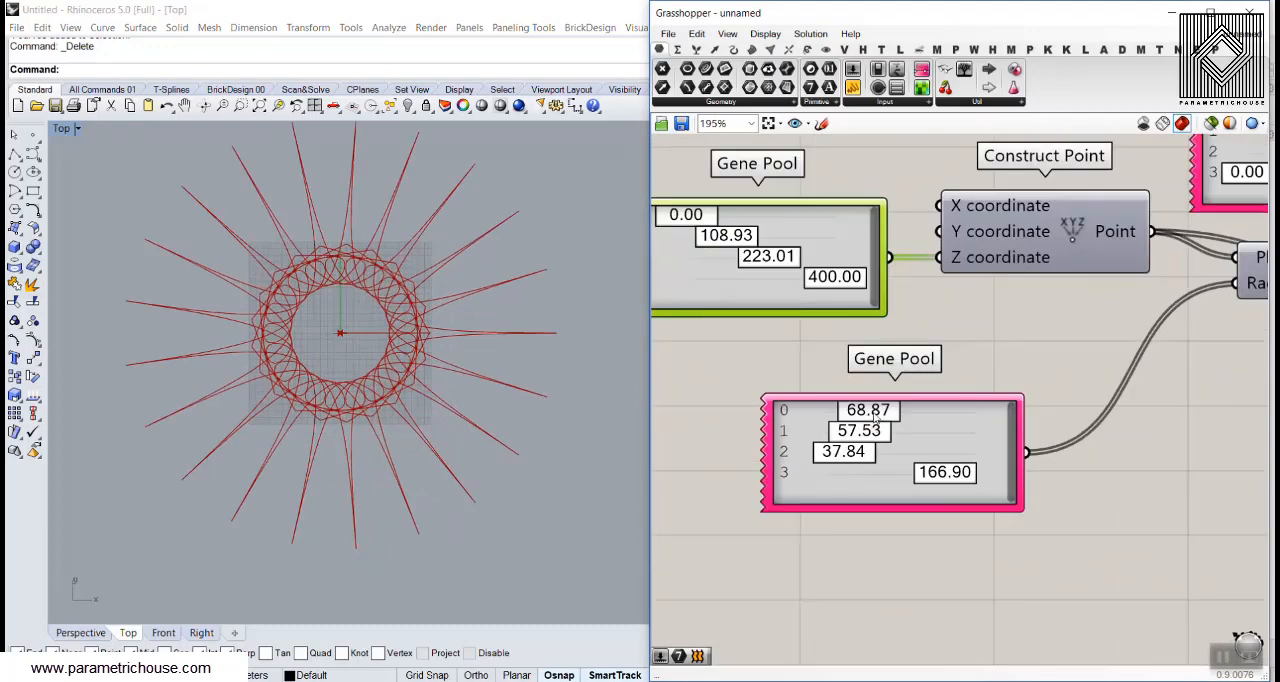
left_click_drag(868, 411, 800, 418)
left_click_drag(846, 455, 987, 477)
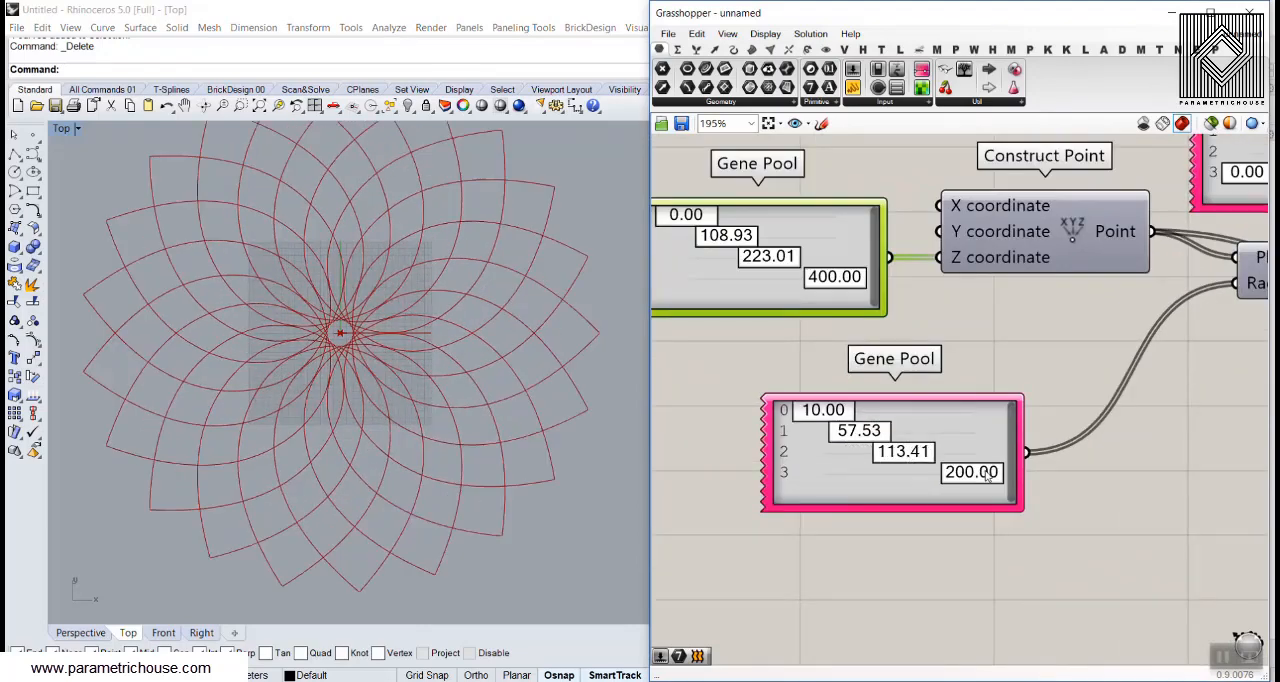
left_click_drag(841, 427, 855, 431)
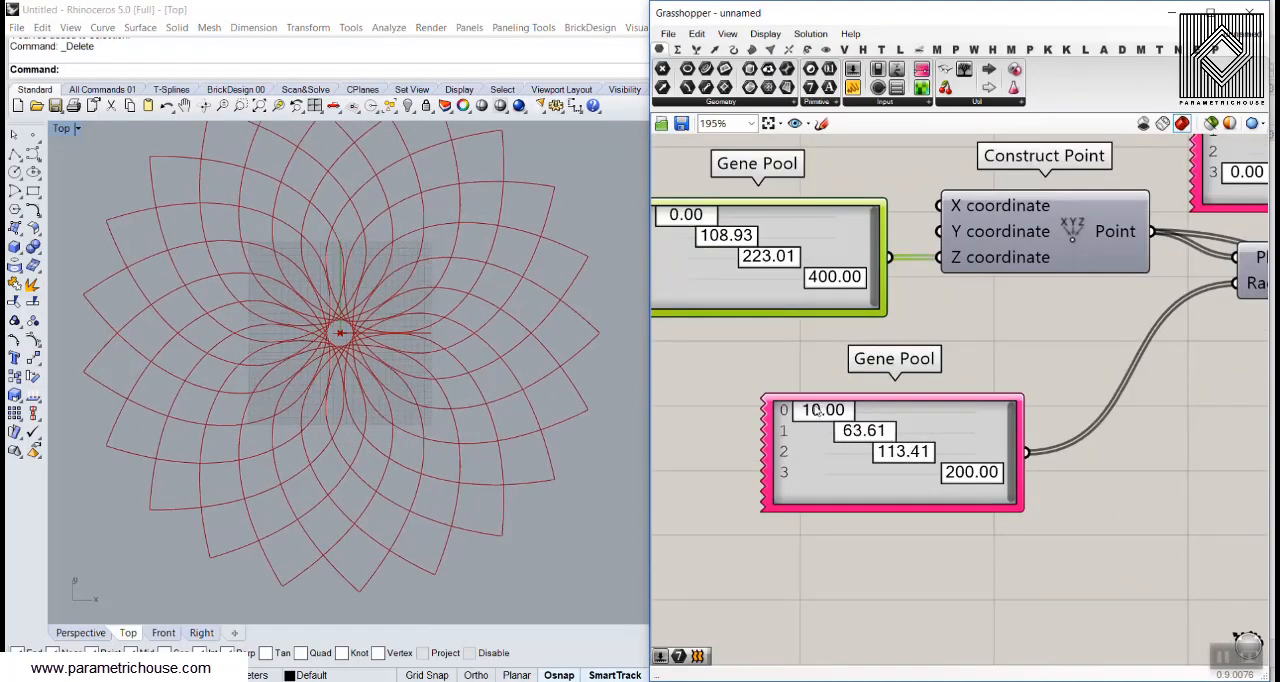
Set all four heights in the height Gene Pool to 0.00 and check the pattern in the Perspective and Top views
right_click_drag(724, 257, 781, 283)
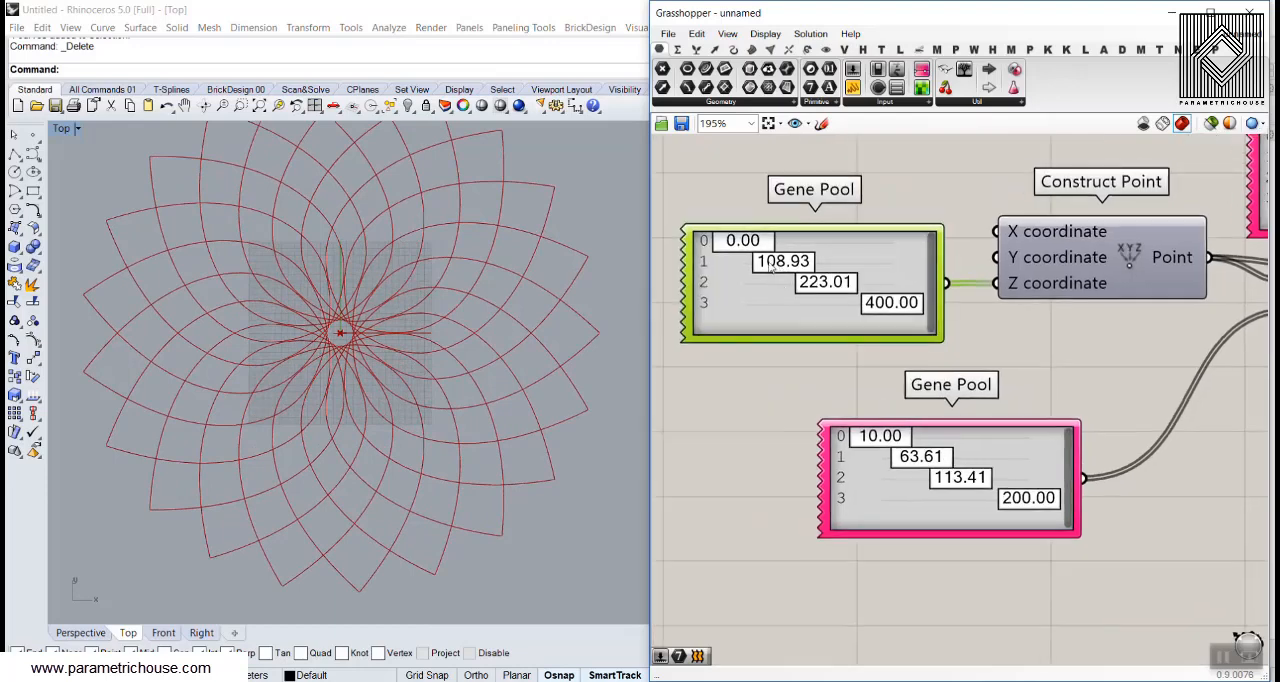
left_click_drag(774, 263, 733, 266)
left_click_drag(805, 285, 735, 285)
left_click_drag(880, 303, 733, 303)
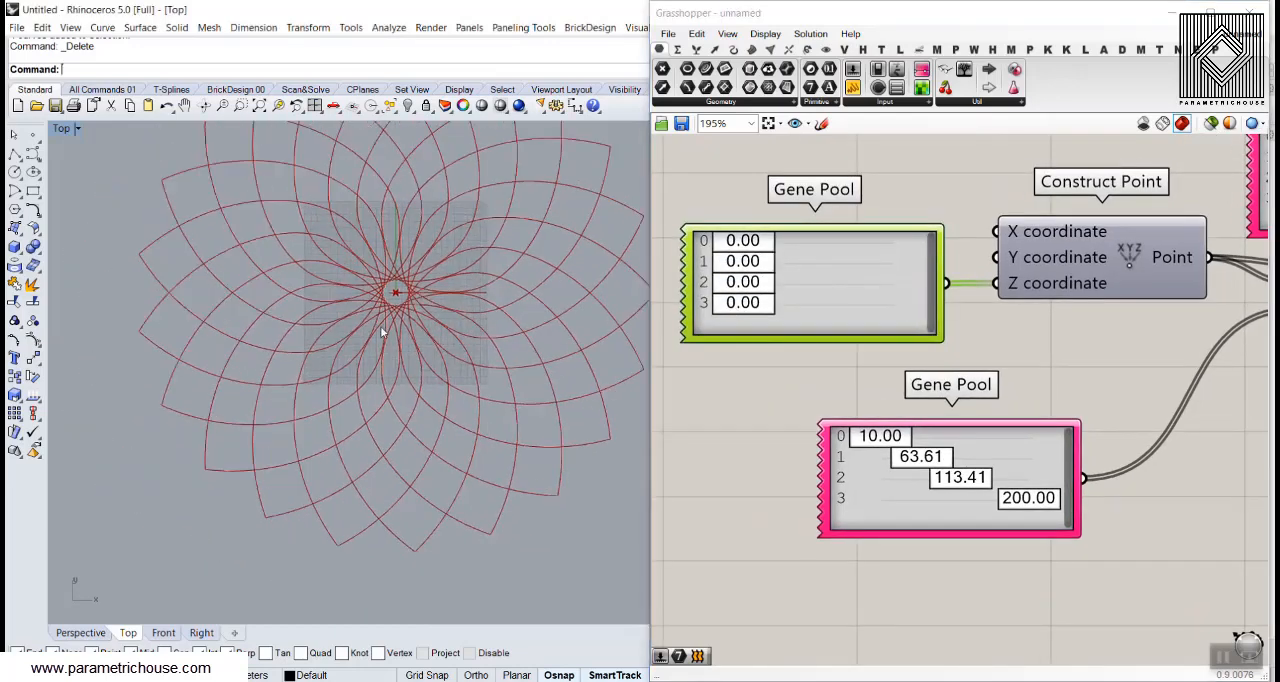
left_click(80, 632)
mouse_move(390, 460)
right_mouse_down()
mouse_move(391, 354)
mouse_move(378, 455)
right_mouse_up()
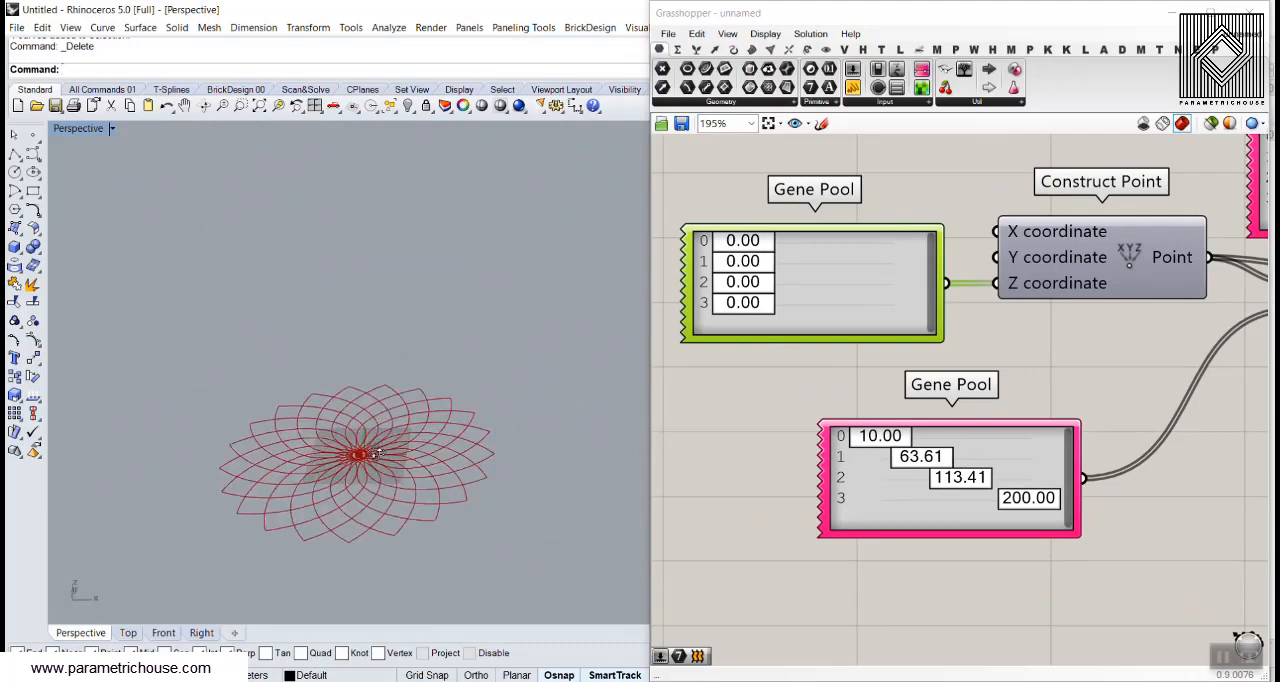
left_click(129, 632)
Set the last three angles in the rotation Gene Pool to 27.27, 44.84 and 81.20
scroll(409, 302, "up", 2)
scroll(915, 485, "up", 3)
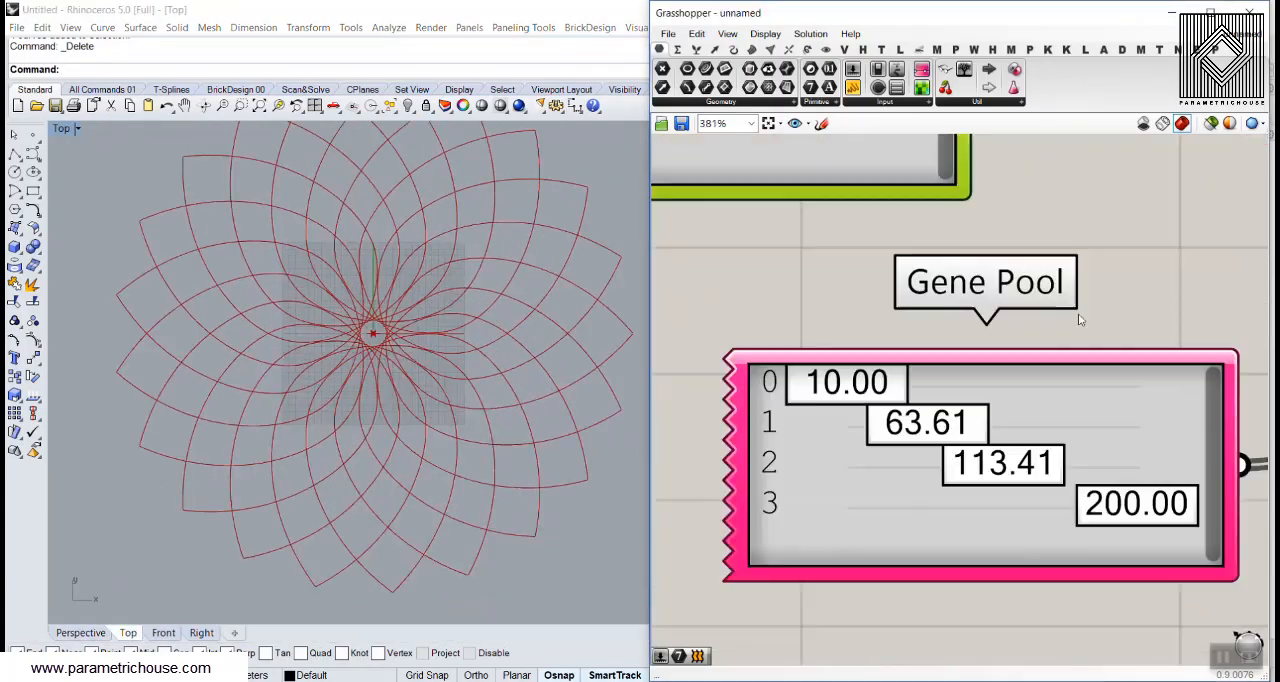
scroll(1080, 314, "down", 4)
right_click_drag(1222, 241, 867, 427)
scroll(1013, 309, "up", 4)
left_click_drag(928, 400, 1117, 400)
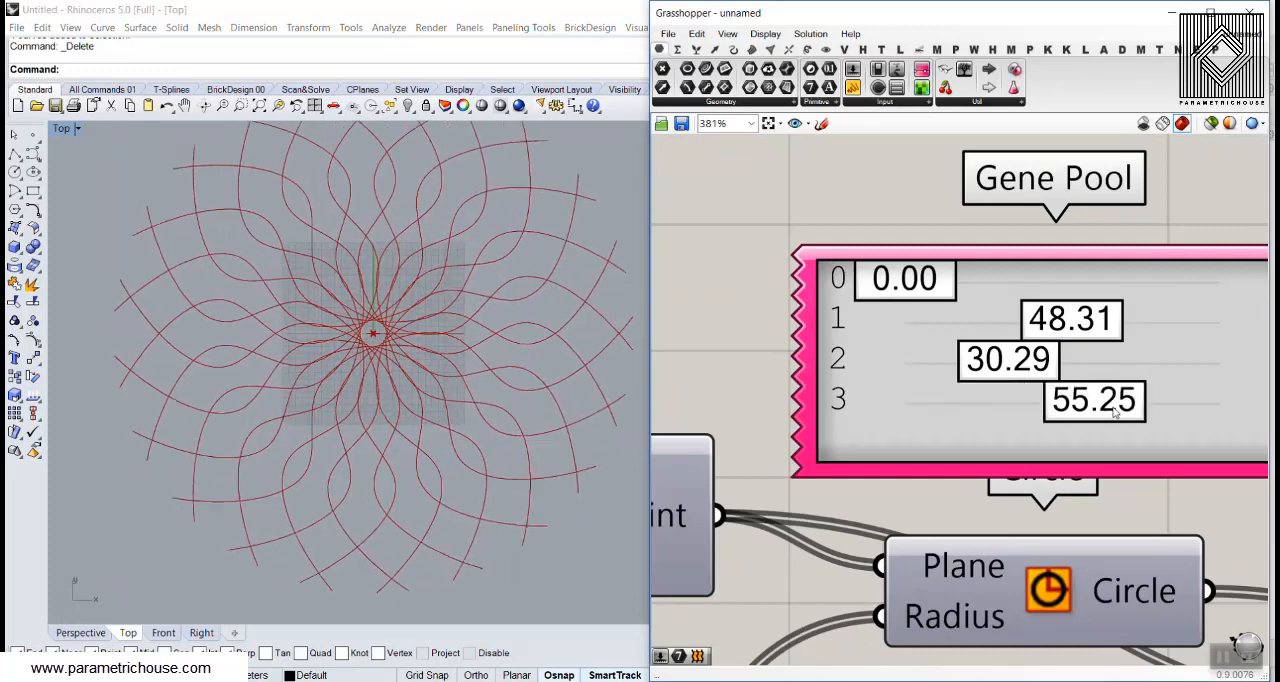
left_click_drag(1094, 318, 1021, 318)
left_click(340, 367)
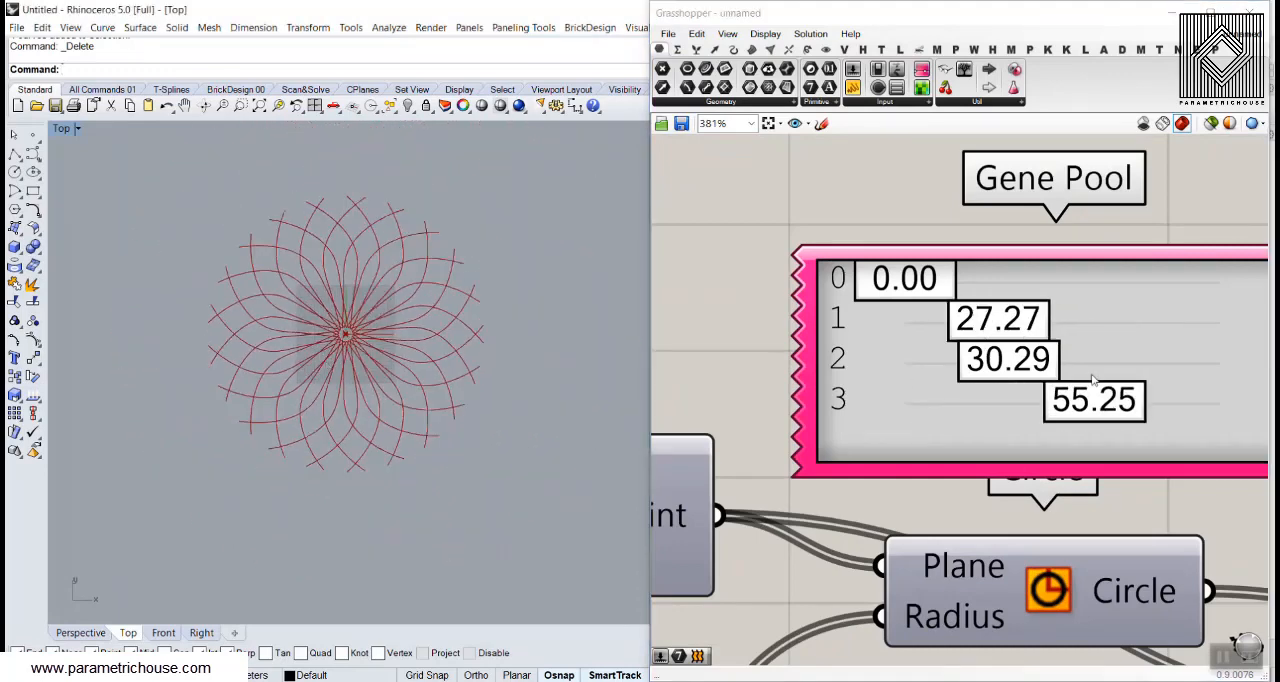
left_click_drag(1008, 360, 1161, 421)
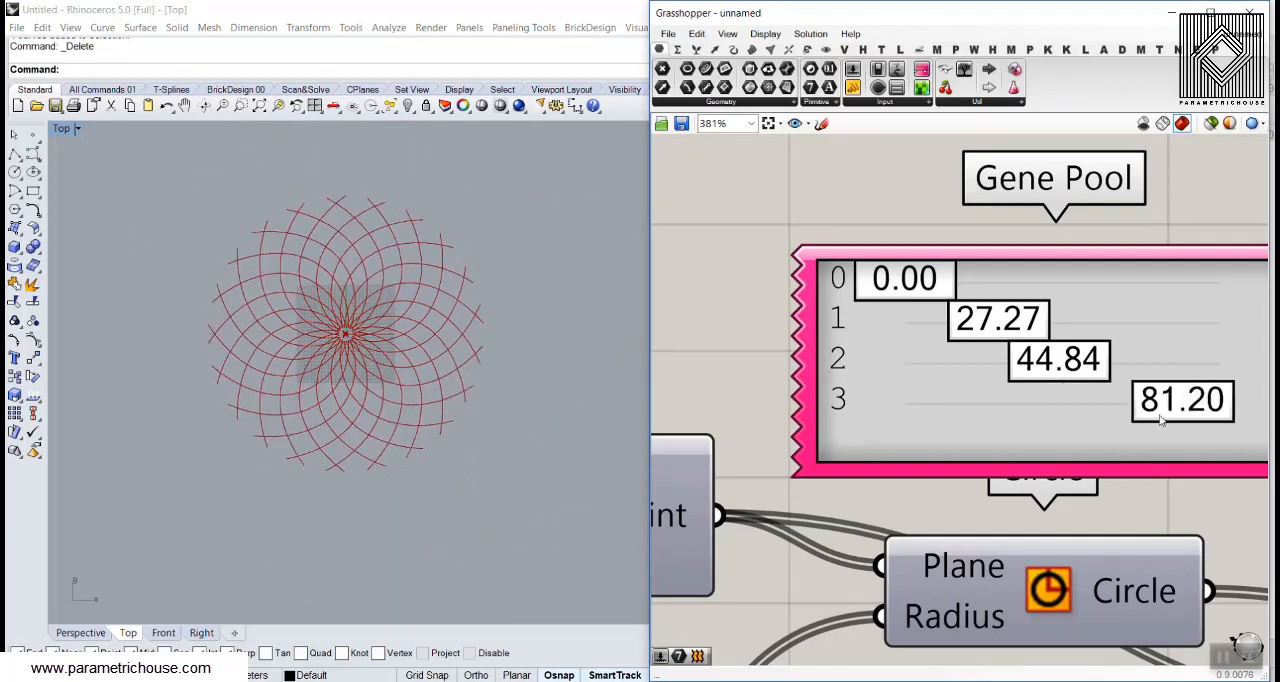
Adjust the last three rotation angles to 31.01, 38.35 and 85.72 and inspect the curve ends at the outer rim
left_click_drag(1008, 338, 1027, 378)
scroll(423, 309, "up", 4)
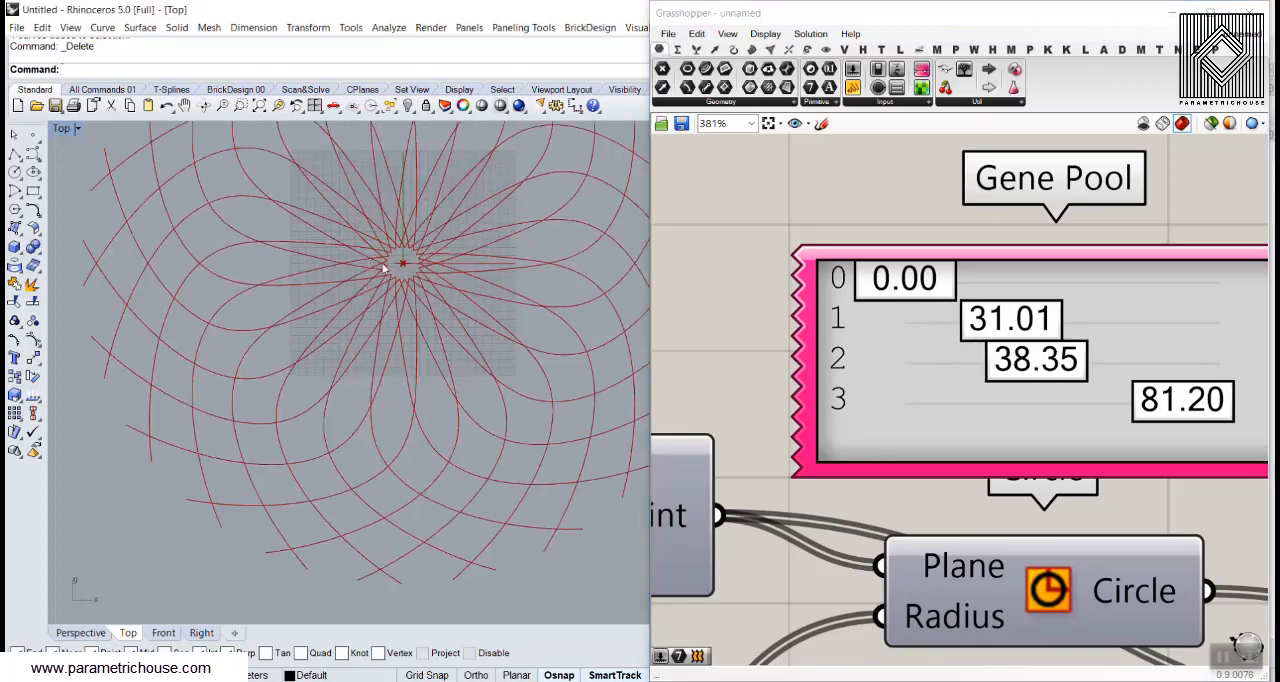
scroll(400, 263, "down", 3)
right_click_drag(1057, 340, 828, 315)
left_click_drag(990, 378, 958, 393)
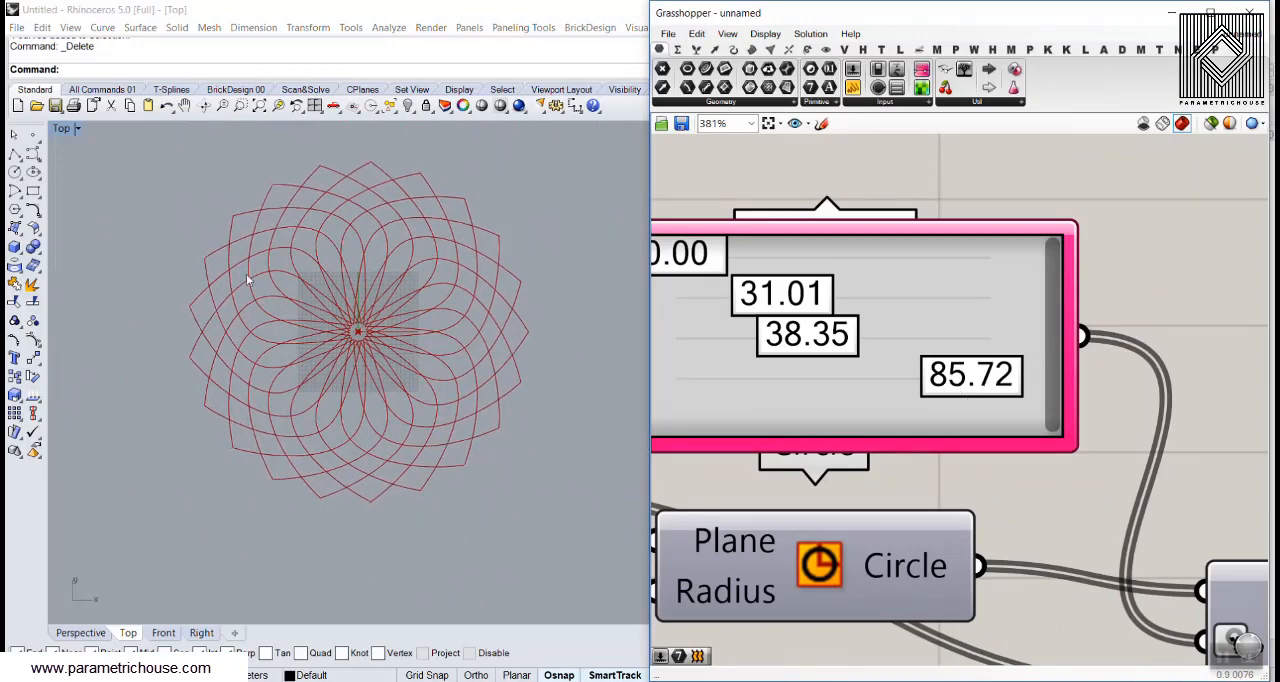
scroll(280, 208, "up", 10)
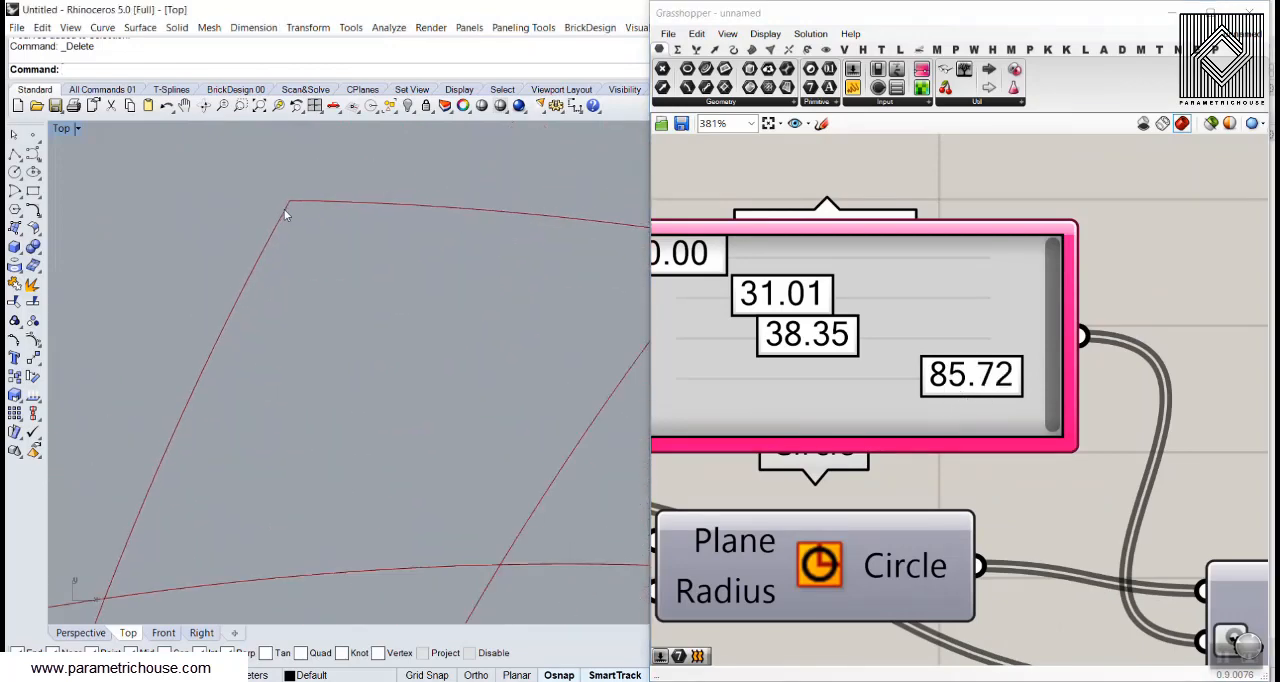
scroll(285, 213, "down", 8)
Set the Number Slider feeding Divide Curve's Count to 10
scroll(886, 286, "down", 5)
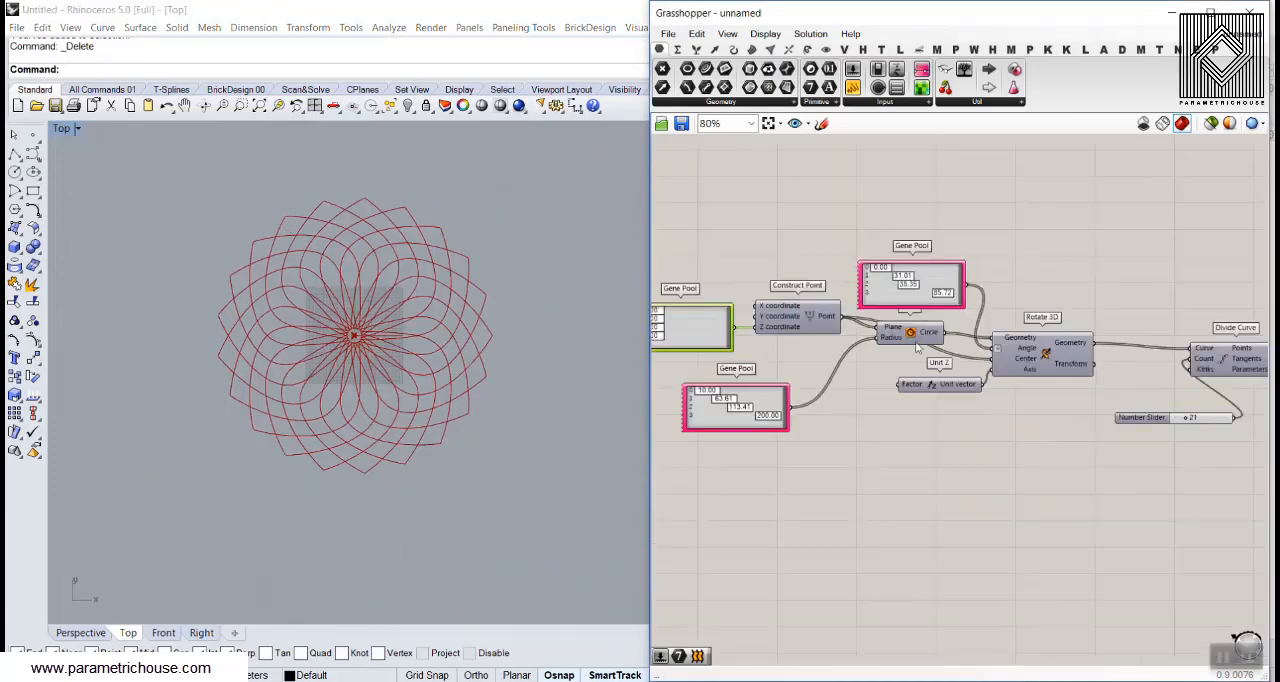
right_click_drag(922, 386, 911, 348)
right_click_drag(1172, 356, 1003, 360)
scroll(1027, 385, "up", 5)
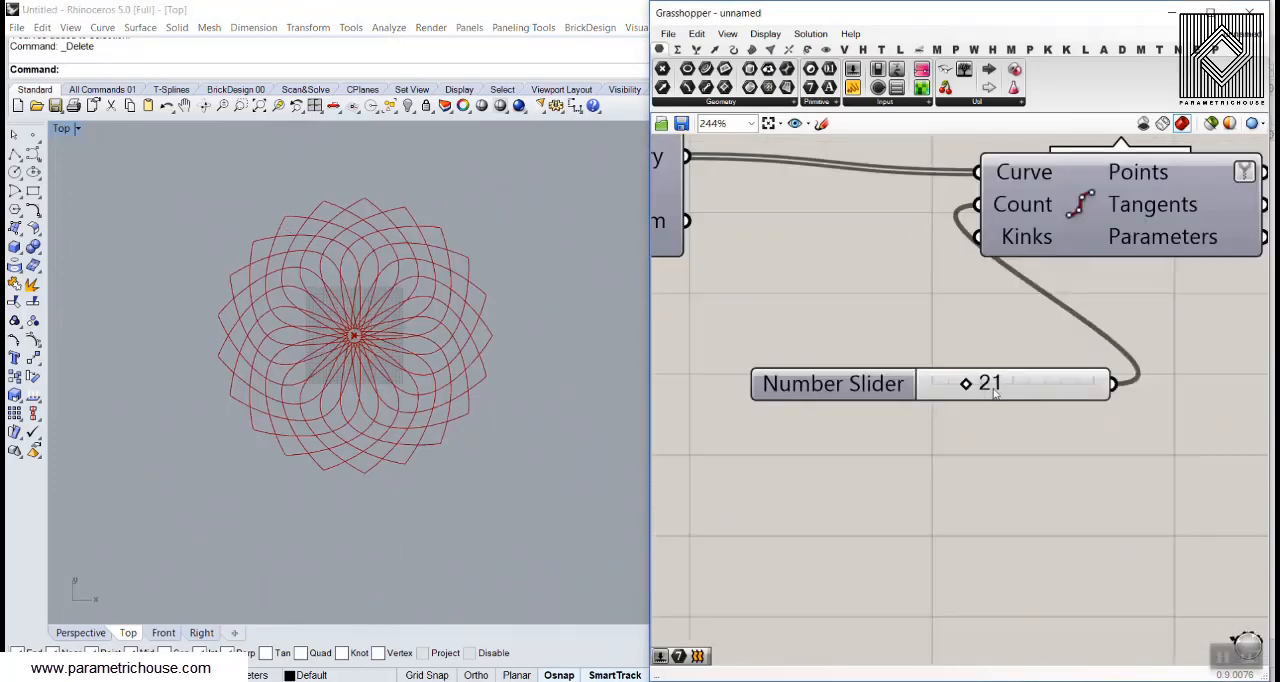
double_click(995, 393)
key("Return")
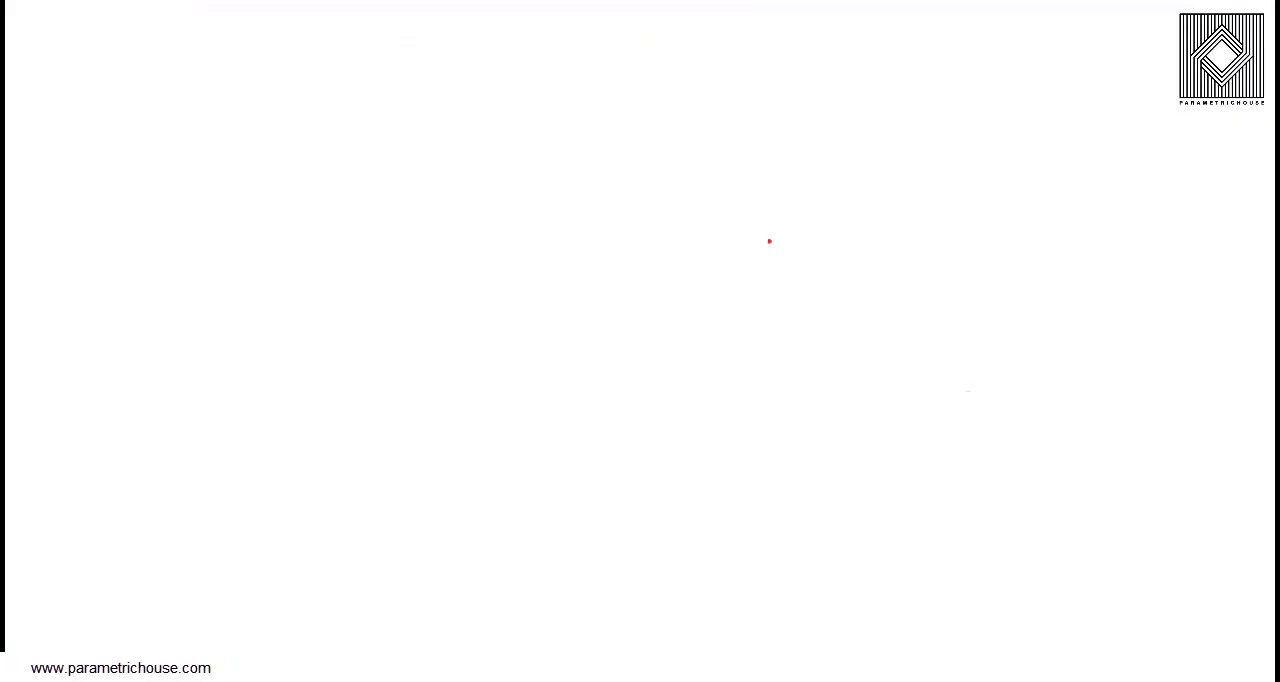
left_click_drag(529, 166, 904, 534)
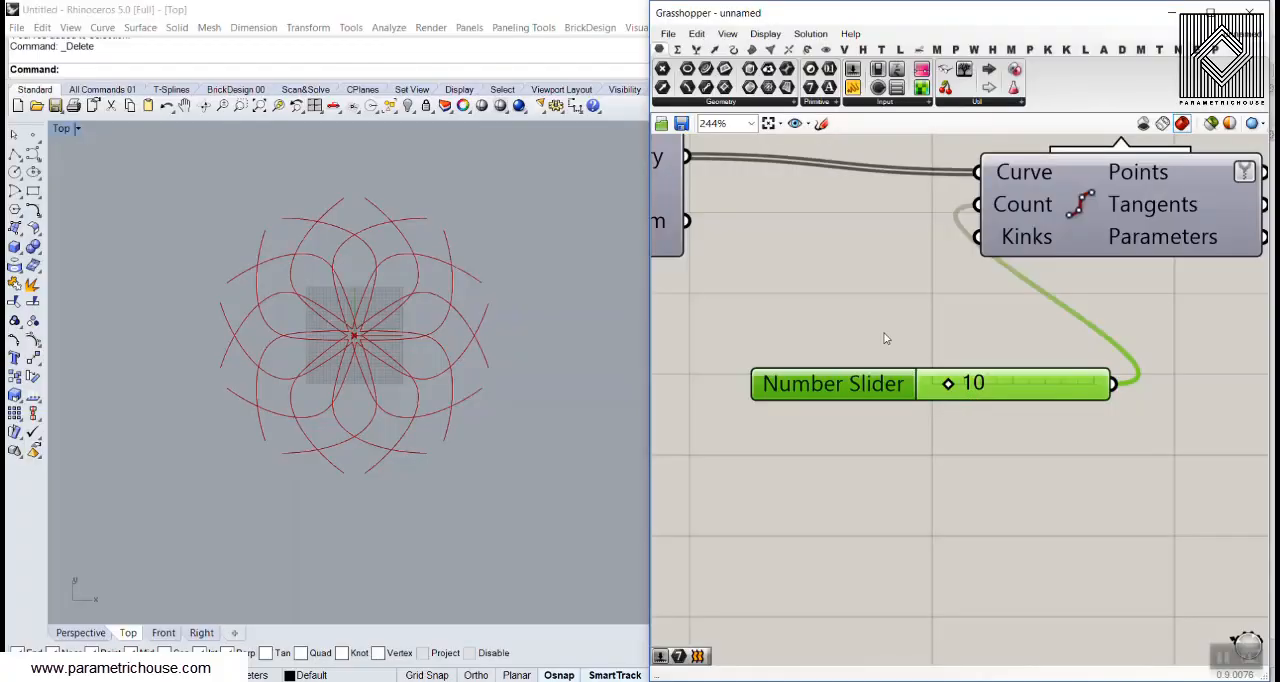
Delete the Gene Pool that drives Rotate 3D's Angle input
scroll(884, 338, "down", 5)
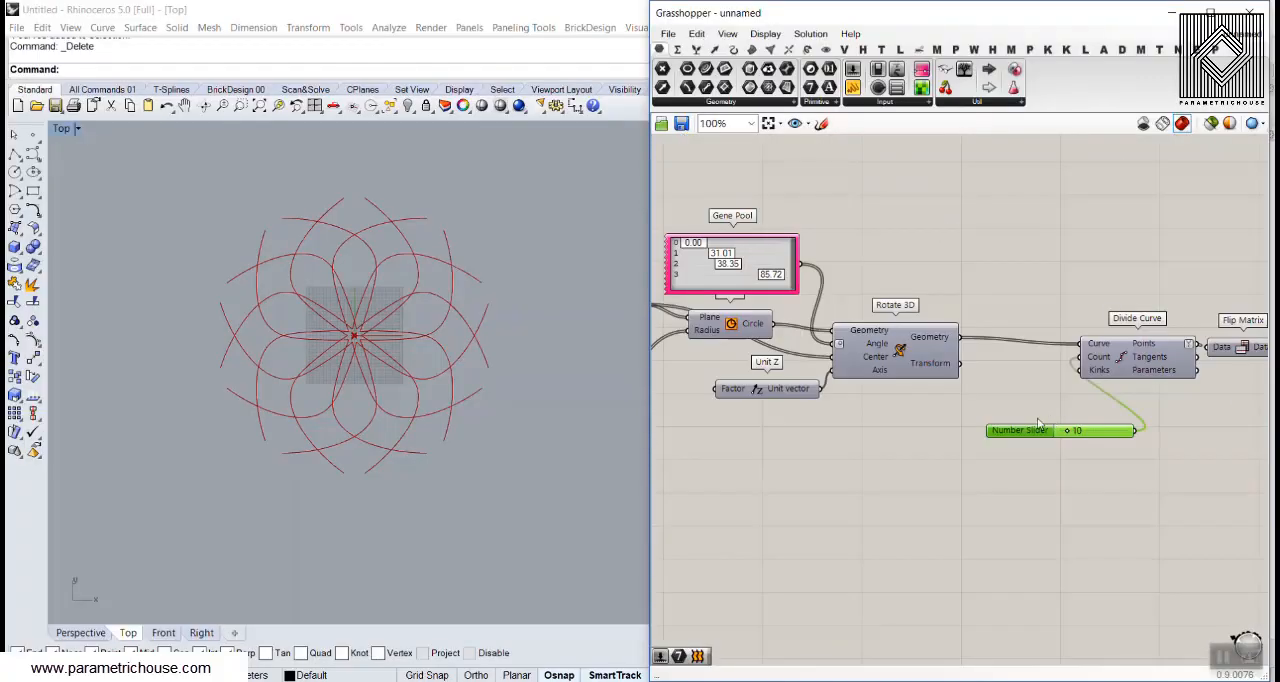
right_click_drag(743, 284, 774, 291)
scroll(833, 288, "up", 2)
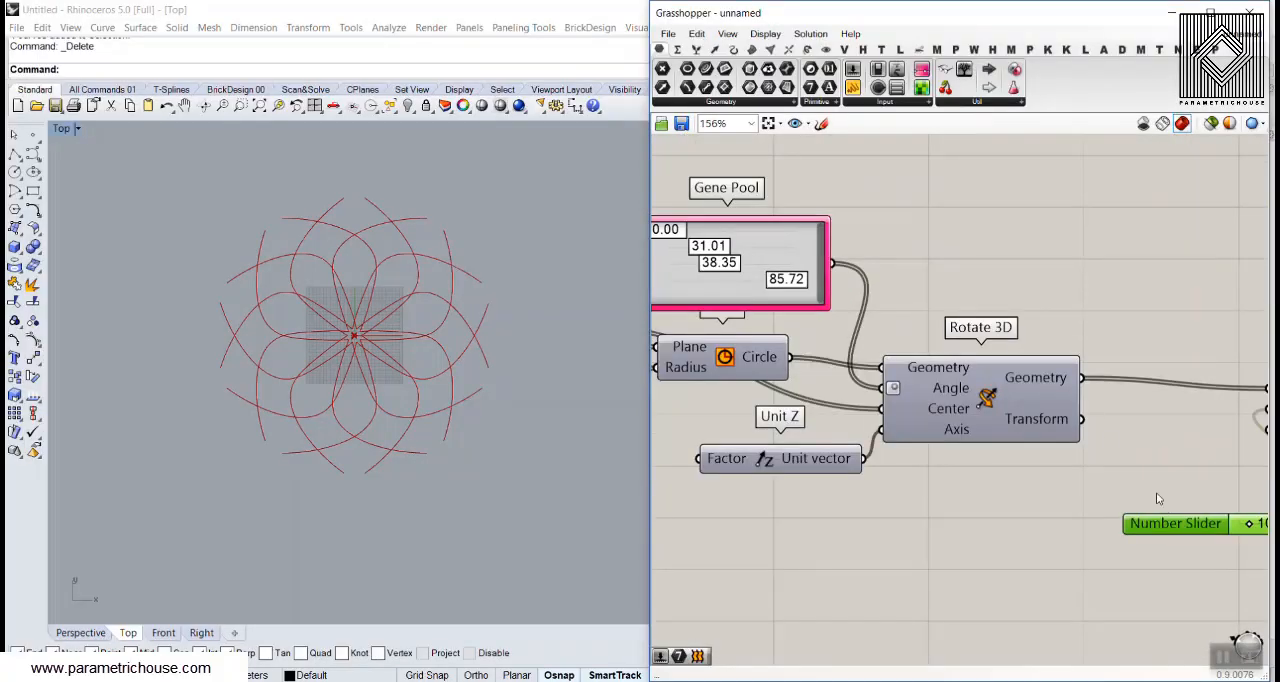
mouse_move(1157, 498)
right_mouse_down()
mouse_move(1058, 450)
mouse_move(1138, 485)
right_mouse_up()
scroll(1062, 475, "down", 1)
left_click(815, 244)
key("Delete")
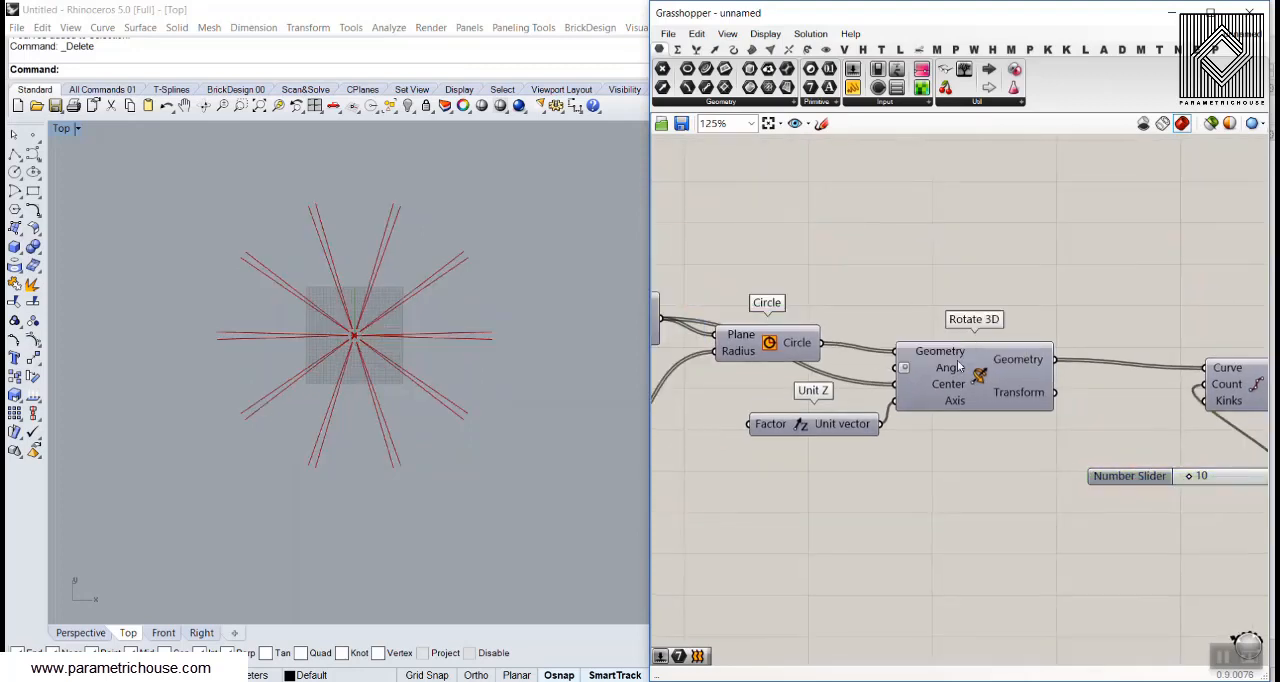
Move the count slider below Rotate 3D and add a Number Slider with the value 360 directly beneath it
left_click_drag(1122, 479, 934, 482)
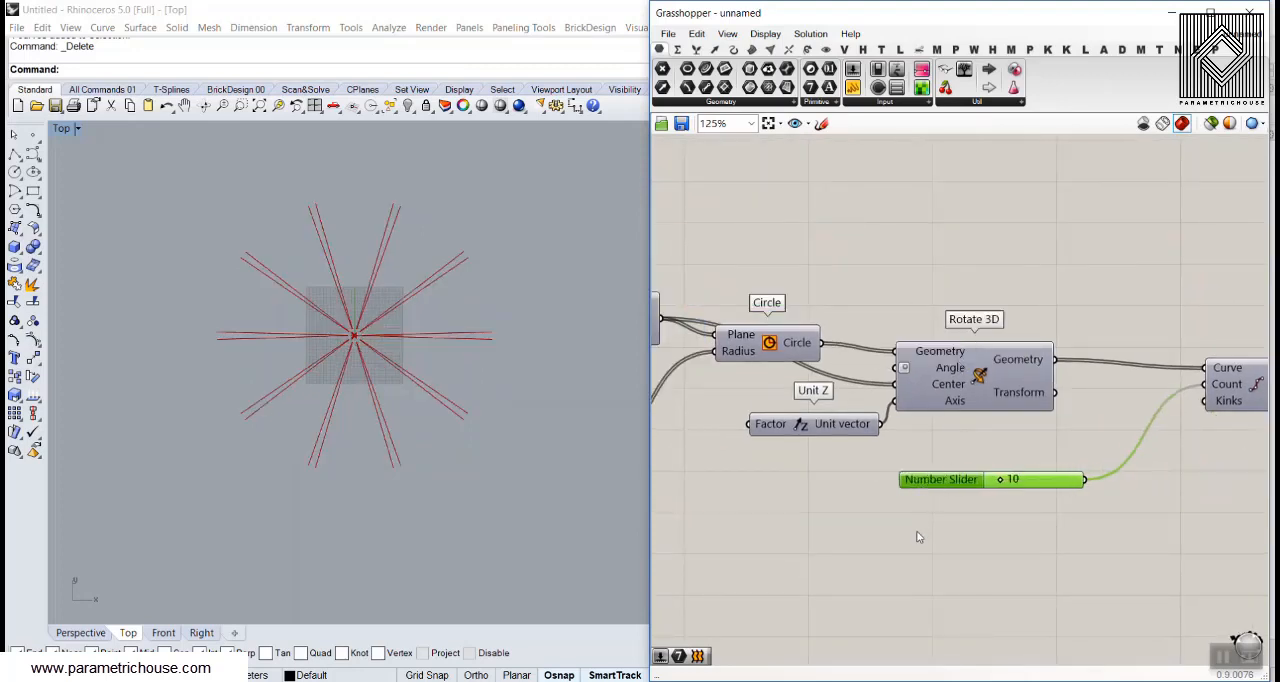
double_click(917, 532)
type("360")
key("Return")
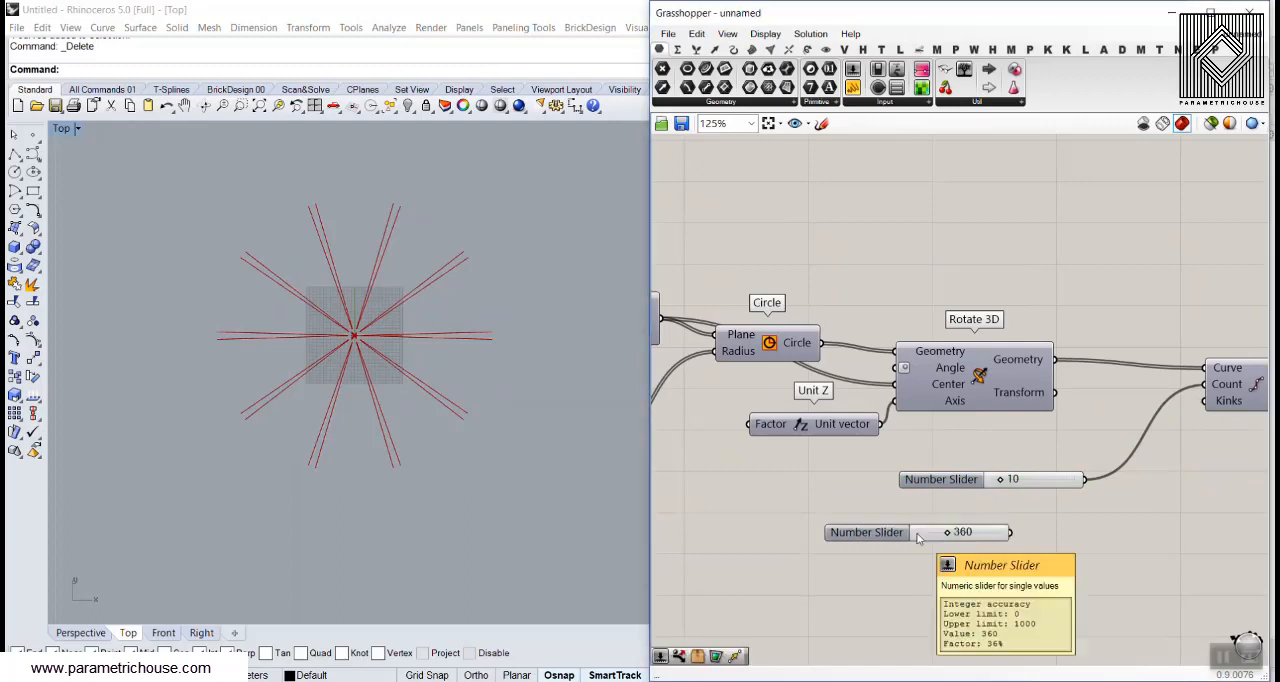
left_click_drag(919, 534, 995, 518)
right_click_drag(1030, 513, 912, 518)
scroll(990, 522, "up", 1)
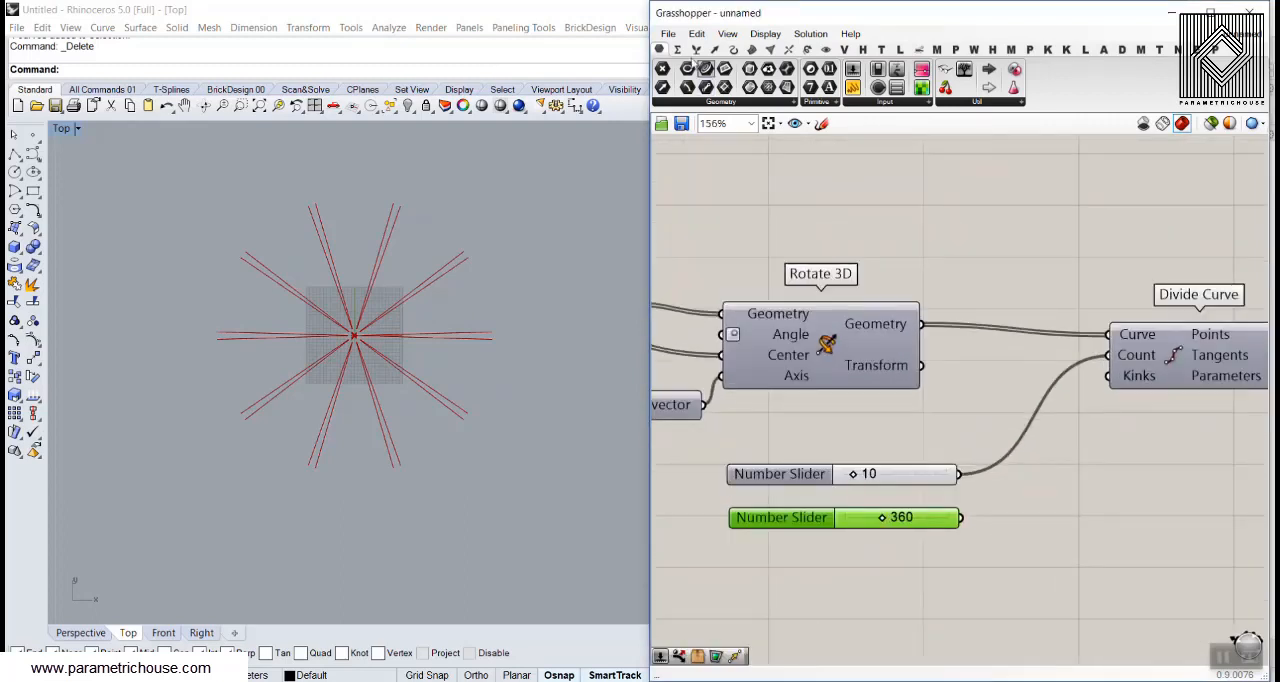
Add a Division component and connect the 360 slider to A and the count slider to B
left_click(677, 49)
left_click(771, 87)
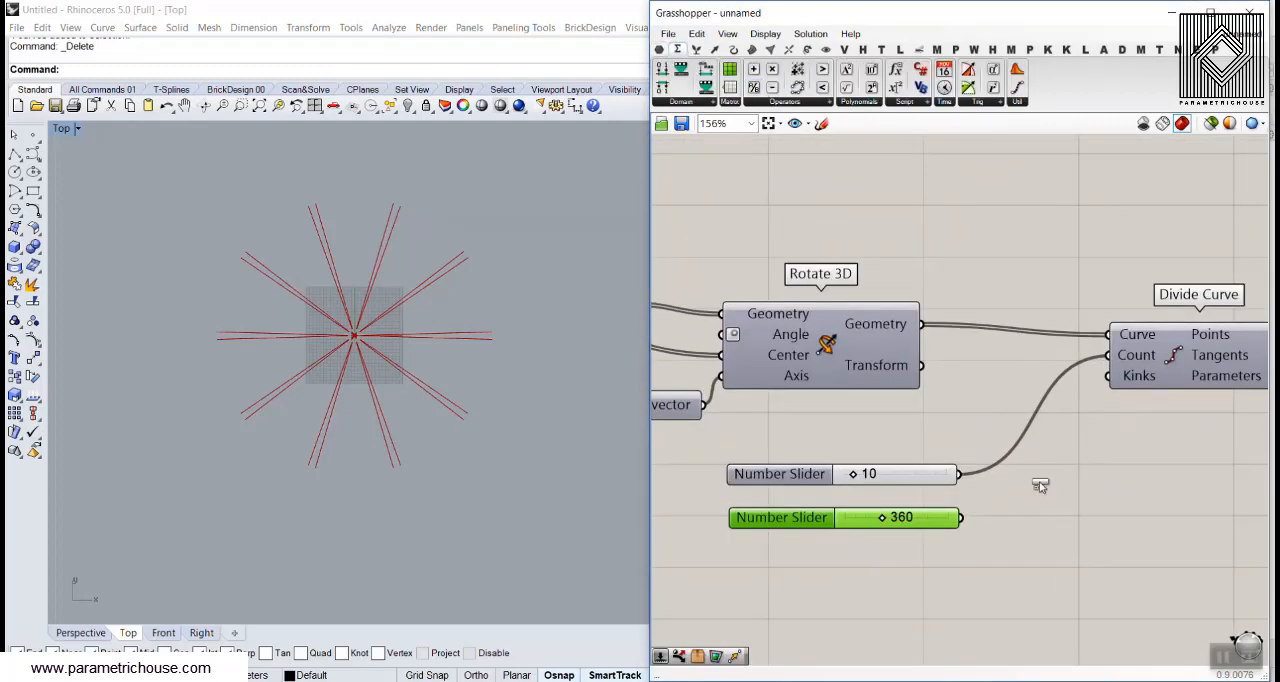
left_click(1082, 538)
left_click_drag(960, 517, 1030, 526)
left_click_drag(960, 474, 1031, 546)
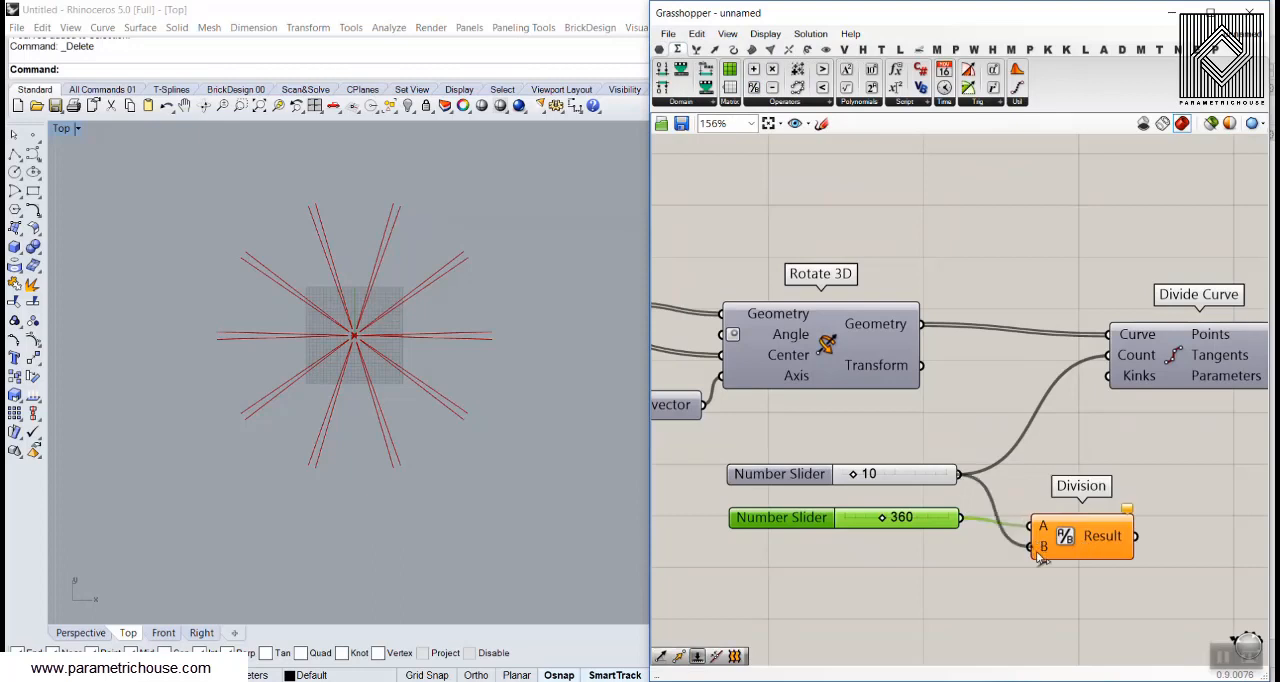
Set the count slider's rounding to even numbers and check the Division result
left_click(780, 474)
double_click(780, 474)
left_click(832, 424)
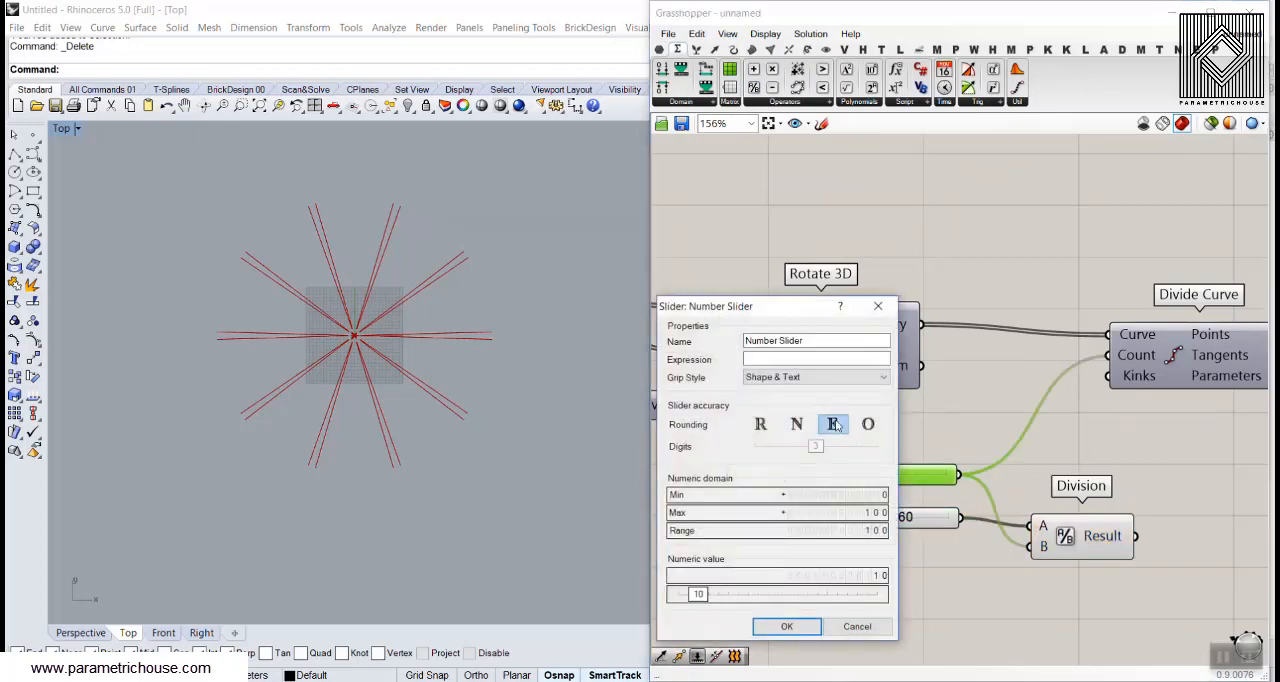
left_click(790, 626)
mouse_move(1103, 537)
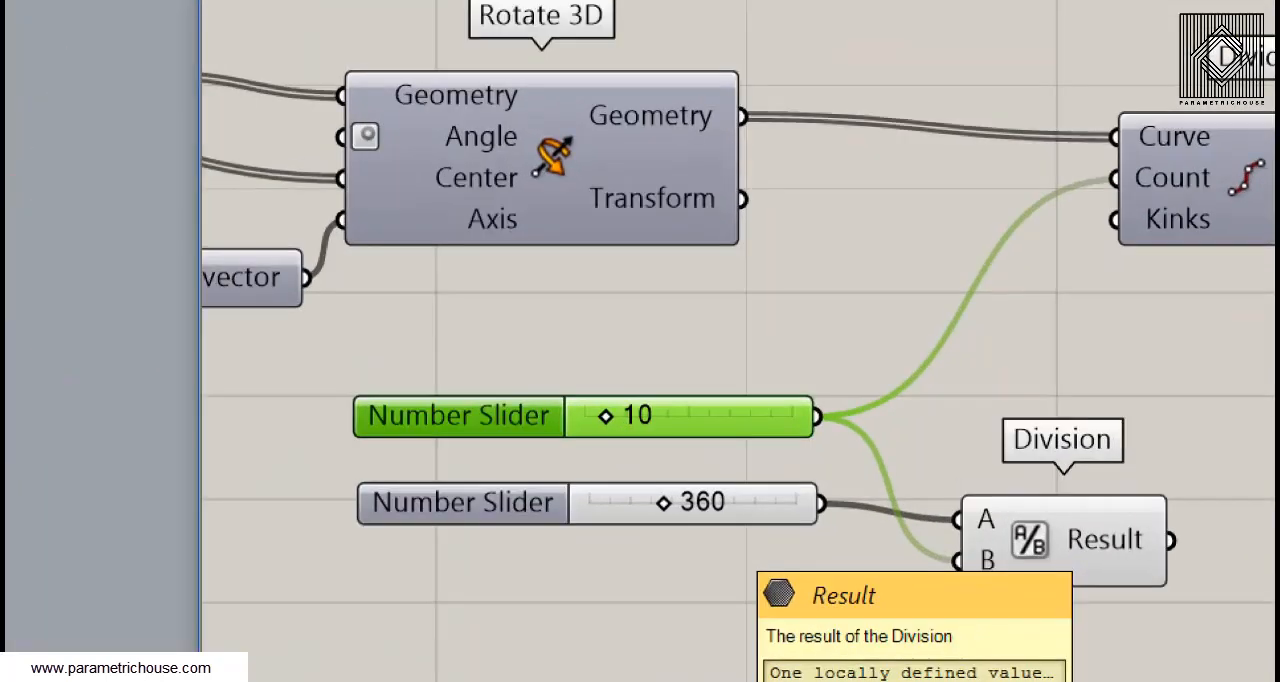
Move the two number sliders and the Division component above the Circle and Rotate 3D components
scroll(1105, 538, "down", 2)
right_click_drag(1068, 488, 1142, 476)
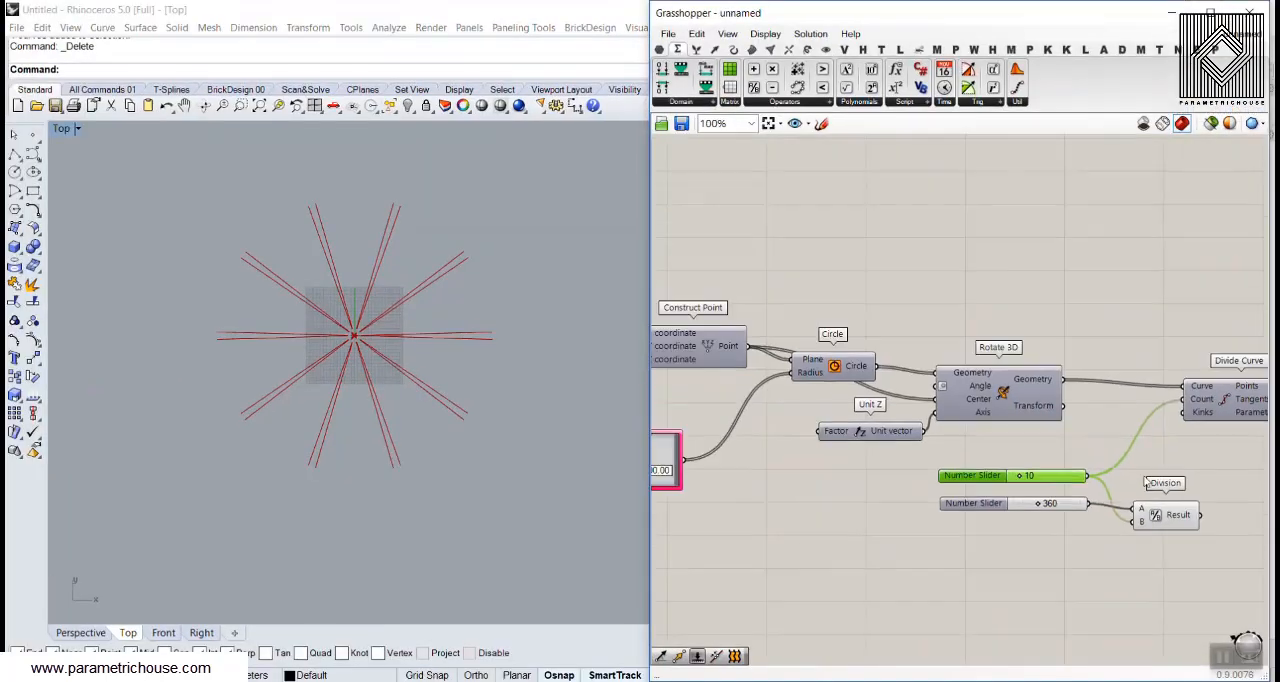
left_click_drag(1155, 557, 887, 344)
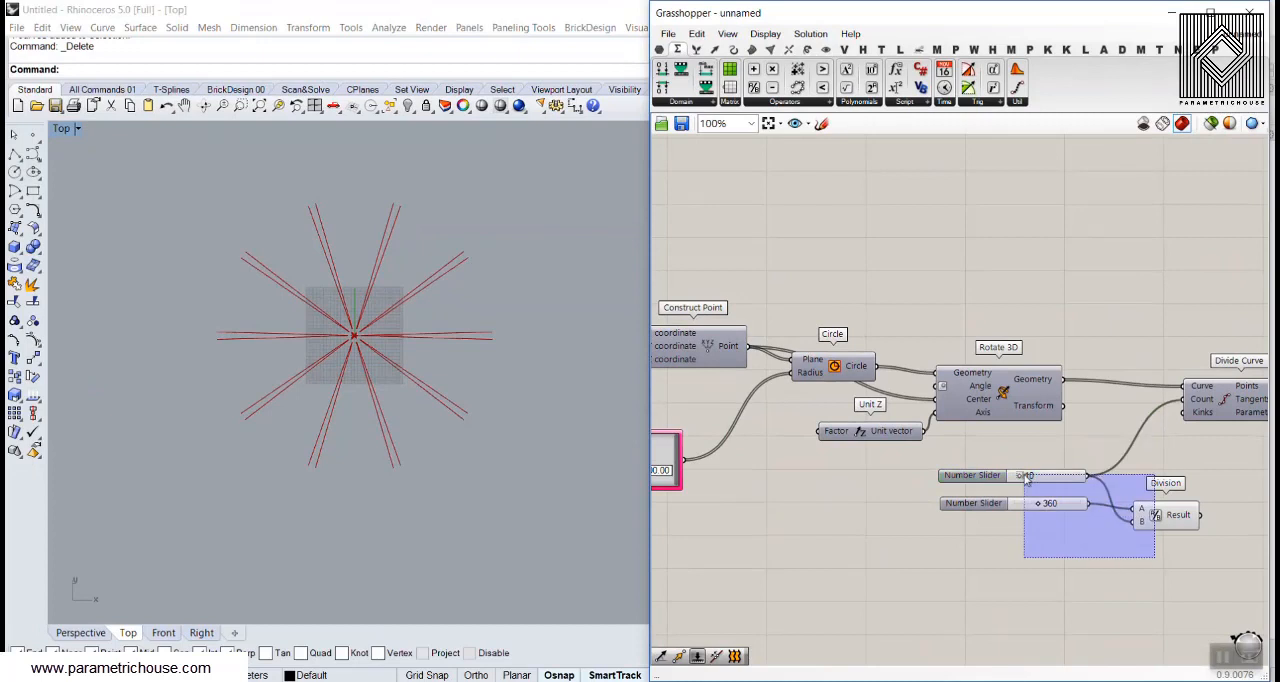
scroll(1030, 495, "down", 2)
left_click(936, 292)
scroll(936, 292, "up", 2)
left_click(952, 361)
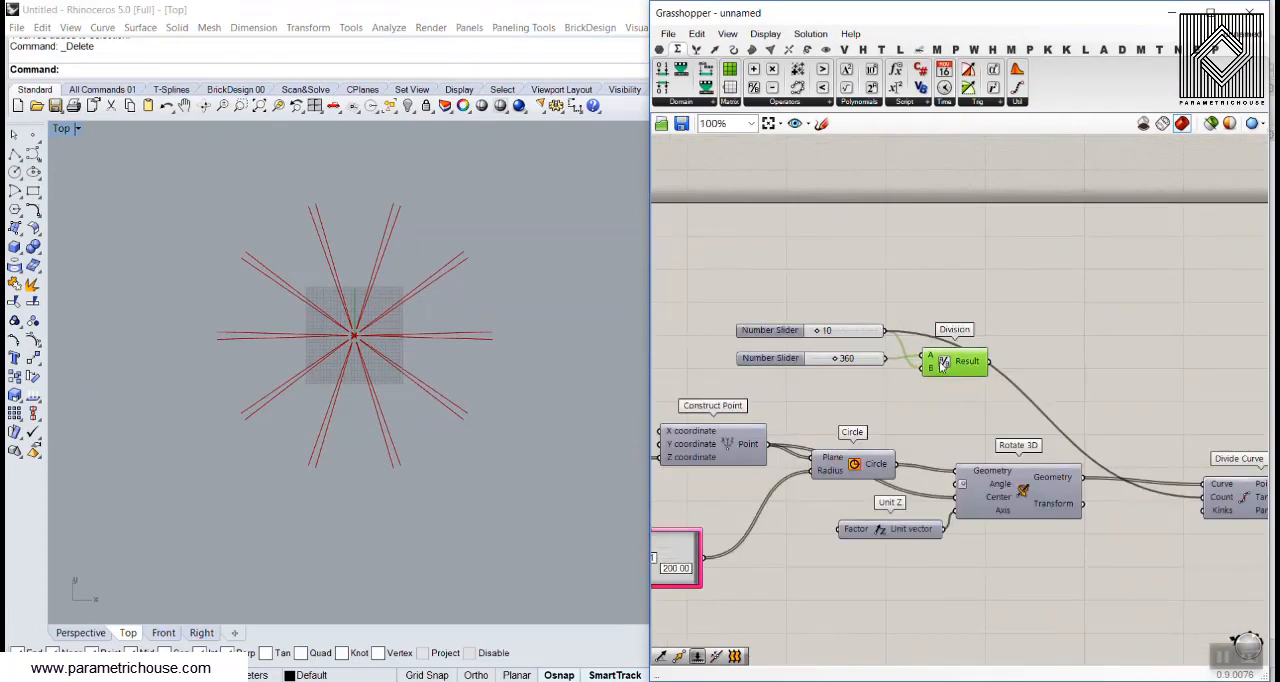
Add a Multiplication component beside the Division component and connect the Division result to its A input
left_click_drag(772, 69, 1042, 387)
scroll(1005, 380, "up", 1)
scroll(971, 400, "down", 1)
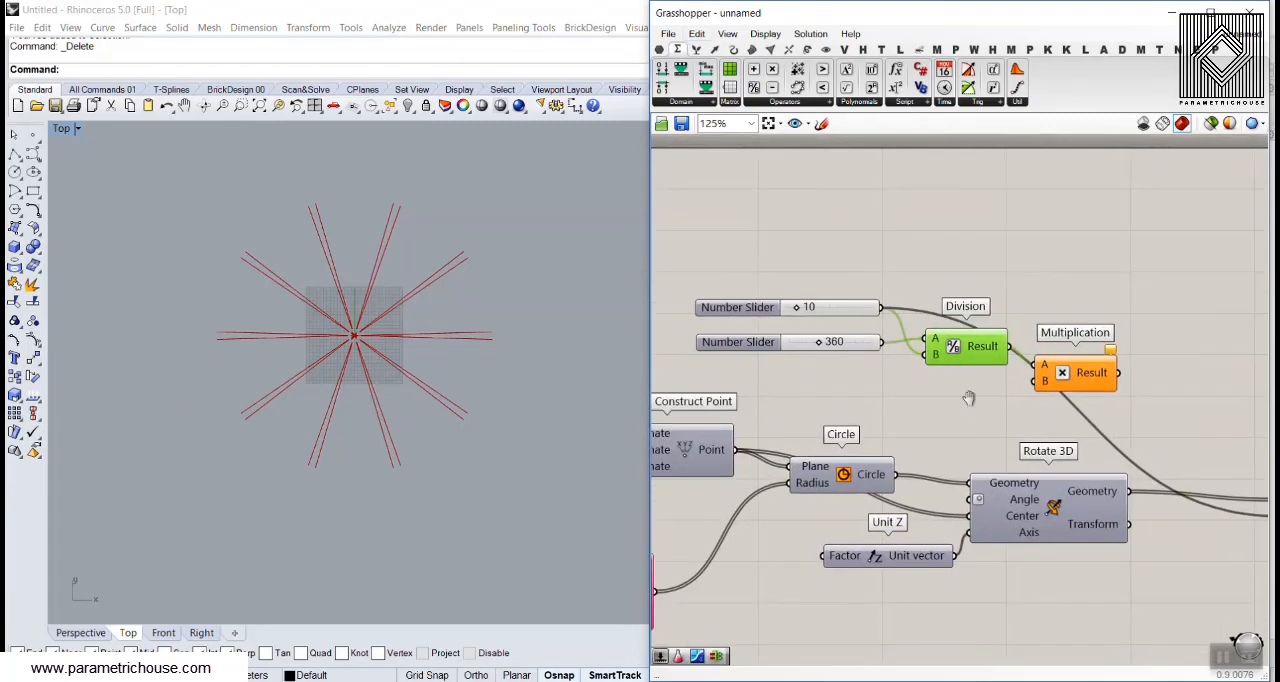
Add a Gene Pool above the 10 and 360 sliders and set its maximum to 10
left_click(697, 437)
left_click_drag(697, 440, 1045, 266)
scroll(1043, 264, "up", 2)
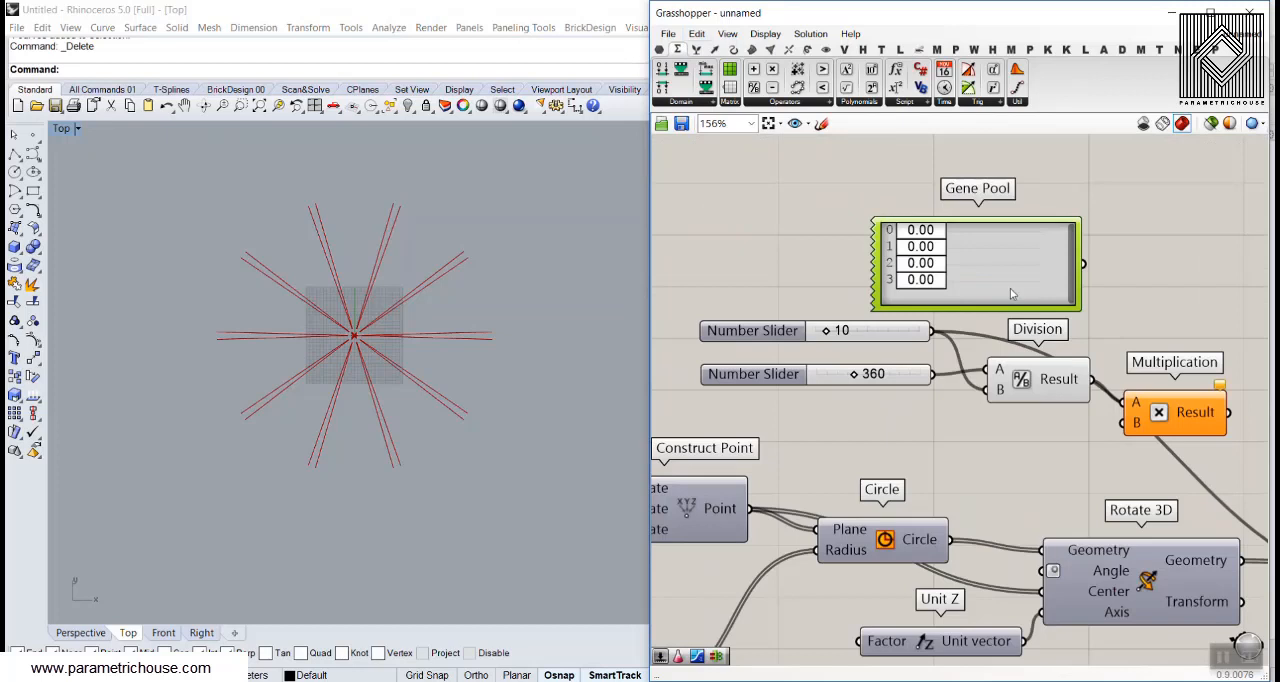
double_click(985, 258)
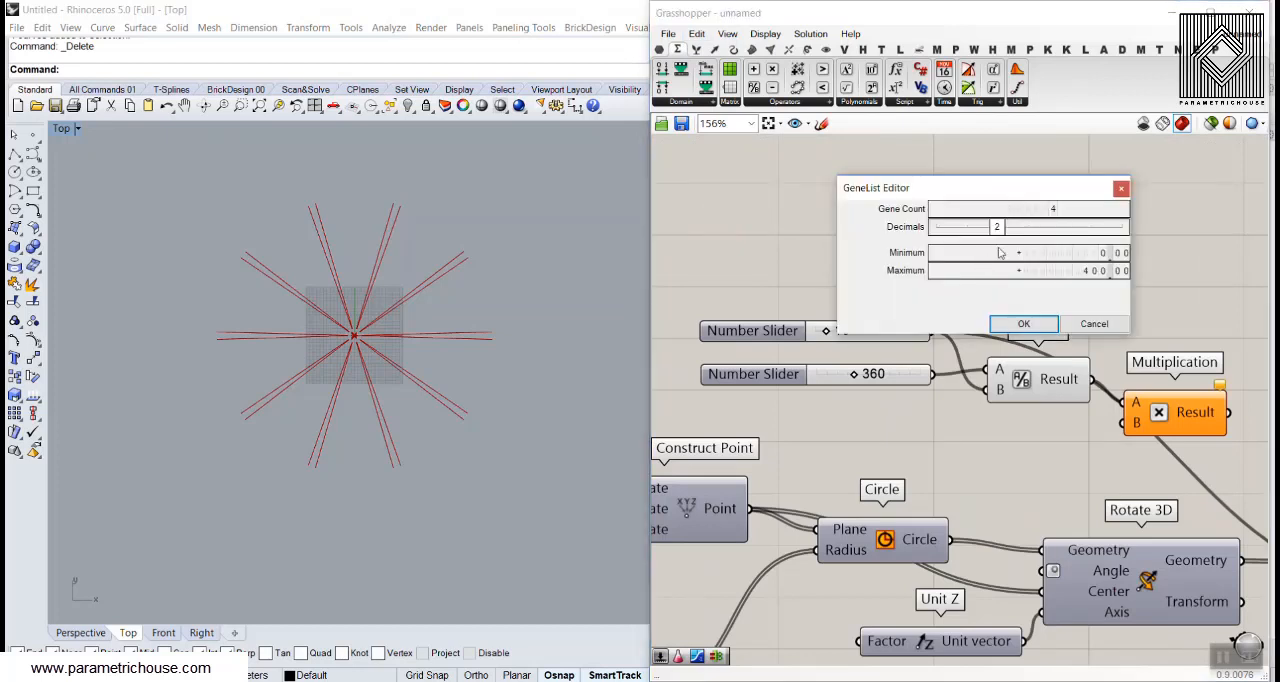
double_click(1093, 272)
type("10")
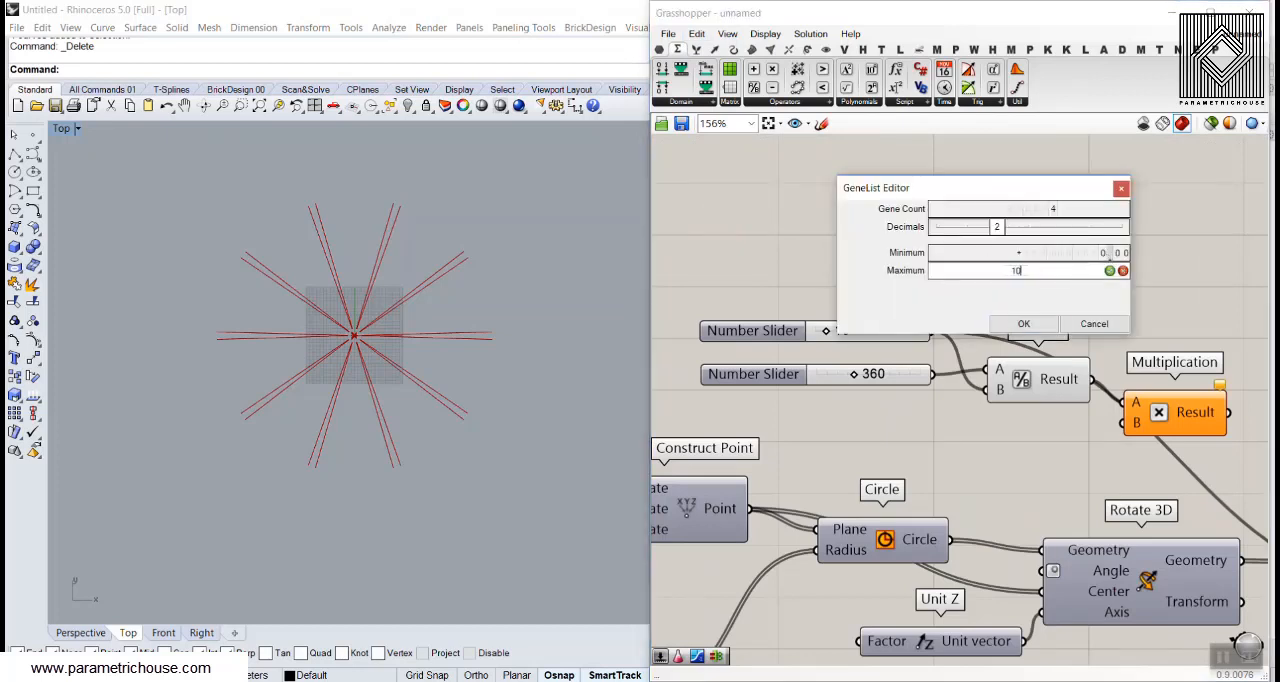
left_click(1030, 326)
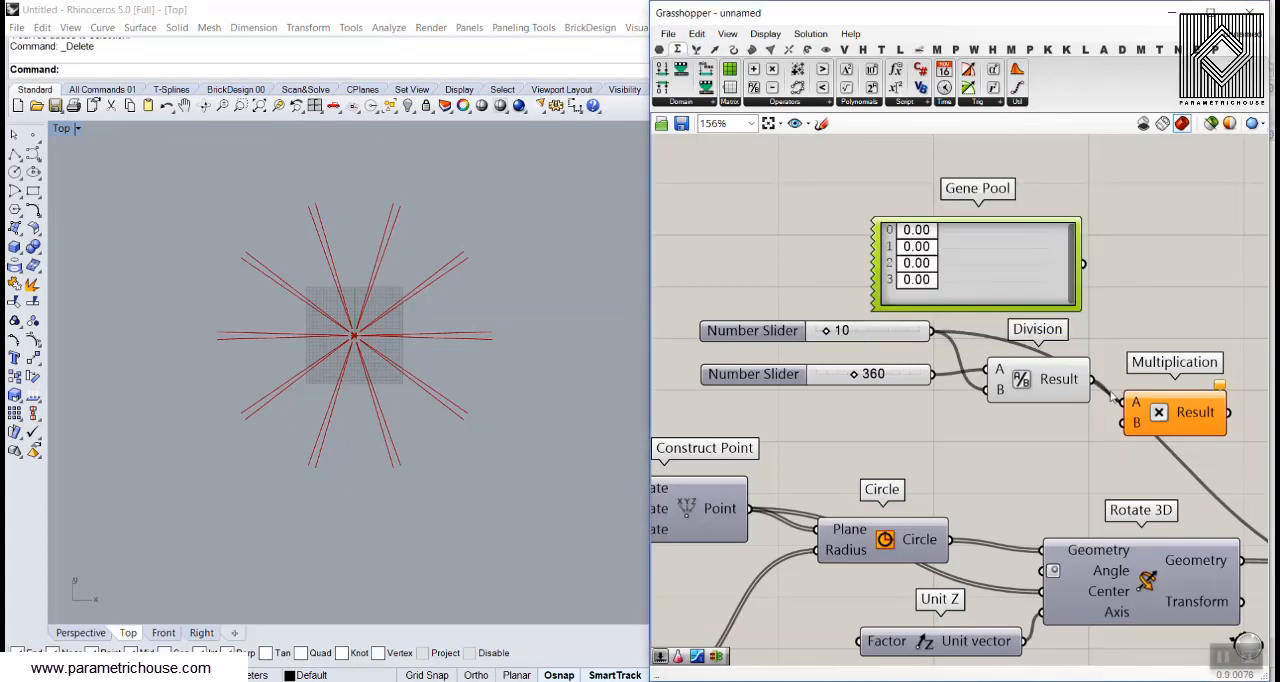
Connect the new Gene Pool to Multiplication's B input and the Multiplication result to the Angle input of Rotate 3D
mouse_move(1067, 389)
left_click_drag(1043, 265, 1082, 422)
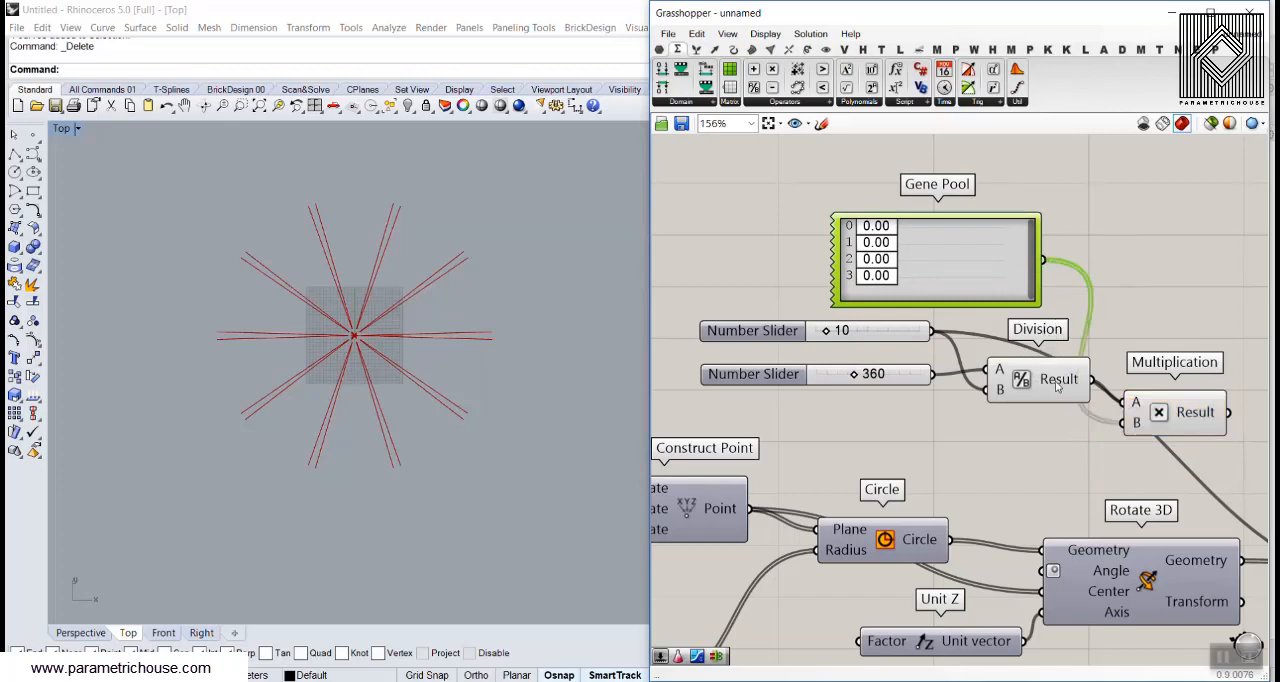
right_click_drag(1057, 386, 983, 317)
left_click_drag(1155, 344, 981, 505)
Set the angle Gene Pool to whole numbers and give its four genes the values 0, 1, 2 and 3
mouse_move(820, 172)
left_mouse_down()
mouse_move(851, 181)
mouse_move(808, 178)
mouse_move(808, 189)
left_mouse_up()
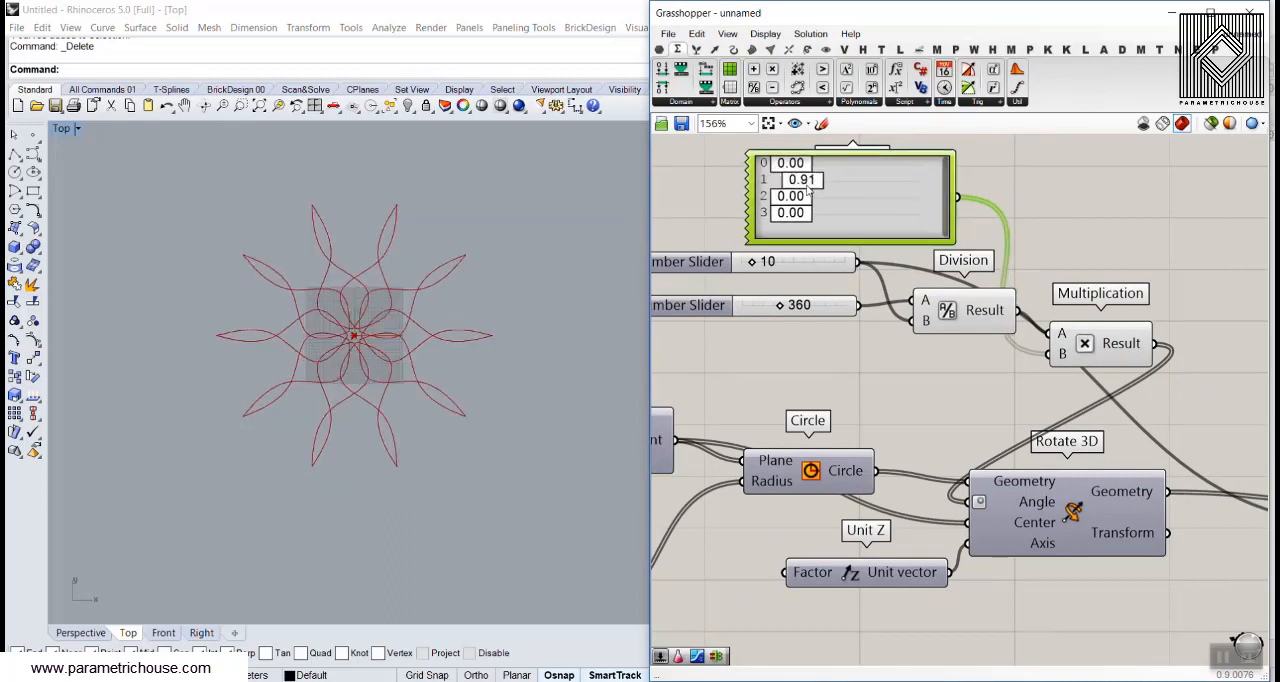
double_click(901, 187)
left_click_drag(913, 158, 828, 222)
left_click(924, 255)
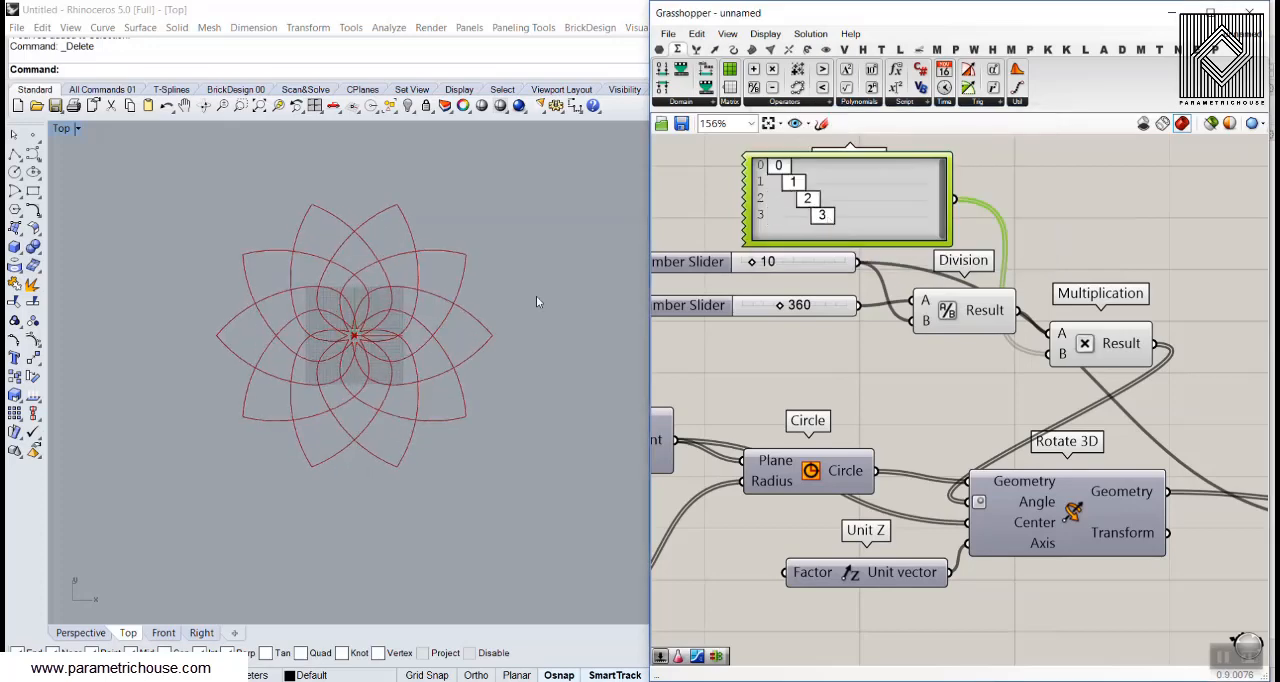
Try 4, 3 and 4 for genes 1 to 3 of the angle Gene Pool and examine the flower pattern from above
right_click_drag(356, 341, 368, 297)
scroll(368, 297, "up", 8)
scroll(368, 297, "down", 4)
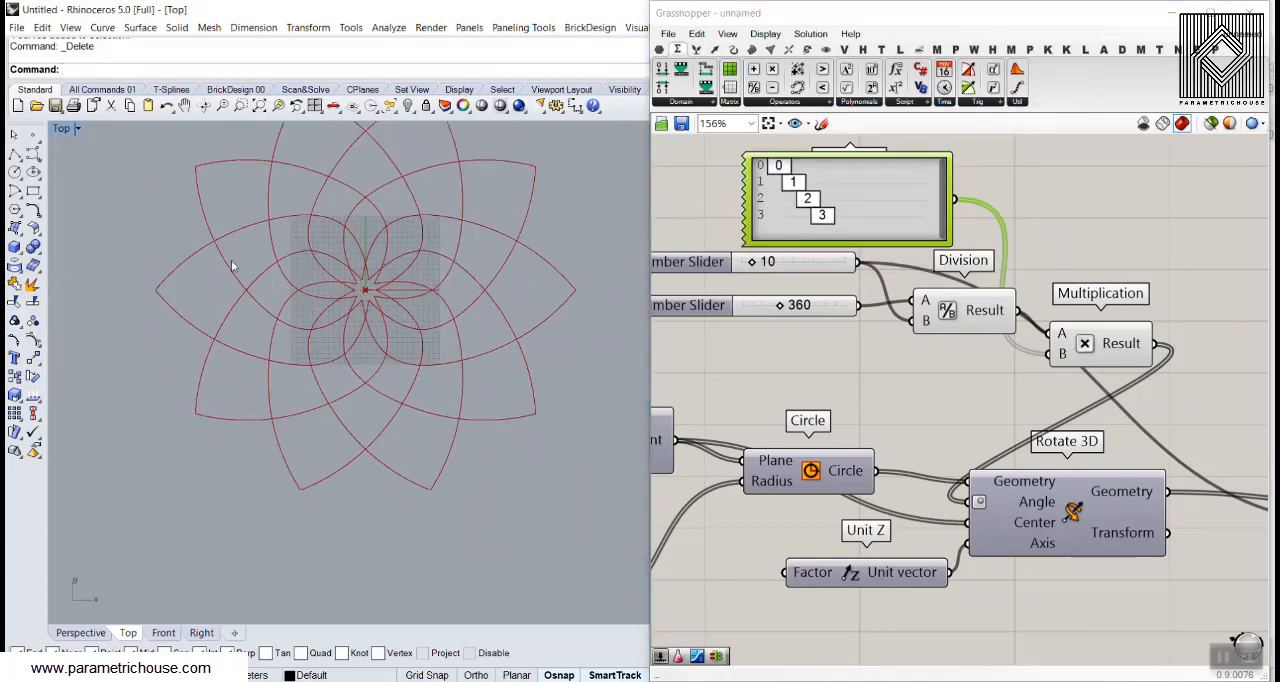
right_click_drag(131, 224, 150, 287)
scroll(372, 293, "up", 6)
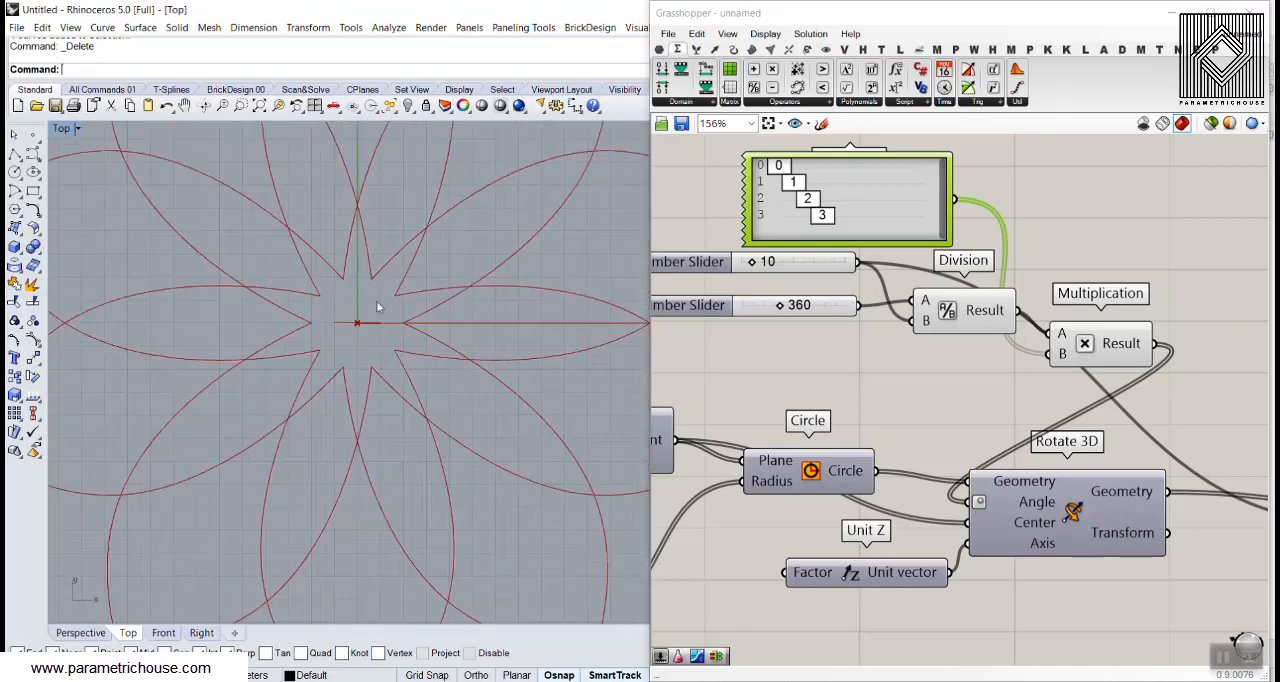
scroll(248, 258, "down", 8)
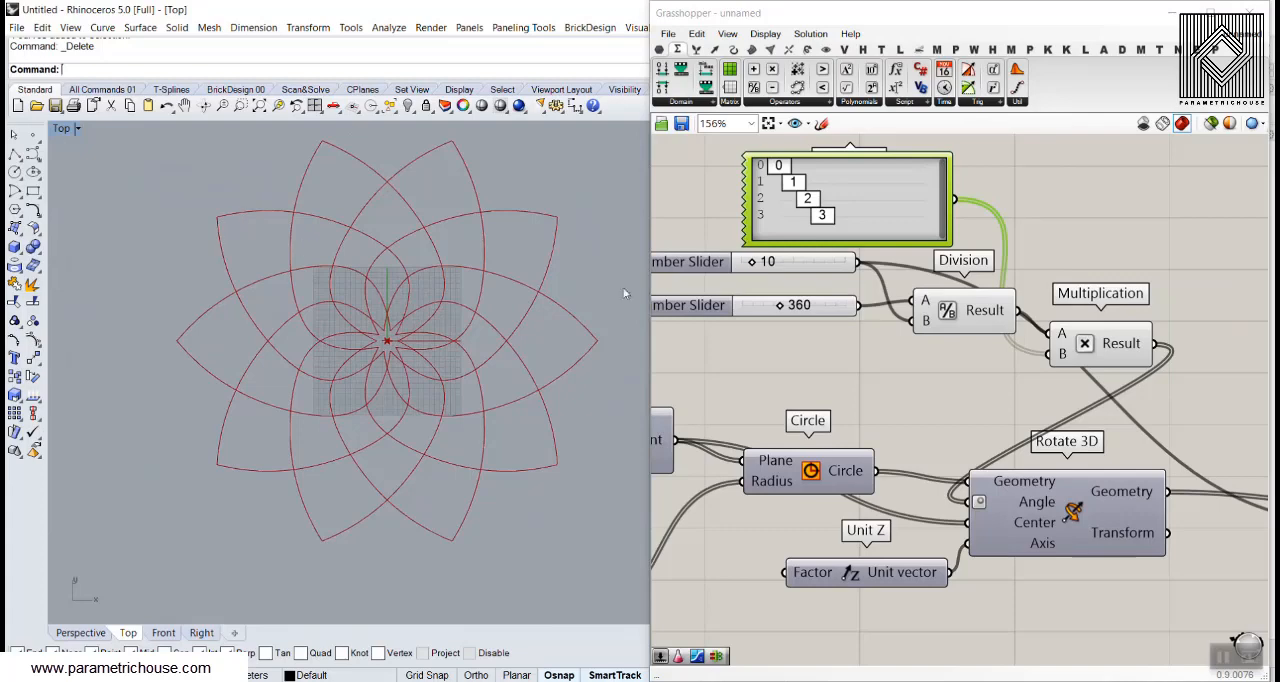
left_click_drag(797, 182, 840, 222)
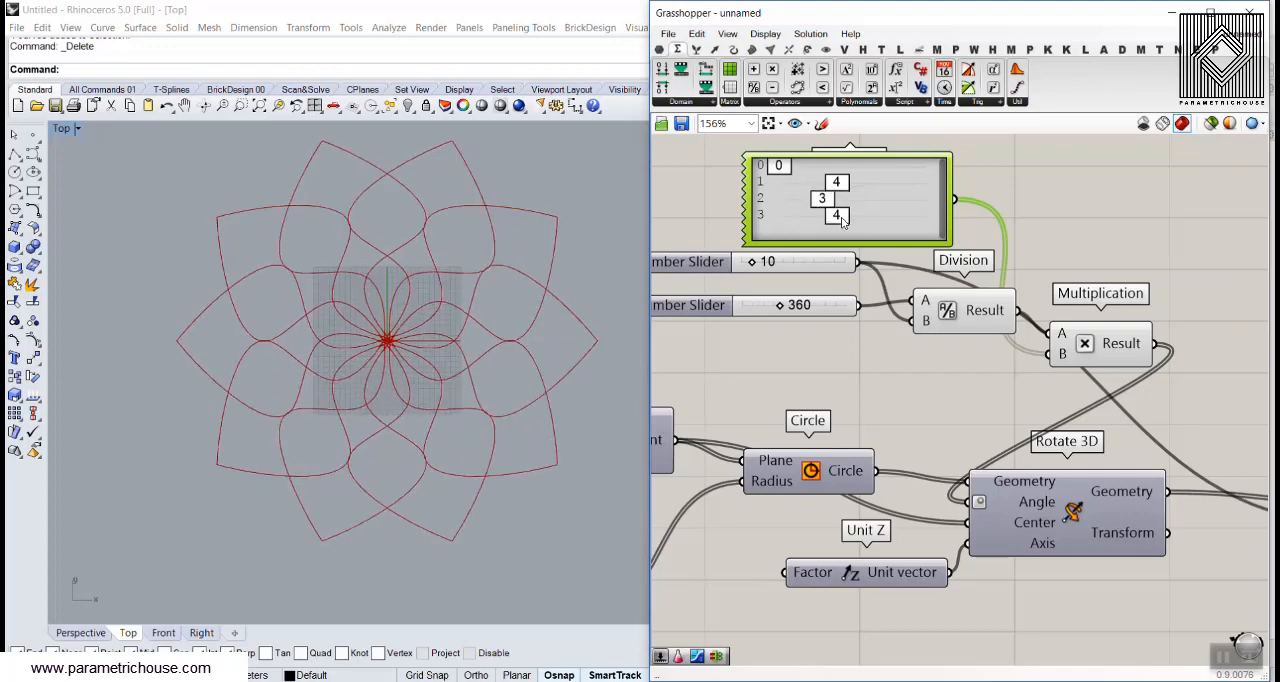
scroll(417, 355, "down", 6)
right_click_drag(417, 355, 362, 355)
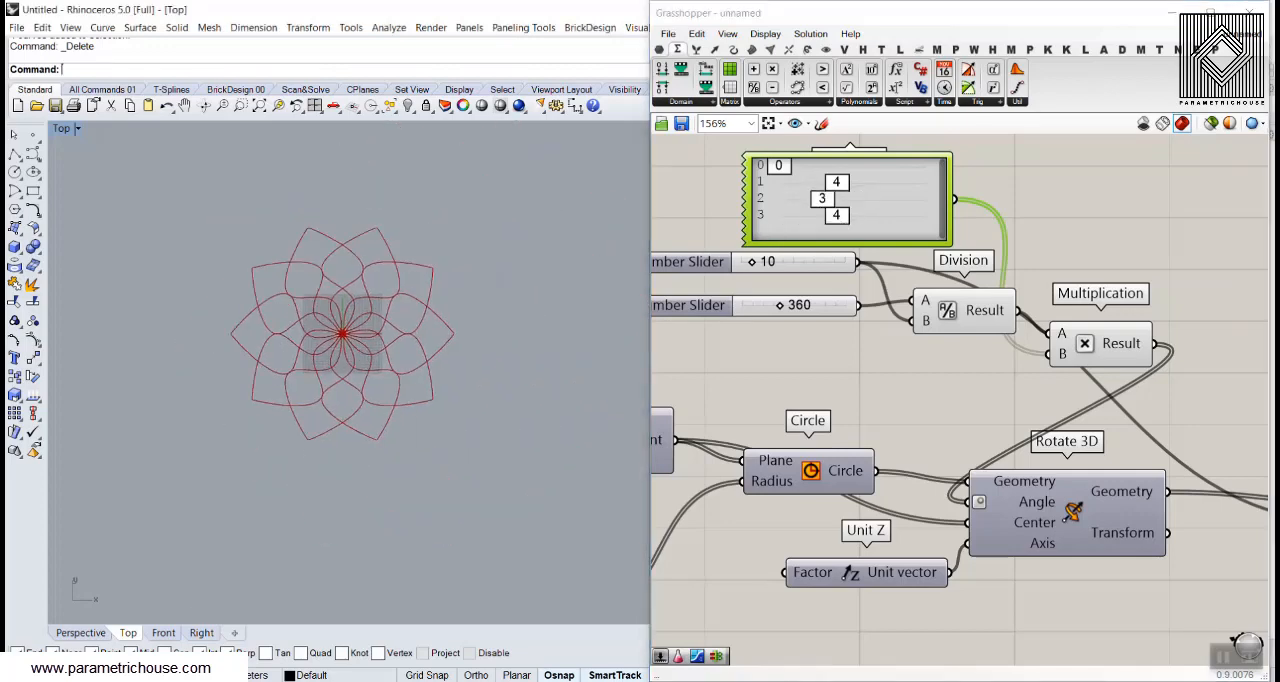
Show the model in perspective and raise the first three genes of the height Gene Pool to 280.88, 222.35 and 152.14
left_click(86, 636)
right_click_drag(322, 470, 338, 450)
scroll(1026, 390, "down", 5)
right_click_drag(867, 388, 984, 368)
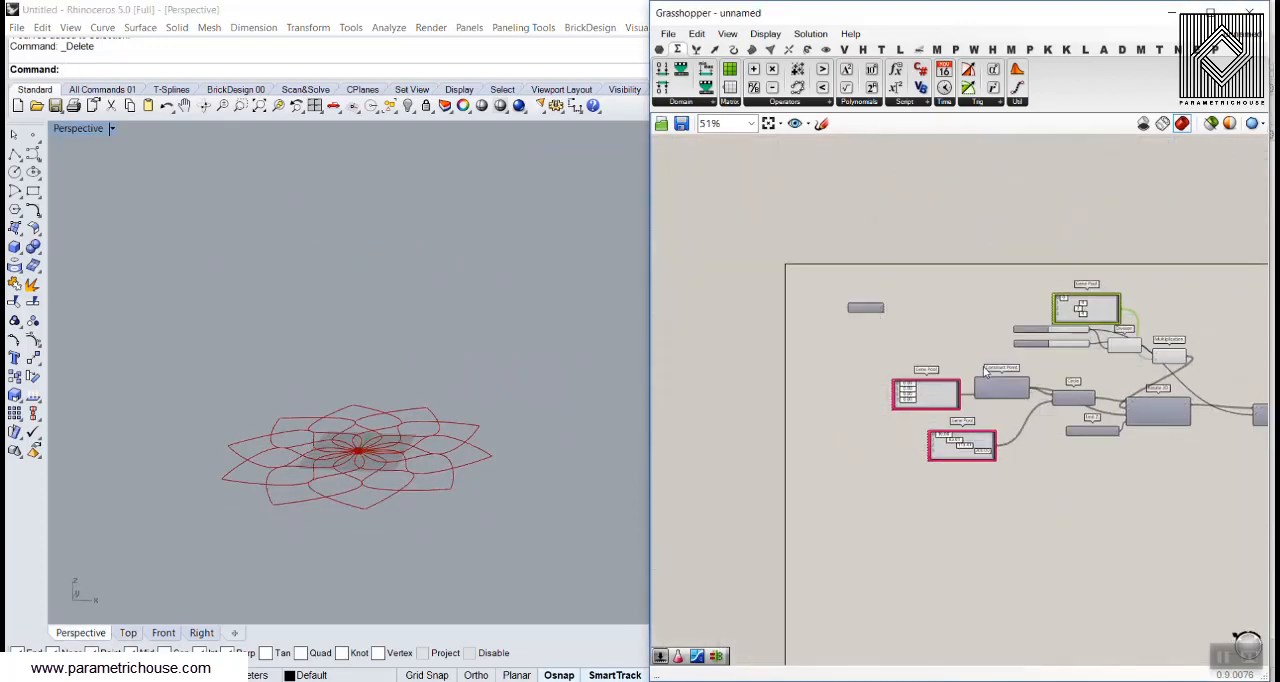
scroll(943, 395, "up", 7)
mouse_move(786, 425)
left_mouse_down()
mouse_move(804, 432)
mouse_move(785, 404)
left_mouse_up()
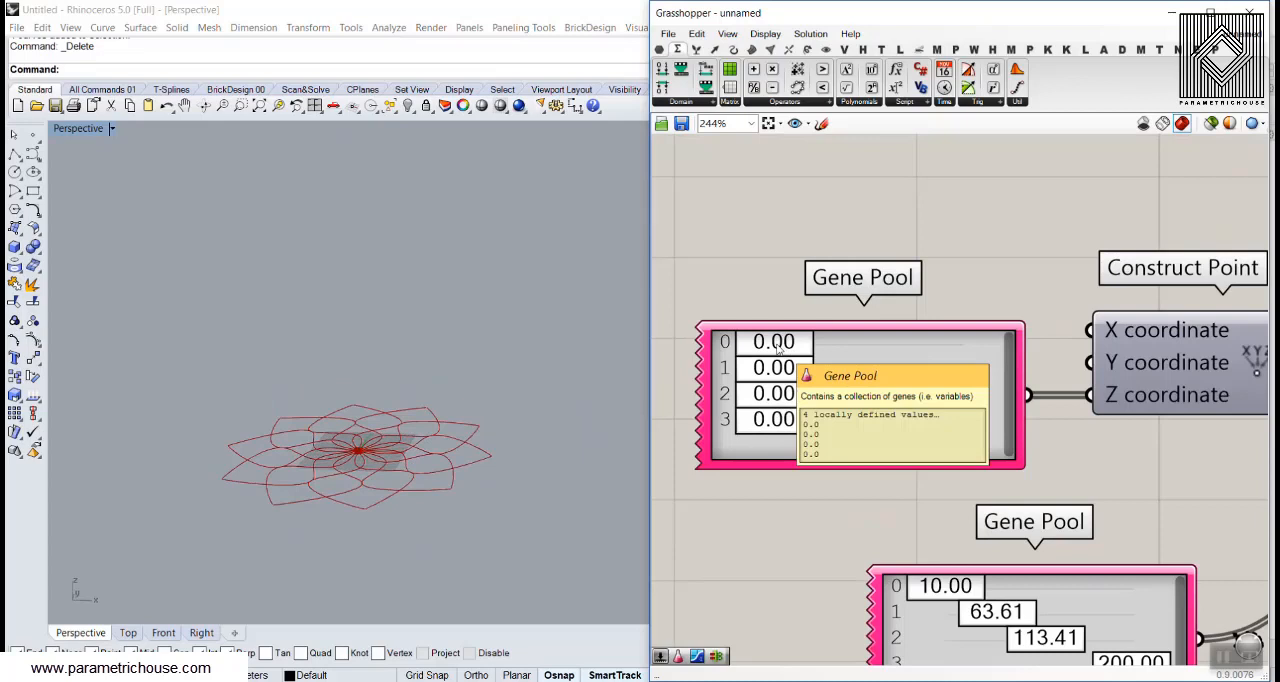
left_click_drag(778, 346, 812, 402)
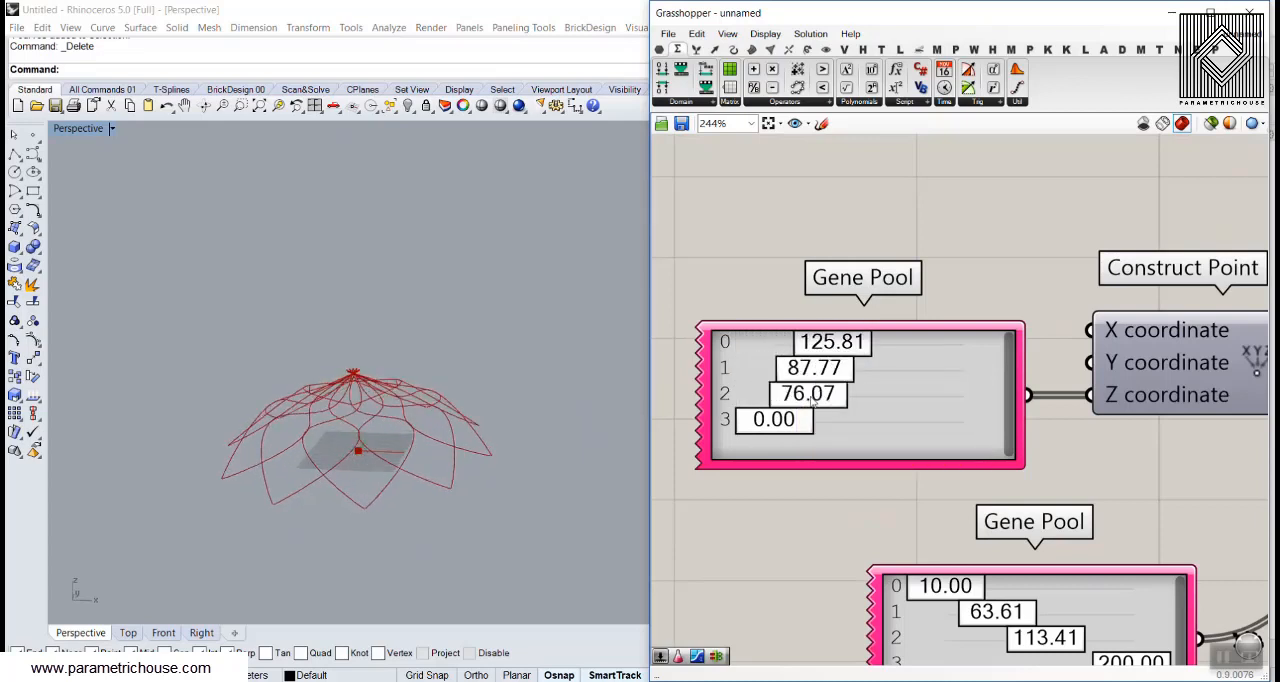
left_click_drag(834, 352, 842, 400)
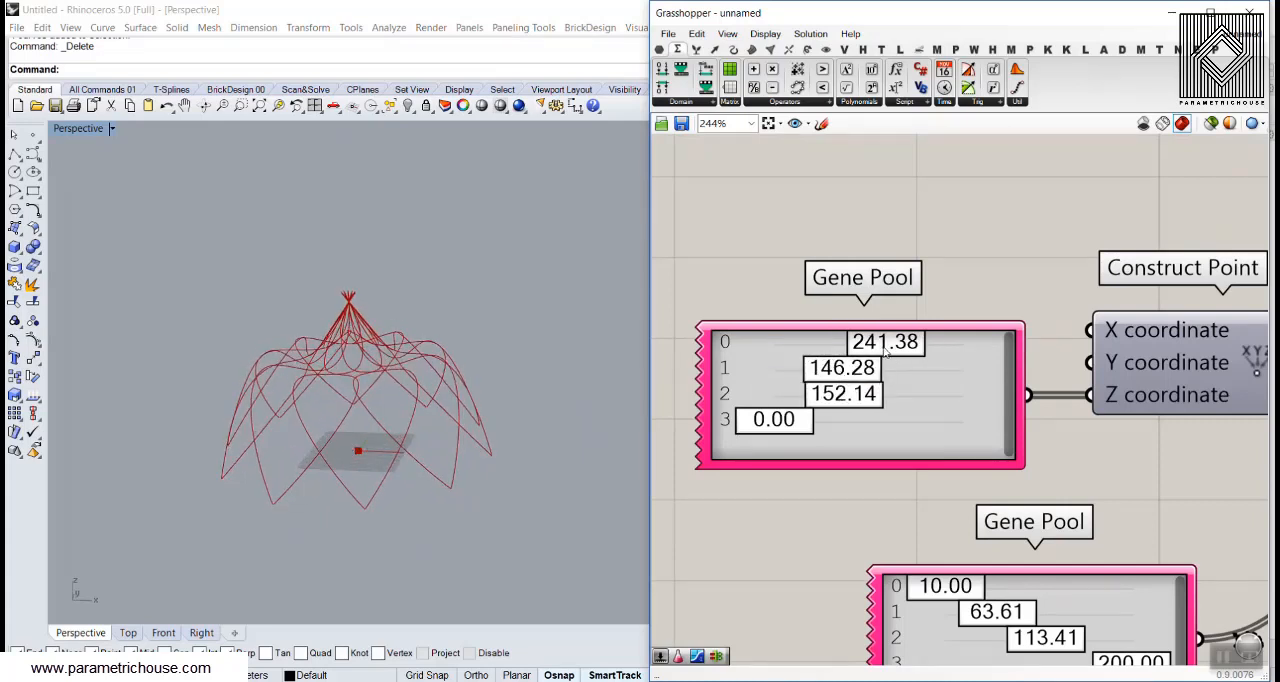
left_click_drag(886, 352, 884, 377)
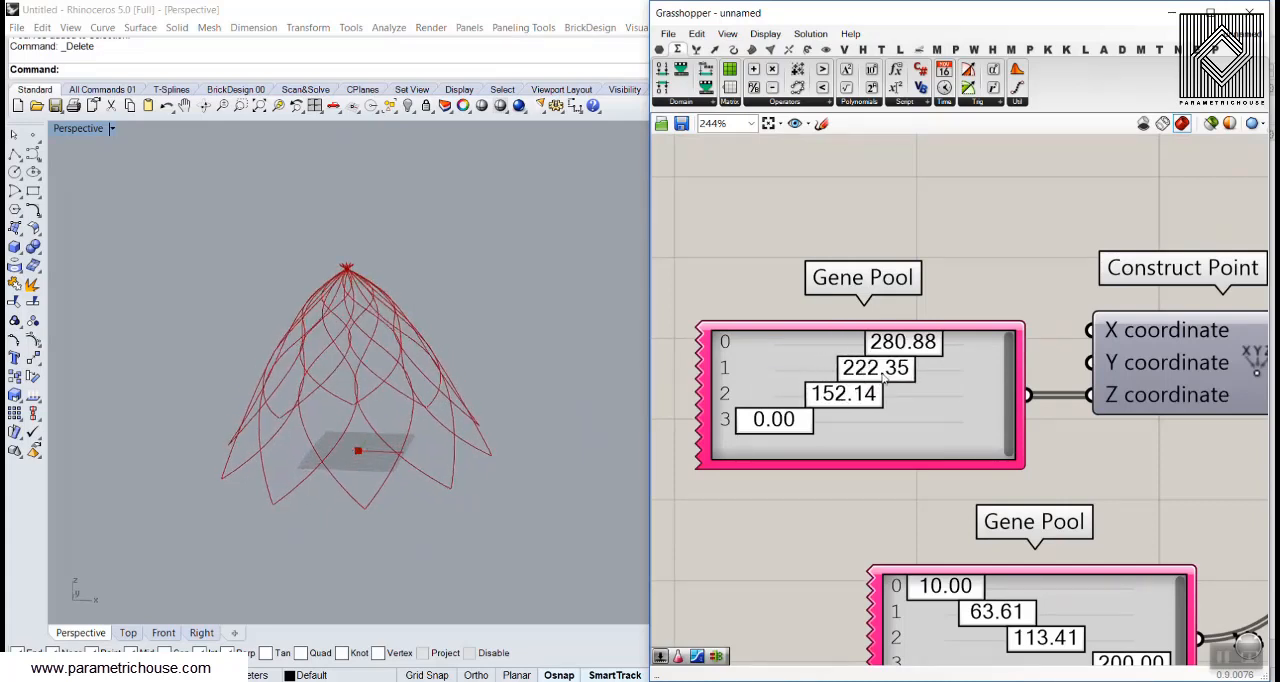
Reduce the last gene of the radius Gene Pool to 98.55 and check the shell shape
right_click_drag(907, 475, 865, 370)
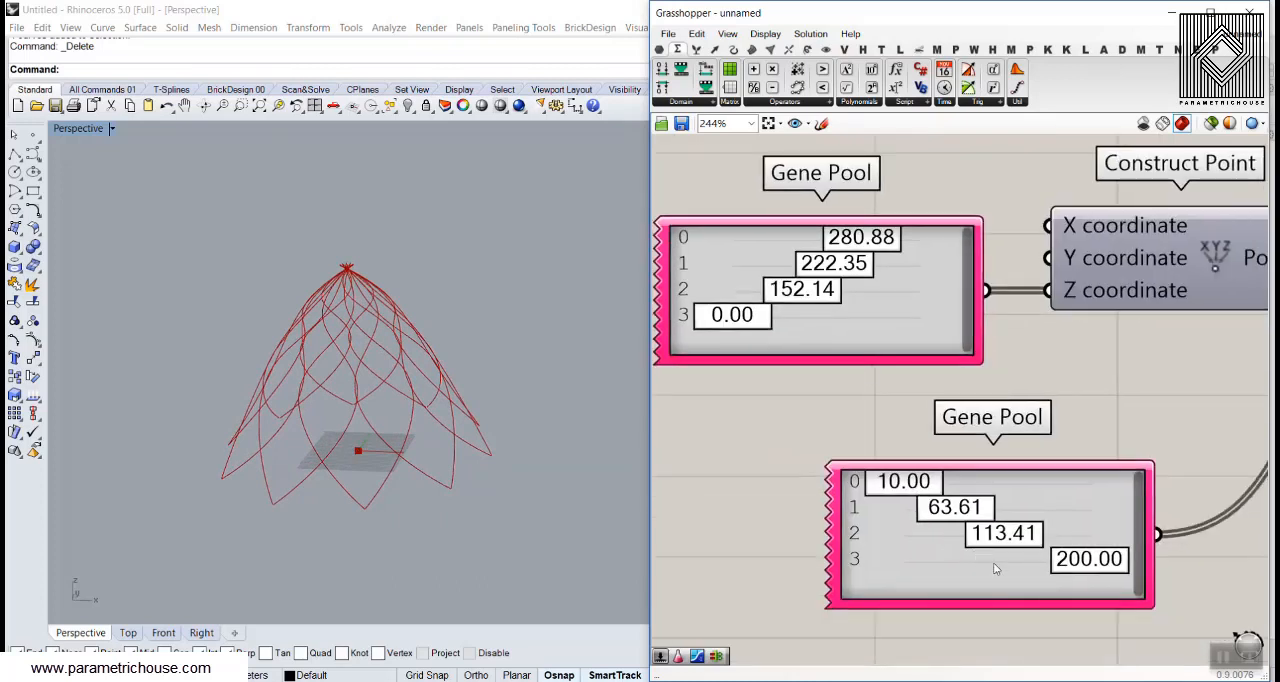
left_click_drag(1070, 563, 970, 563)
right_click_drag(395, 410, 394, 449)
scroll(812, 350, "down", 4)
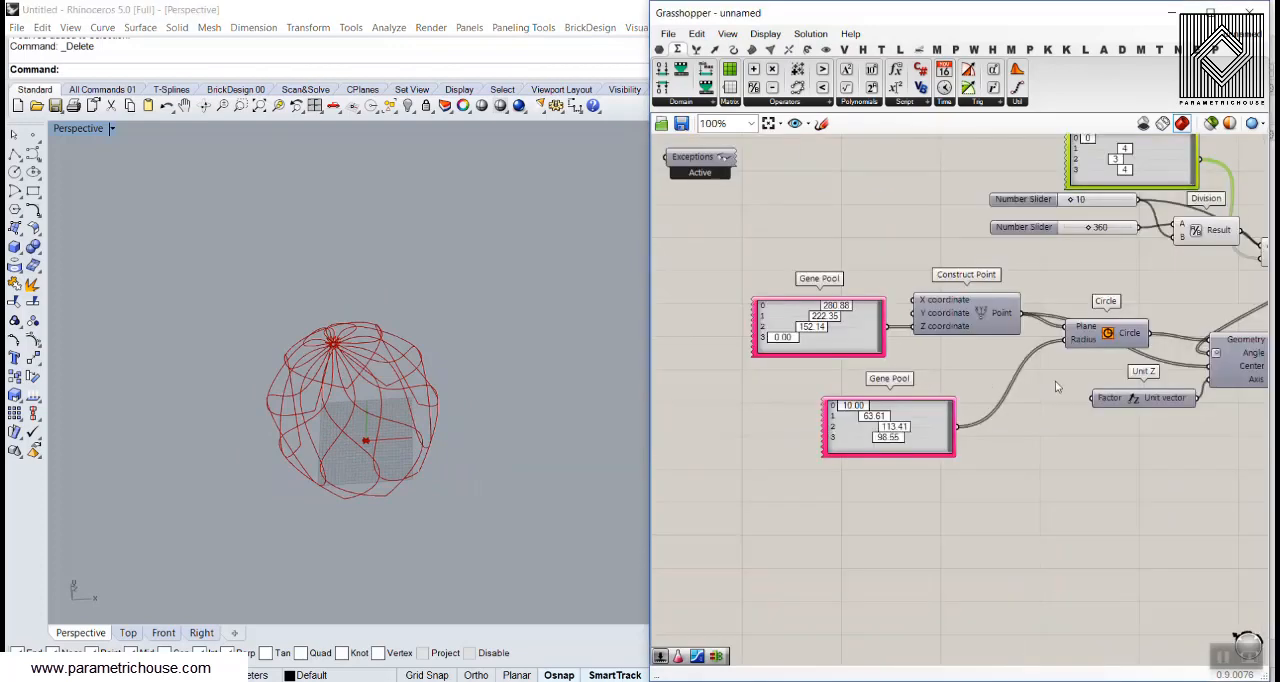
Increase the division count slider to 16
right_click_drag(1057, 386, 808, 386)
scroll(849, 230, "up", 3)
left_click_drag(802, 166, 810, 166)
right_click_drag(1040, 277, 1066, 437)
scroll(1031, 200, "up", 2)
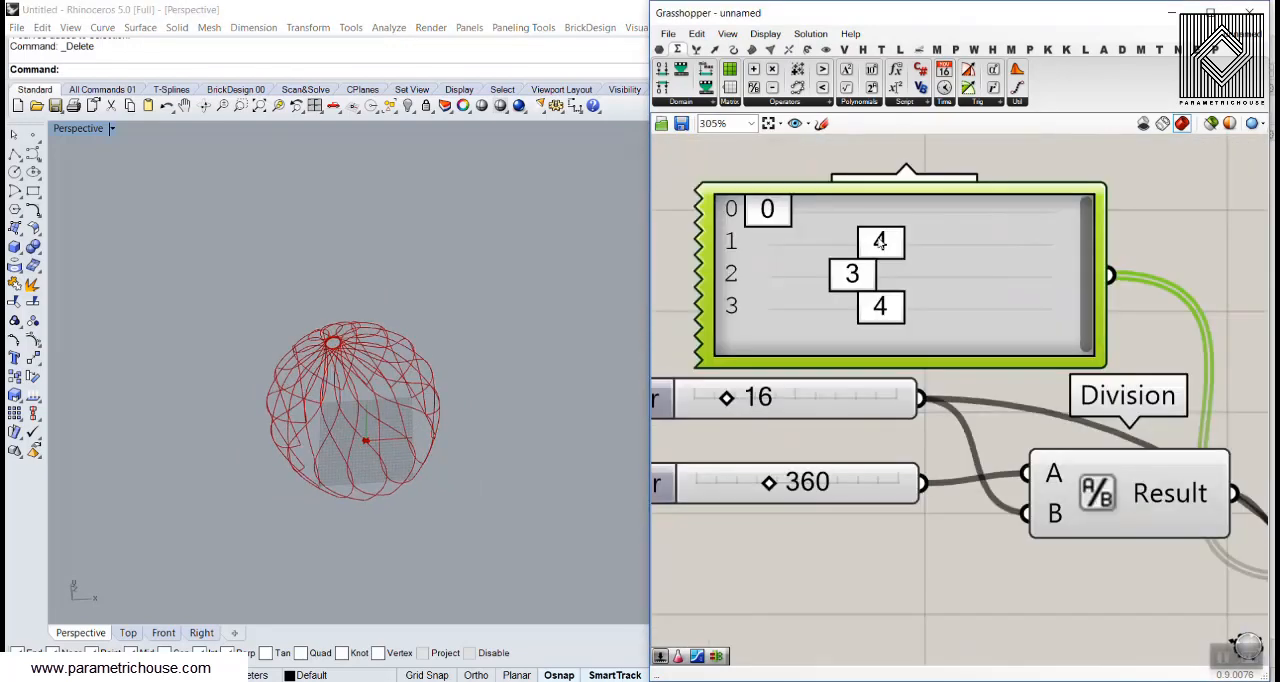
Set genes 1, 2 and 3 of the angle Gene Pool to 1, 2 and 3 and view the shell from the side
left_click_drag(879, 241, 799, 247)
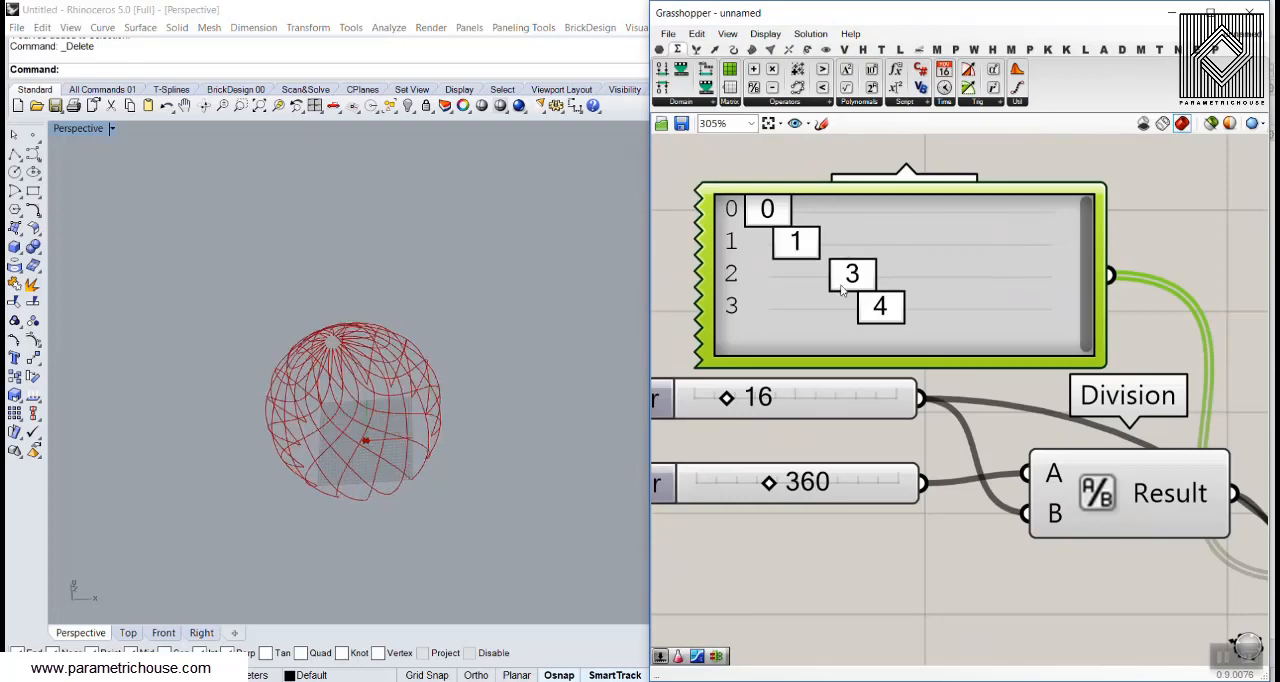
left_click_drag(841, 285, 815, 277)
left_click_drag(881, 309, 842, 308)
left_click(262, 419)
right_click_drag(262, 419, 297, 321)
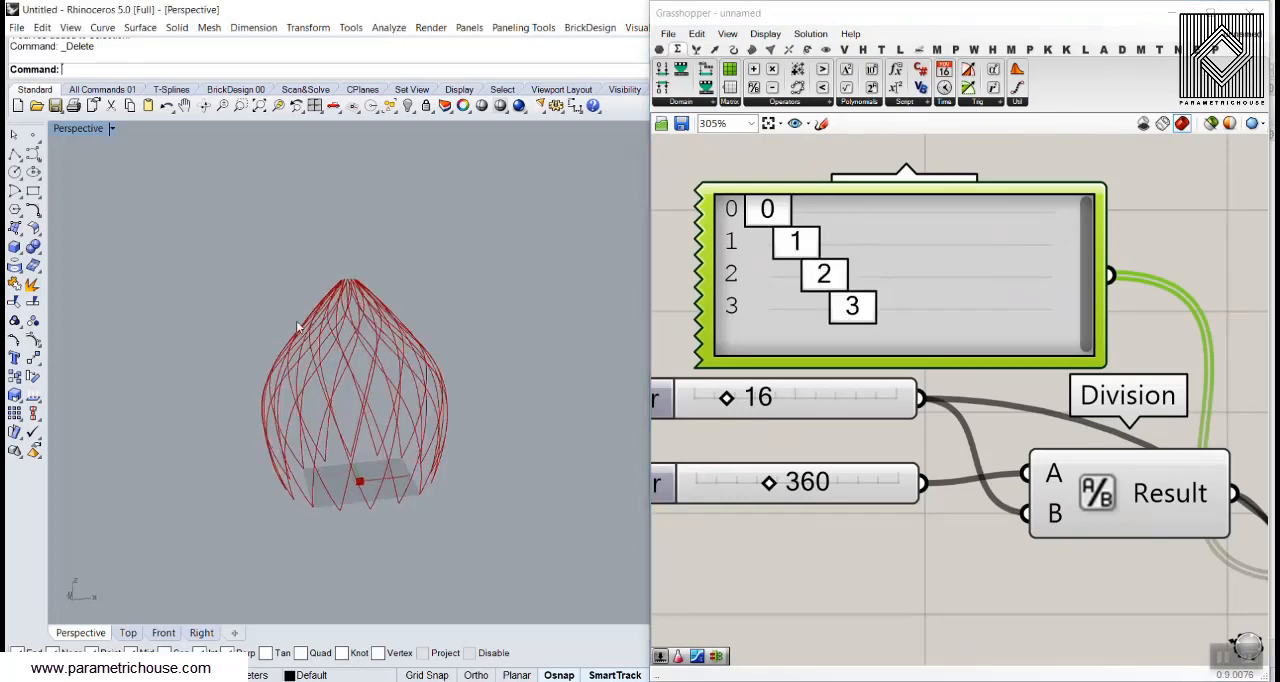
Lower the first three genes of the height Gene Pool to 228.22, 172.03 and 88.94 and check the shell up close
right_click_drag(366, 354, 442, 356)
scroll(1218, 337, "down", 5)
scroll(808, 476, "up", 5)
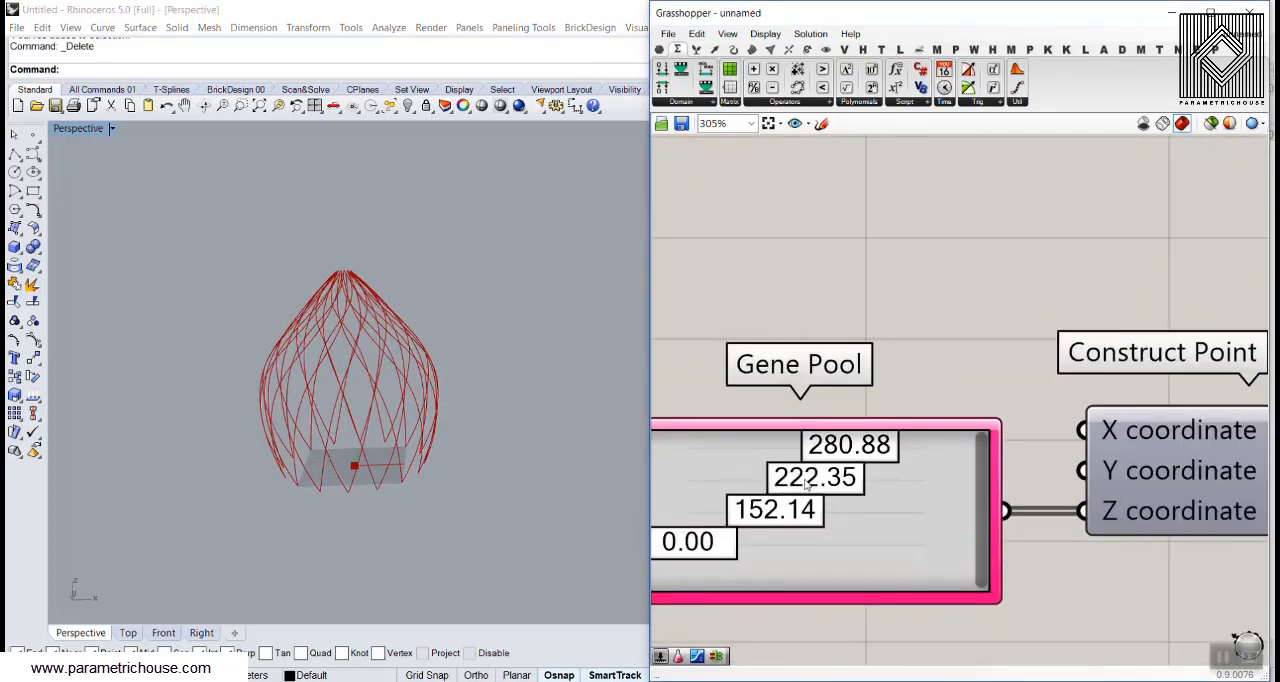
left_click_drag(855, 455, 820, 452)
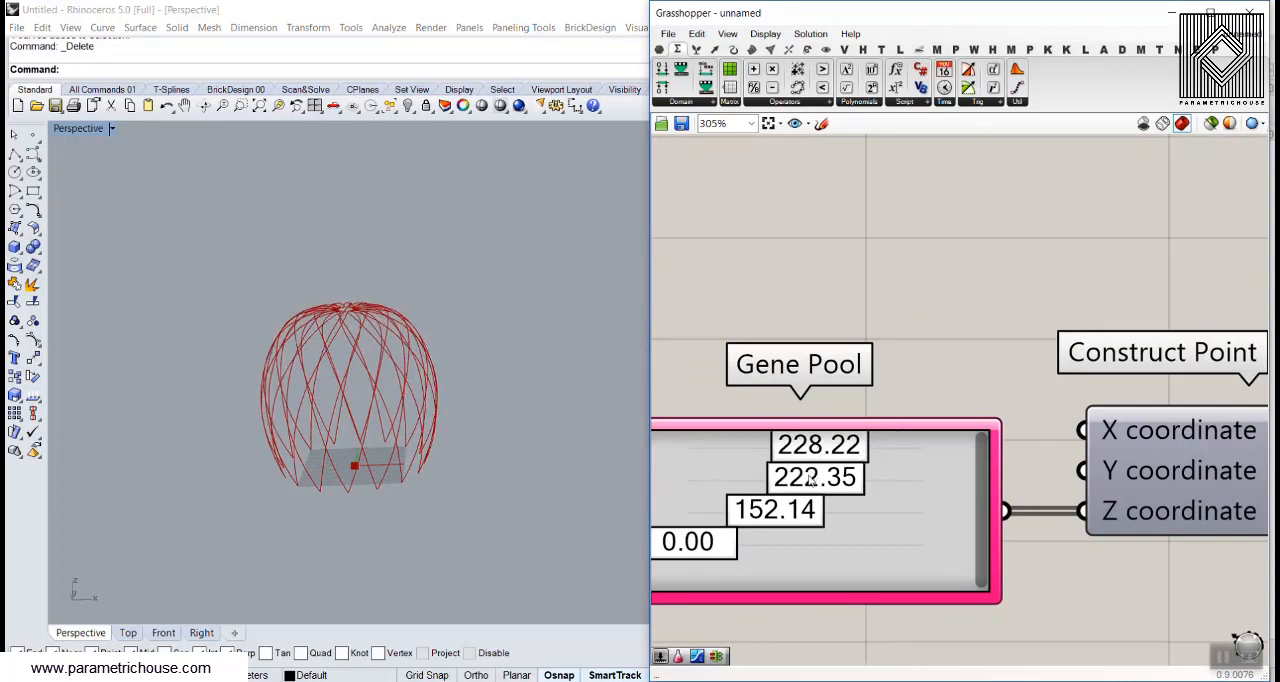
left_click_drag(768, 523, 731, 522)
left_click_drag(782, 480, 752, 487)
right_click_drag(309, 420, 288, 318)
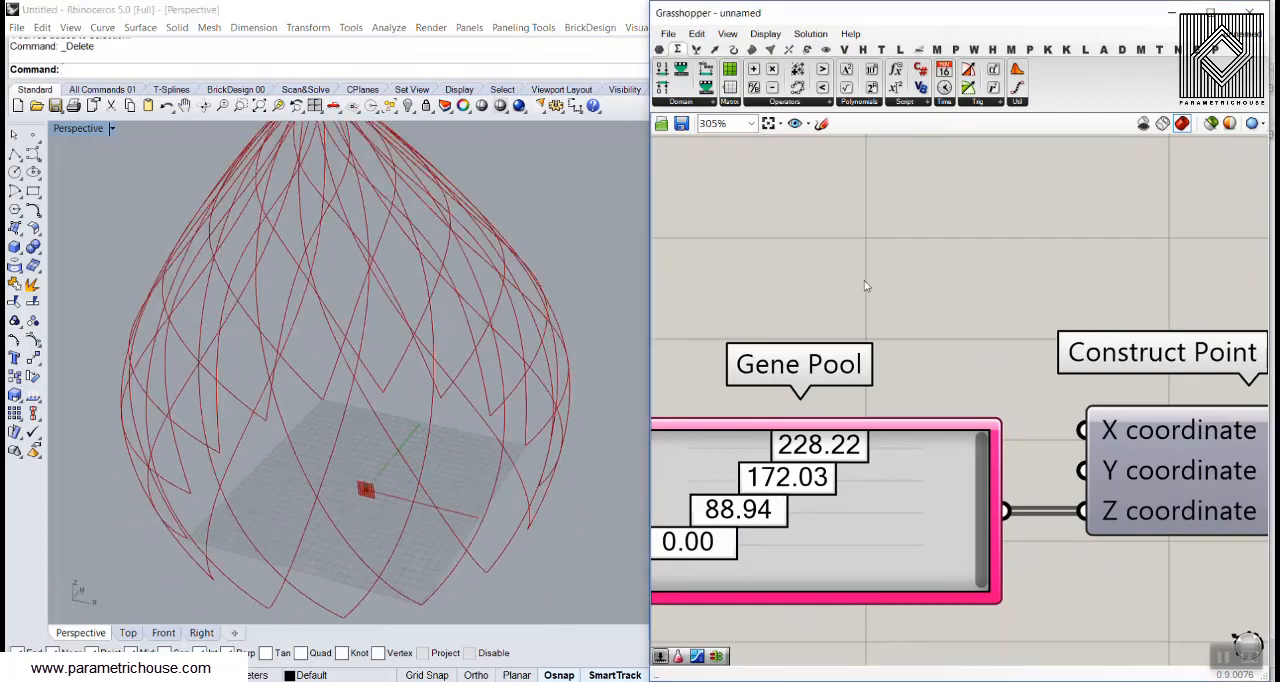
Examine which shell curves come from the Interpolate component and which come from the Mirror component
scroll(868, 288, "down", 11)
scroll(898, 298, "up", 7)
left_click(921, 414)
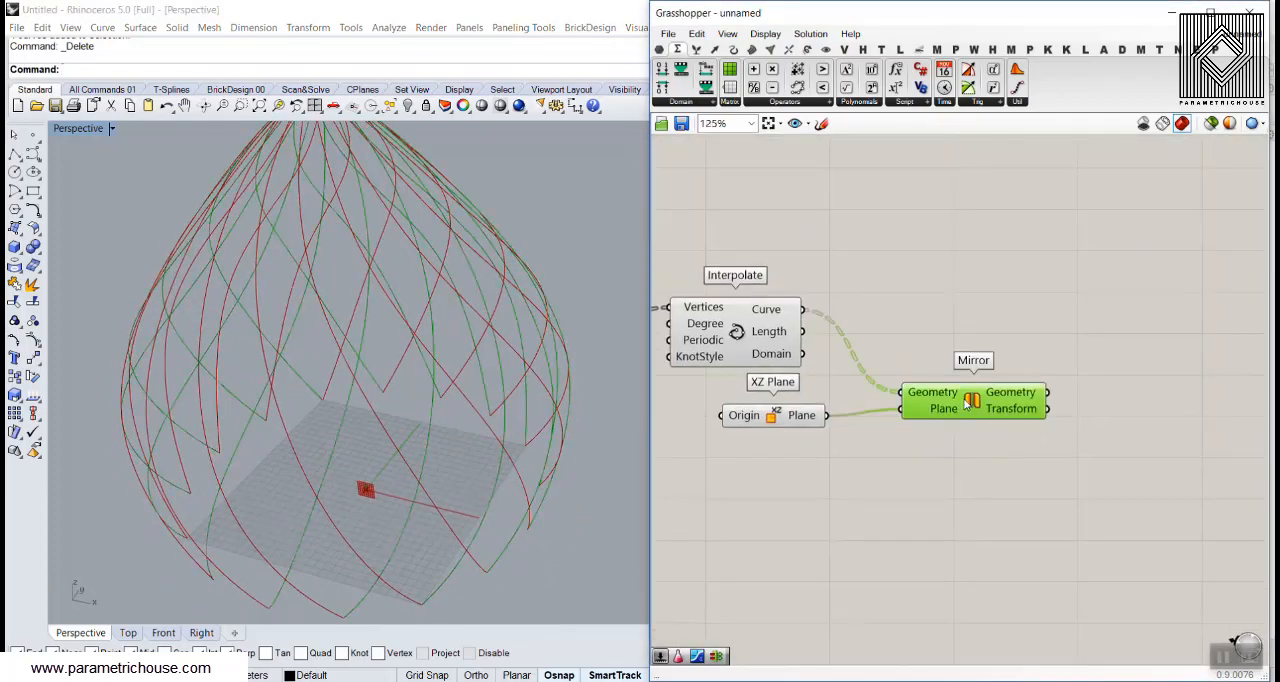
left_click(776, 316)
left_click_drag(774, 311, 752, 322)
left_click_drag(964, 395, 958, 402)
left_click(973, 319)
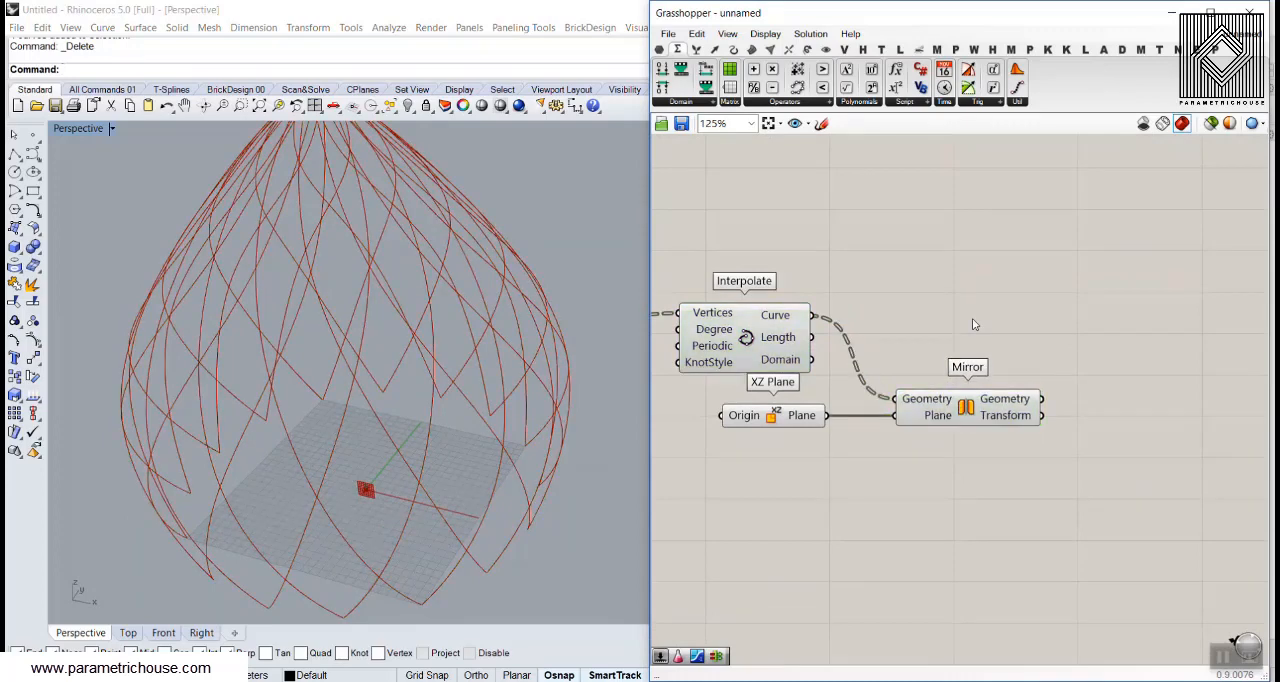
right_click_drag(471, 313, 353, 331)
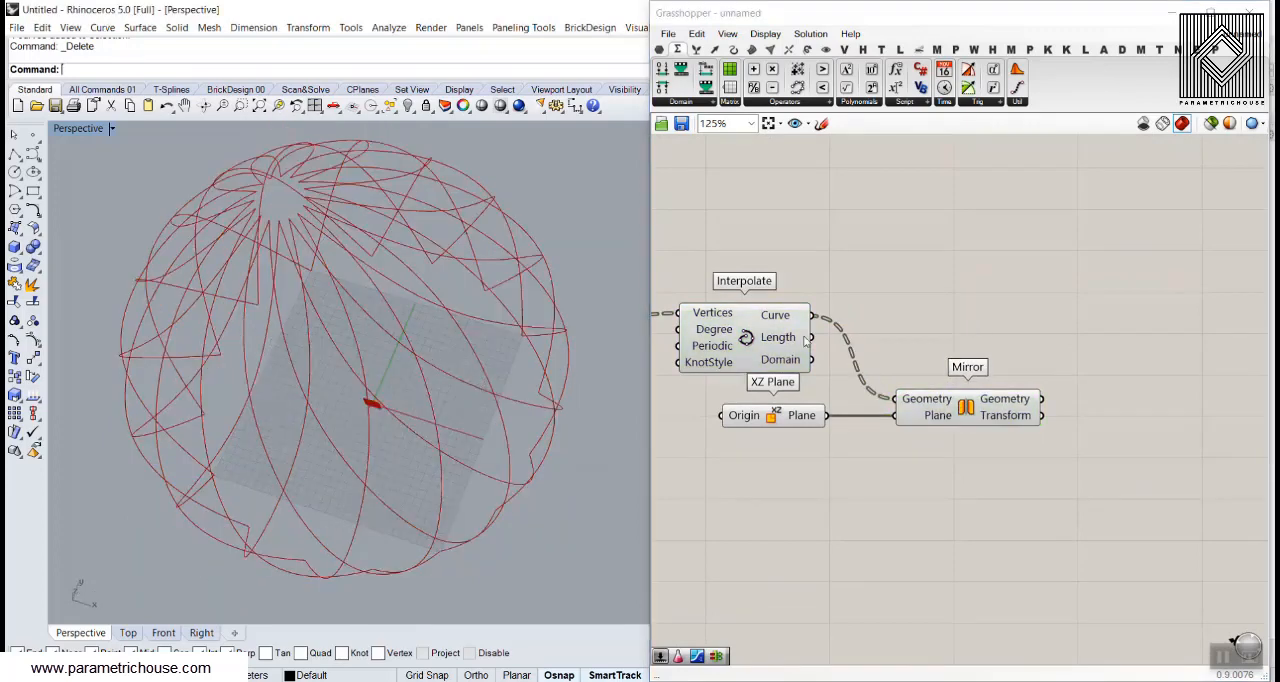
Add a Loft component above Mirror and connect the Interpolate curves to its Curves input
double_click(998, 331)
type("logt")
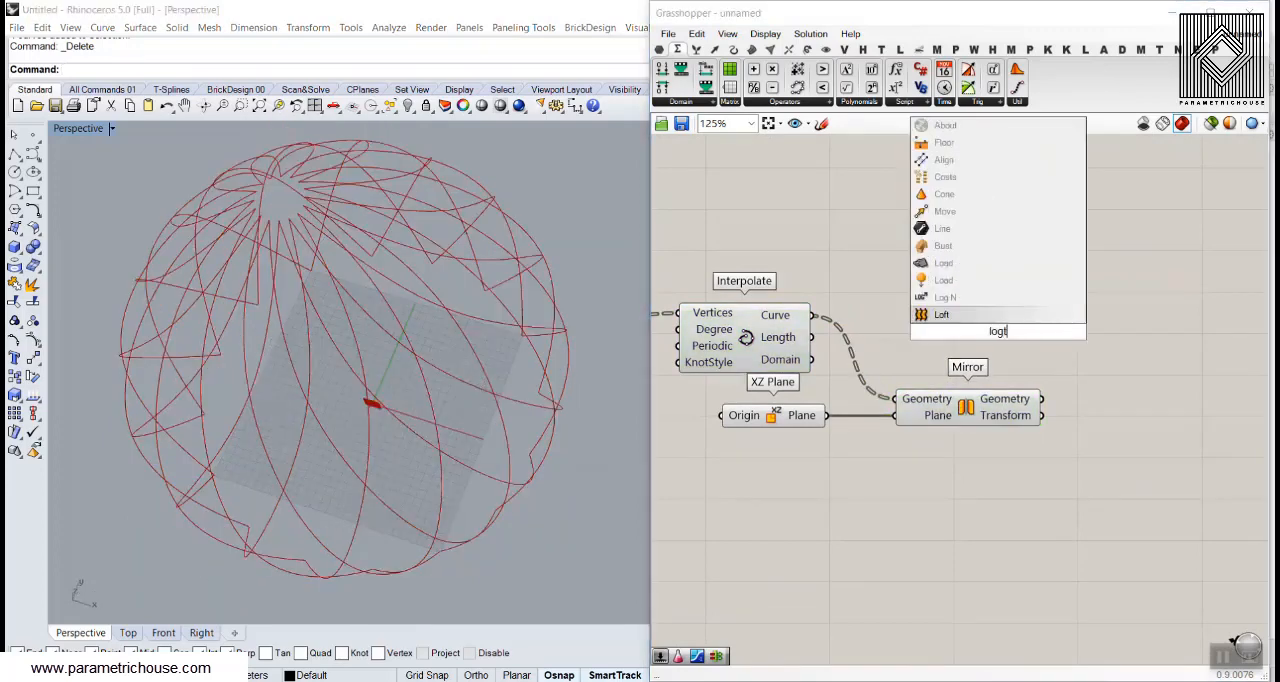
key("BackSpace")
key("BackSpace")
type("f")
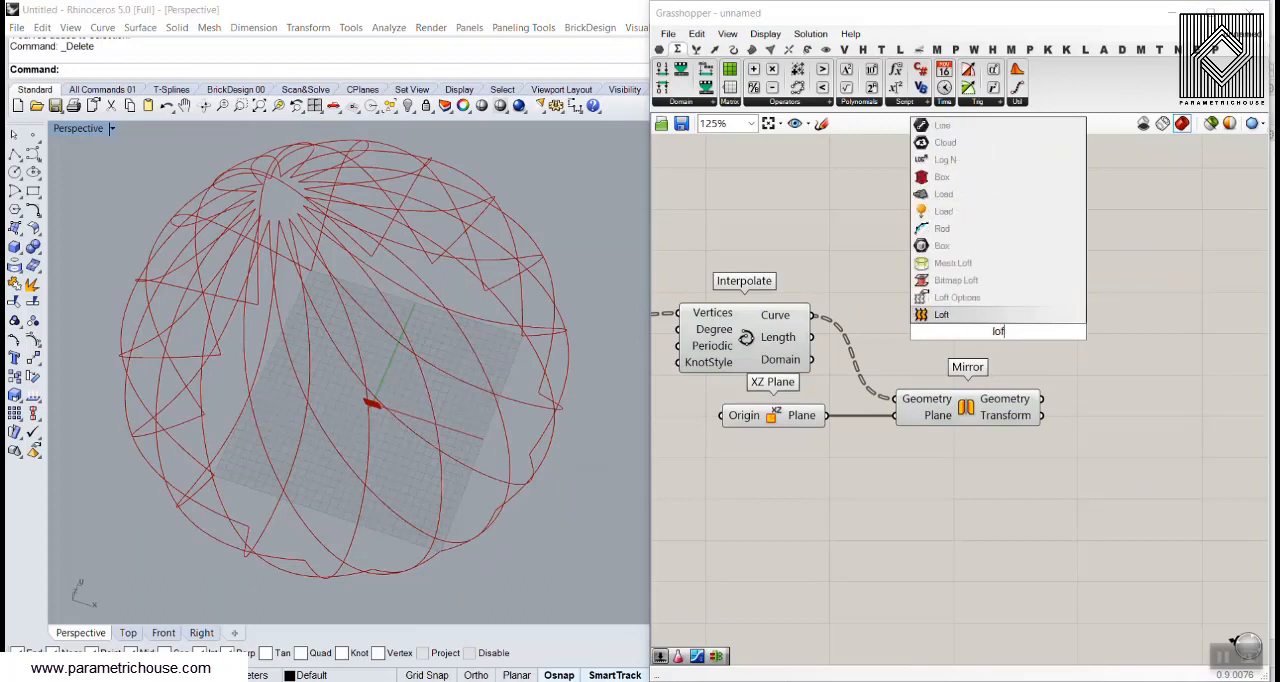
left_click(919, 316)
left_click_drag(812, 315, 1015, 318)
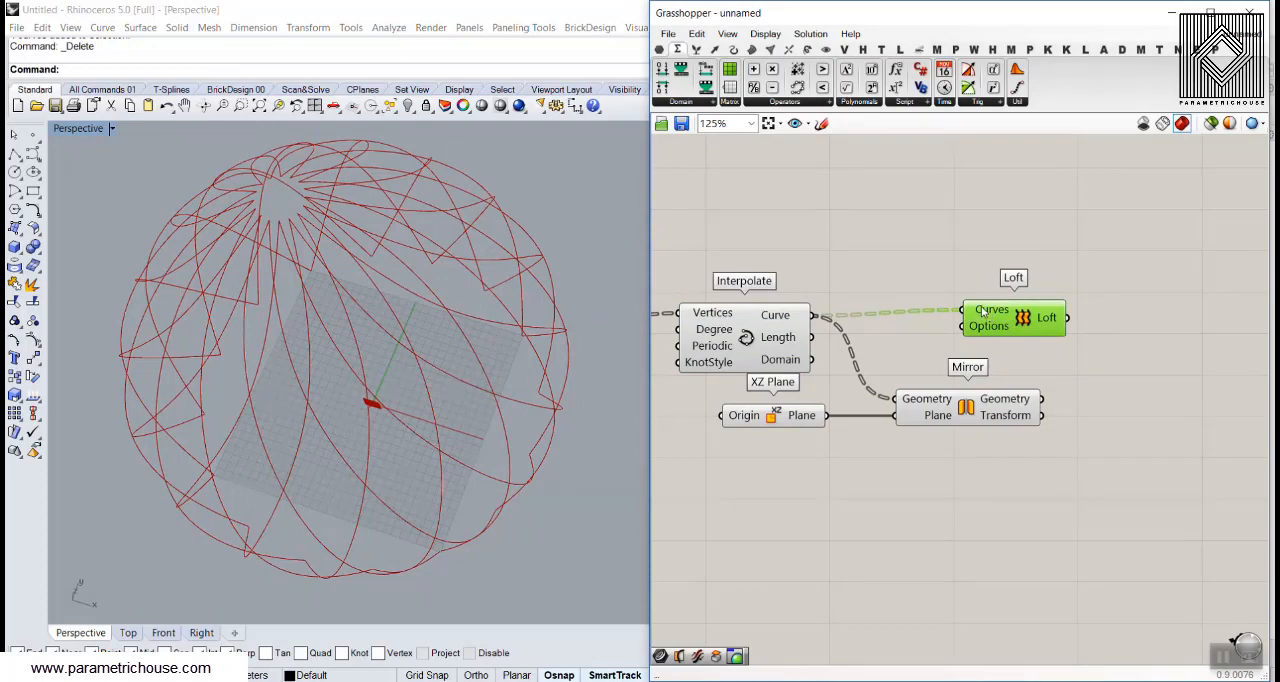
Inspect the data tree structure of the section curves arriving at the Loft's Curves input
mouse_move(983, 313)
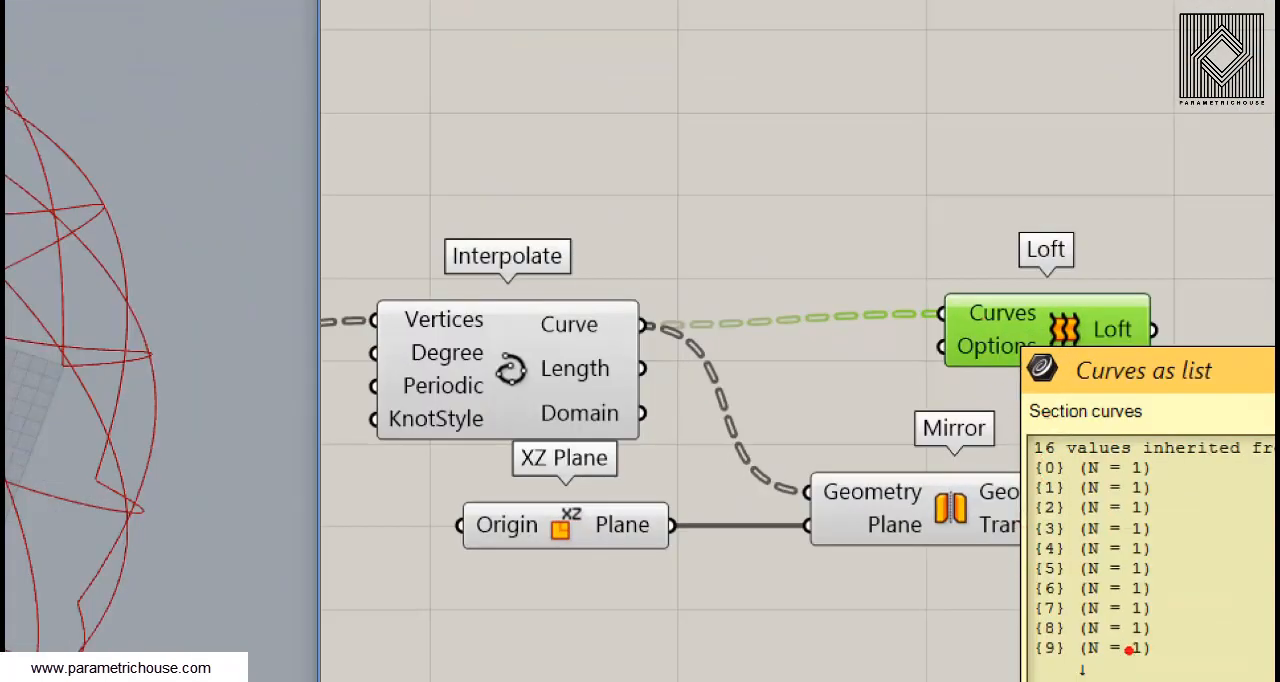
left_click_drag(1021, 449, 1163, 485, "ctrl")
key("e")
left_click_drag(1022, 476, 1163, 499, "ctrl")
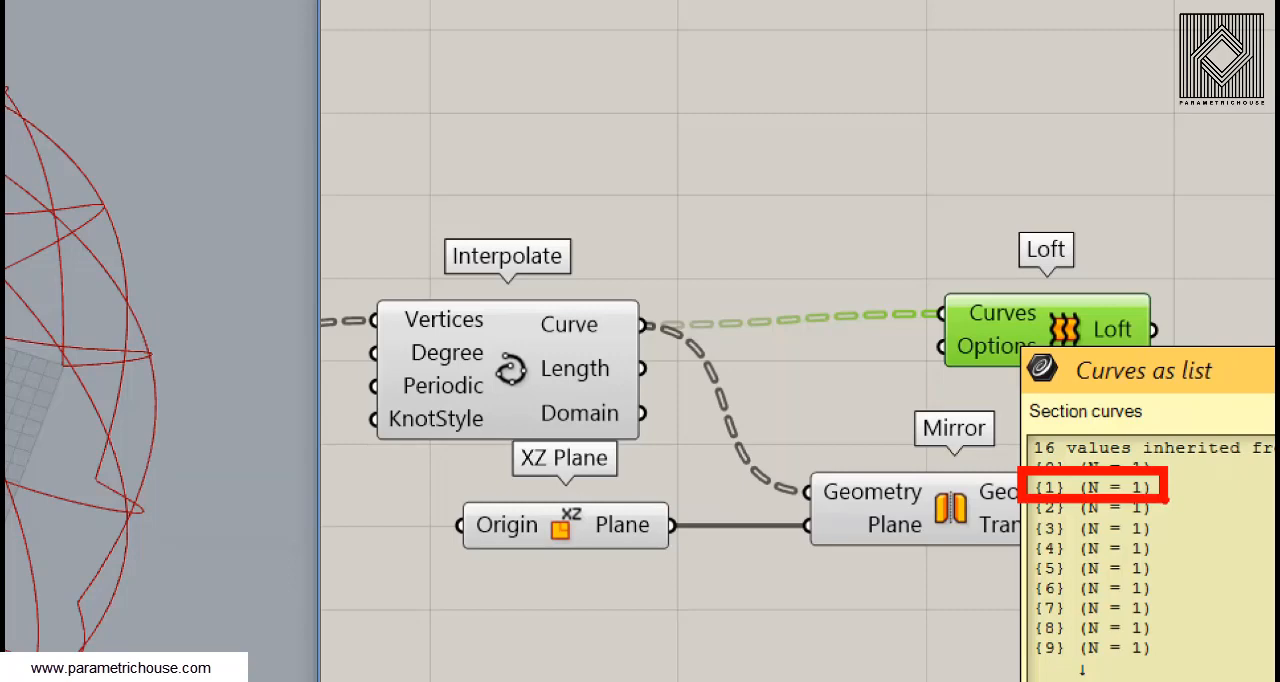
key("Escape")
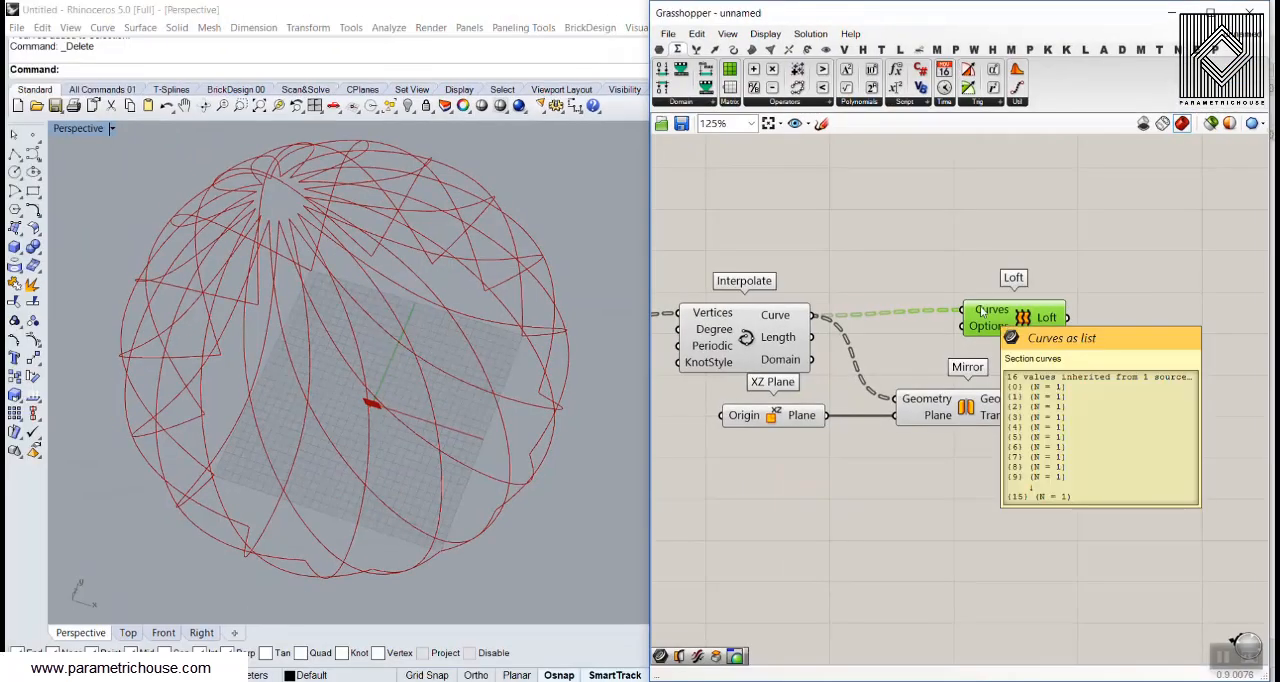
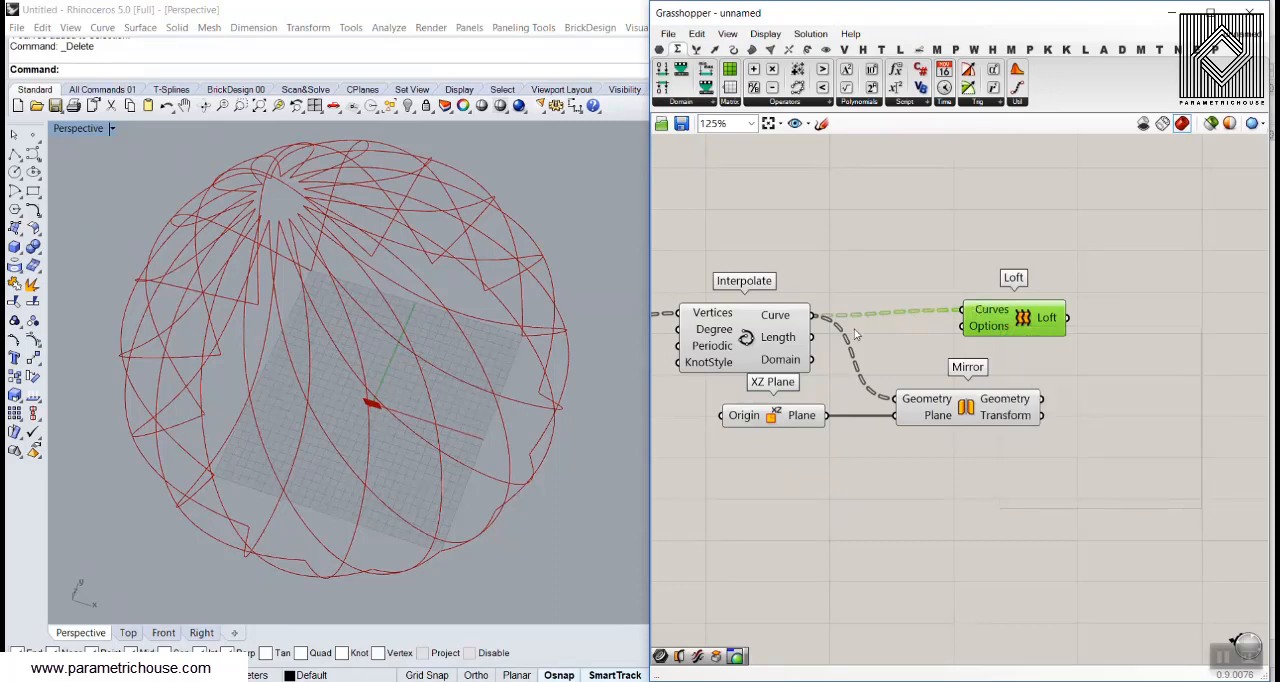
Flatten the Curve output of the Interpolate component so the loft runs through all twisted curves
right_click(803, 326)
left_click(812, 400)
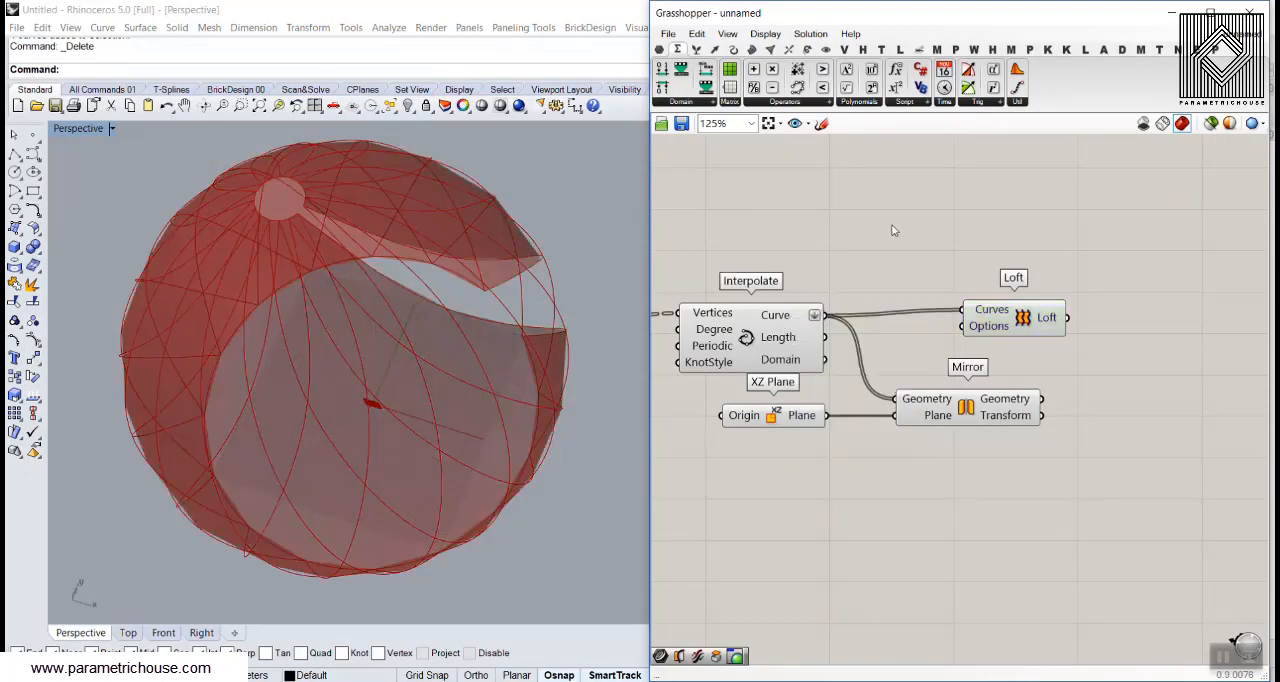
right_click_drag(432, 312, 378, 330)
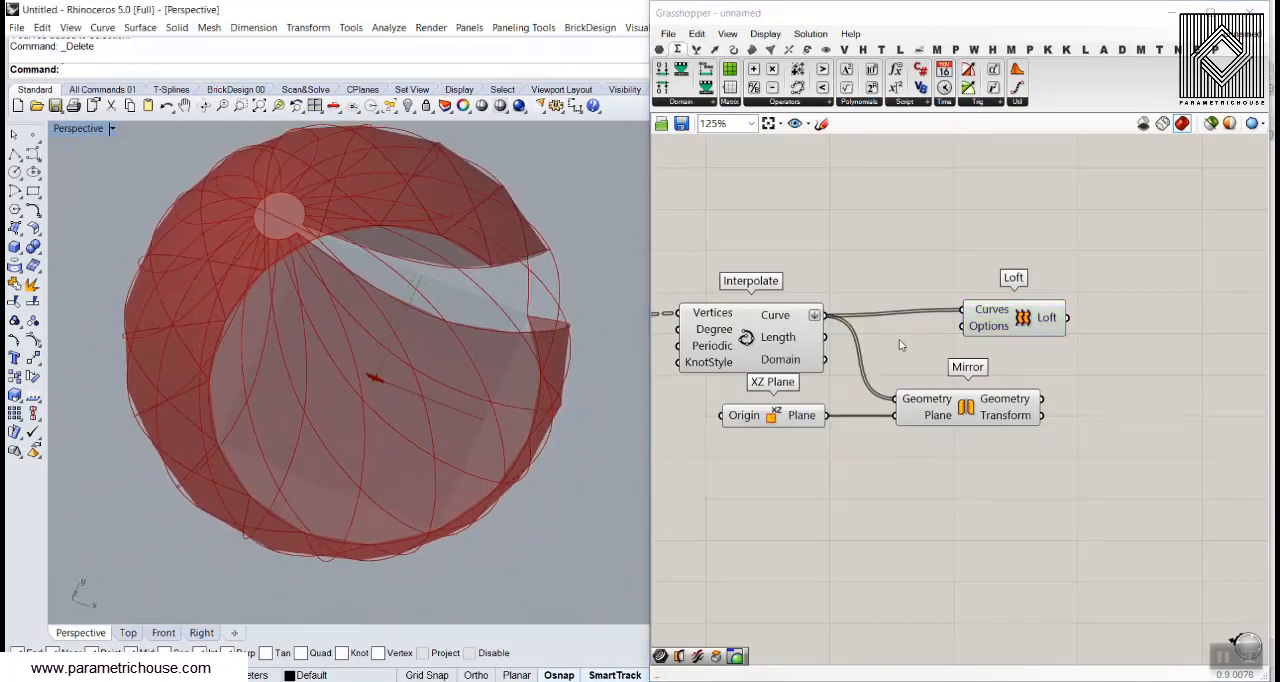
Enable Closed loft in the Loft component's options and check the shell from the side
right_click(976, 328)
mouse_move(985, 455)
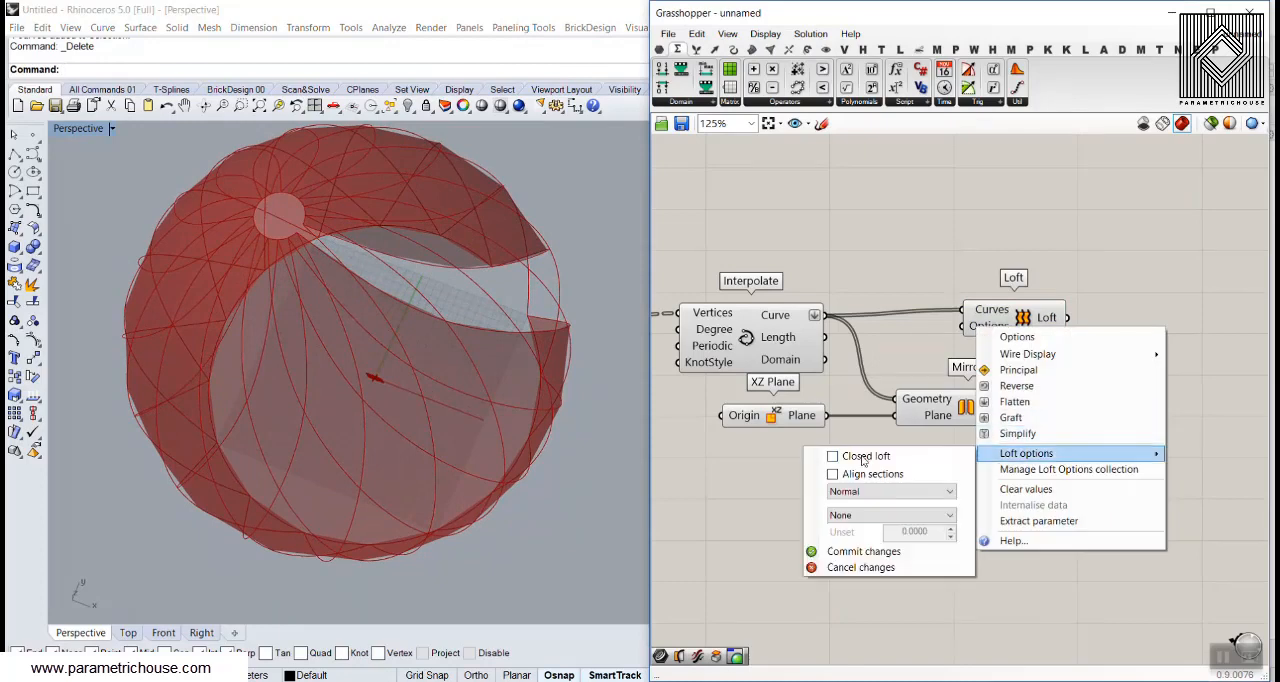
left_click(833, 456)
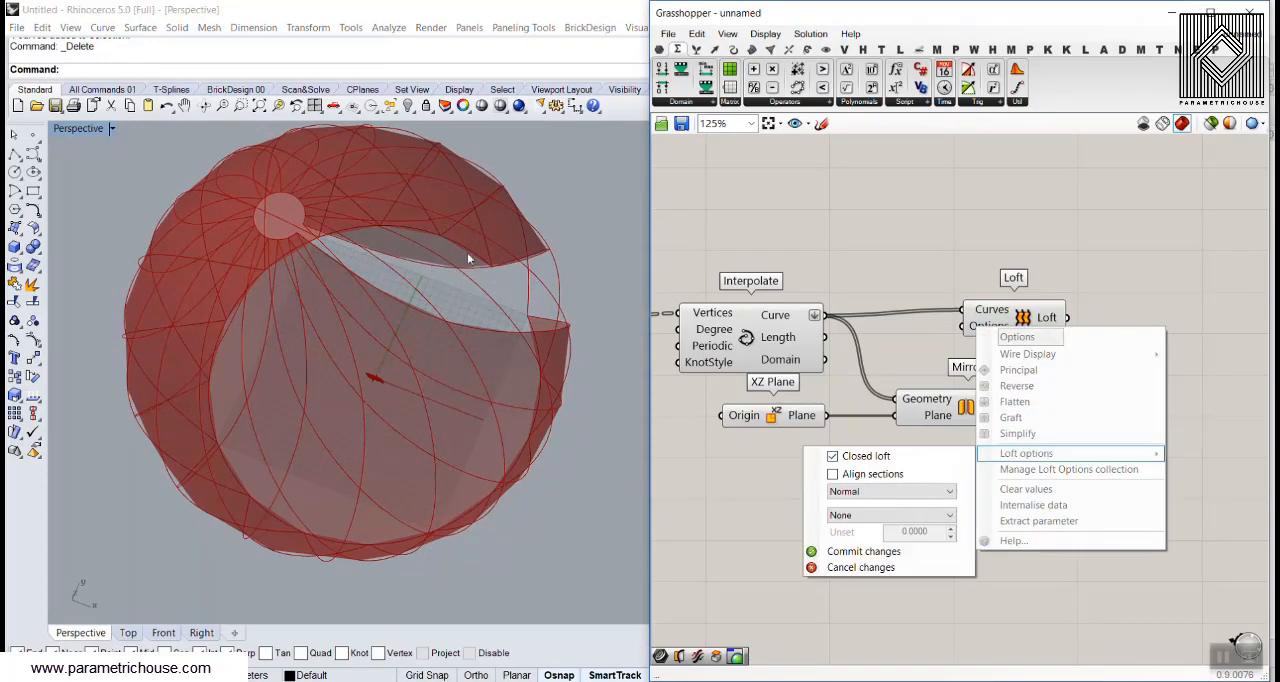
left_click(860, 551)
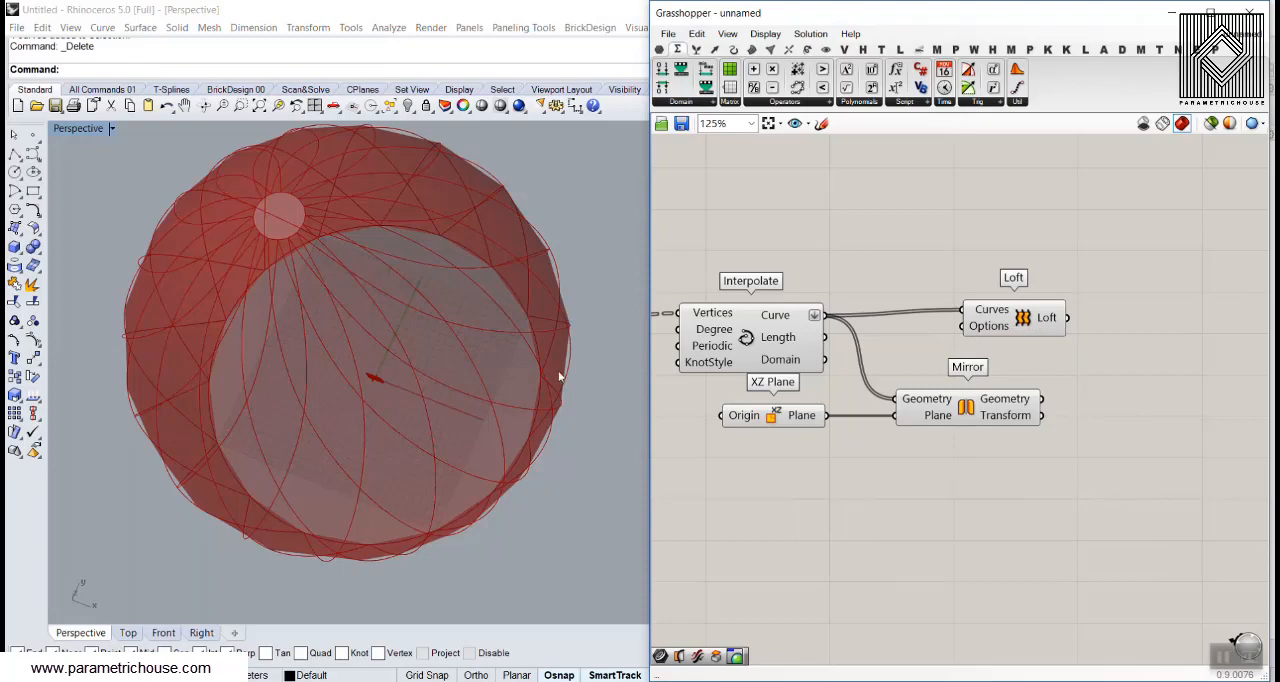
right_click_drag(559, 377, 557, 266)
scroll(569, 343, "down", 3)
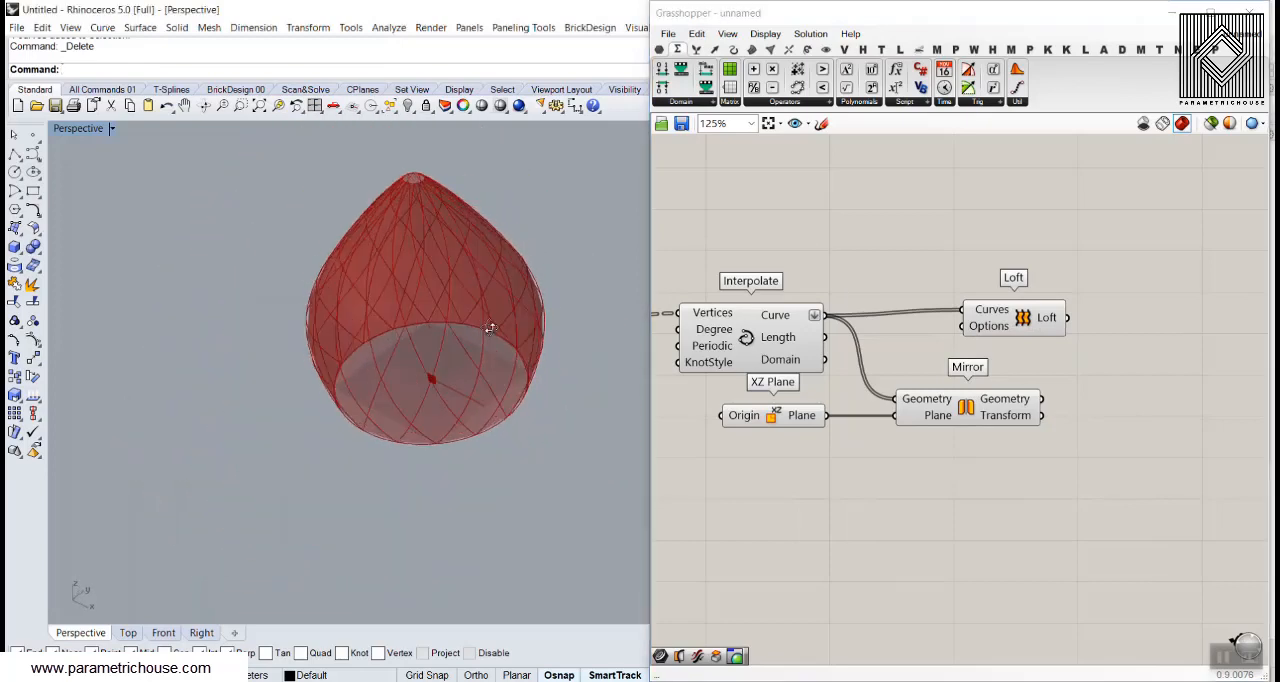
Bake the Loft output as a trial, inspect the surface up close and undo the bake
right_click(1052, 315)
left_click(1069, 362)
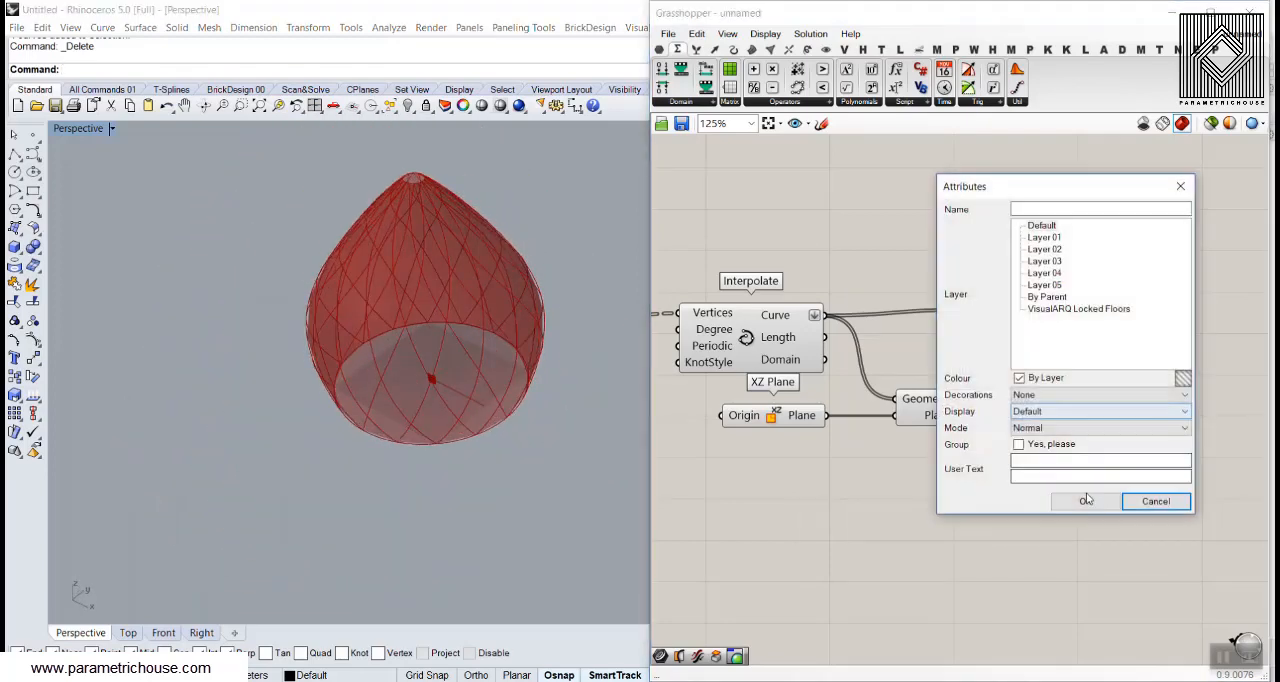
left_click(1086, 502)
right_click_drag(433, 288, 392, 326)
scroll(443, 319, "up", 6)
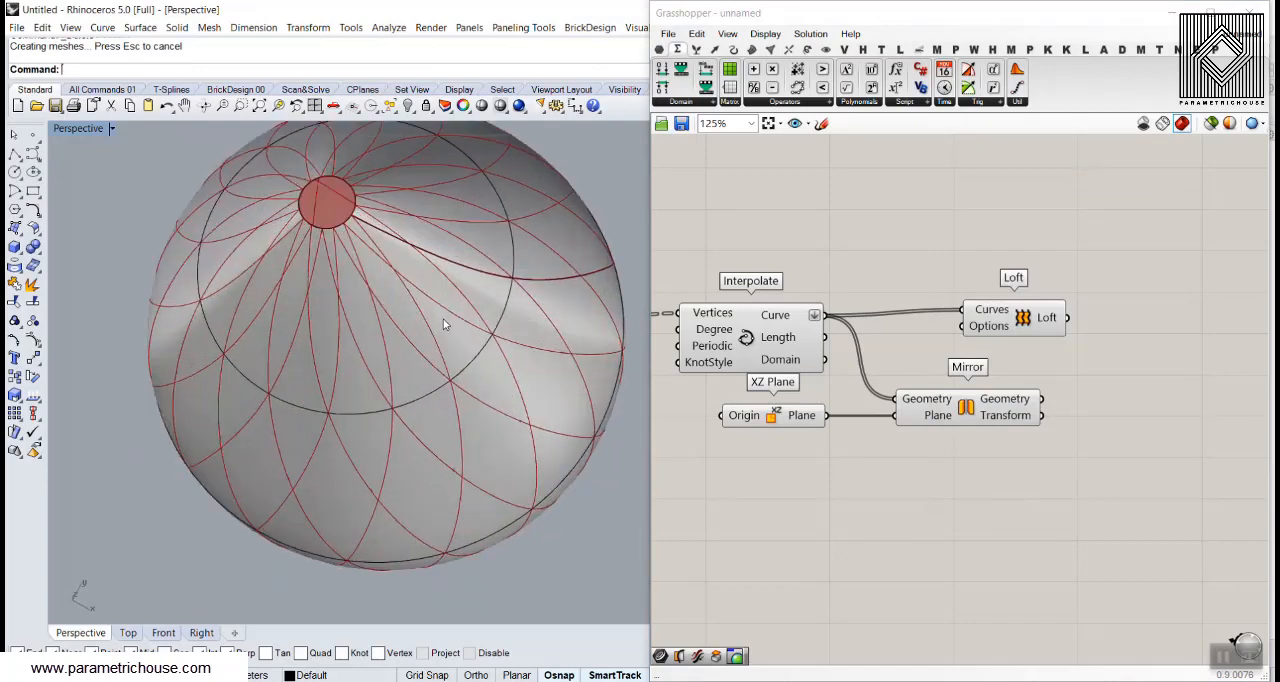
scroll(521, 312, "down", 2)
scroll(521, 312, "down", 2)
key("ctrl+z")
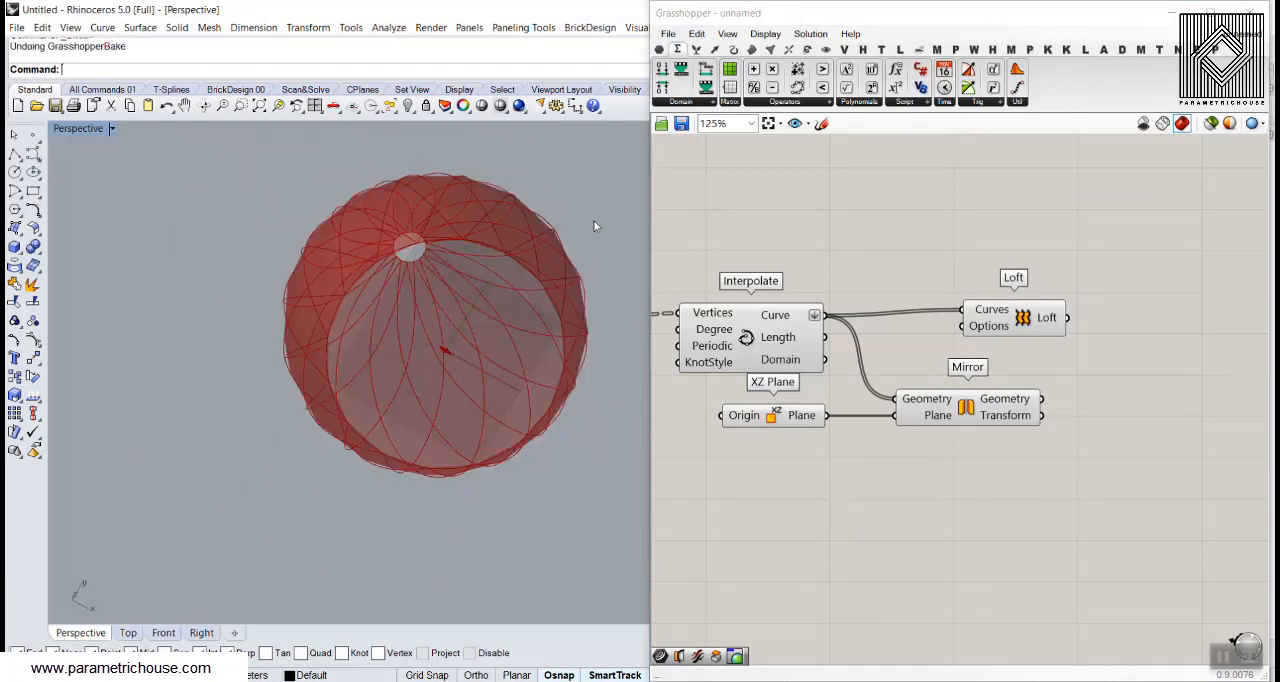
right_click_drag(593, 220, 443, 310)
Add a Surface Split component beside Loft and connect the Loft output to its Surface input
right_click_drag(1120, 315, 1010, 335)
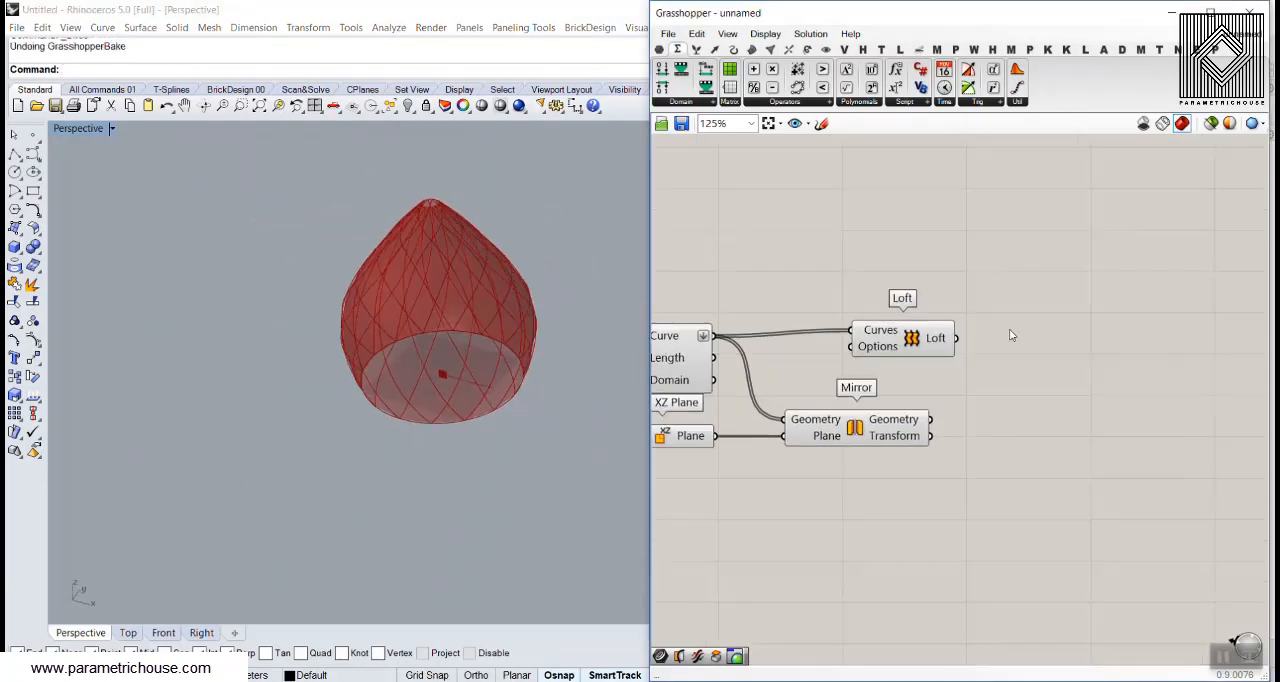
left_click(790, 50)
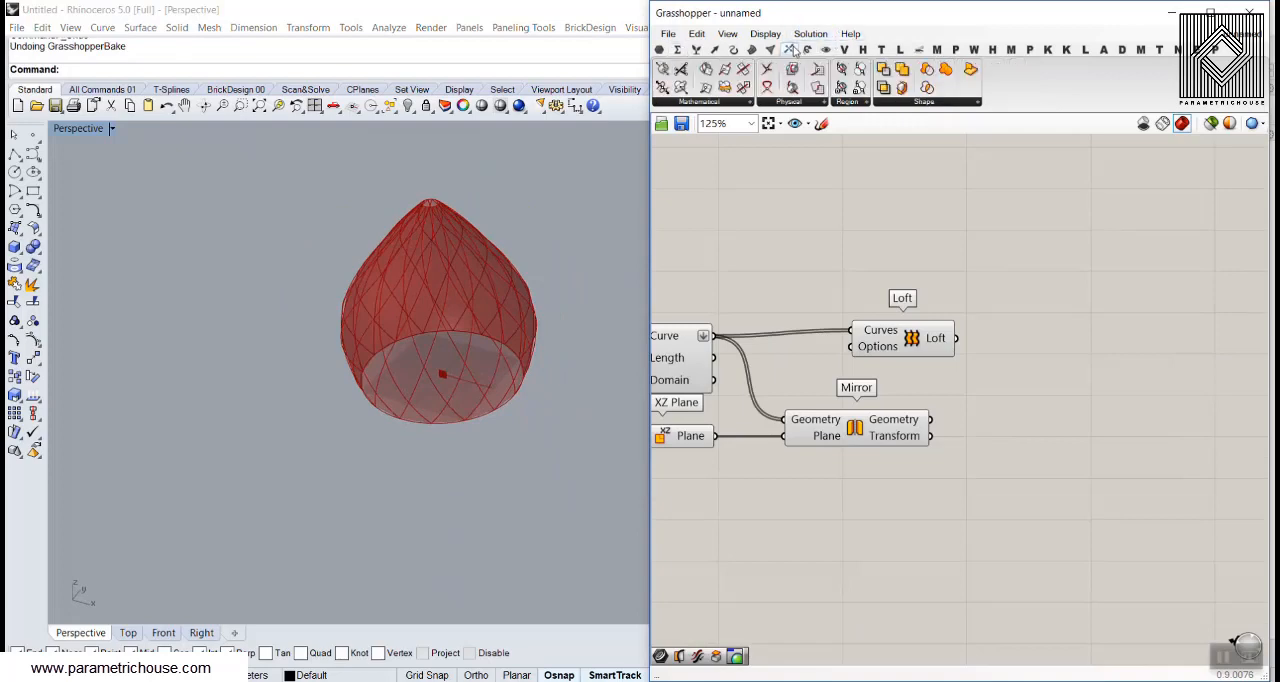
left_click(808, 104)
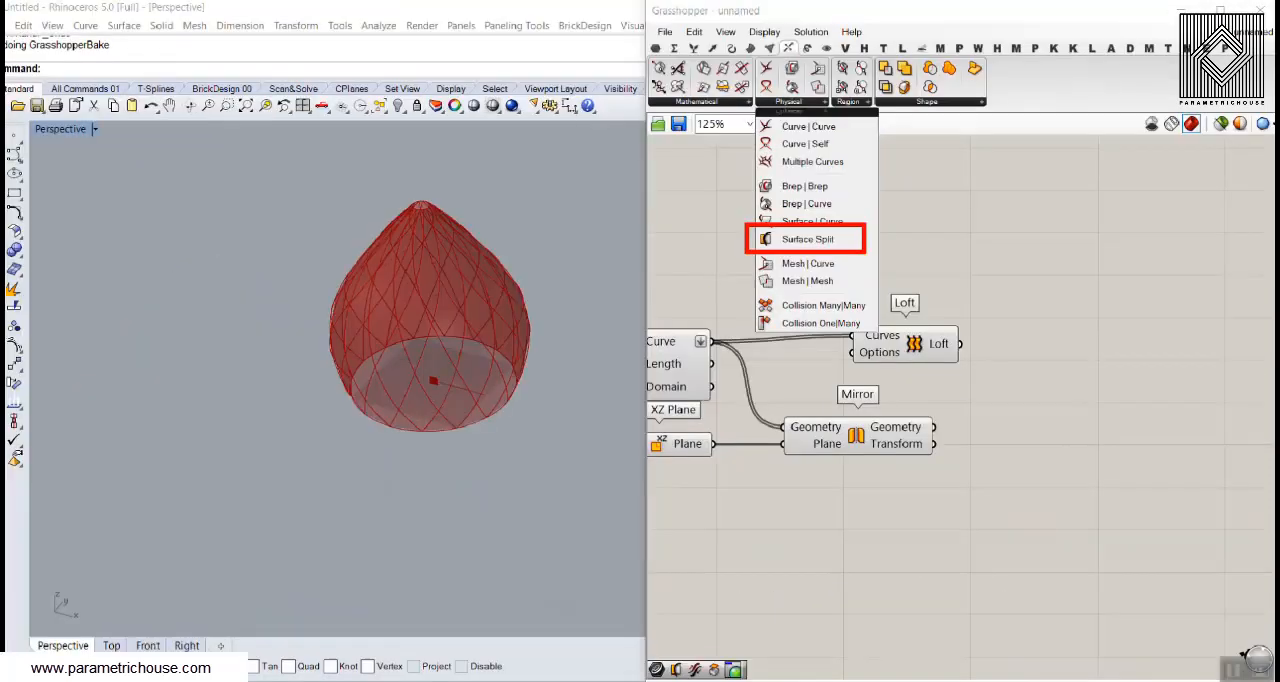
left_click(812, 104)
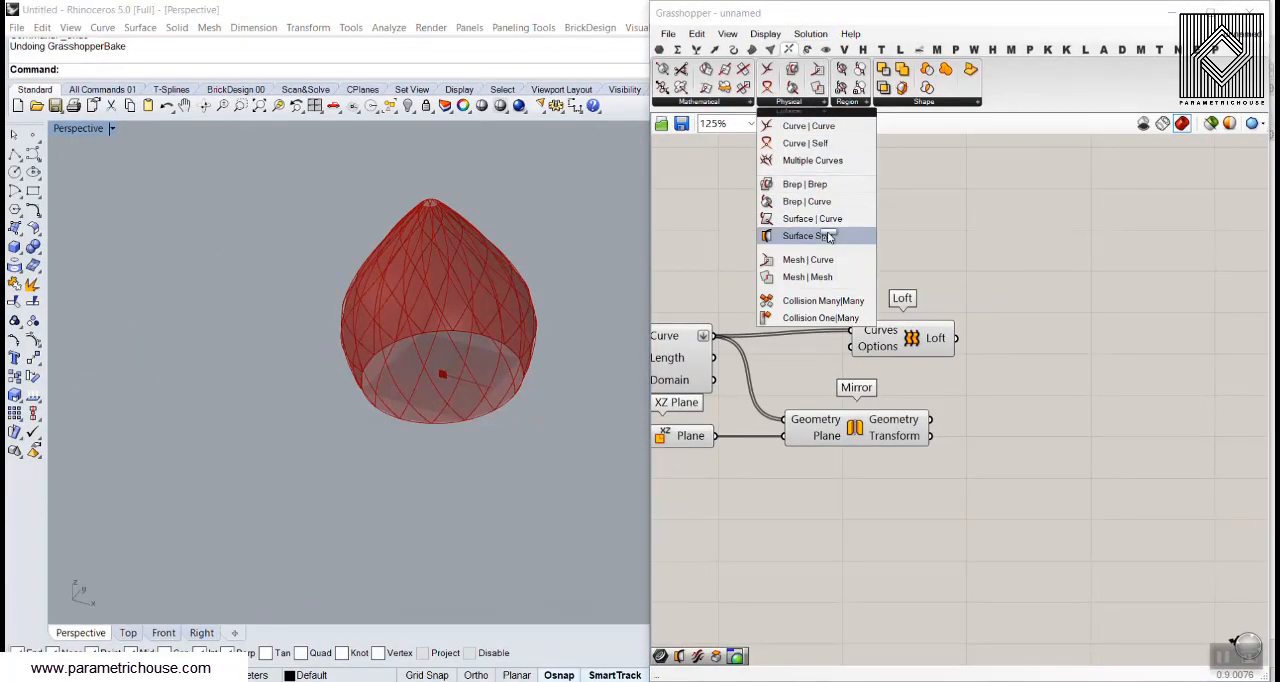
left_click_drag(830, 236, 1062, 357)
scroll(963, 343, "up", 2)
left_click_drag(955, 339, 1020, 348)
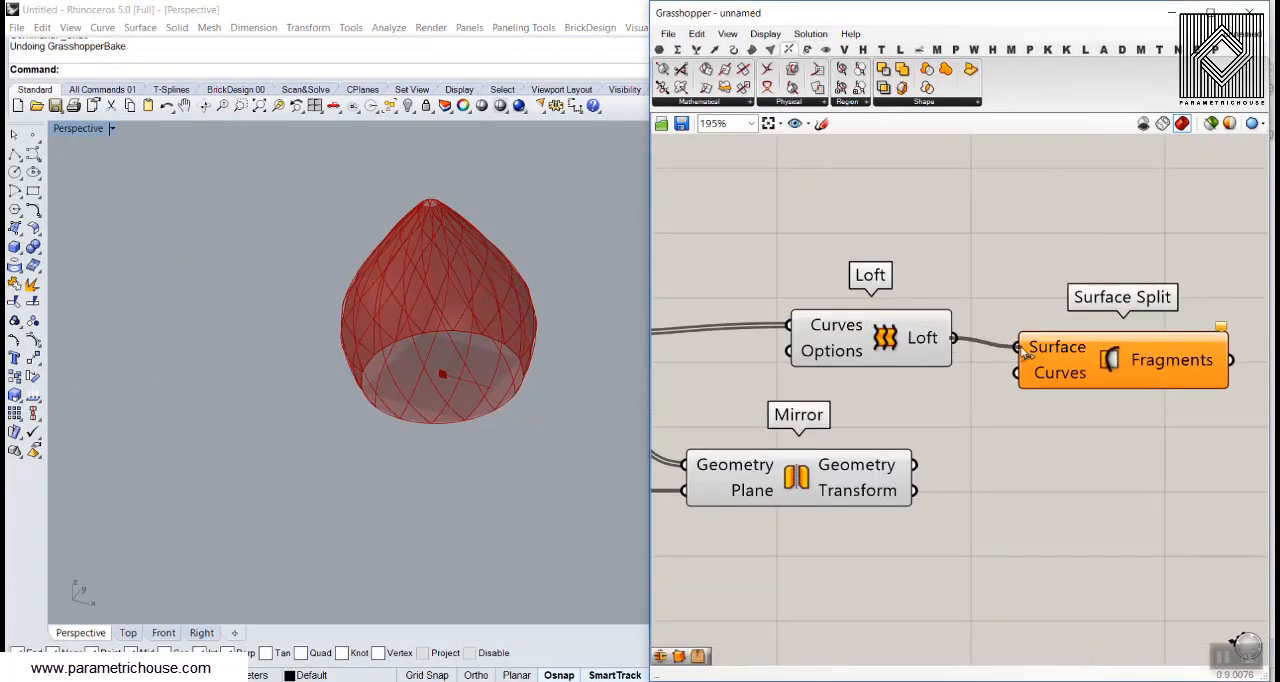
scroll(951, 412, "down", 2)
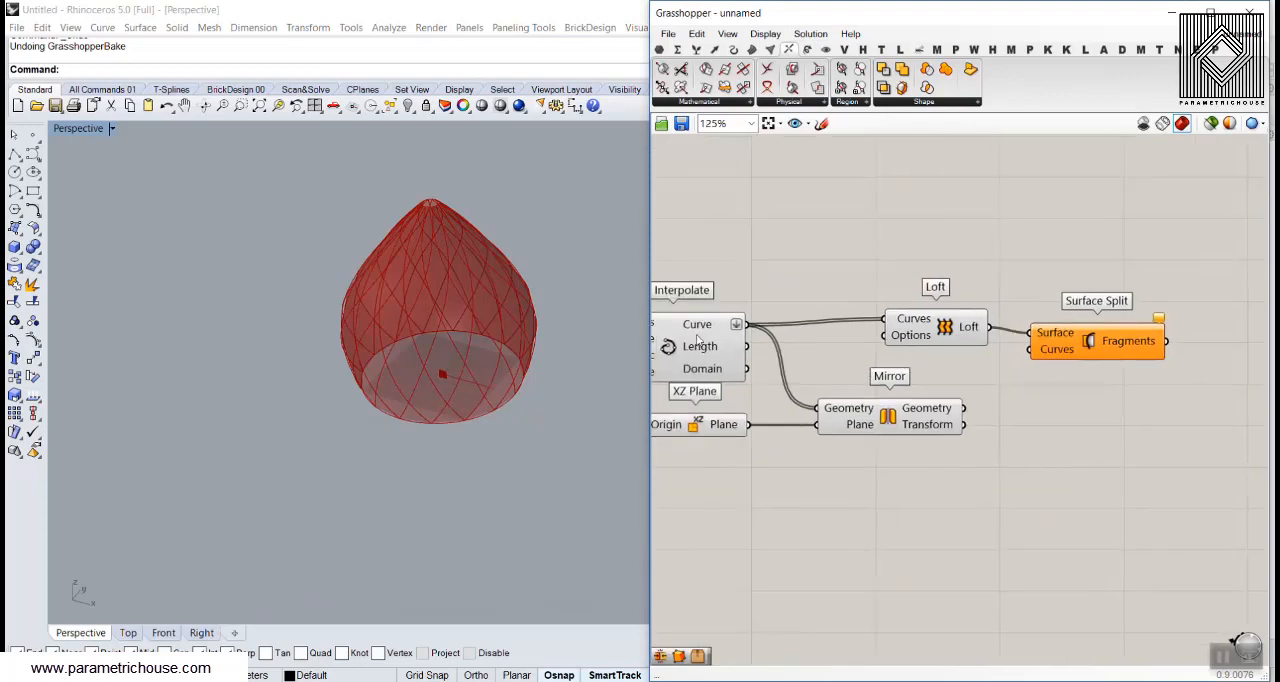
Connect the Interpolate curves to Surface Split's Curves input and place the component above Loft
left_click(698, 339)
left_click(896, 419)
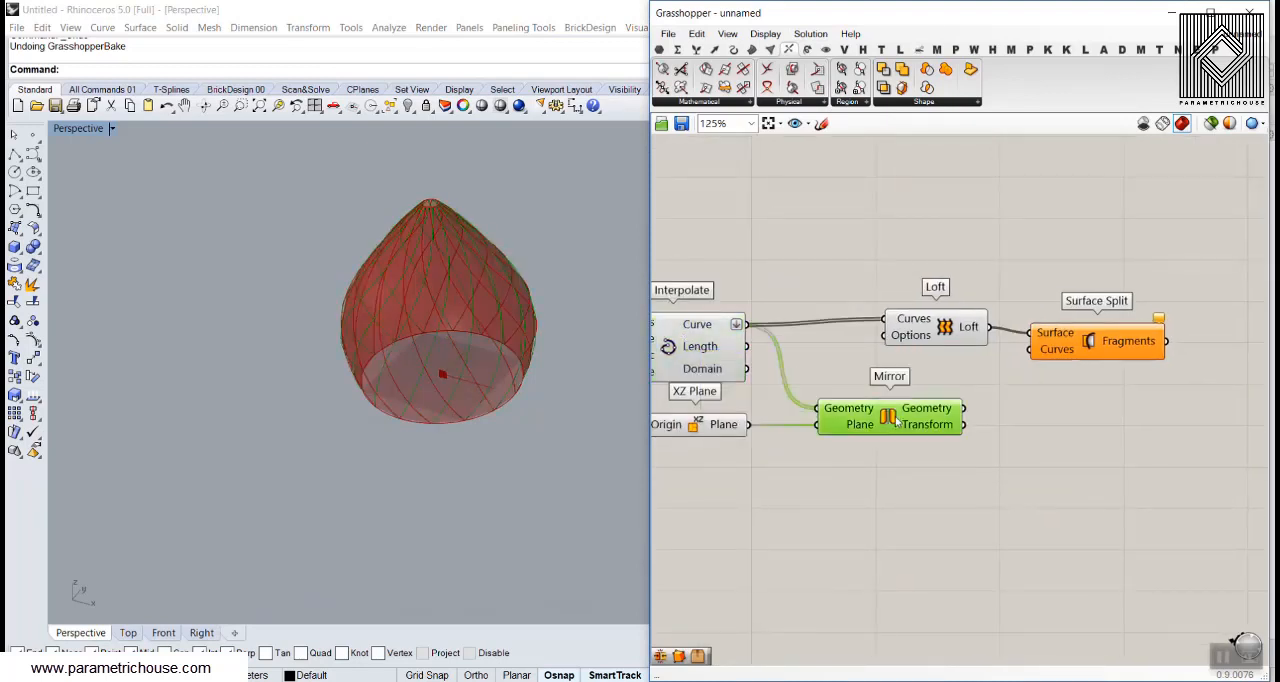
left_click(856, 363)
left_click_drag(747, 325, 1007, 219)
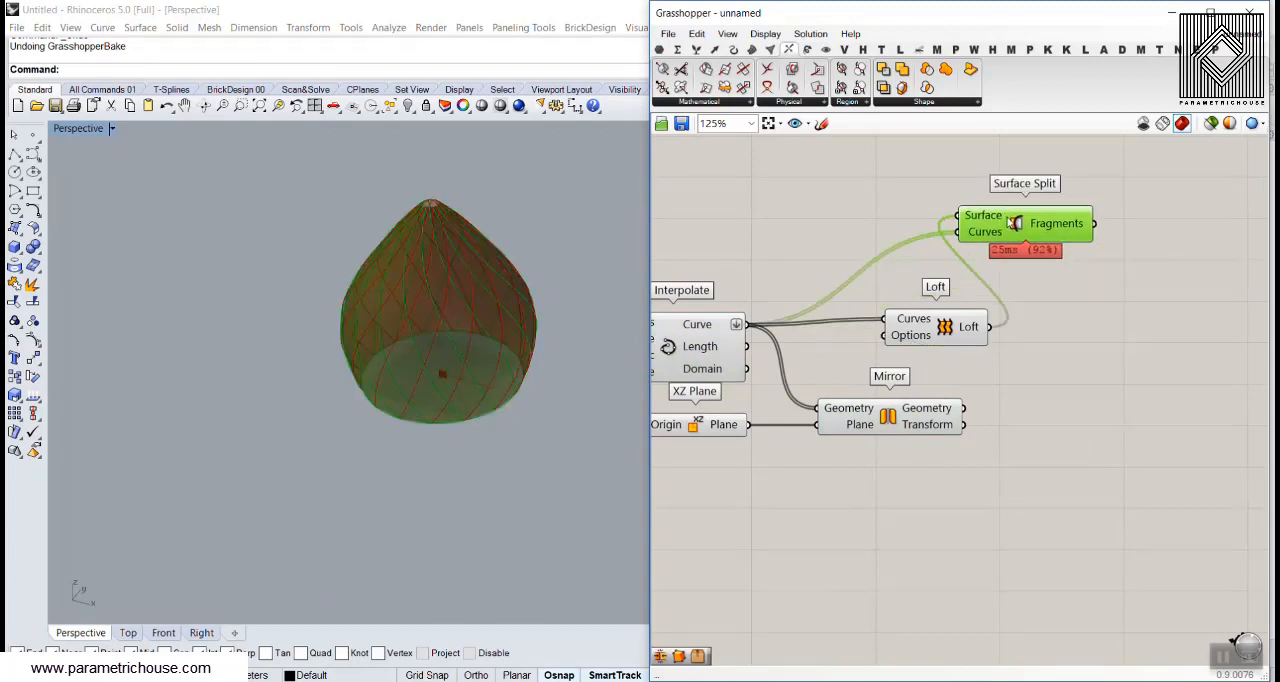
left_click(1024, 287)
left_click(697, 330)
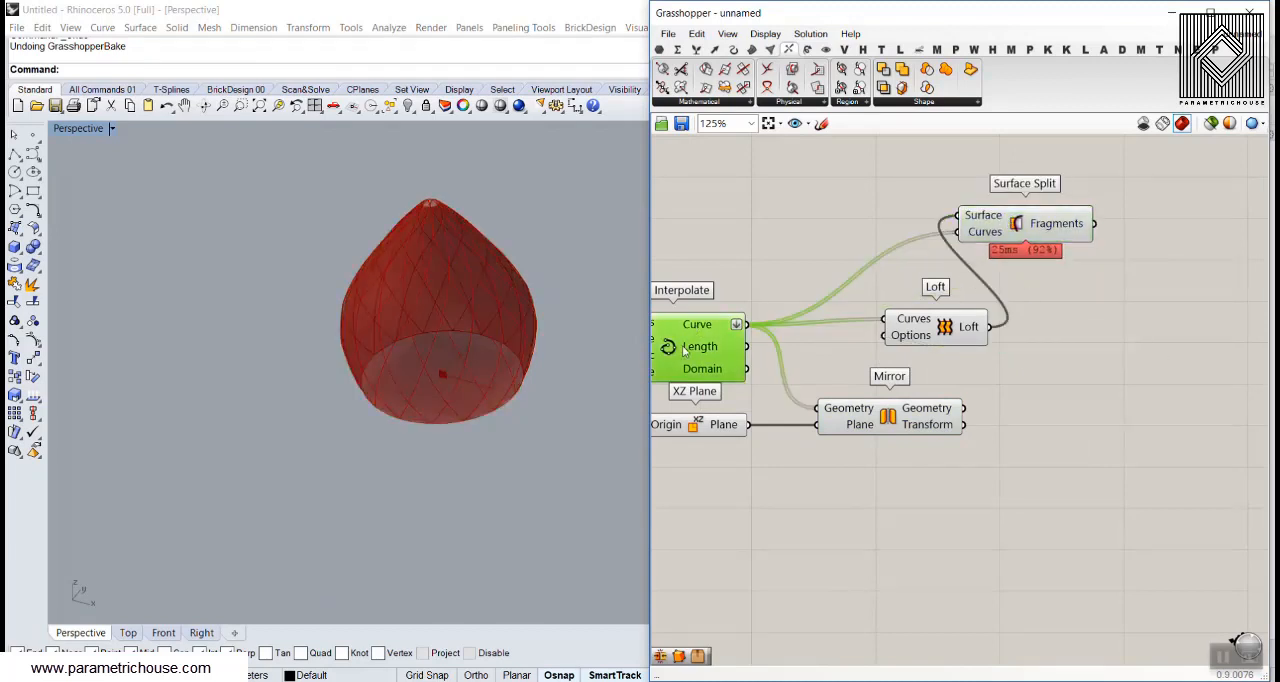
Bake the Surface Split fragments and move the baked pieces away from the preview
right_click(1066, 227)
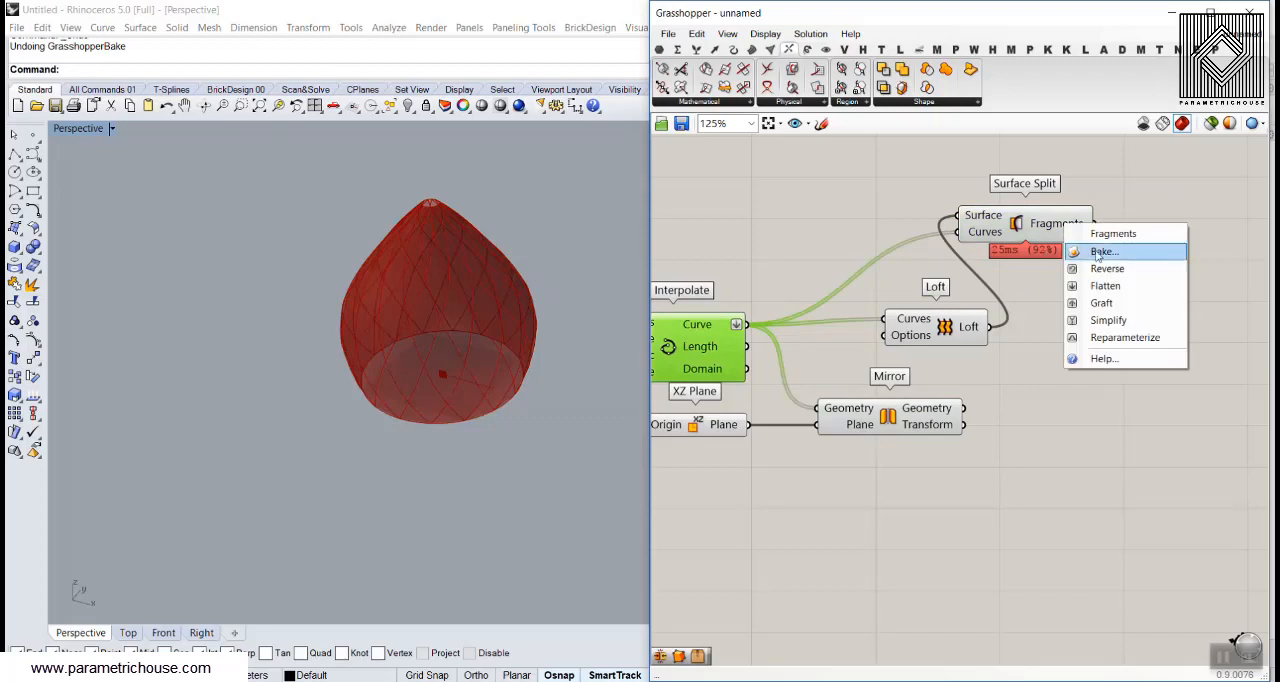
left_click(1080, 251)
left_click(1111, 404)
scroll(536, 248, "up", 4)
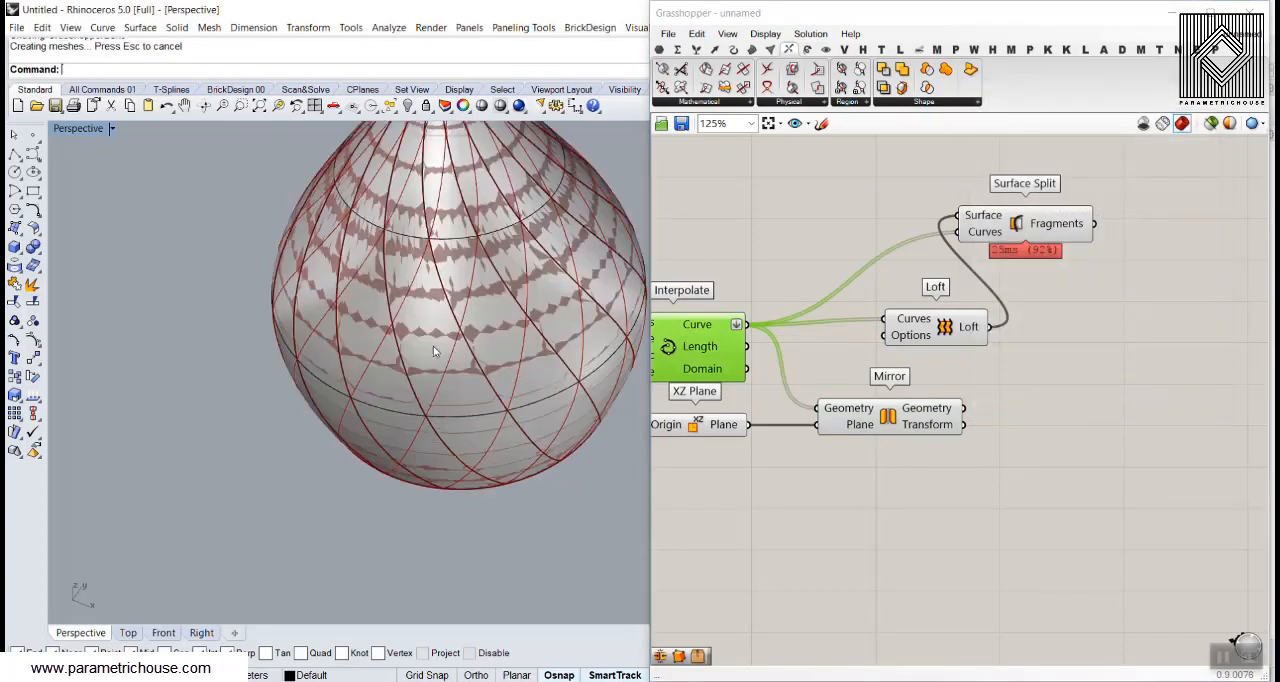
left_click(489, 278)
scroll(500, 320, "down", 8)
left_click_drag(583, 258, 398, 466)
left_click_drag(545, 353, 433, 307)
left_click(374, 341)
scroll(374, 341, "up", 3)
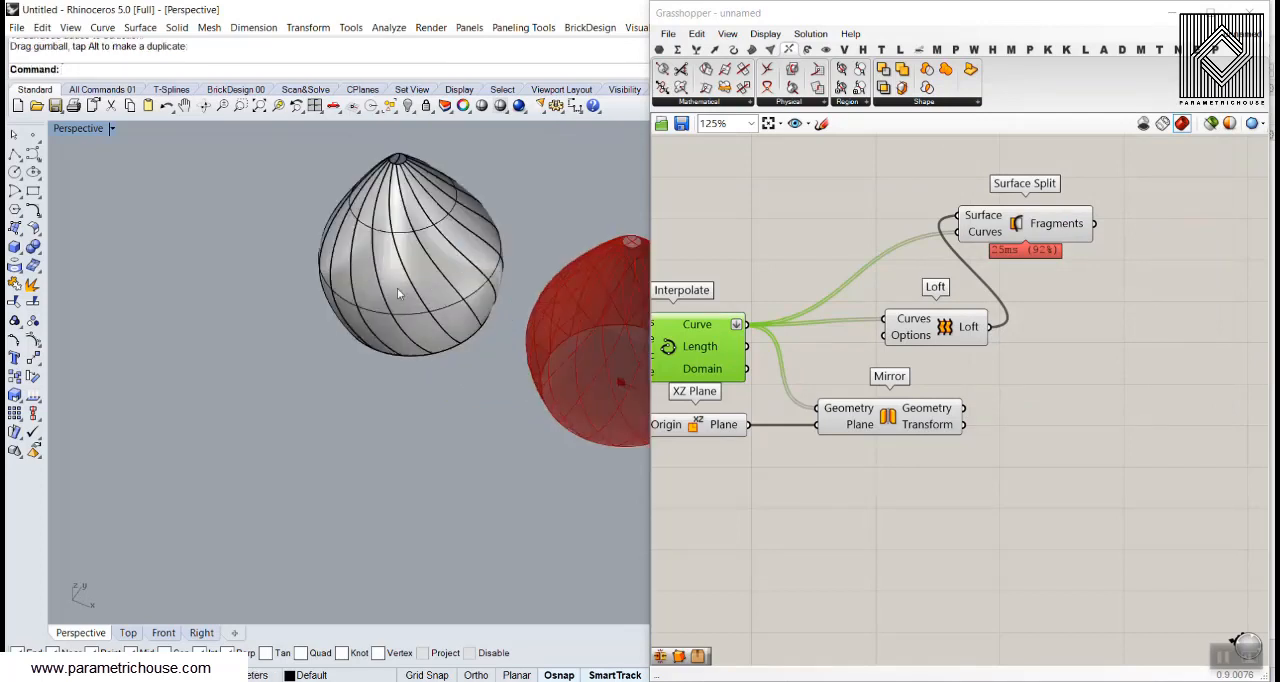
Pull individual strips out of the baked shell to check the split, and undo the moves and the bake
left_click(440, 292)
left_click_drag(343, 268, 372, 342)
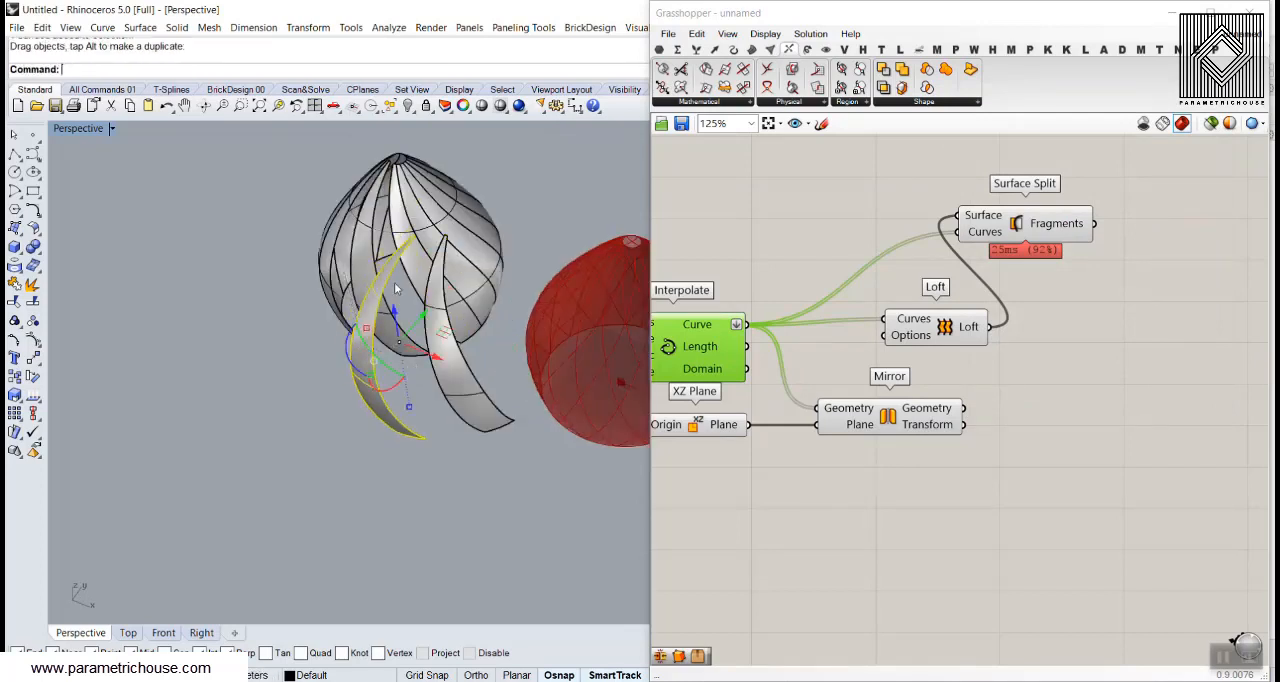
left_click(462, 198)
left_click(510, 170)
right_click_drag(510, 165, 513, 204)
key("ctrl+z")
key("ctrl+z")
key("ctrl+z")
key("ctrl+z")
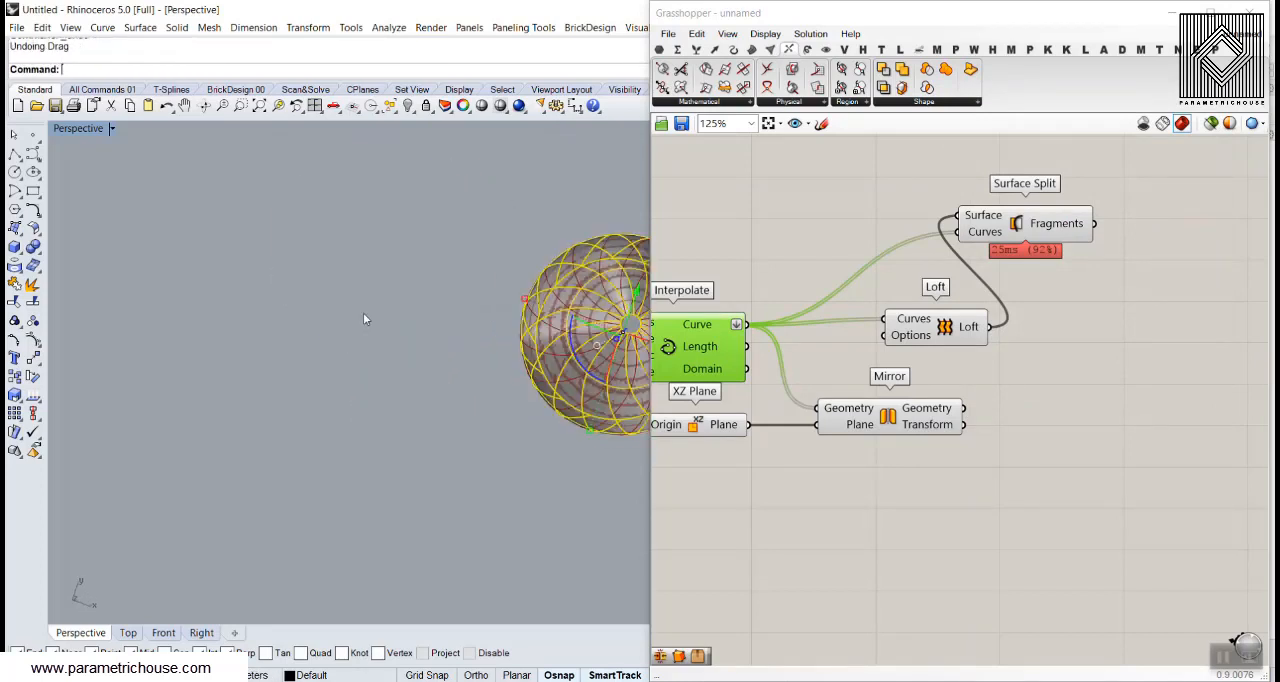
scroll(364, 320, "down", 5)
Move Surface Split below and beyond Loft and add the Mirror Geometry output to its Curves input alongside the Interpolate curves
left_click(928, 326)
right_click_drag(928, 326, 898, 339)
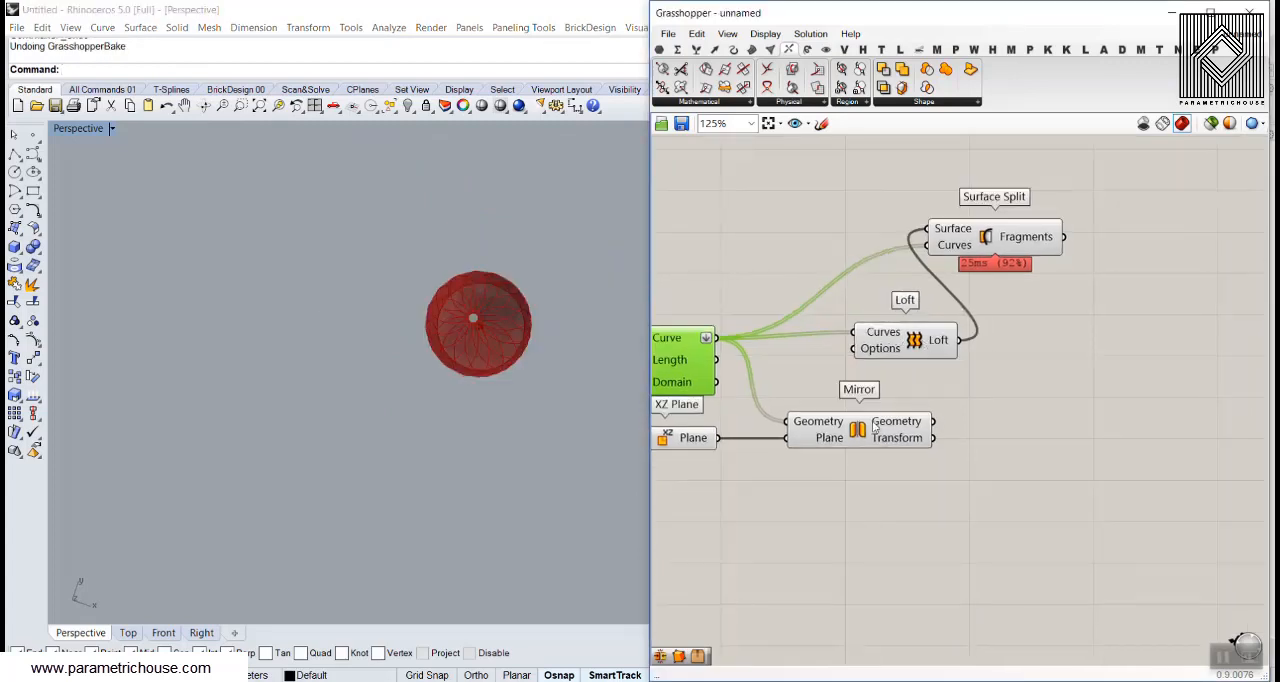
left_click_drag(997, 238, 1083, 395)
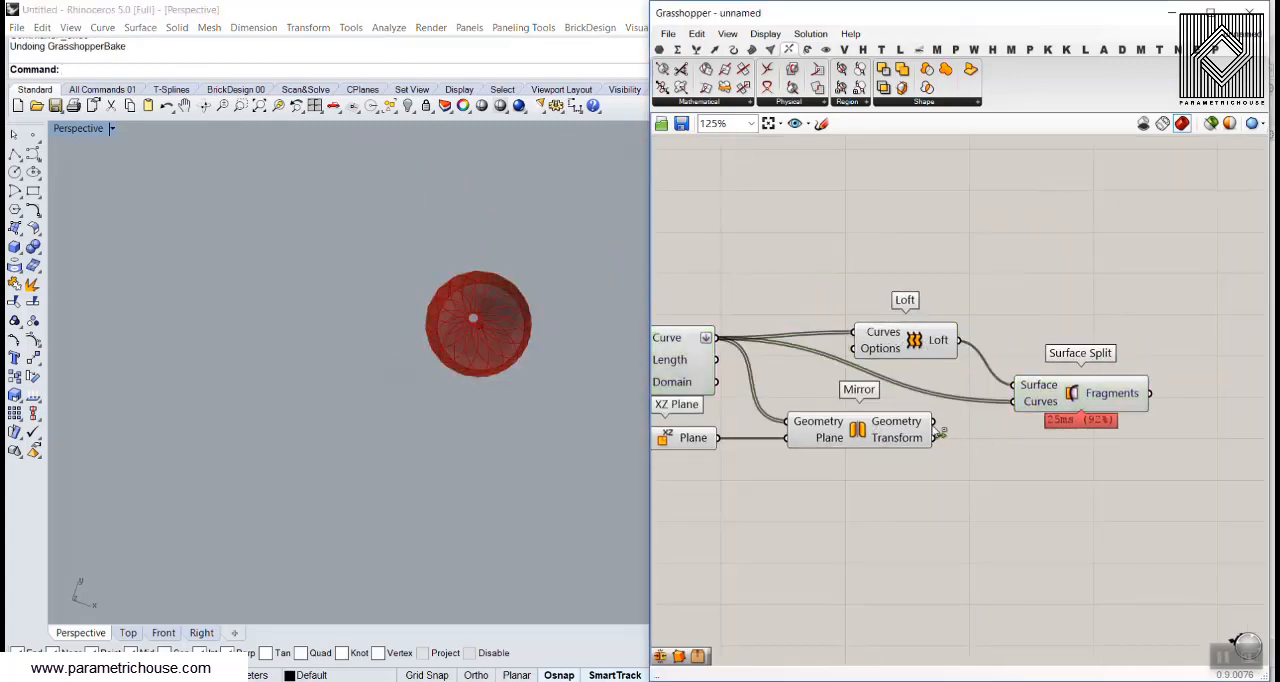
left_click_drag(935, 423, 1020, 405)
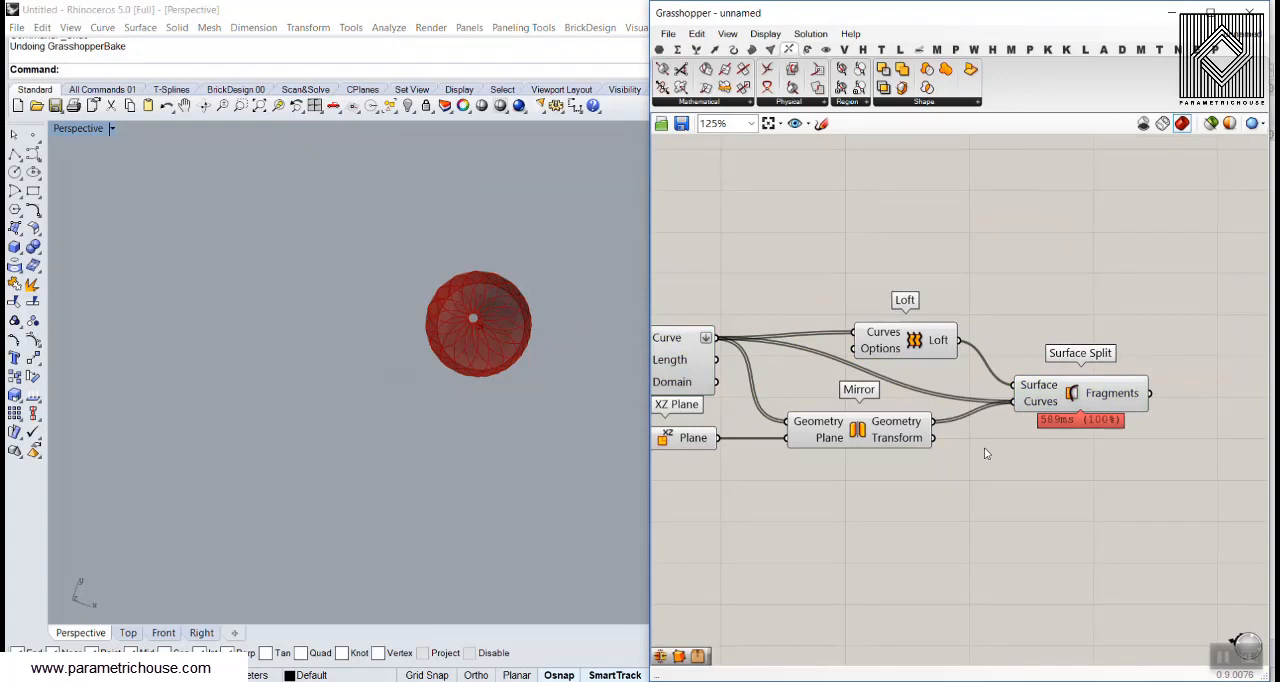
left_click(680, 365)
left_click(896, 425)
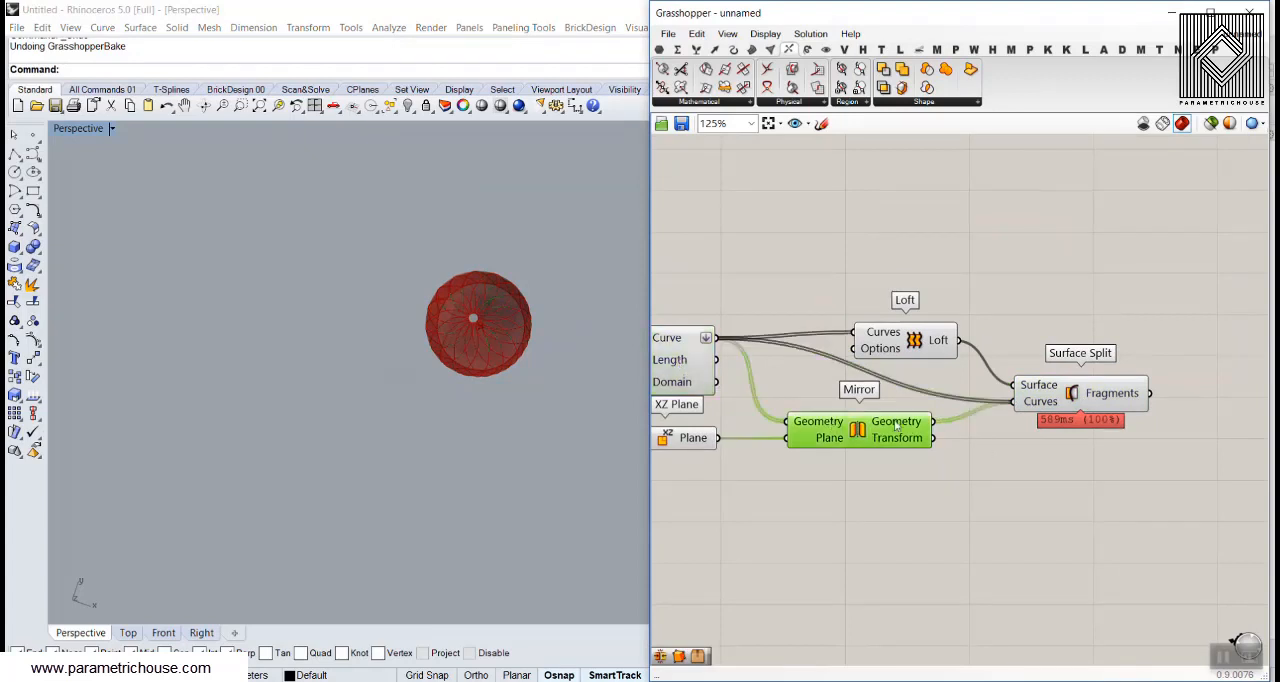
Bake the fragments split by both curve sets, inspect a piece up close and undo the bake
right_click(1126, 391)
left_click(1160, 414)
left_click(1156, 575)
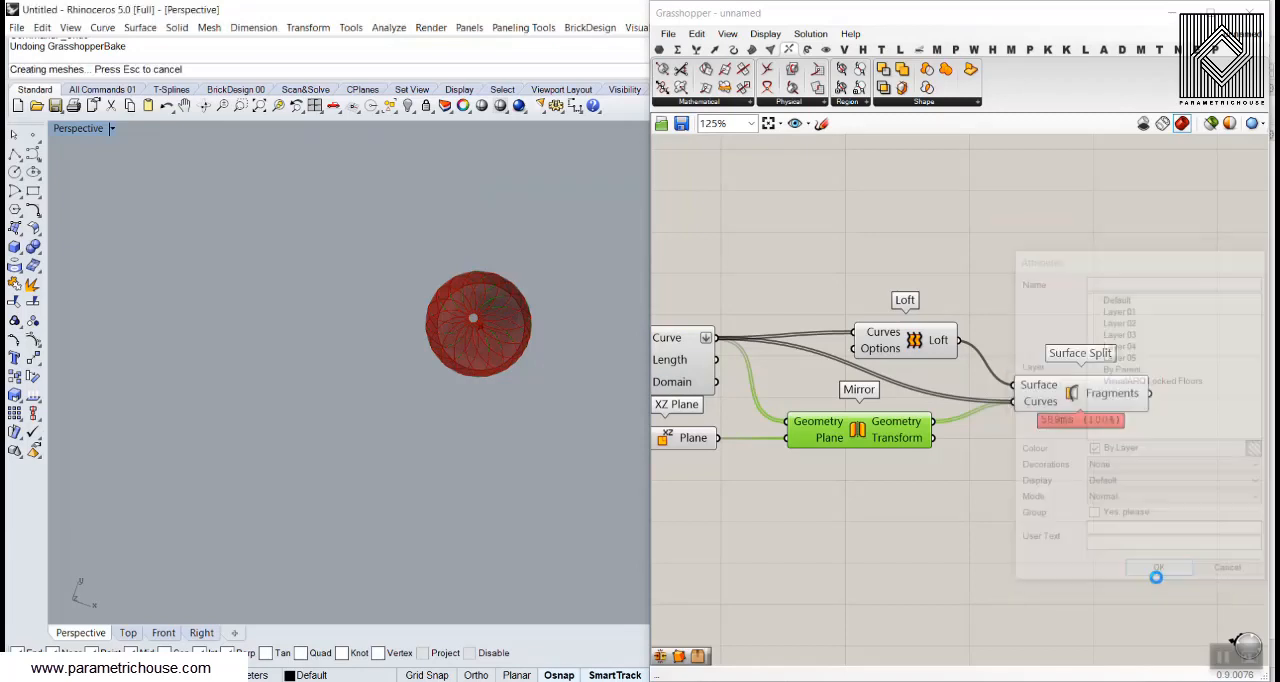
right_click_drag(570, 412, 508, 328)
scroll(506, 329, "up", 8)
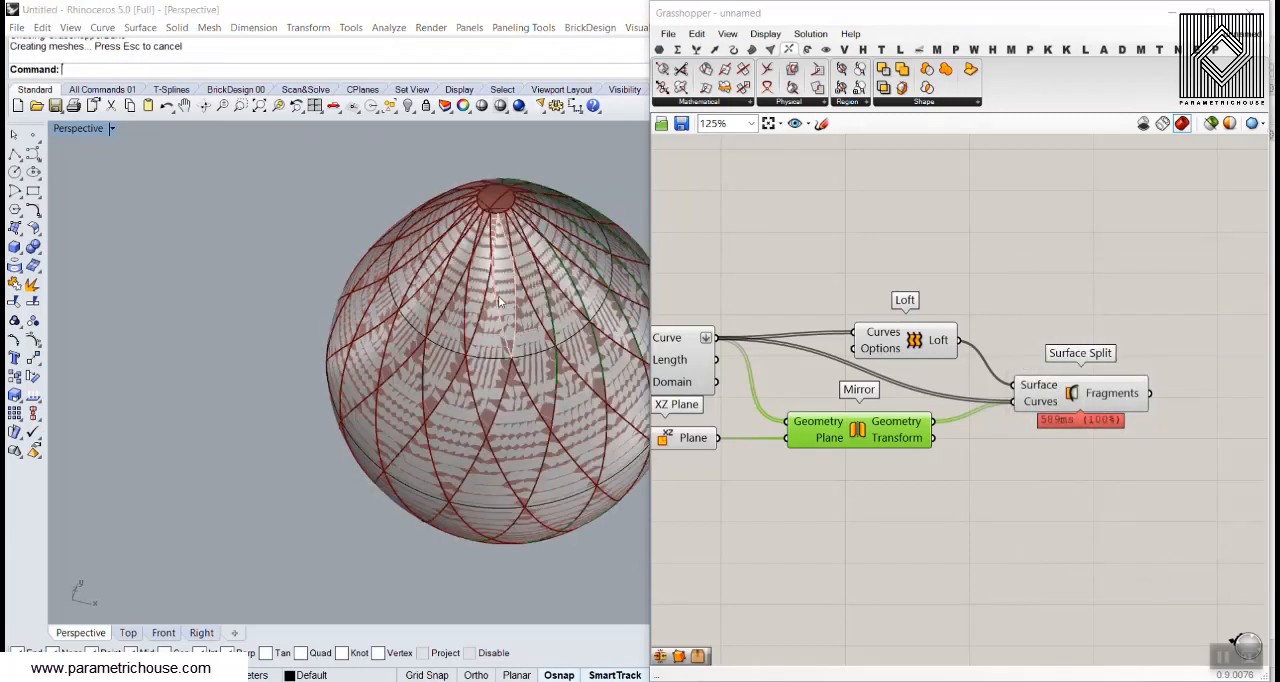
left_click(498, 295)
scroll(235, 320, "down", 3)
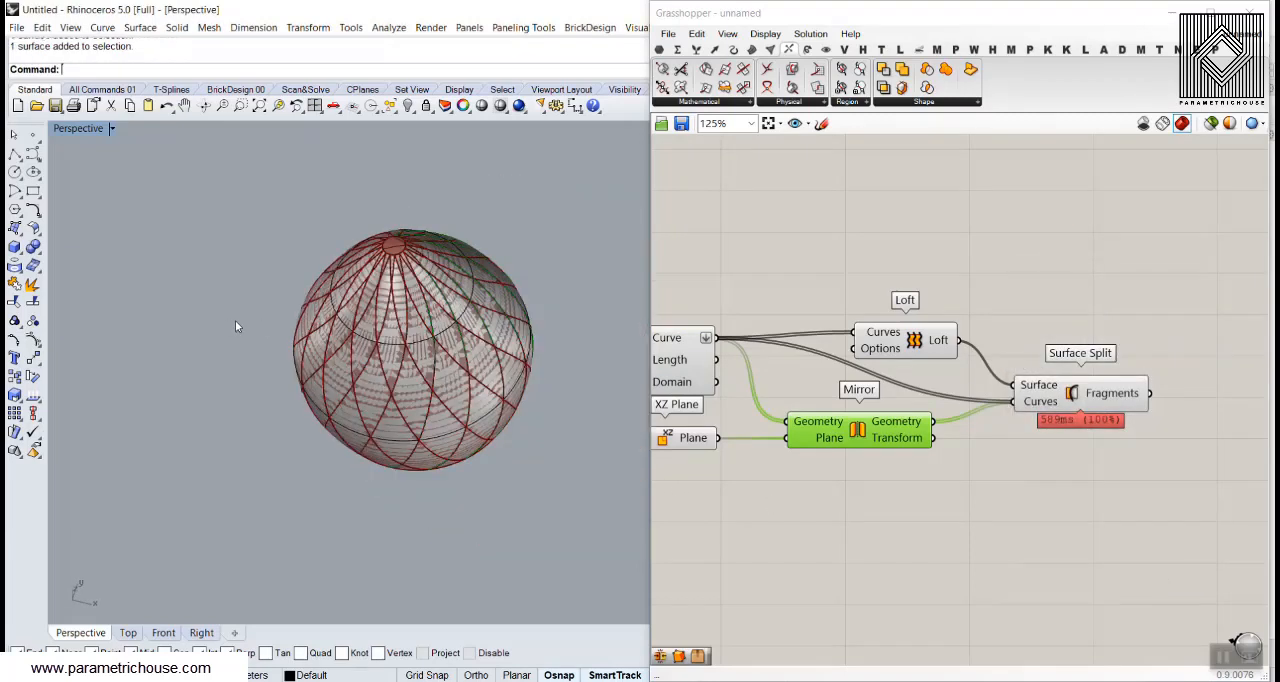
key("ctrl+z")
scroll(330, 340, "up", 5)
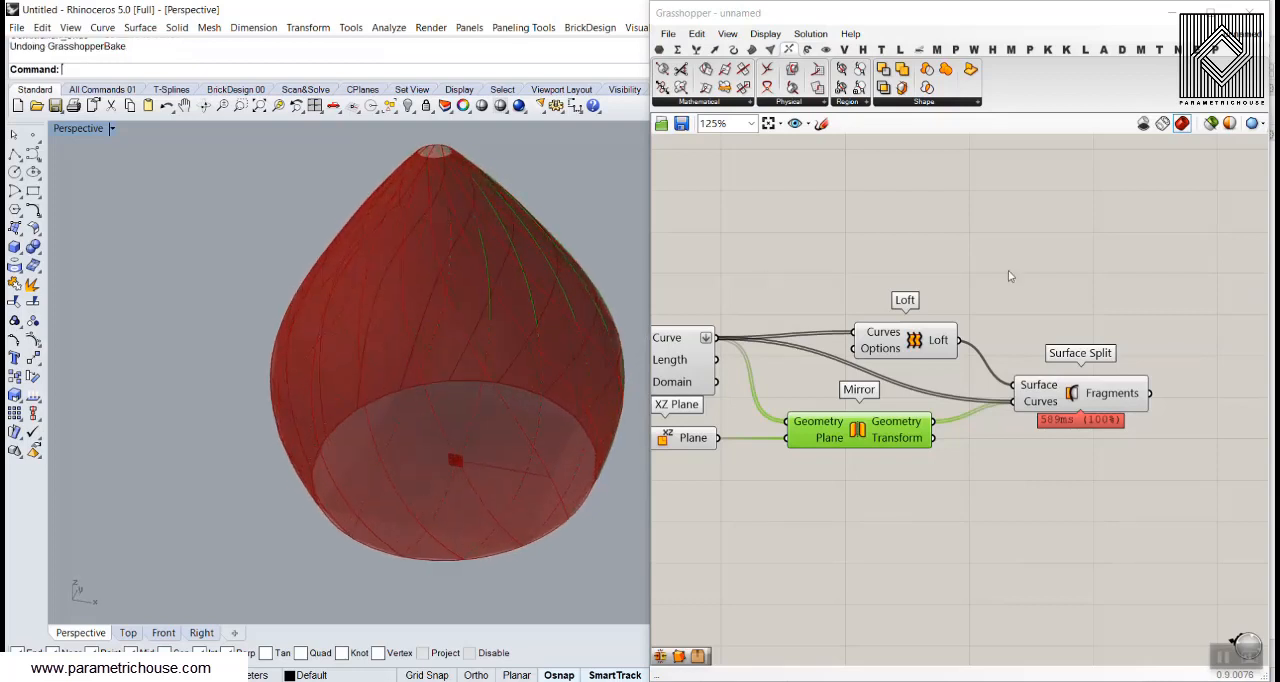
Add a Curve parameter fed by Surface Split's Fragments output and turn off the preview of Surface Split
right_click_drag(1077, 300, 771, 238)
double_click(985, 355)
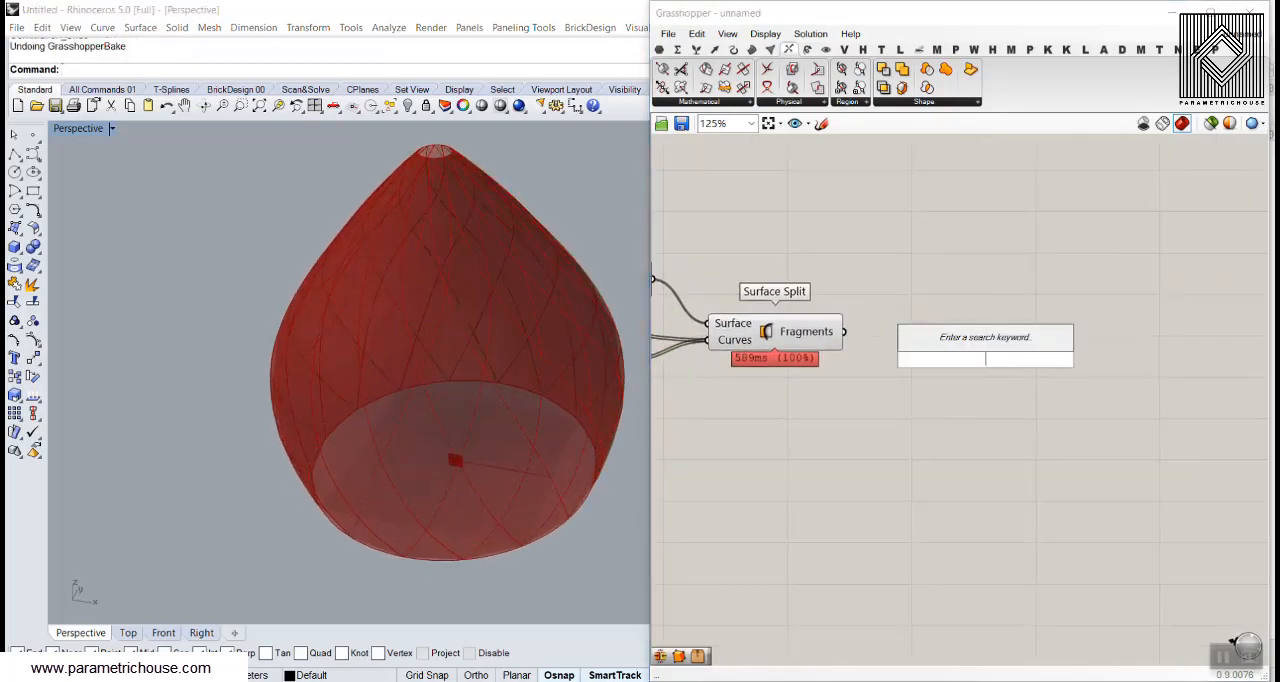
left_click(659, 49)
left_click_drag(706, 68, 939, 334)
right_click(767, 332)
left_click(803, 359)
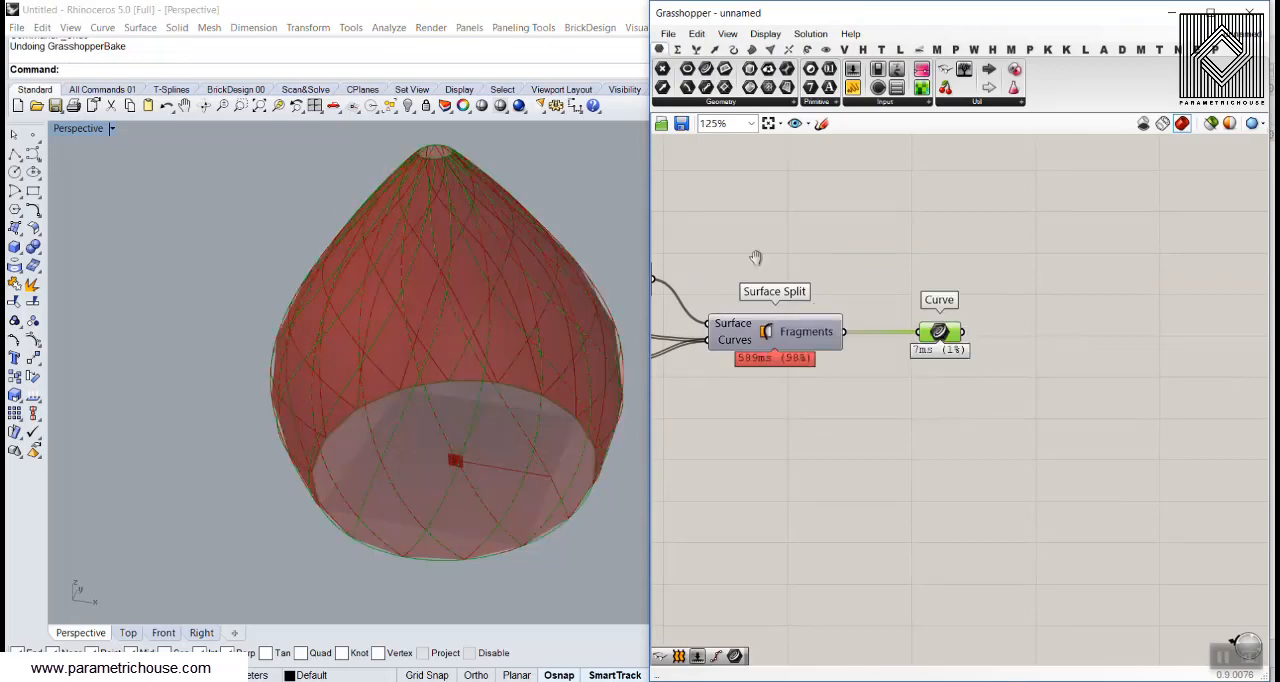
Turn off the preview of the remaining components upstream of the Curve parameter
scroll(1048, 340, "down", 5)
left_click_drag(971, 287, 797, 412)
right_click(846, 255)
left_click(880, 280)
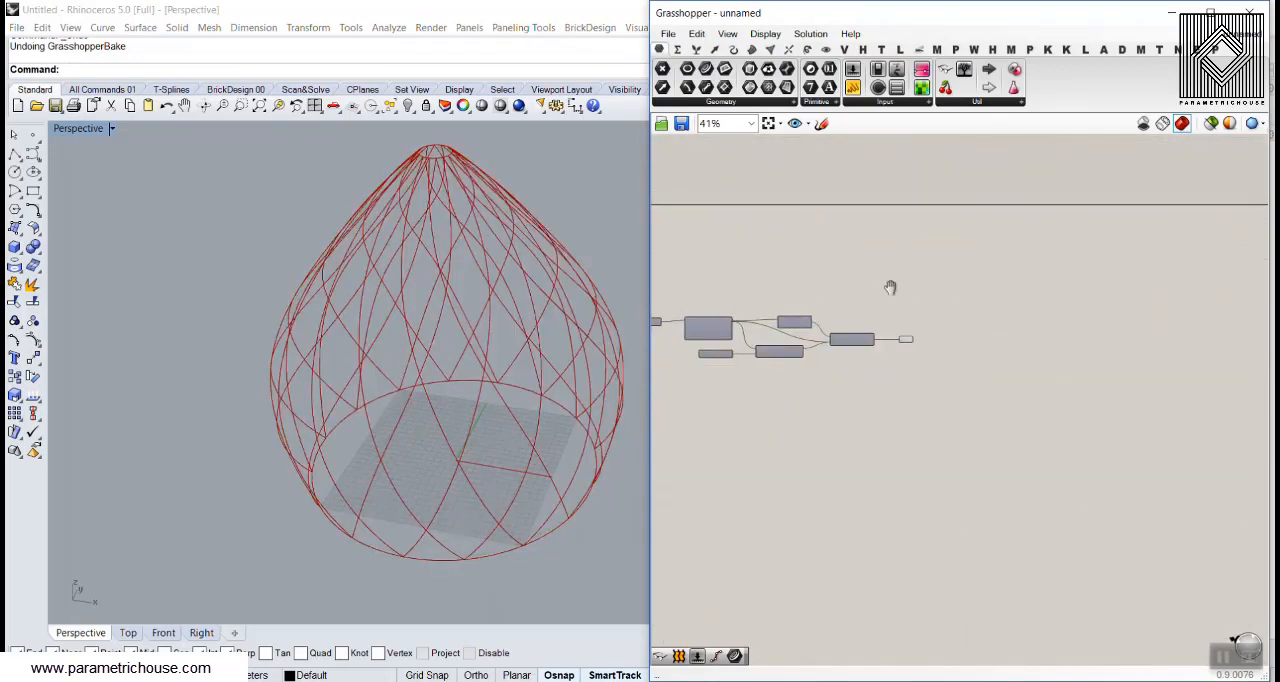
scroll(905, 330, "up", 5)
right_click(905, 328)
left_click(928, 381)
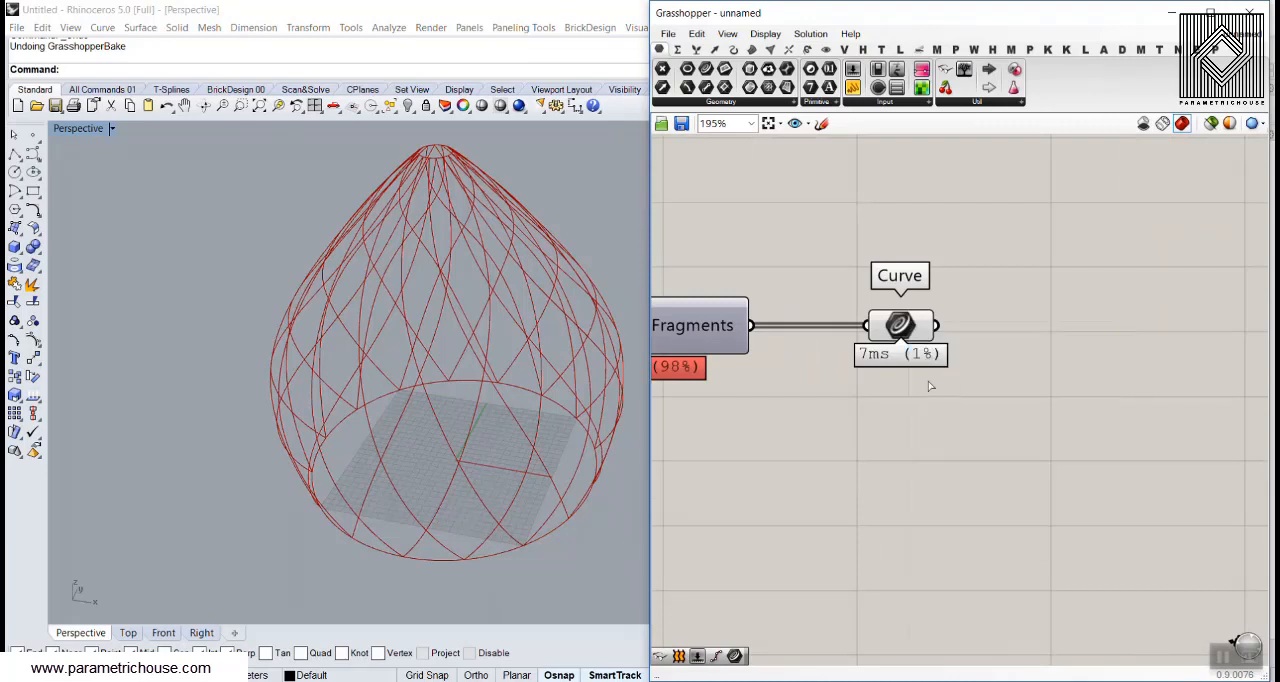
Examine the fragment boundary curves in the Perspective view from above and from the side, following one diamond-shaped cell
left_click(951, 537)
right_click_drag(463, 334, 440, 421)
left_click(433, 395)
left_click(403, 392)
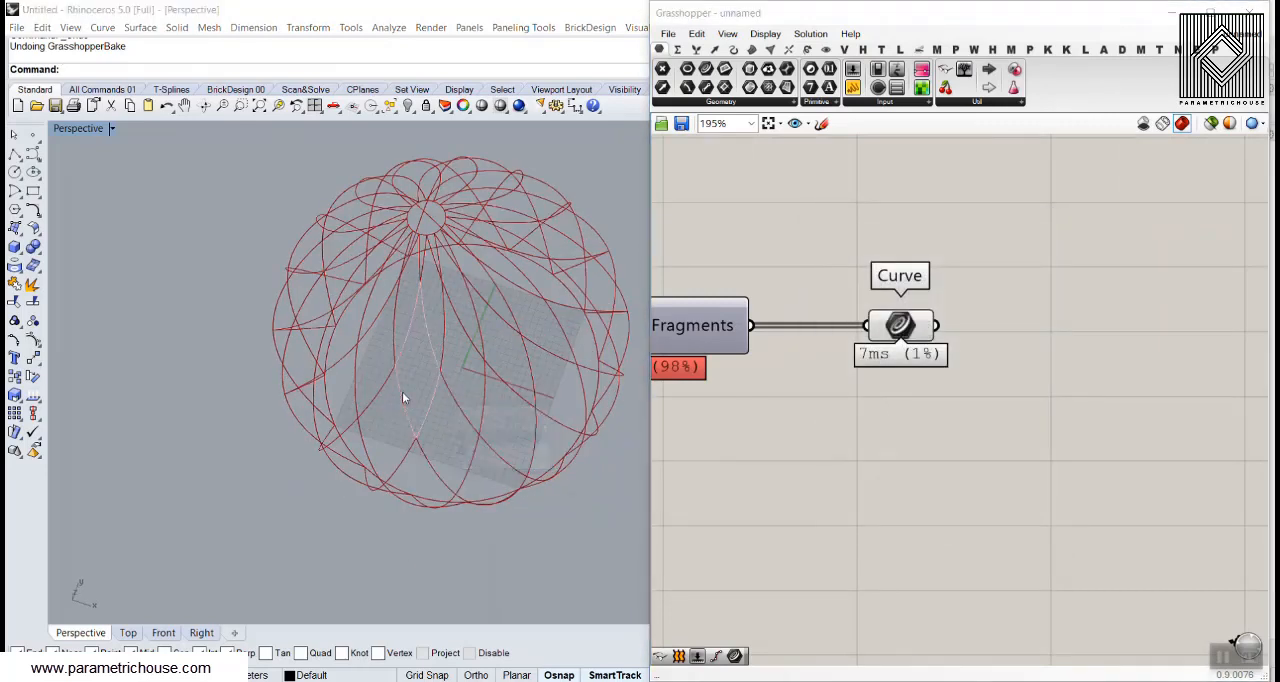
left_click(402, 391)
left_click(390, 385)
left_click(391, 390)
left_click(622, 198)
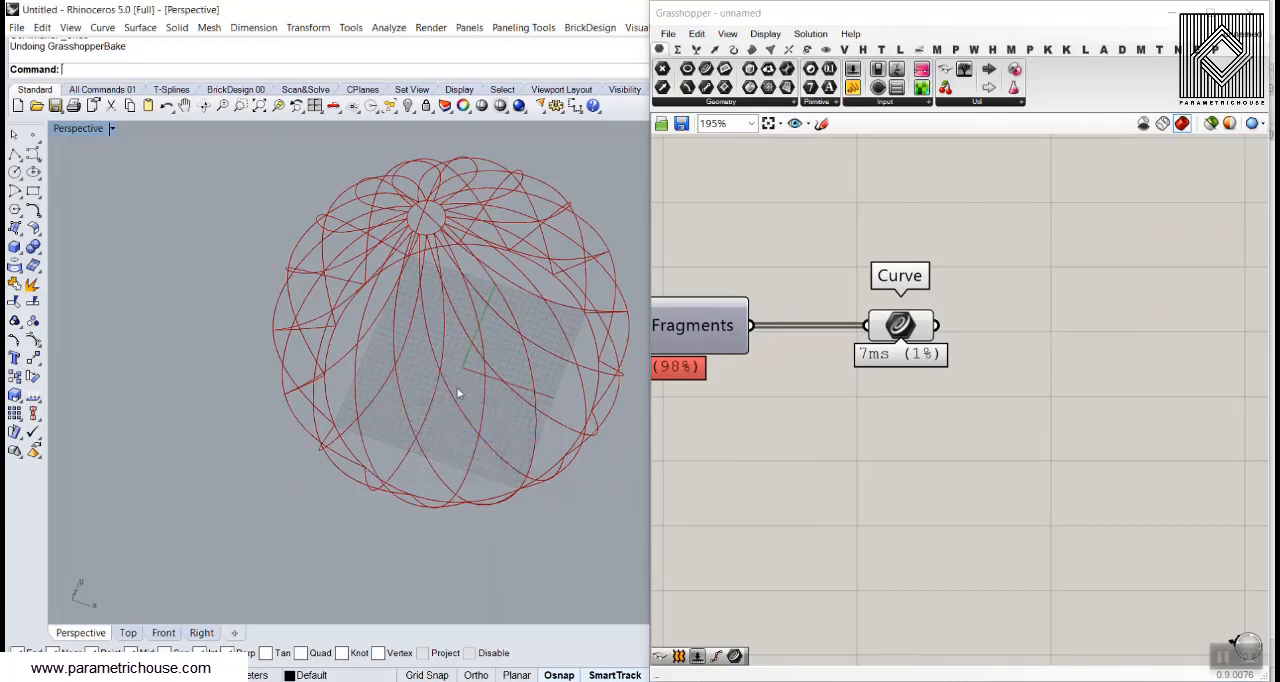
right_click_drag(458, 392, 459, 316)
Add a Scale component and feed the Curve parameter's output into its Geometry input
double_click(1005, 388)
type("scale")
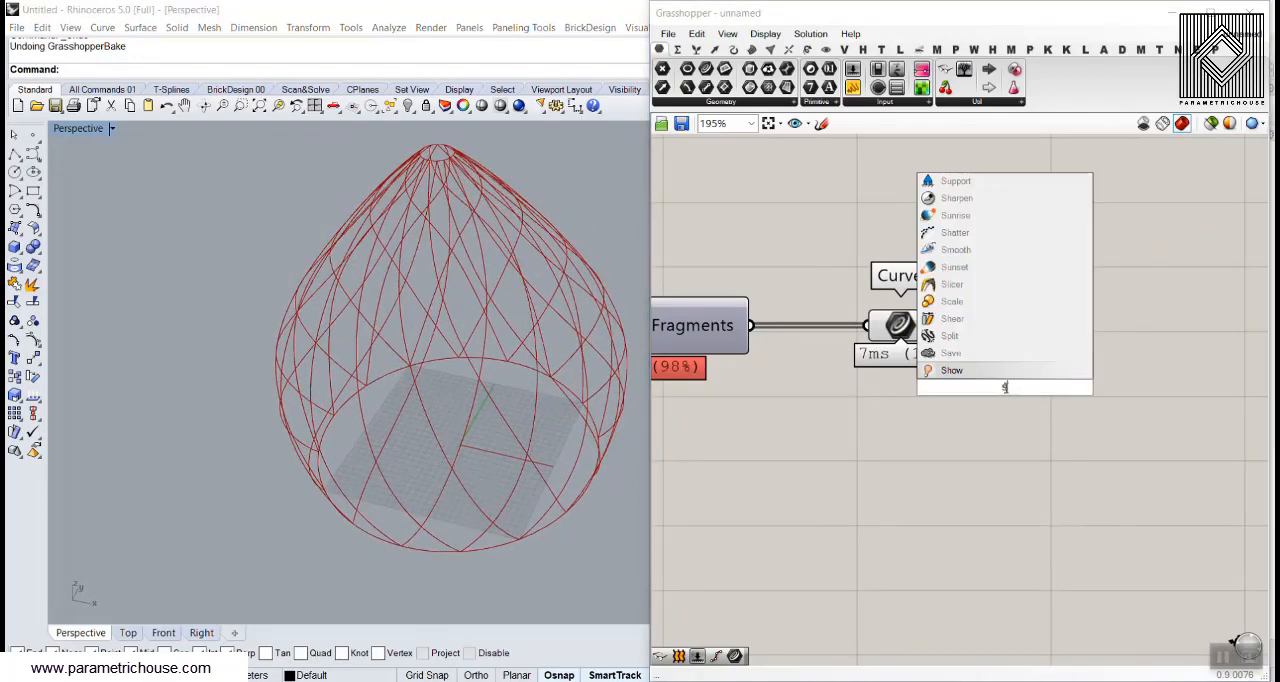
key("Return")
left_click(930, 326)
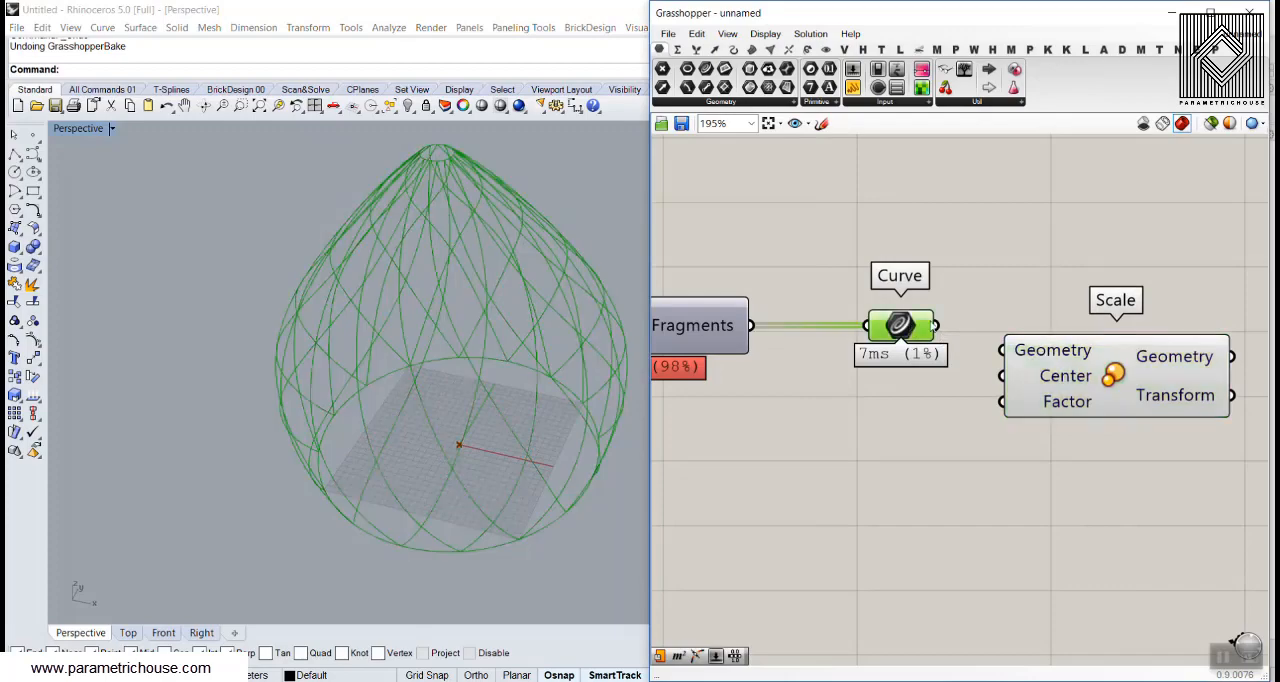
left_click_drag(999, 348, 1002, 350)
left_click(950, 294)
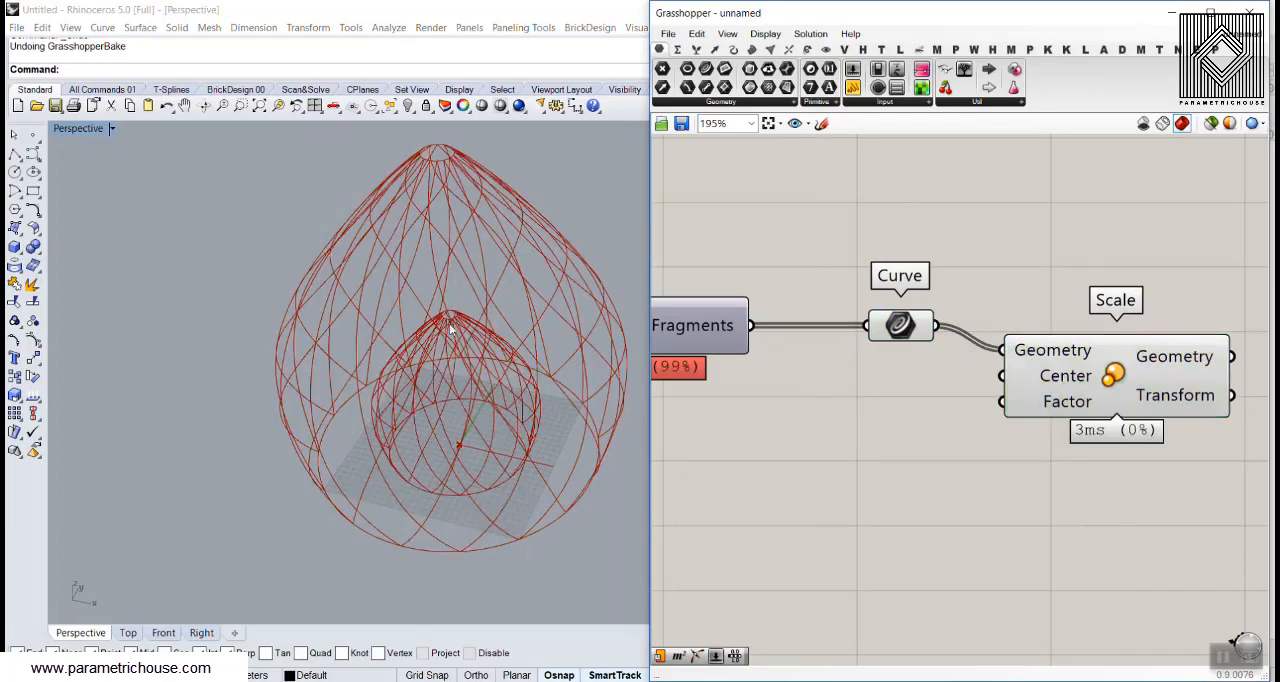
Add an Area component between Surface Split and Scale and feed the Fragments output into its Geometry input
right_click_drag(450, 328, 456, 386)
mouse_move(360, 407)
right_mouse_down()
mouse_move(383, 350)
mouse_move(368, 410)
right_mouse_up()
scroll(311, 515, "up", 5)
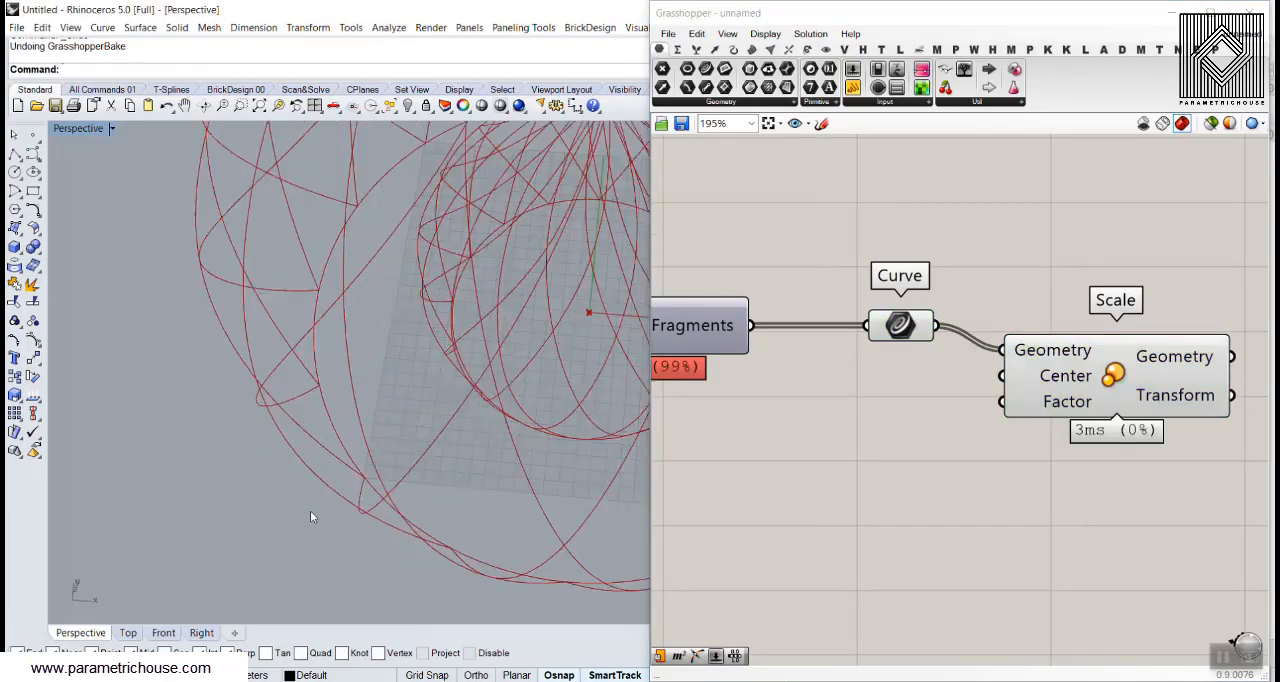
right_click_drag(310, 517, 297, 380)
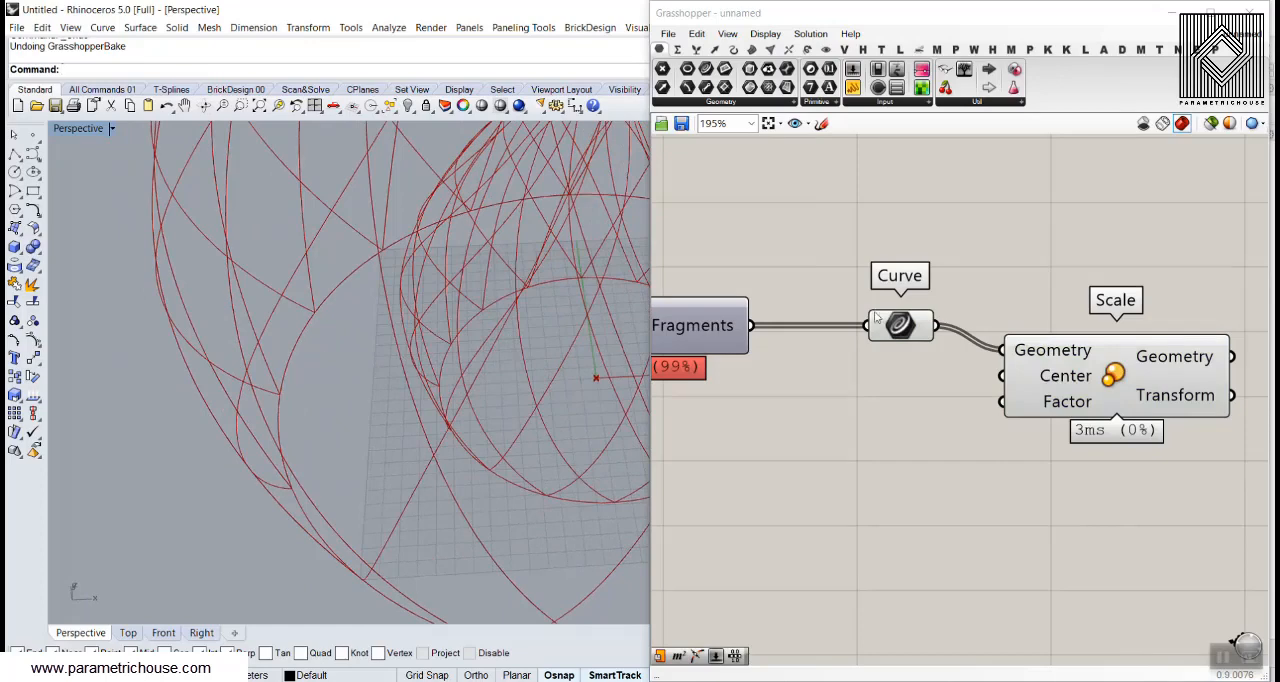
right_click_drag(876, 318, 973, 306)
double_click(920, 400)
type("ar")
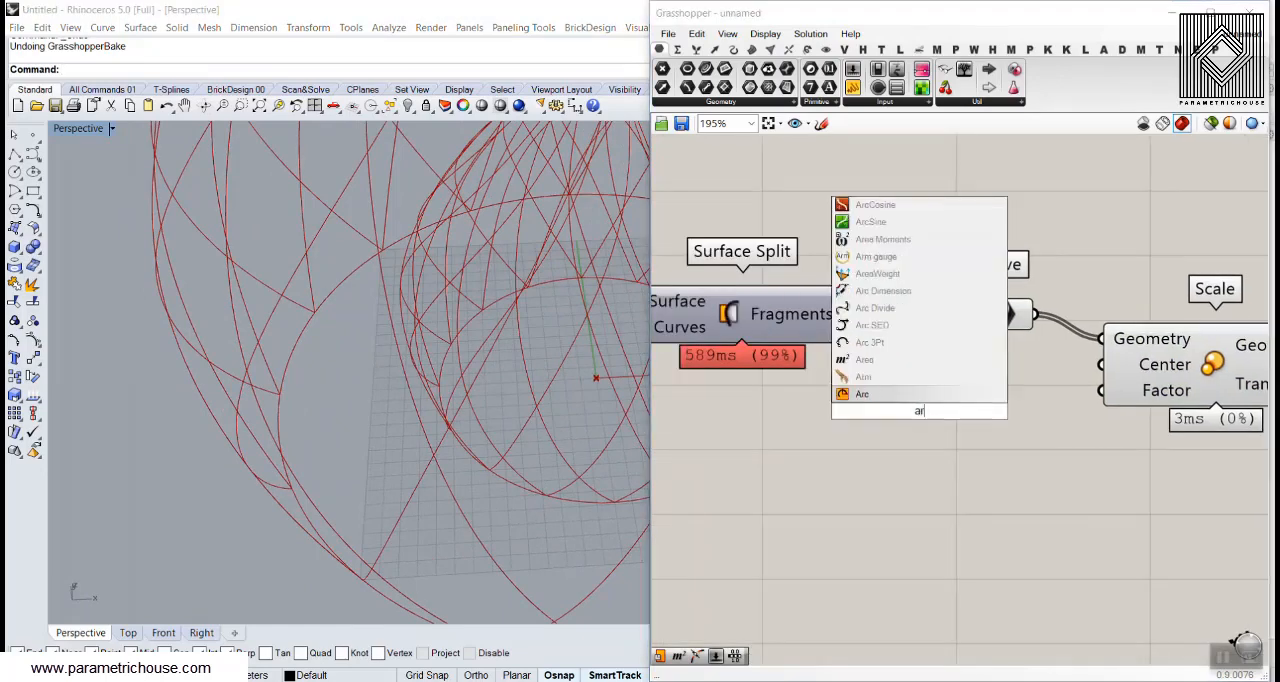
type("ea")
key("Return")
left_click_drag(850, 314, 855, 425)
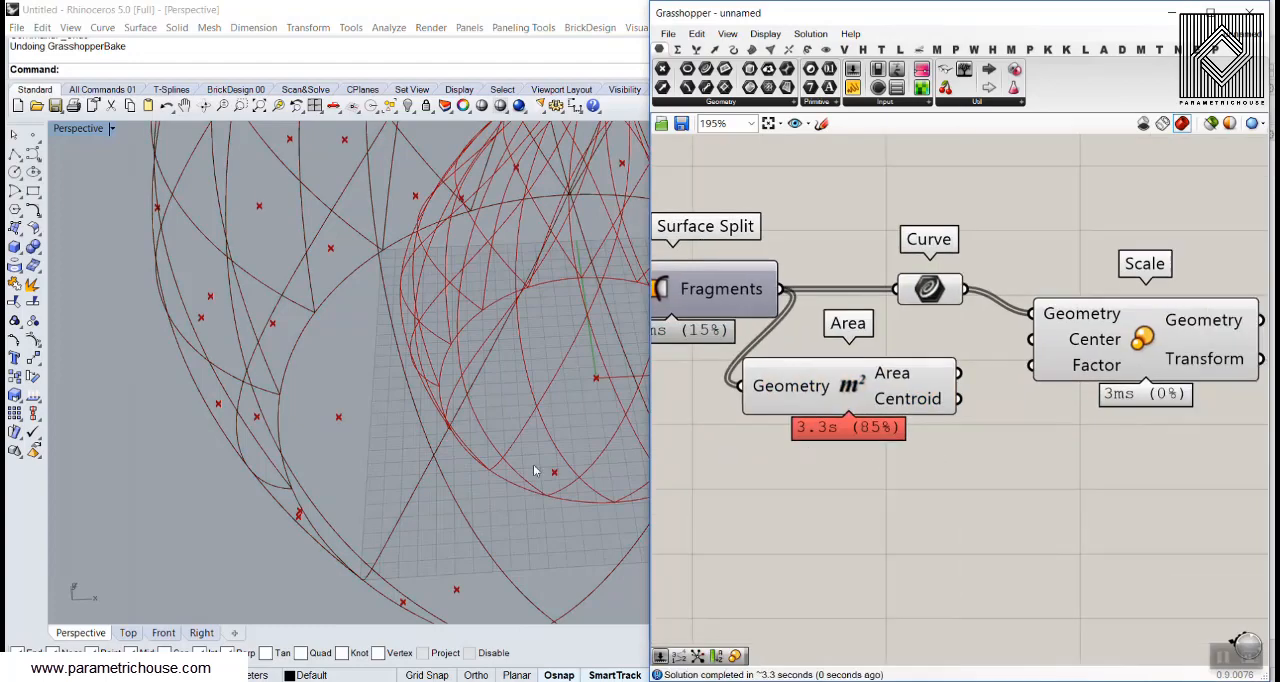
Connect Area's Centroid output to Scale's Center input and turn off the preview of Area
scroll(533, 464, "down", 6)
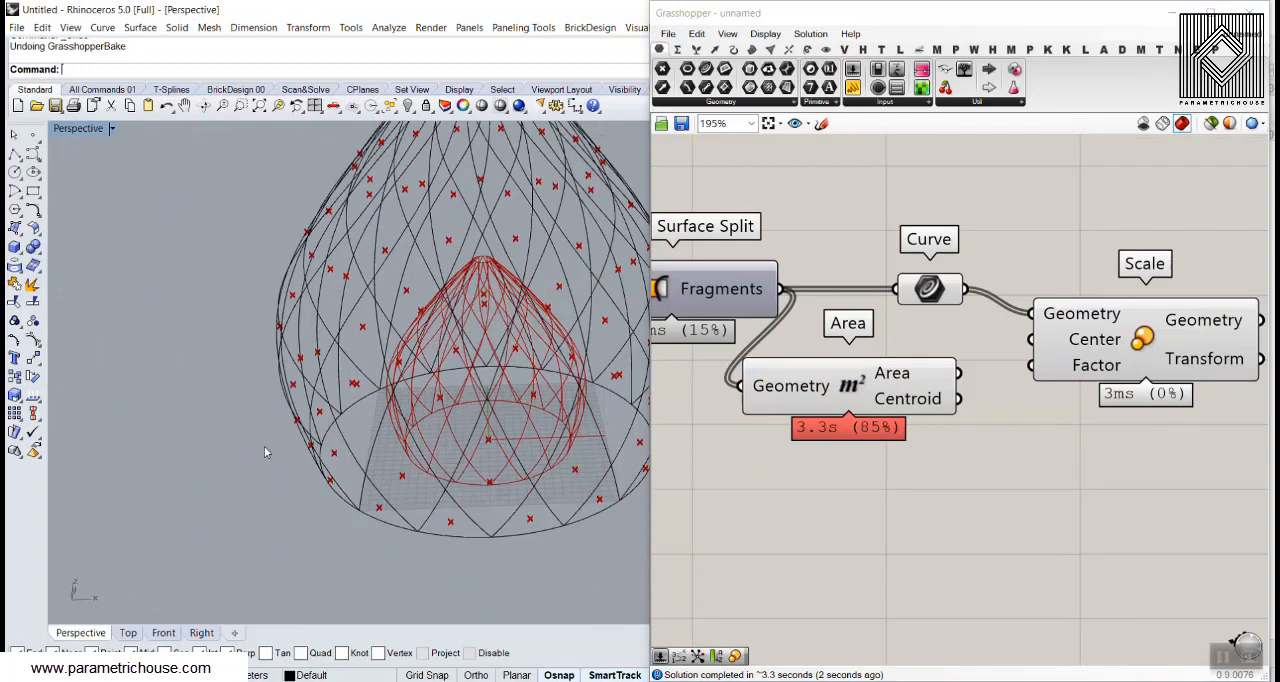
left_click_drag(957, 398, 1032, 339)
scroll(950, 395, "down", 3)
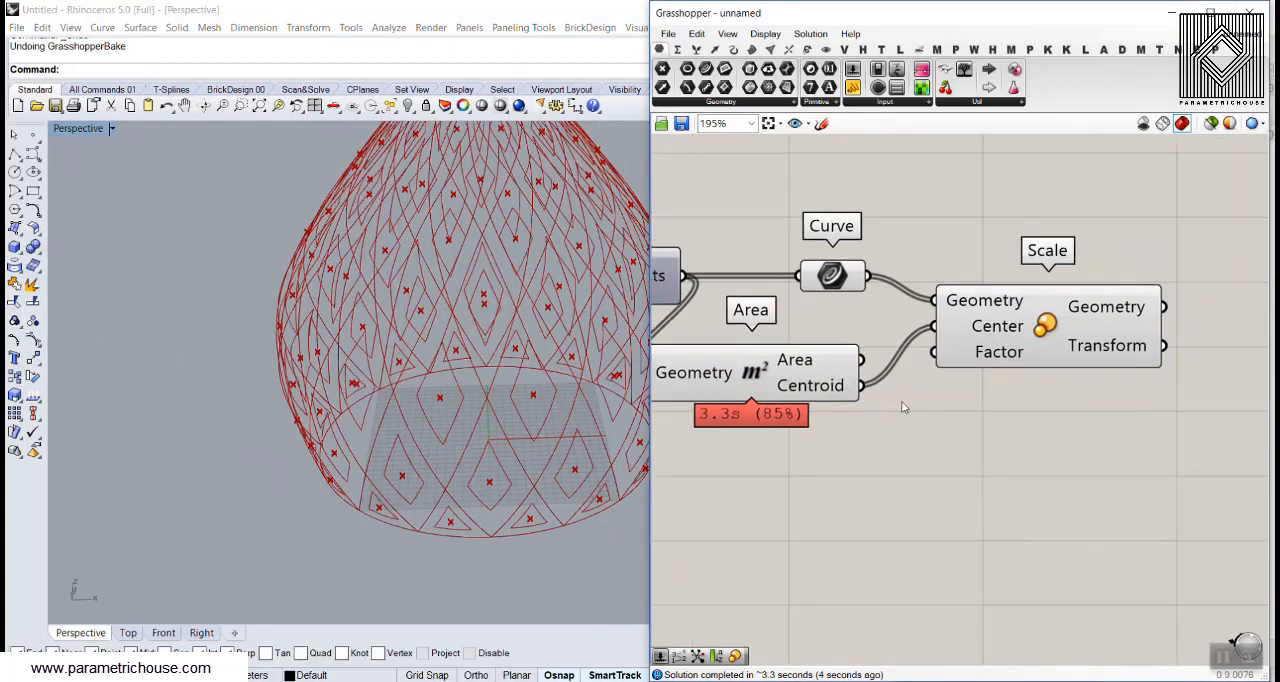
right_click(808, 383)
left_click(848, 409)
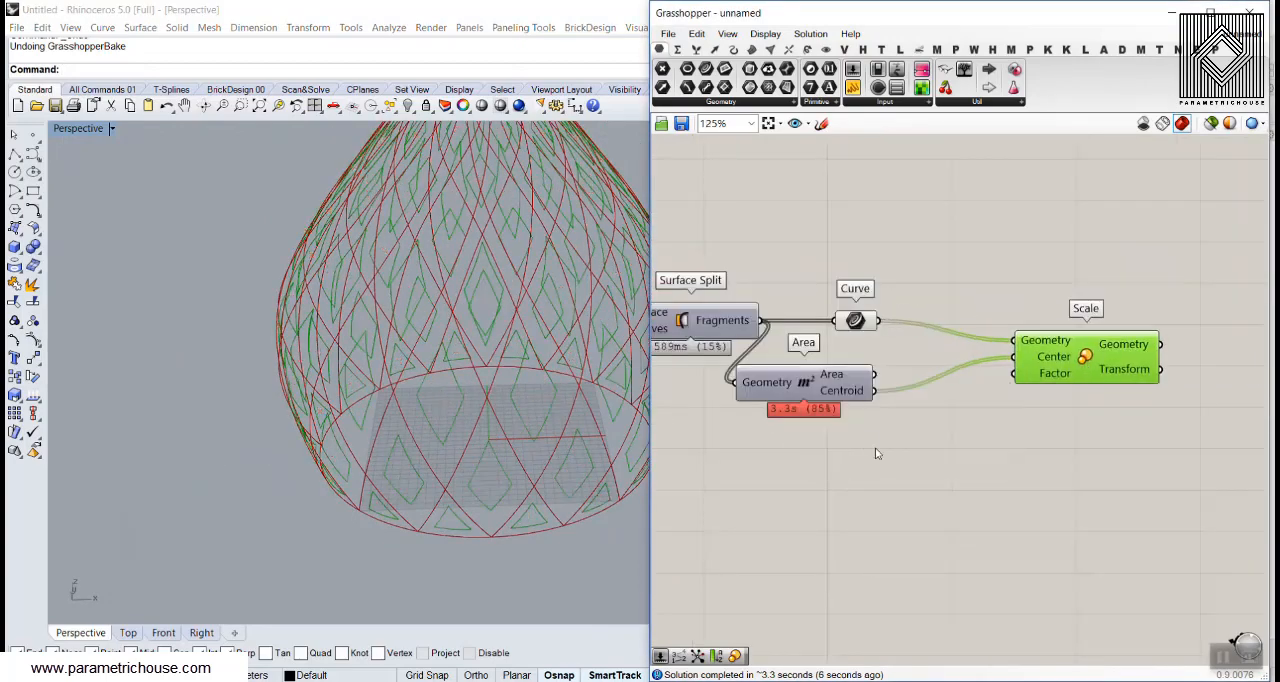
left_click(878, 452)
Add a 0.85 number slider, connect it to Scale's Factor input and lower its value to 0.75
right_click_drag(430, 375, 450, 430)
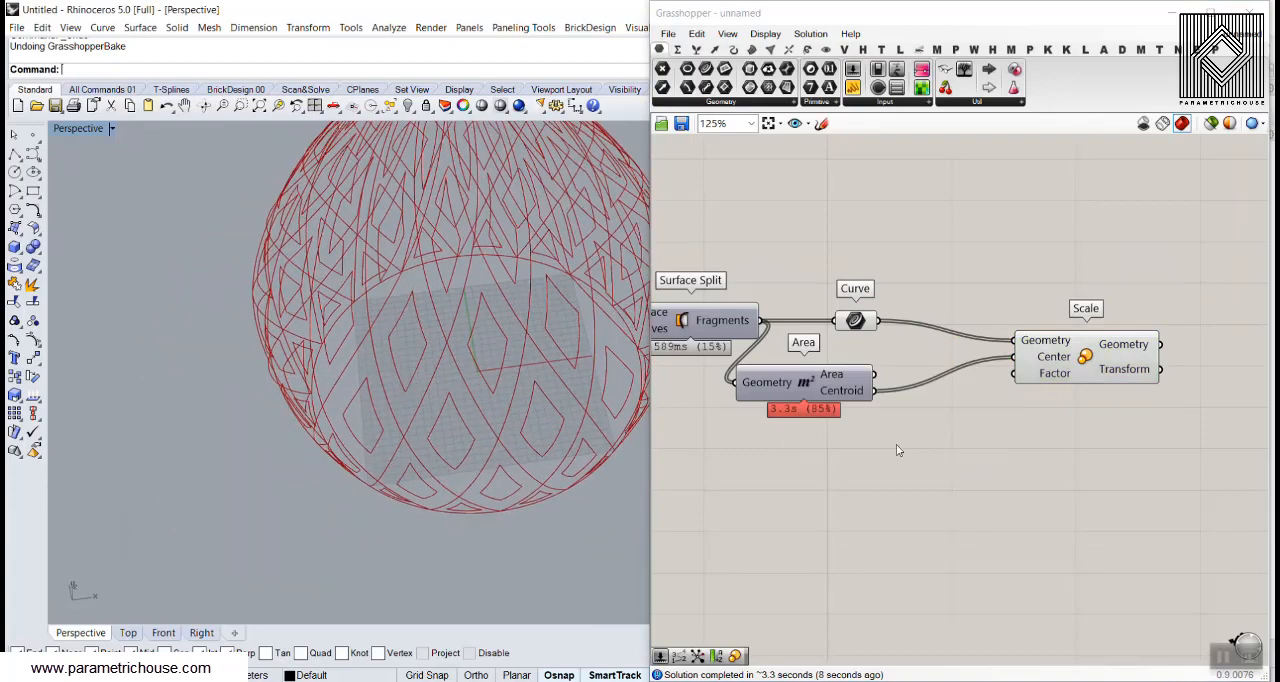
double_click(877, 446)
type("0")
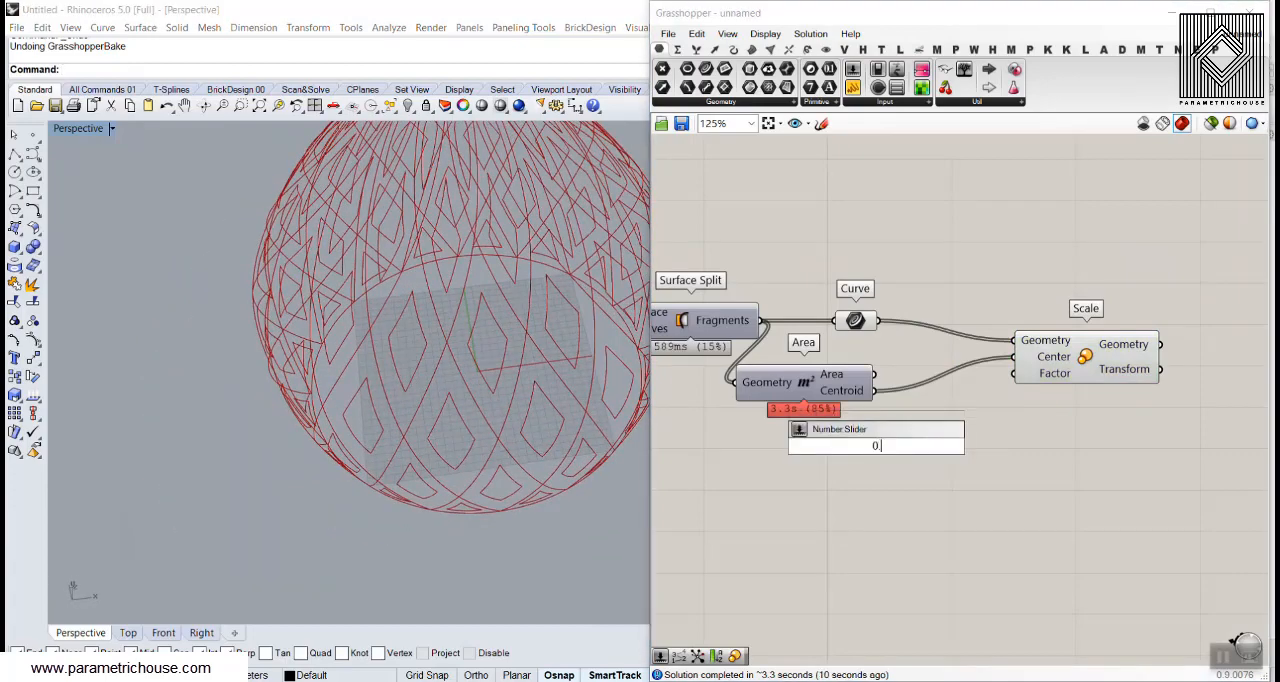
type(".85")
key("Return")
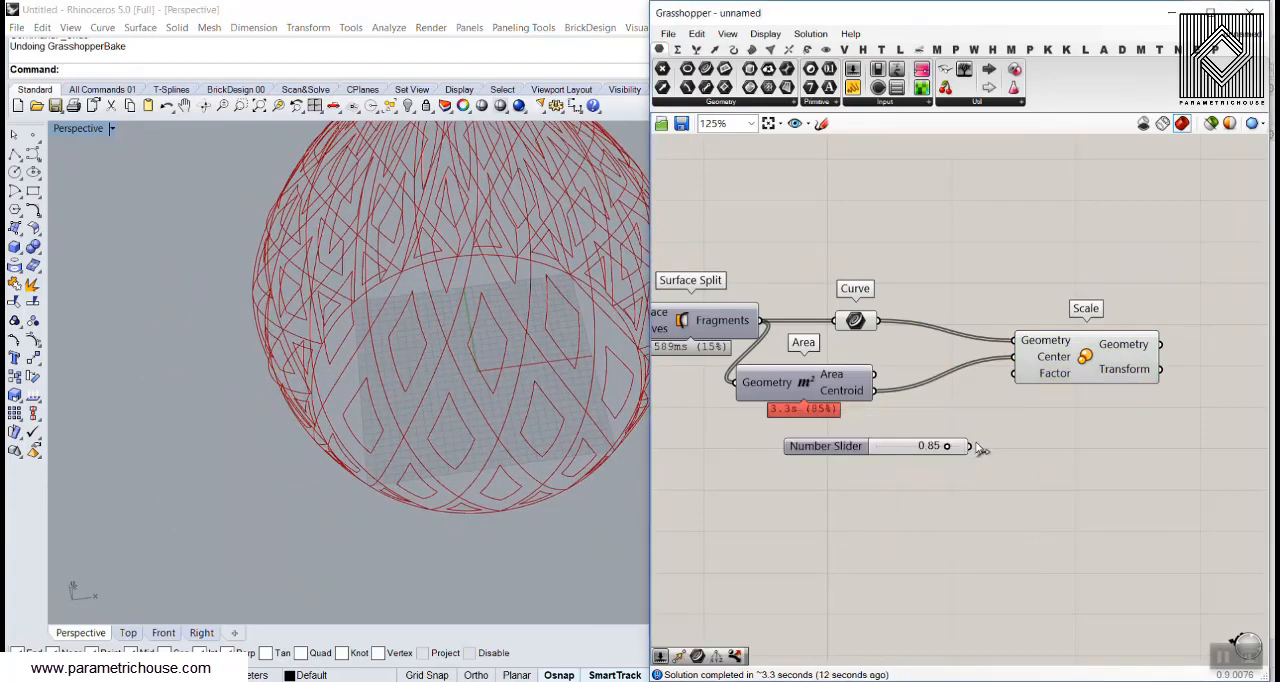
left_click_drag(1009, 395, 1011, 385)
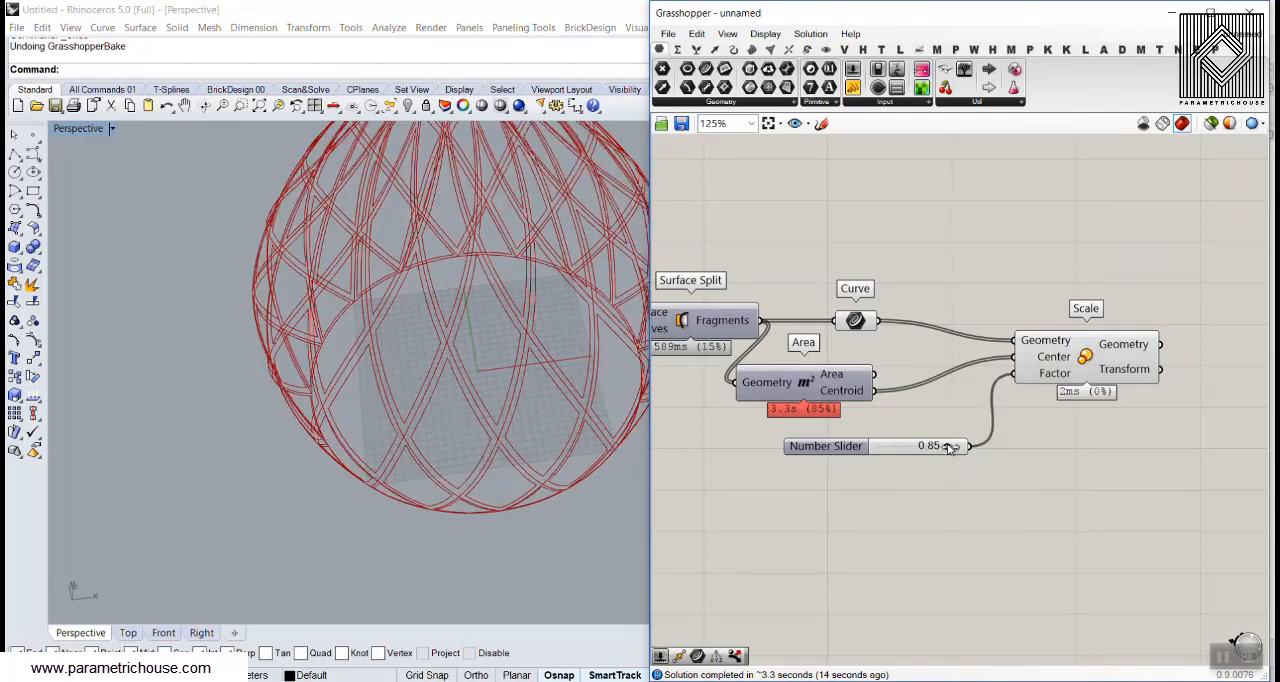
mouse_move(945, 449)
left_mouse_down()
mouse_move(928, 449)
mouse_move(940, 450)
left_mouse_up()
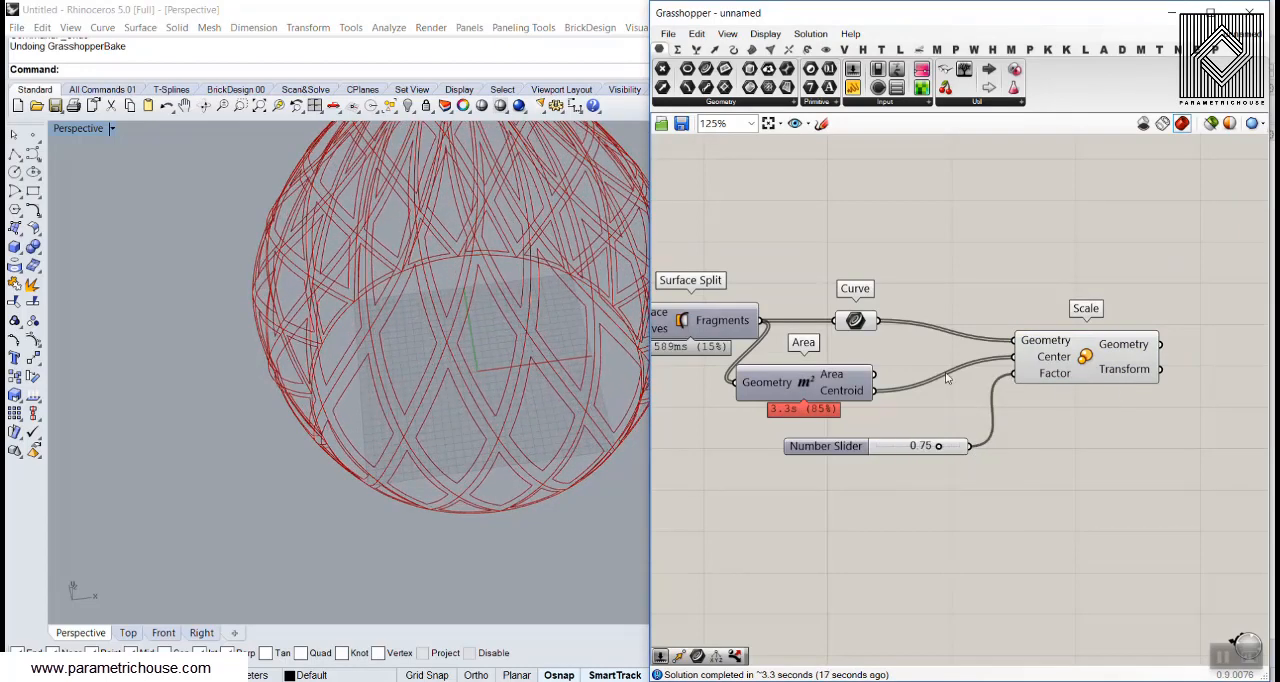
Turn off the preview of the Curve parameter and inspect the scaled cell curves up close, from above and from the side
right_click(858, 322)
left_click(894, 348)
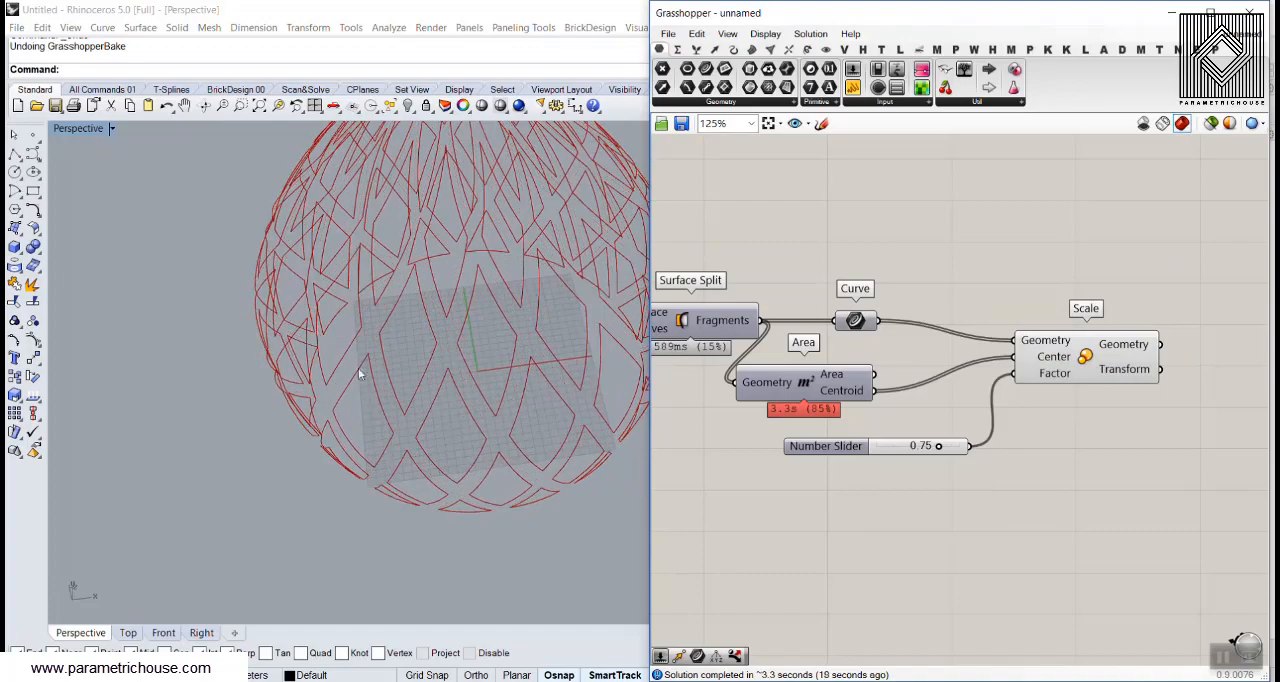
scroll(449, 413, "down", 5)
scroll(414, 430, "up", 8)
right_click_drag(449, 411, 375, 491)
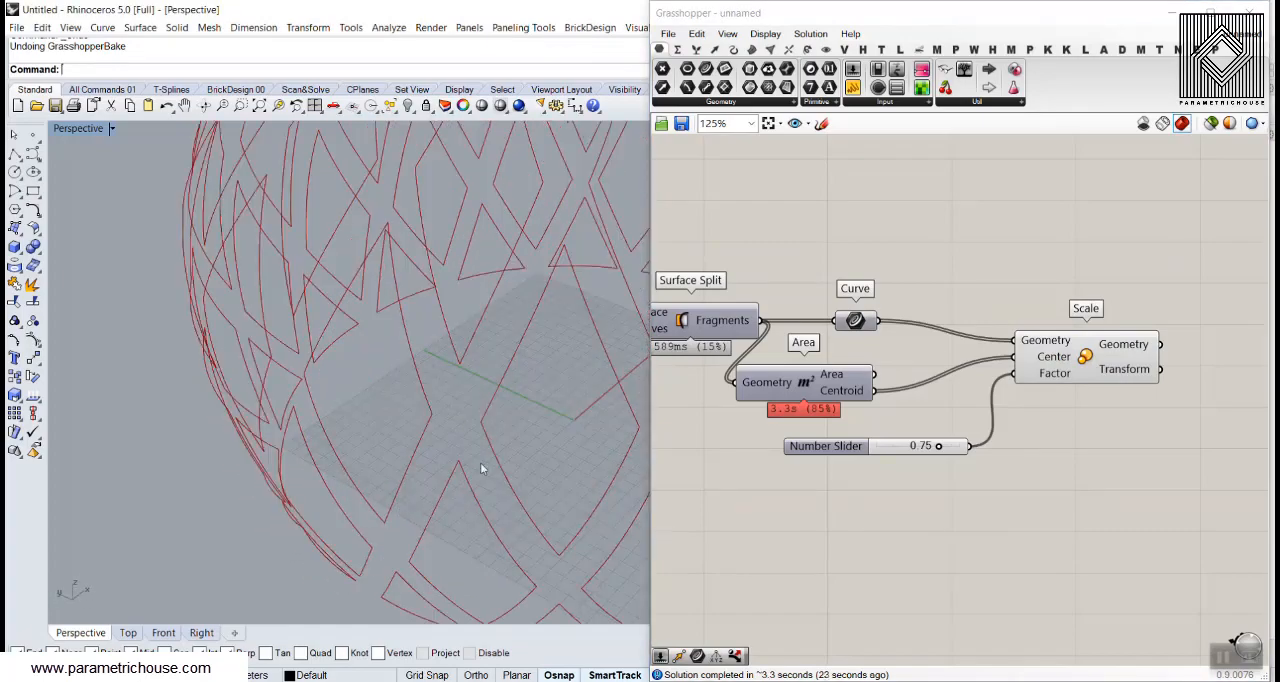
scroll(440, 436, "down", 4)
right_click_drag(440, 437, 470, 540)
scroll(449, 410, "up", 3)
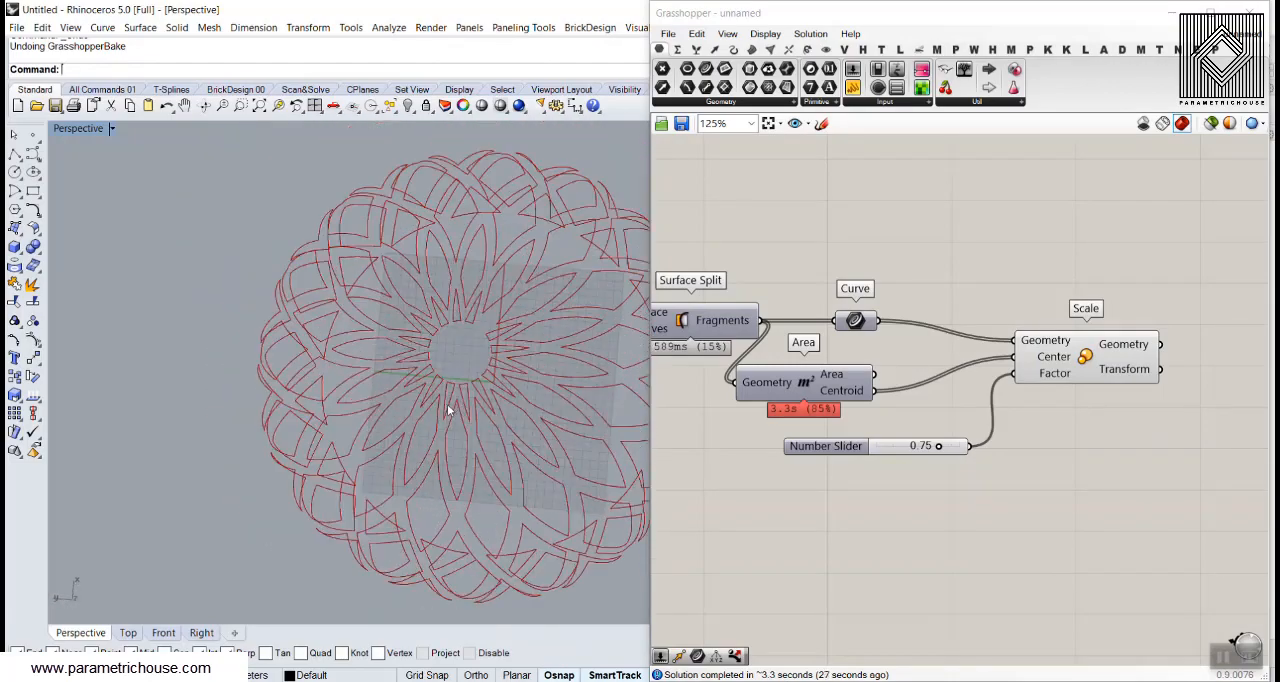
right_click_drag(436, 473, 451, 363)
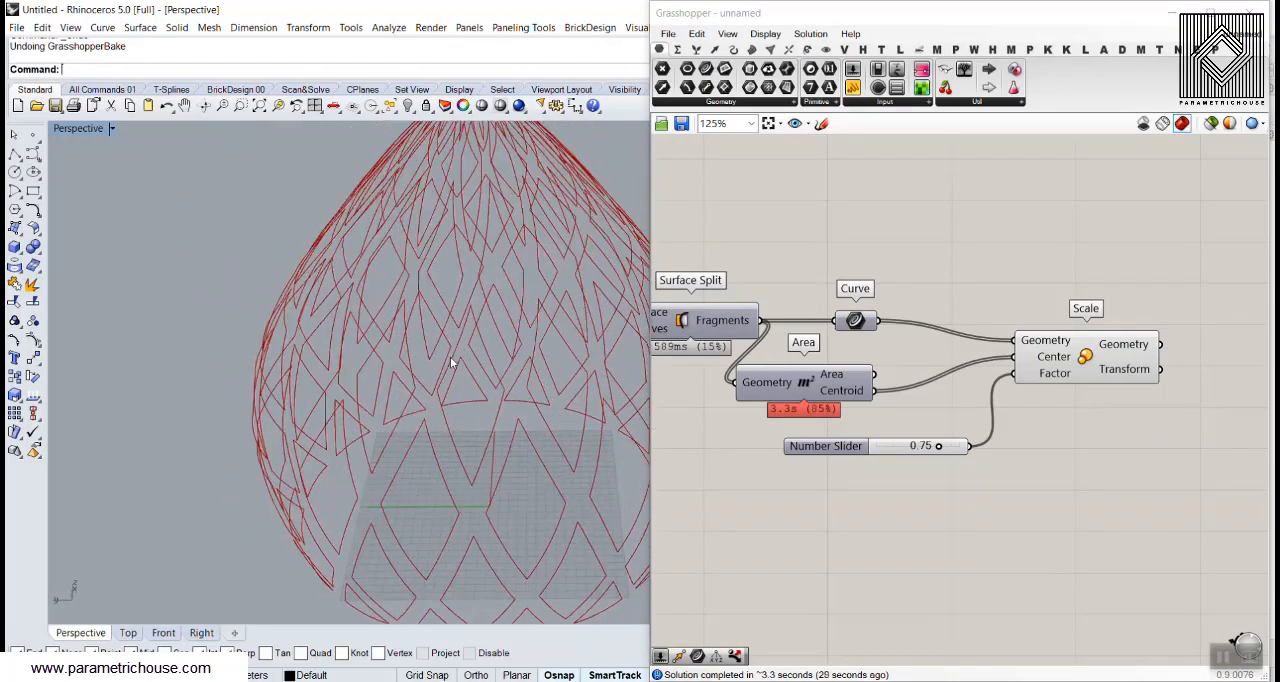
left_click_drag(1097, 353, 1100, 350)
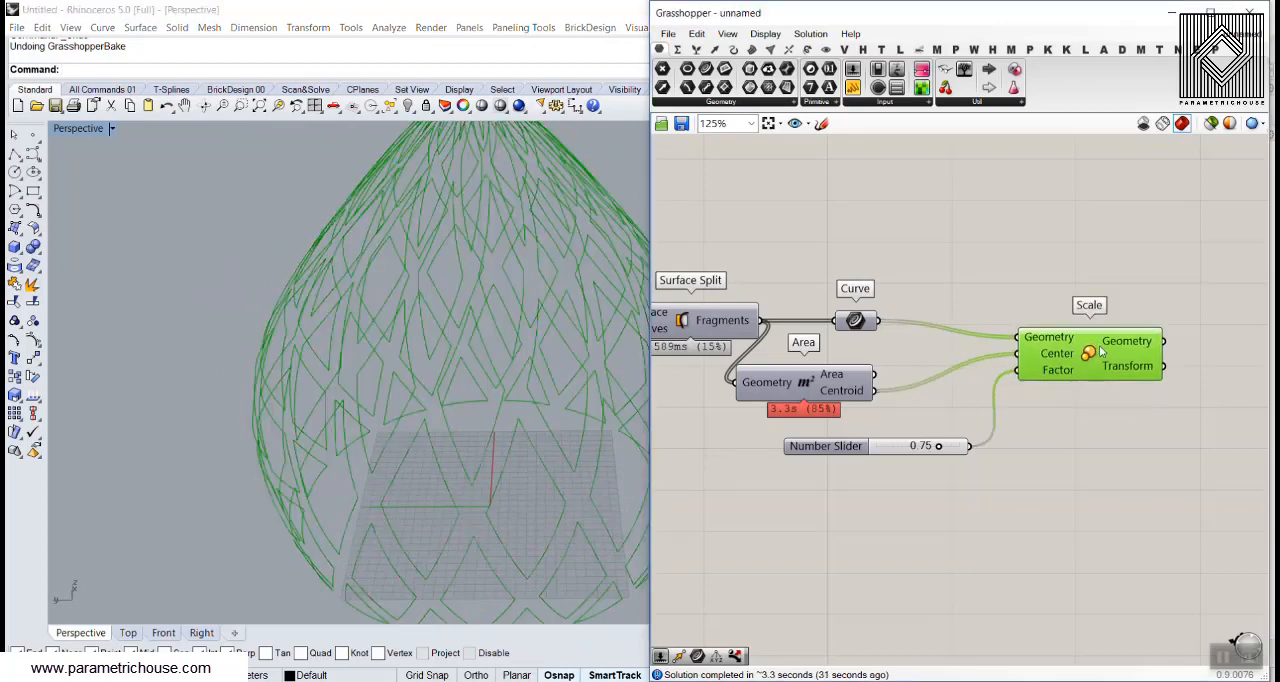
right_click_drag(432, 397, 482, 487)
scroll(486, 349, "up", 4)
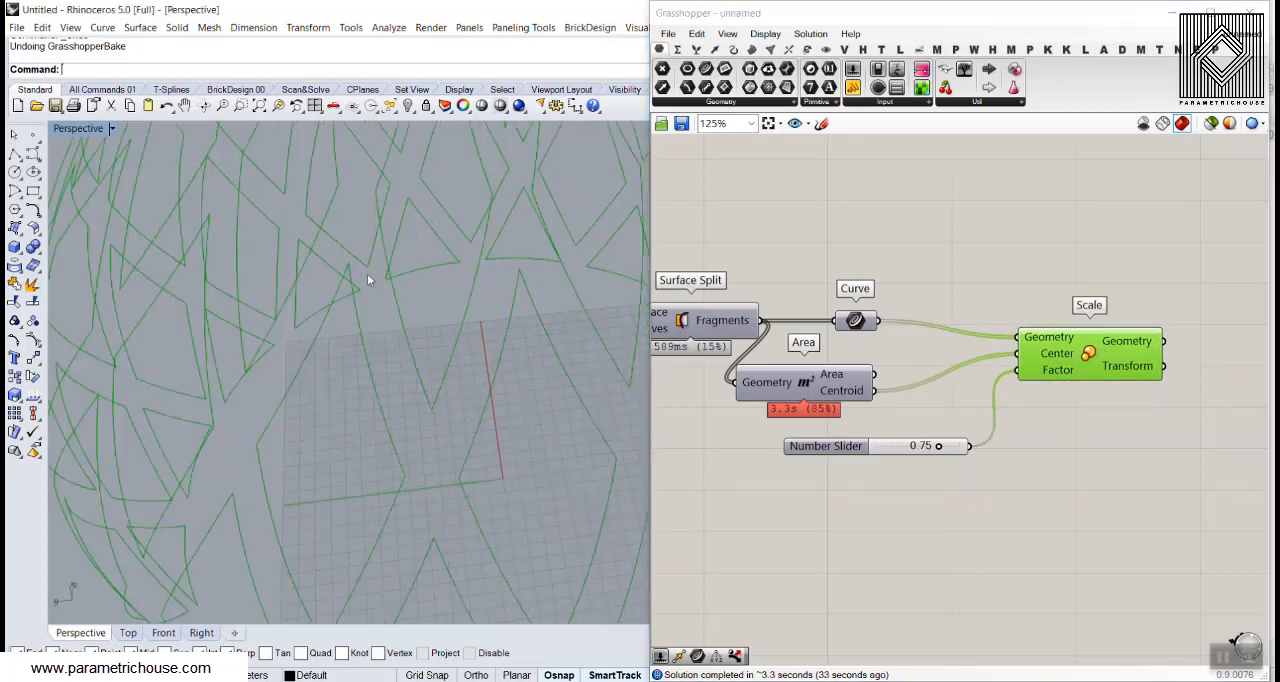
Add a second Surface Split component to the canvas near Scale
double_click(1038, 269)
type("split")
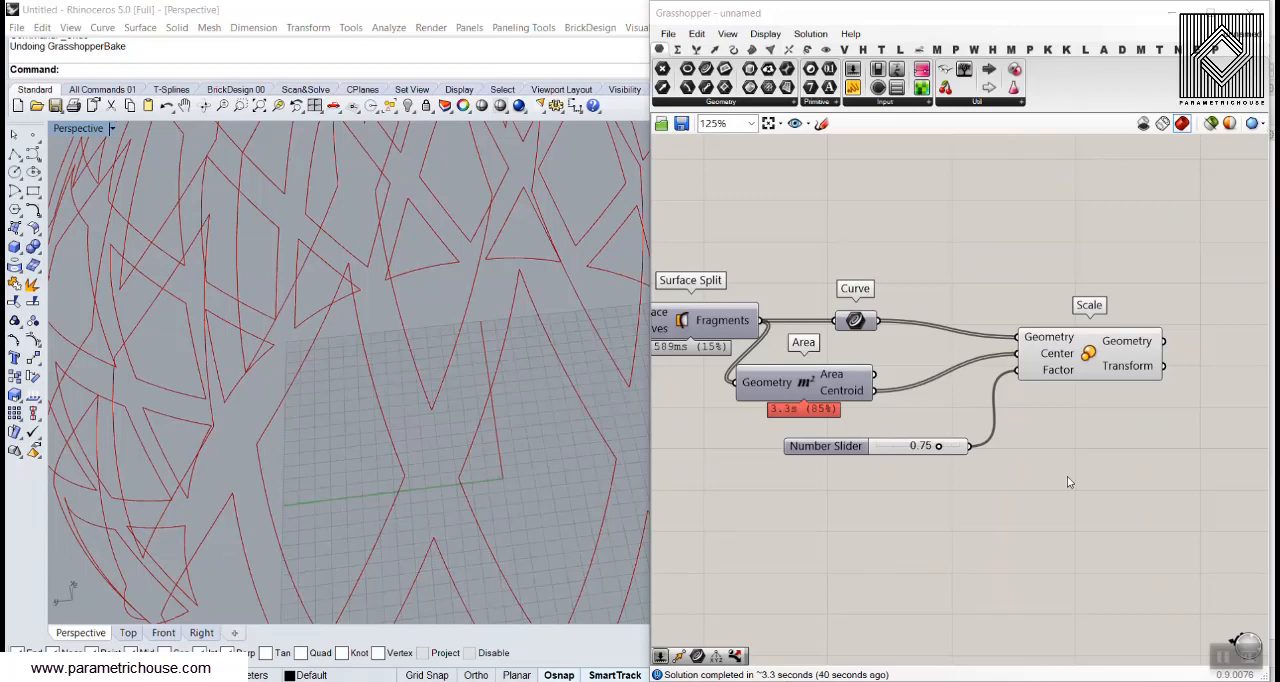
double_click(1066, 496)
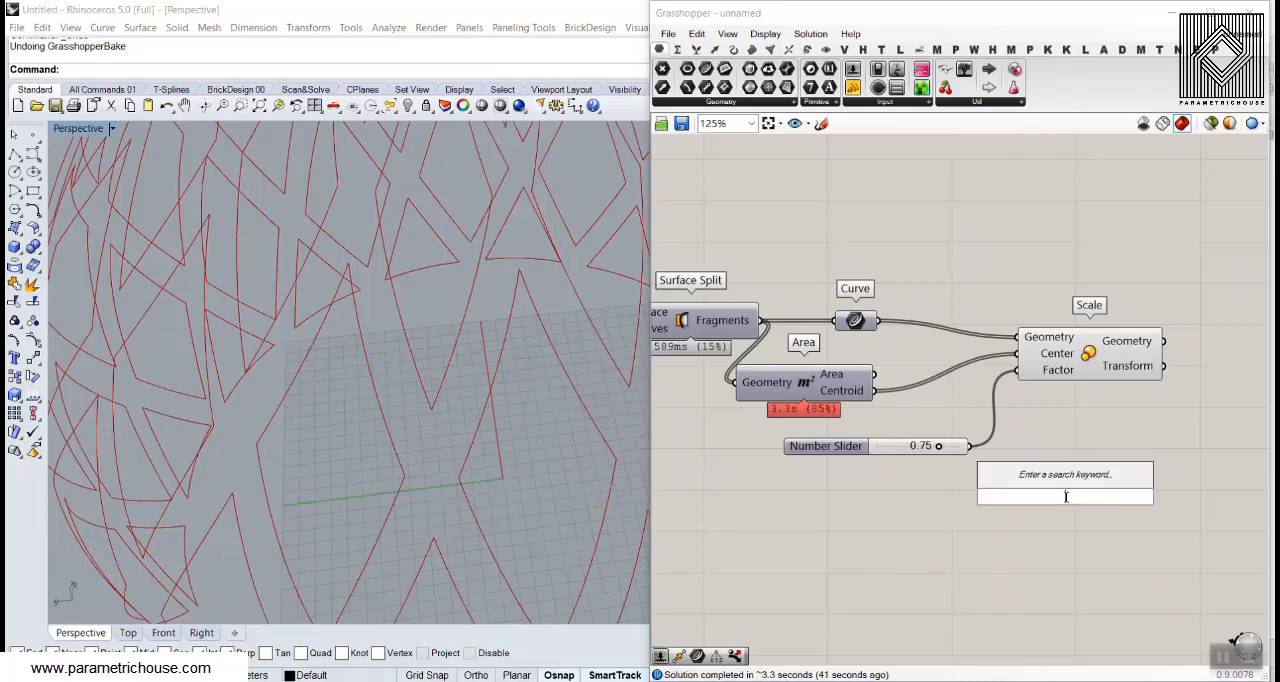
type("split")
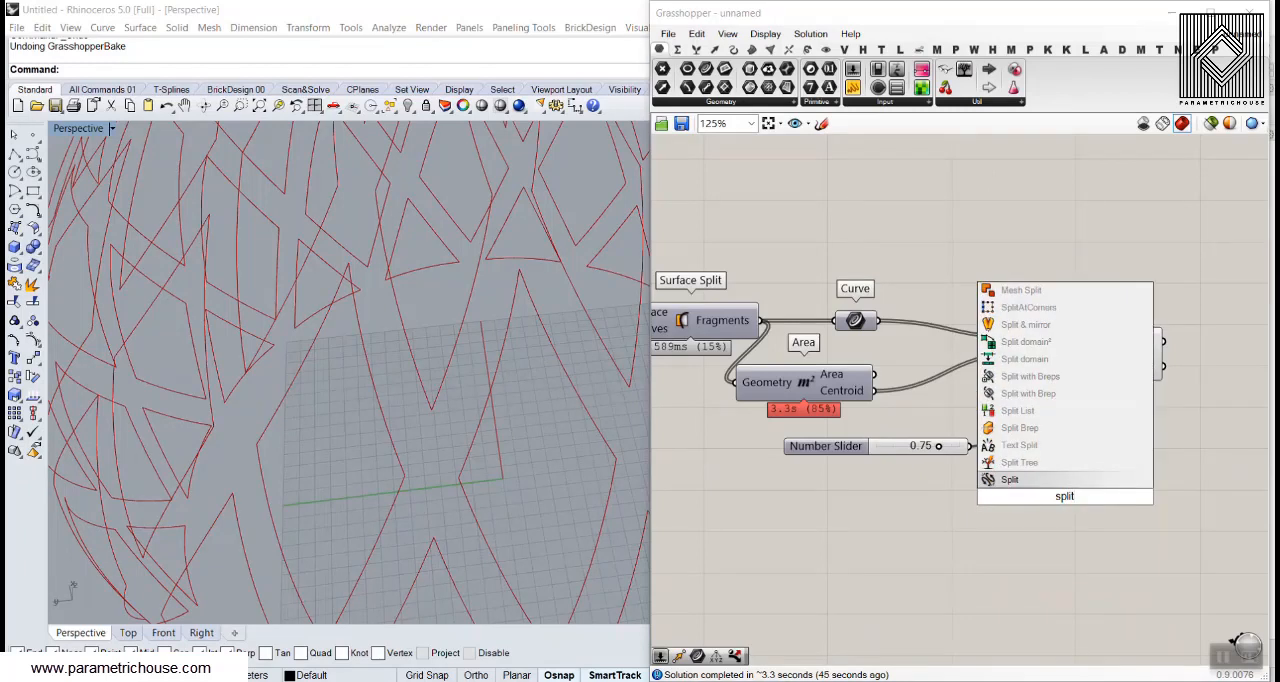
key("BackSpace")
key("BackSpace")
key("BackSpace")
key("BackSpace")
key("BackSpace")
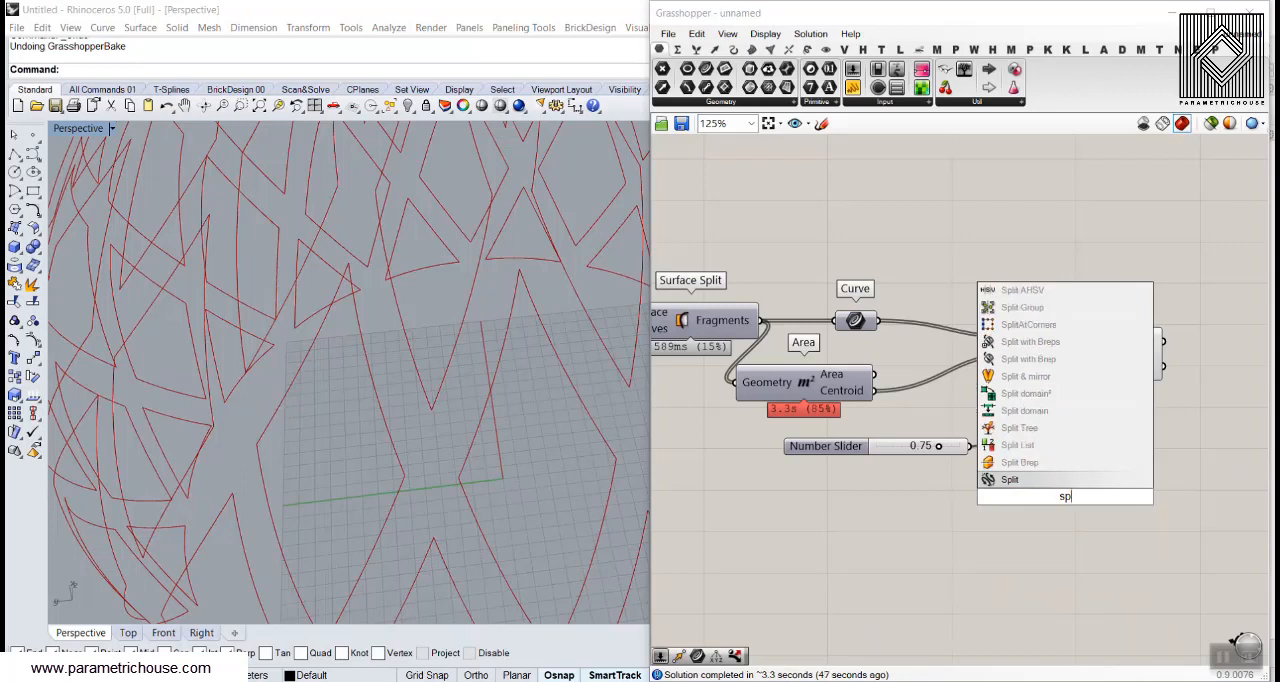
type("surfa")
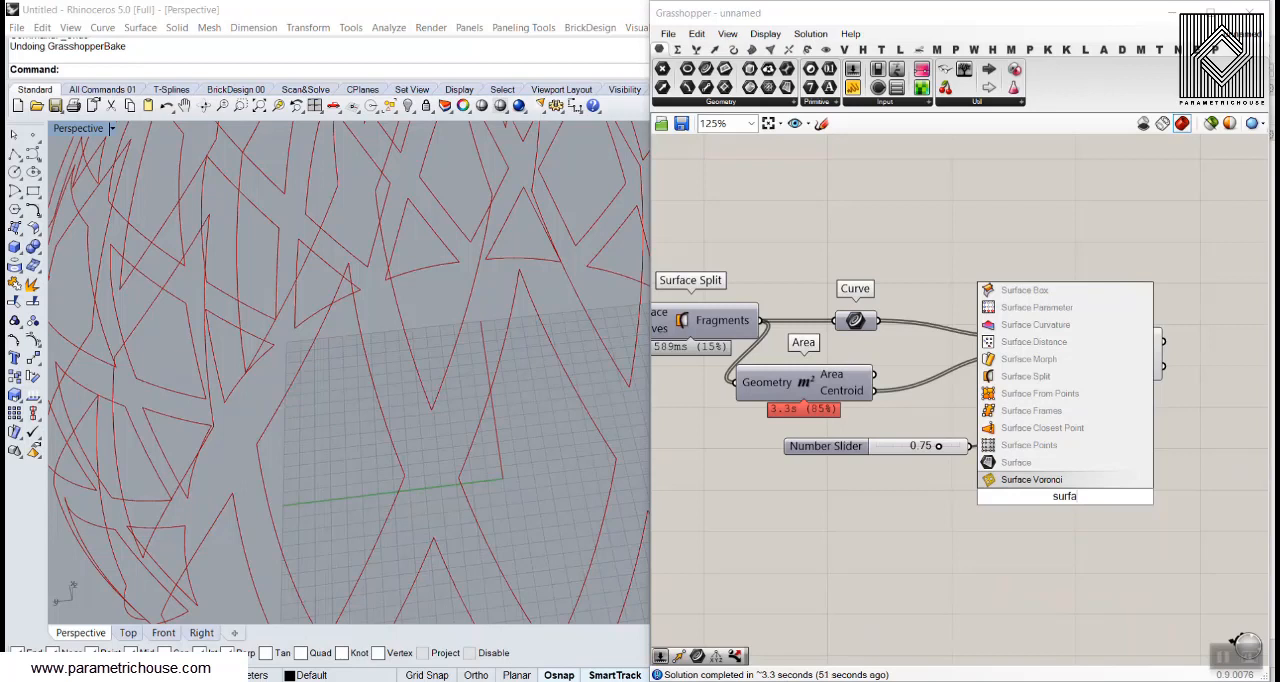
type("ce sp")
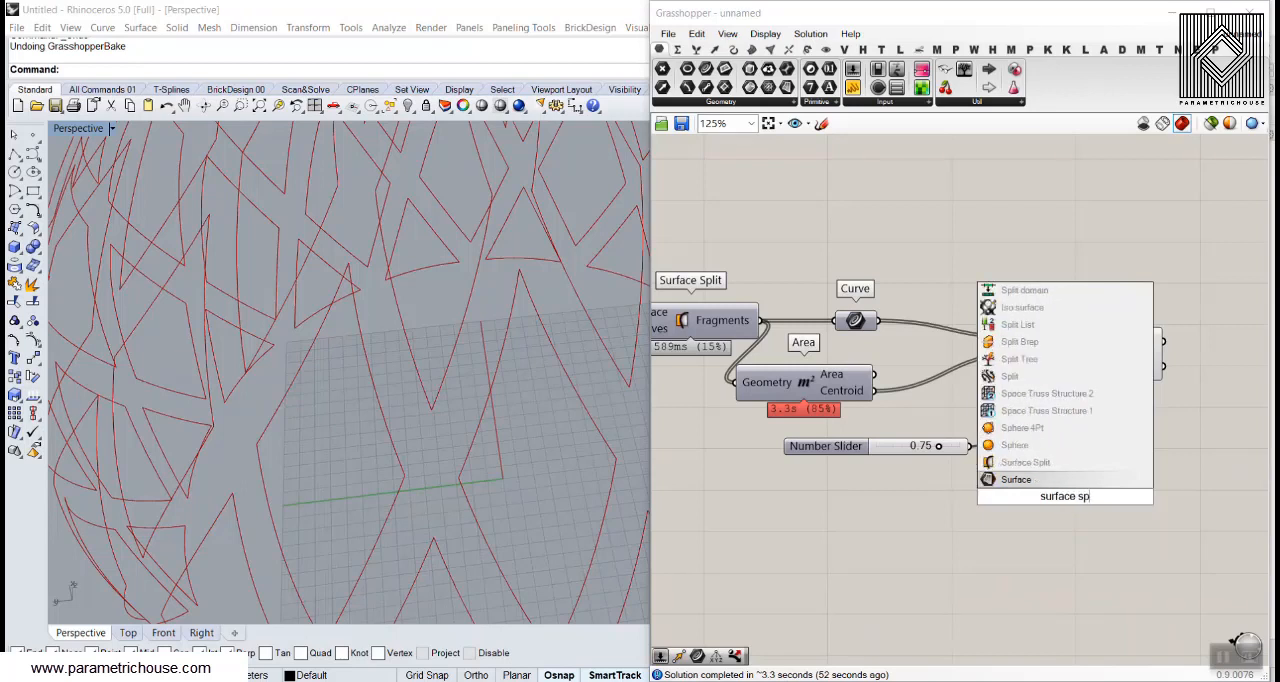
left_click(1036, 463)
left_click(788, 49)
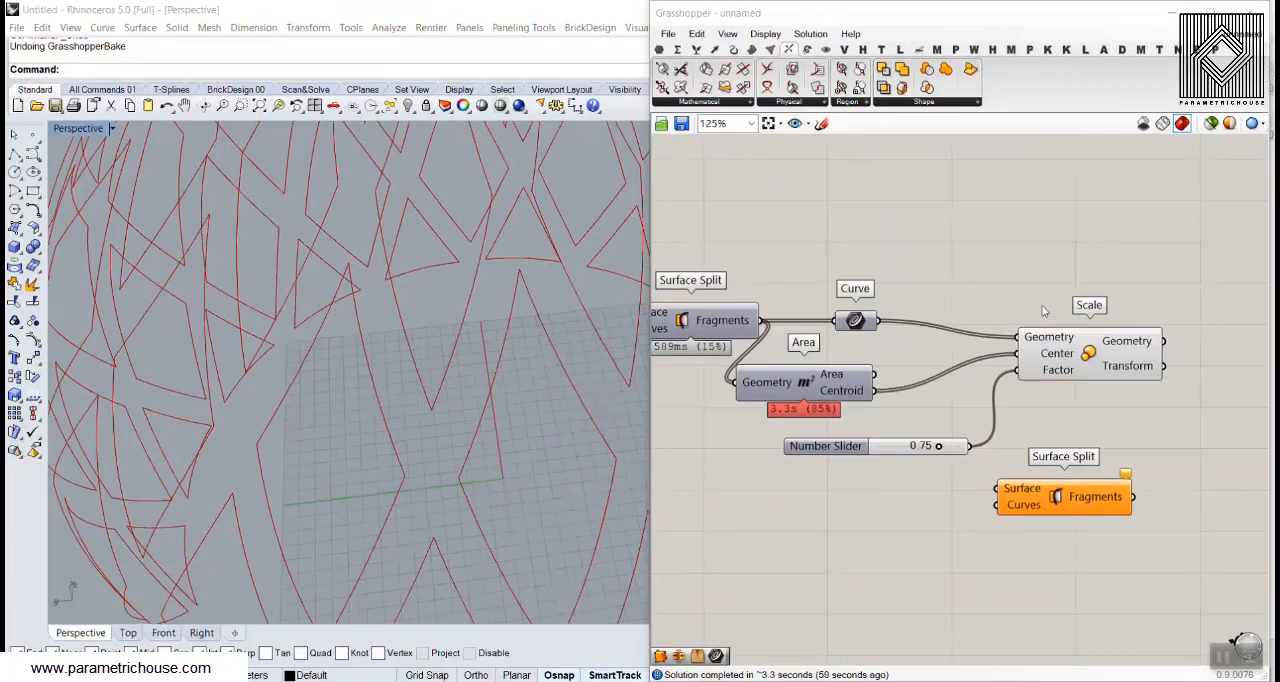
Connect Loft's output to the new Surface Split's Surface input and move the component beyond Scale
left_click_drag(1035, 510, 866, 382)
scroll(1090, 484, "down", 3)
scroll(875, 384, "up", 4)
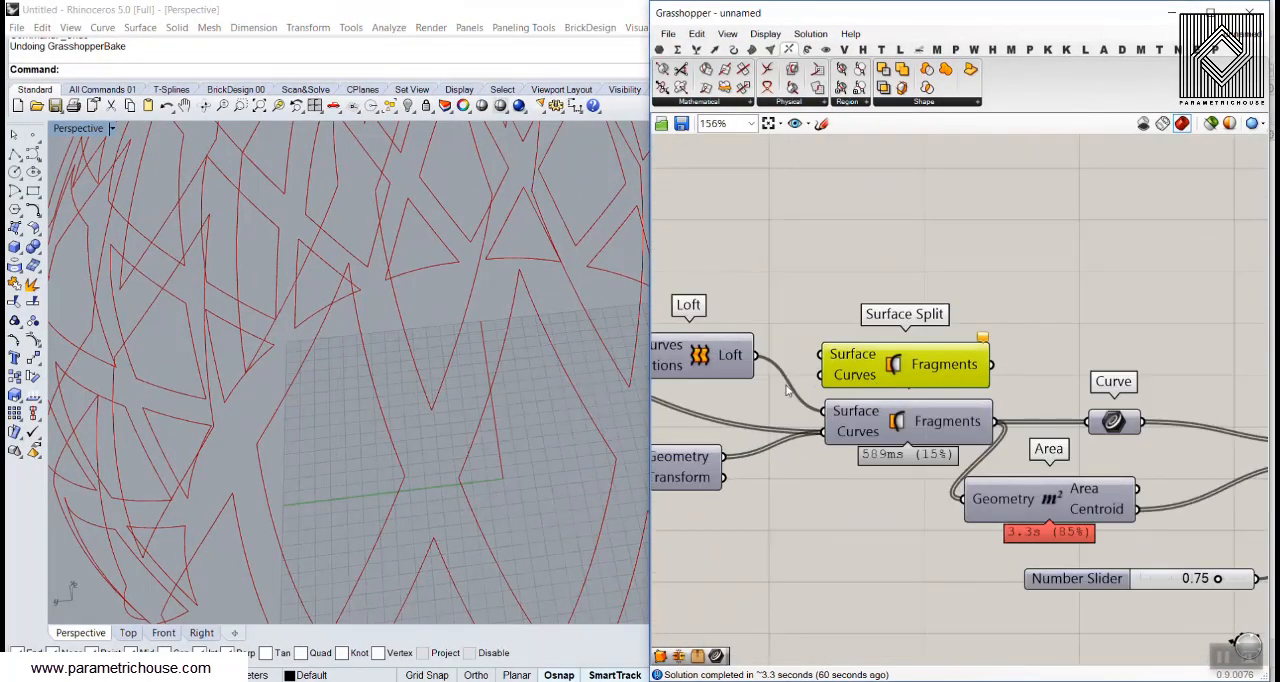
scroll(908, 392, "down", 2)
right_click_drag(908, 392, 816, 372)
left_click_drag(816, 368, 1180, 367)
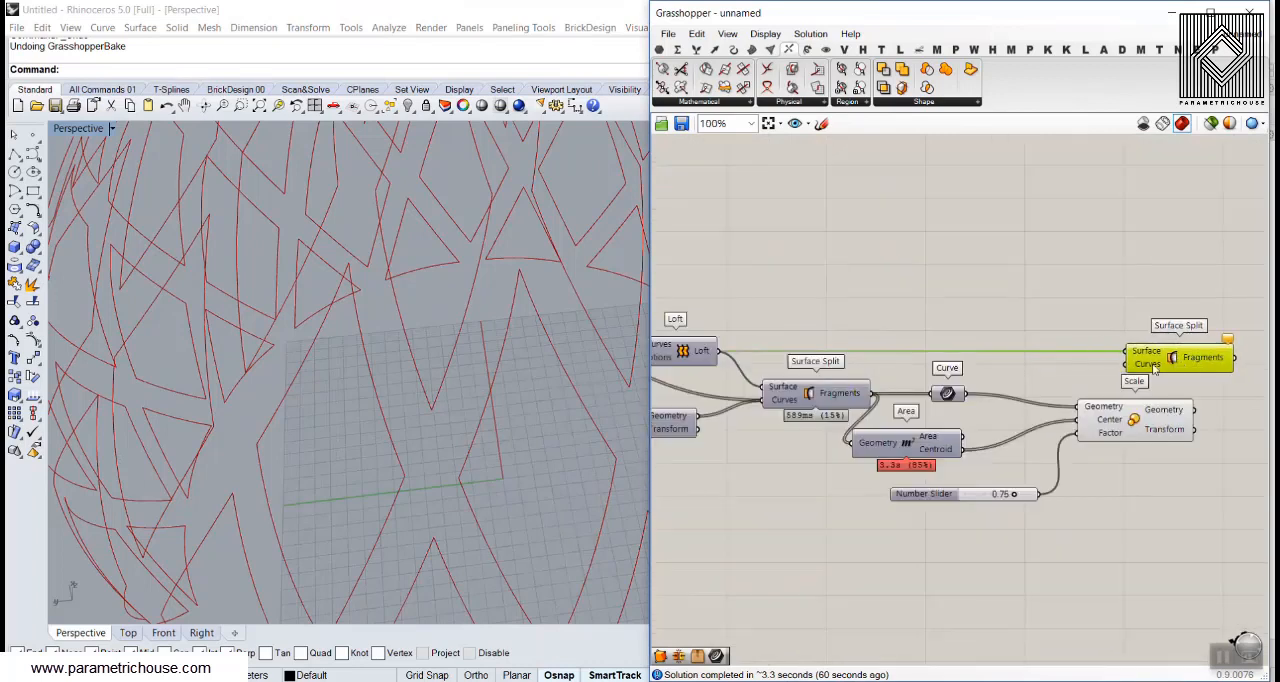
right_click_drag(1180, 367, 912, 345)
left_click_drag(912, 345, 1038, 344)
Feed Scale's Geometry output into the Curves input of the new Surface Split
left_click(938, 392)
scroll(936, 390, "up", 3)
left_click_drag(912, 392, 1030, 304)
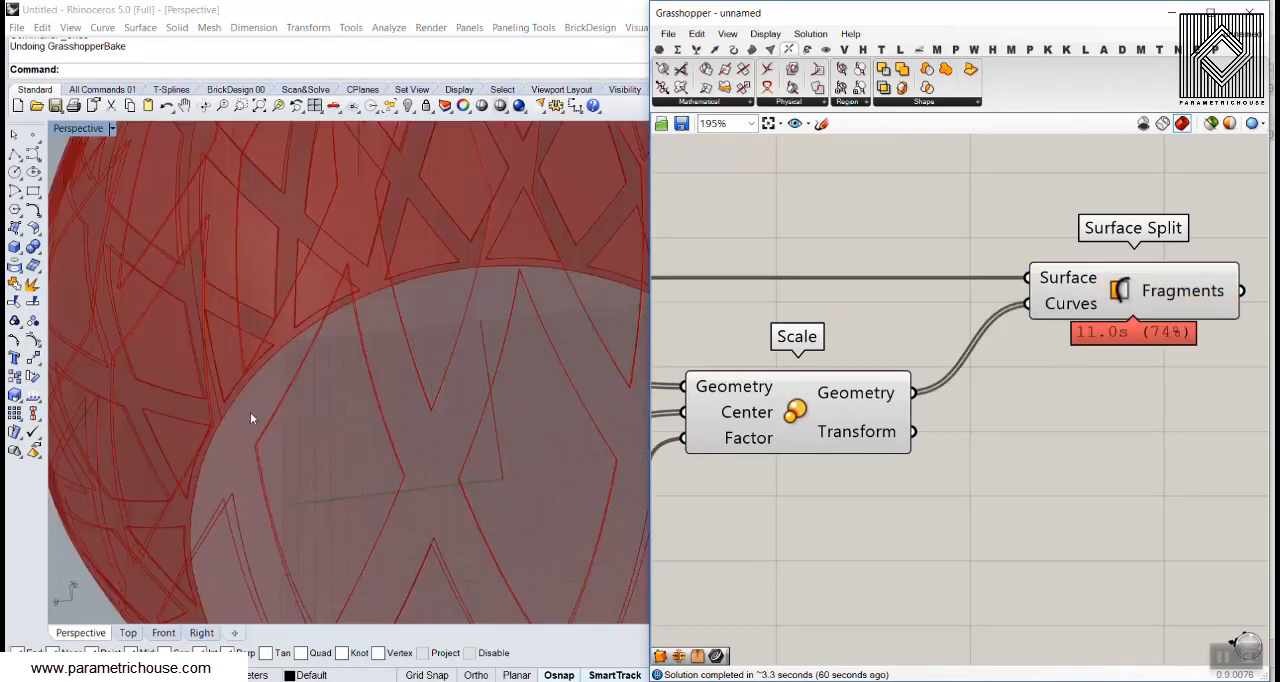
Inspect the newly split surface and turn off the preview of Scale
right_click_drag(378, 385, 424, 335)
scroll(398, 330, "down", 10)
scroll(423, 360, "up", 6)
right_click(795, 400)
key("Escape")
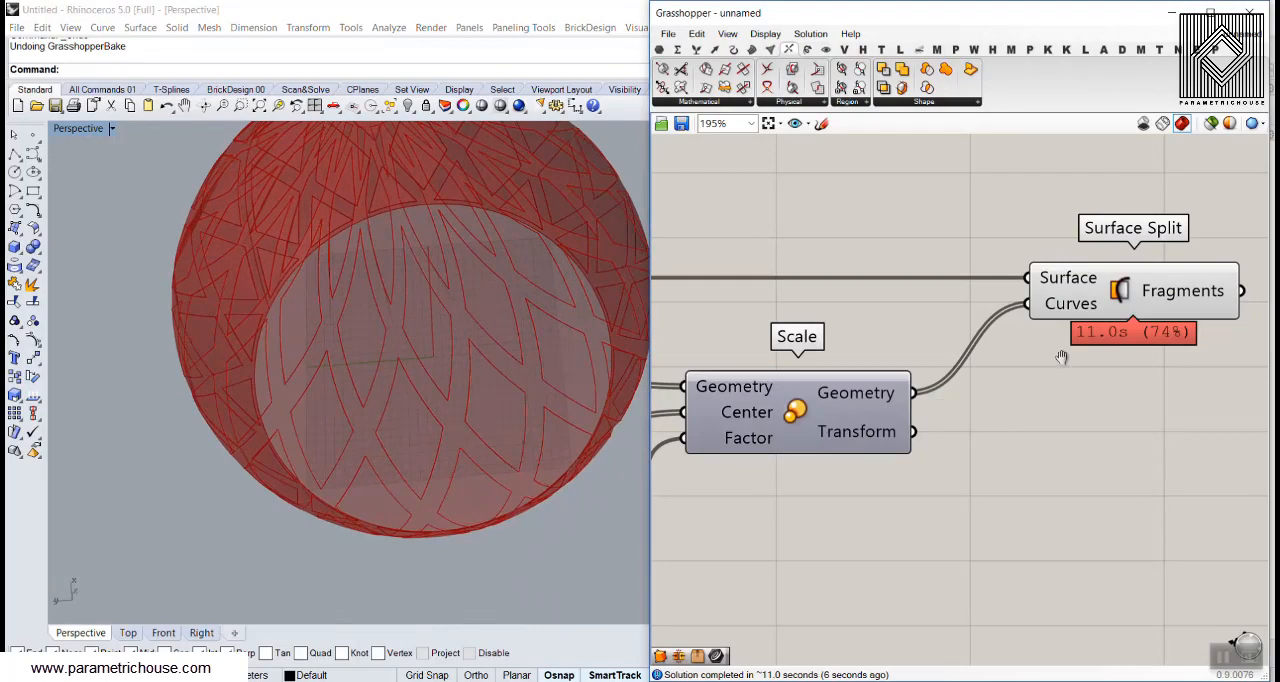
Bake the Fragments of the second Surface Split into Rhino and move the baked piece beside the preview
right_click_drag(1160, 300, 983, 313)
right_click(983, 306)
left_click(1018, 331)
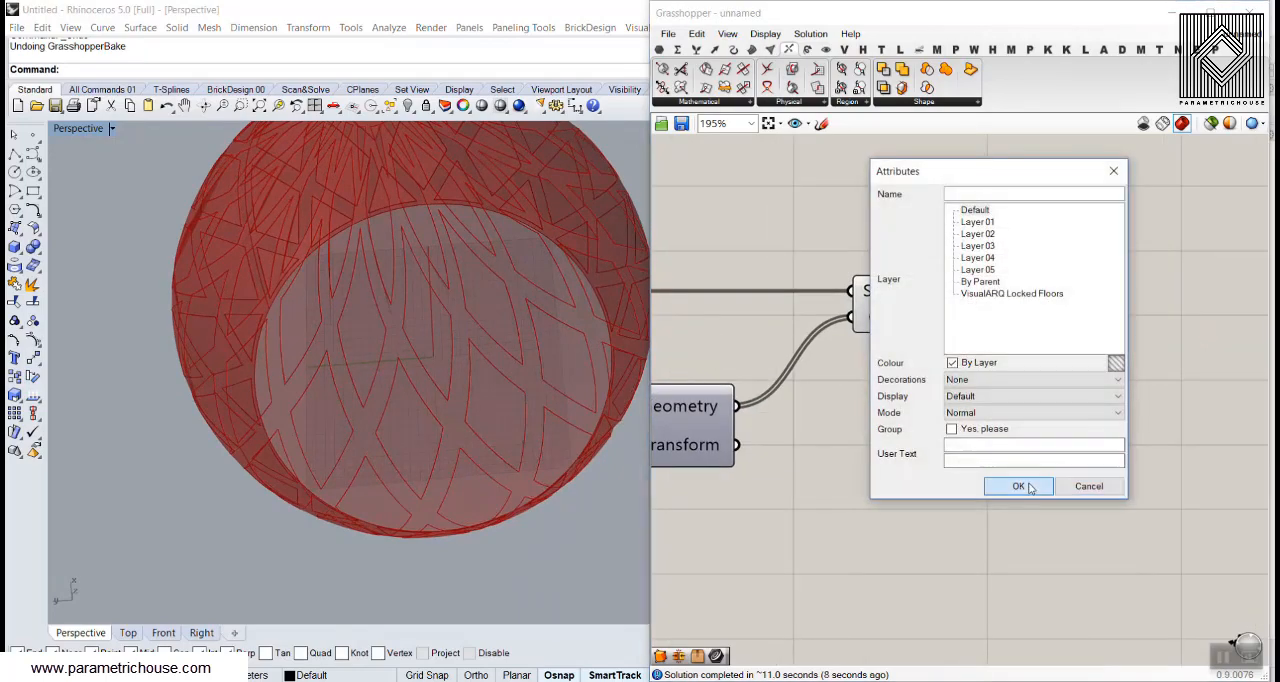
left_click(1015, 486)
left_click_drag(470, 370, 256, 346)
Inspect the baked diagrid from several angles, including its interior, and undo the bake
scroll(523, 358, "down", 10)
scroll(277, 330, "up", 5)
right_click_drag(277, 330, 312, 215)
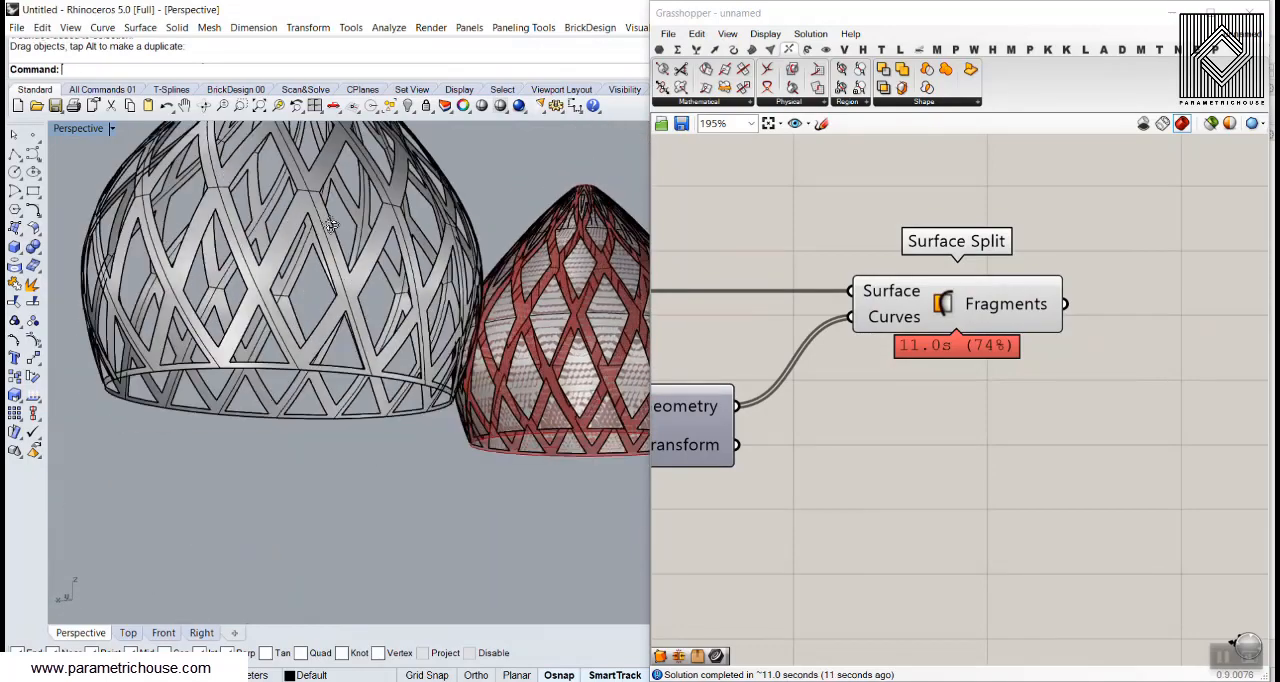
scroll(330, 280, "down", 2)
scroll(380, 325, "down", 3)
right_click_drag(380, 325, 434, 336)
scroll(435, 340, "up", 3)
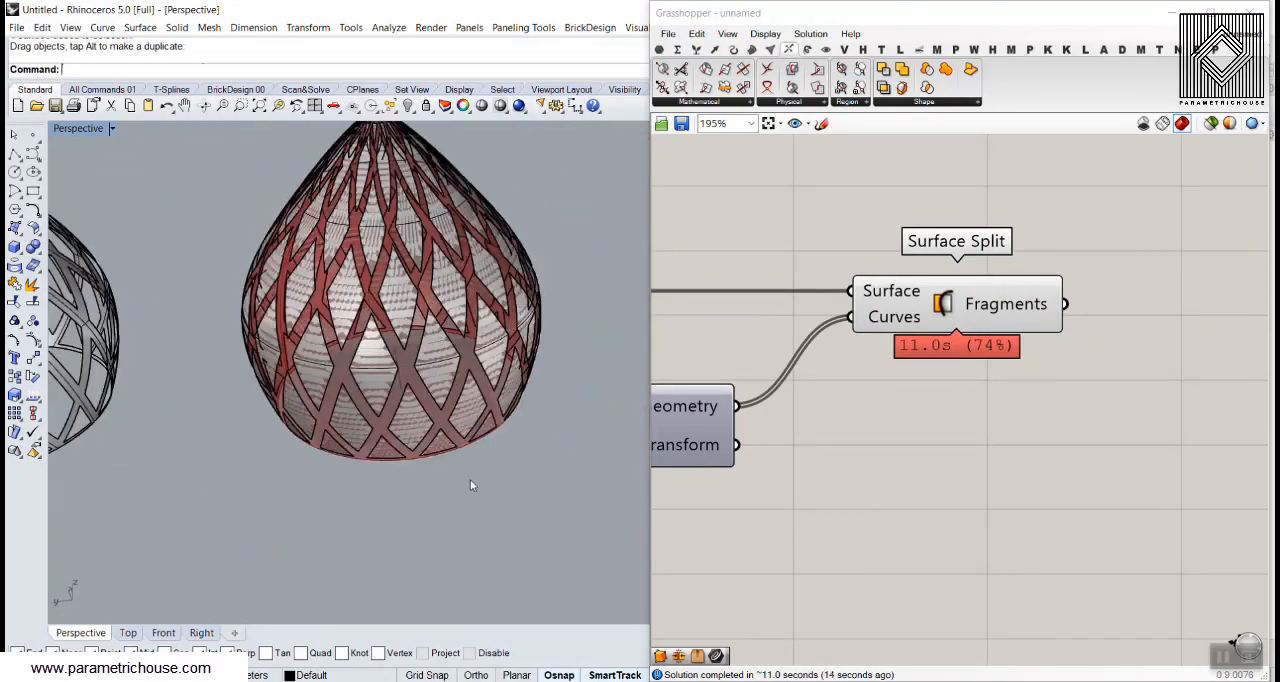
scroll(470, 485, "down", 3)
key("ctrl+z")
scroll(470, 395, "up", 3)
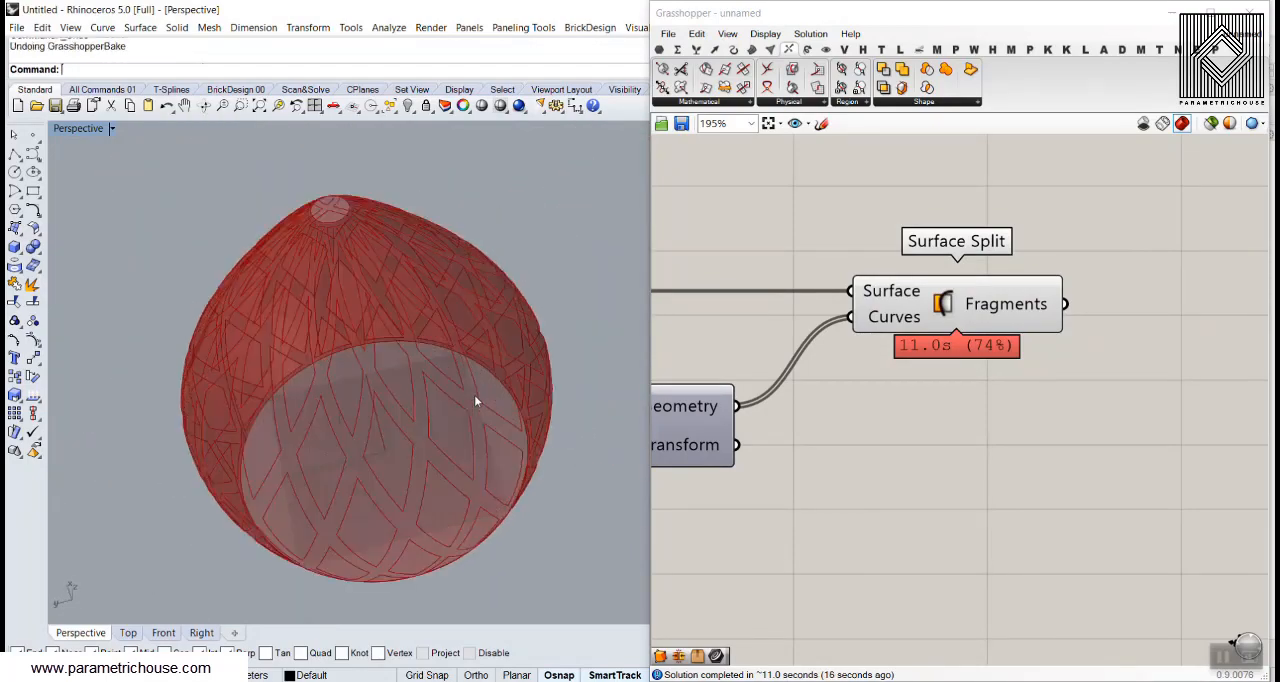
right_click_drag(371, 437, 533, 367)
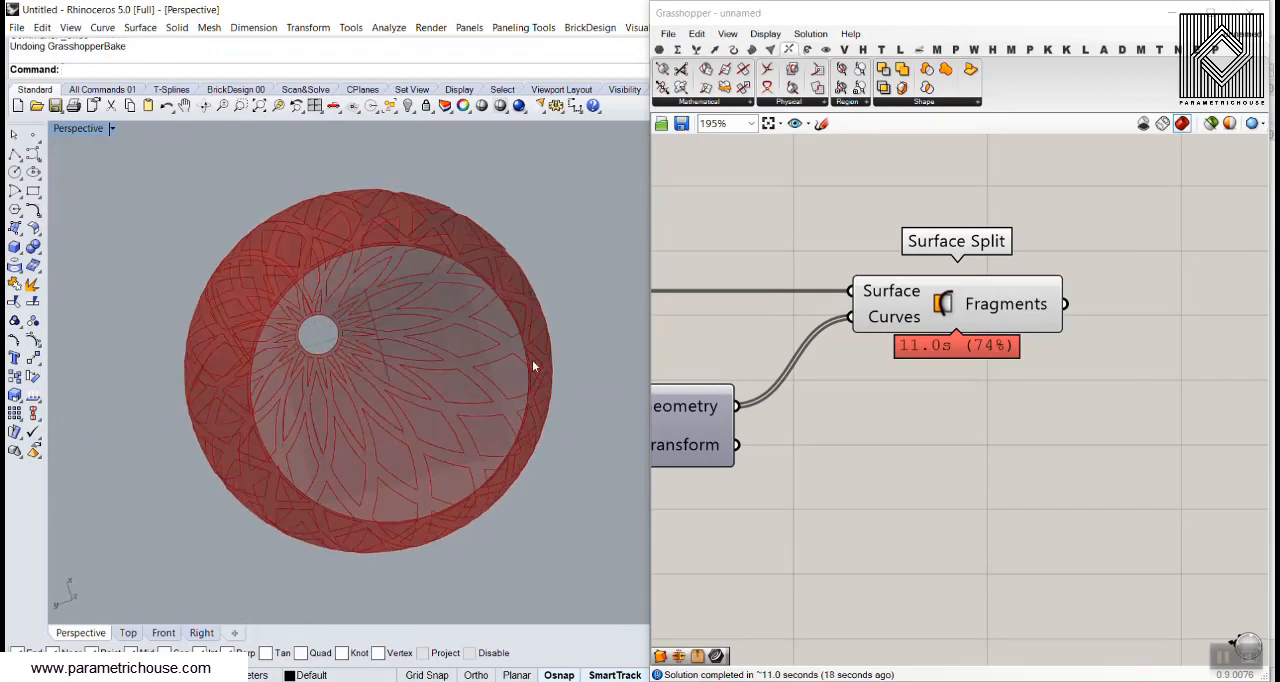
Add a List Item component, feed the Surface Split Fragments into its List input and place it above Surface Split's output
right_click_drag(1146, 261, 966, 264)
double_click(1021, 396)
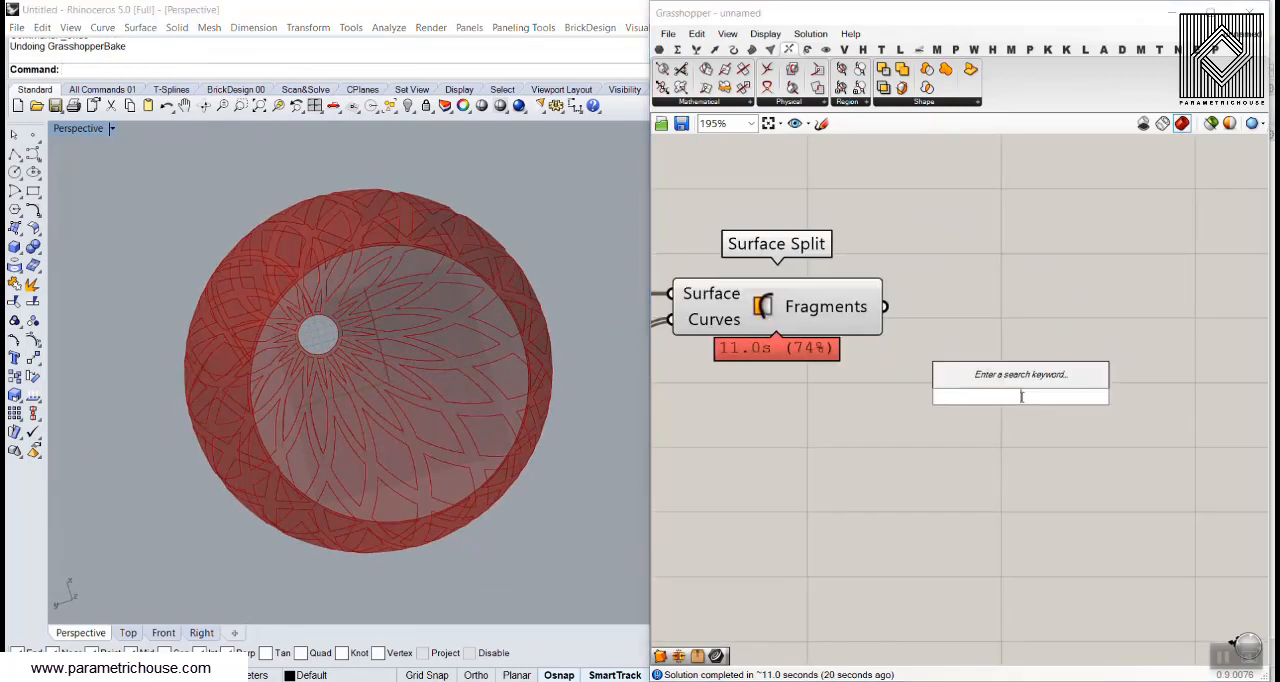
type("item")
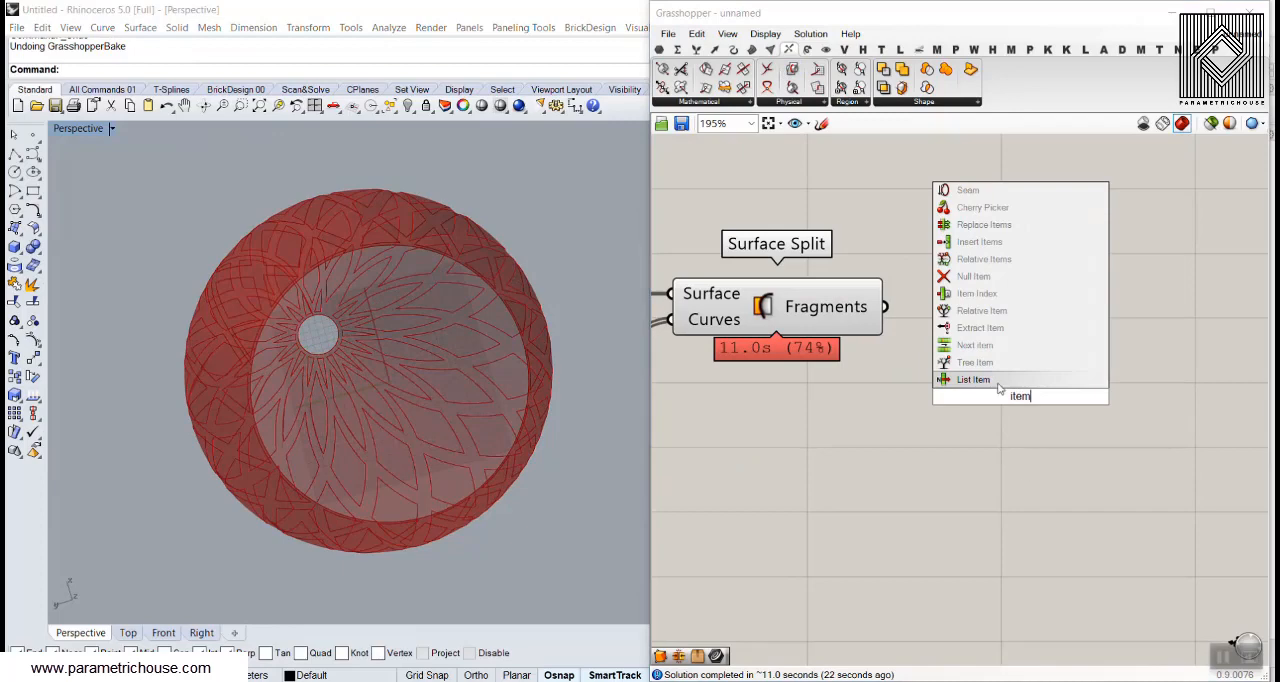
left_click(999, 386)
left_click_drag(930, 362, 944, 370)
left_click_drag(989, 409, 972, 255)
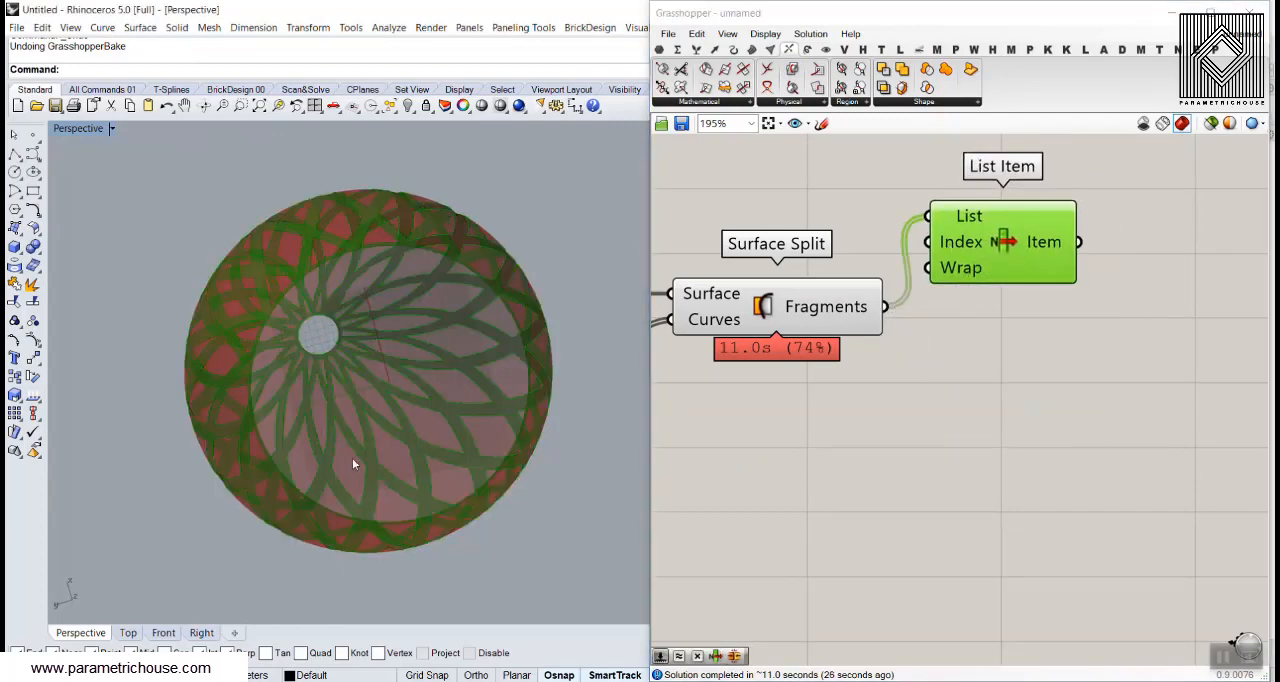
right_click_drag(352, 458, 317, 405)
scroll(317, 405, "up", 3)
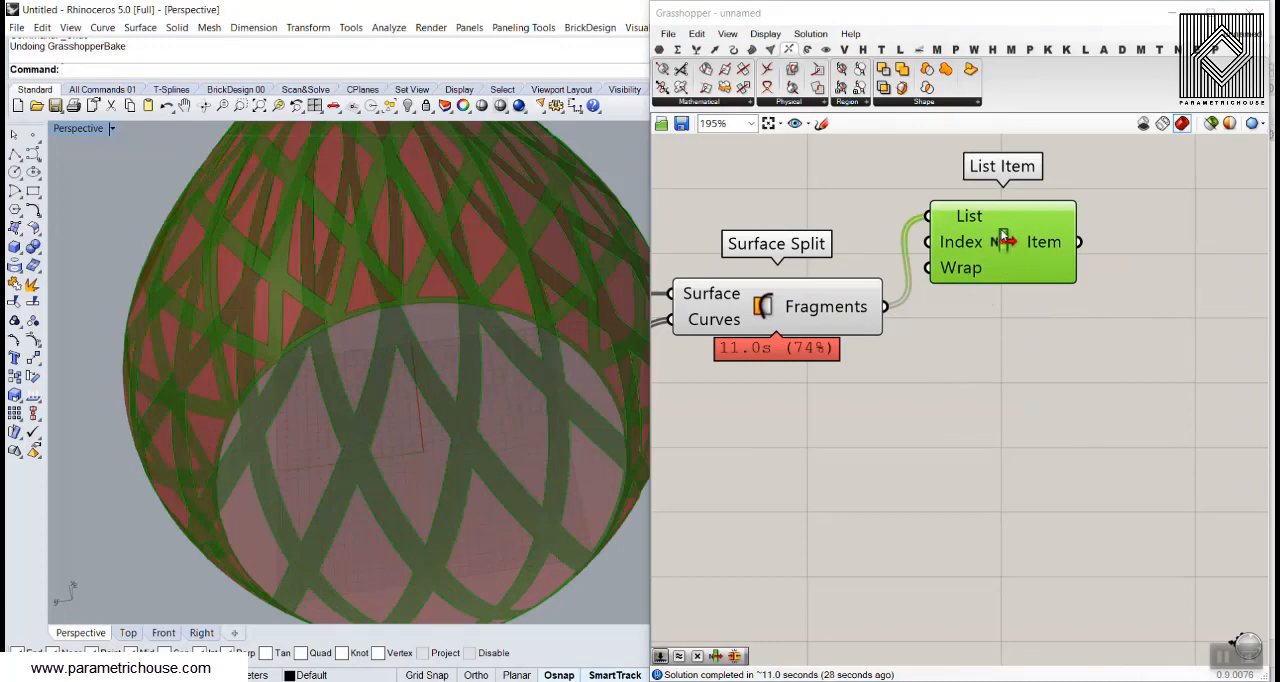
right_click_drag(1005, 240, 969, 366)
left_click_drag(969, 366, 1023, 308)
Add a Cull Index component below List Item and connect the Surface Split Fragments to its List input
double_click(1020, 444)
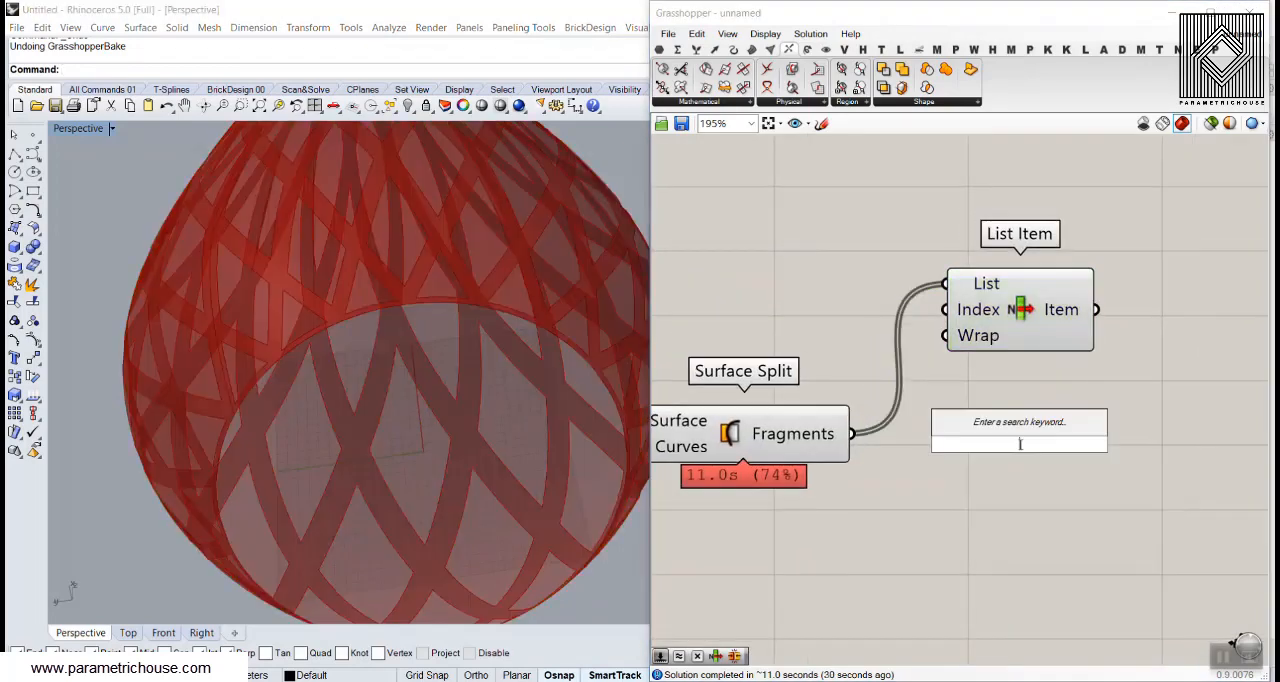
type("cull")
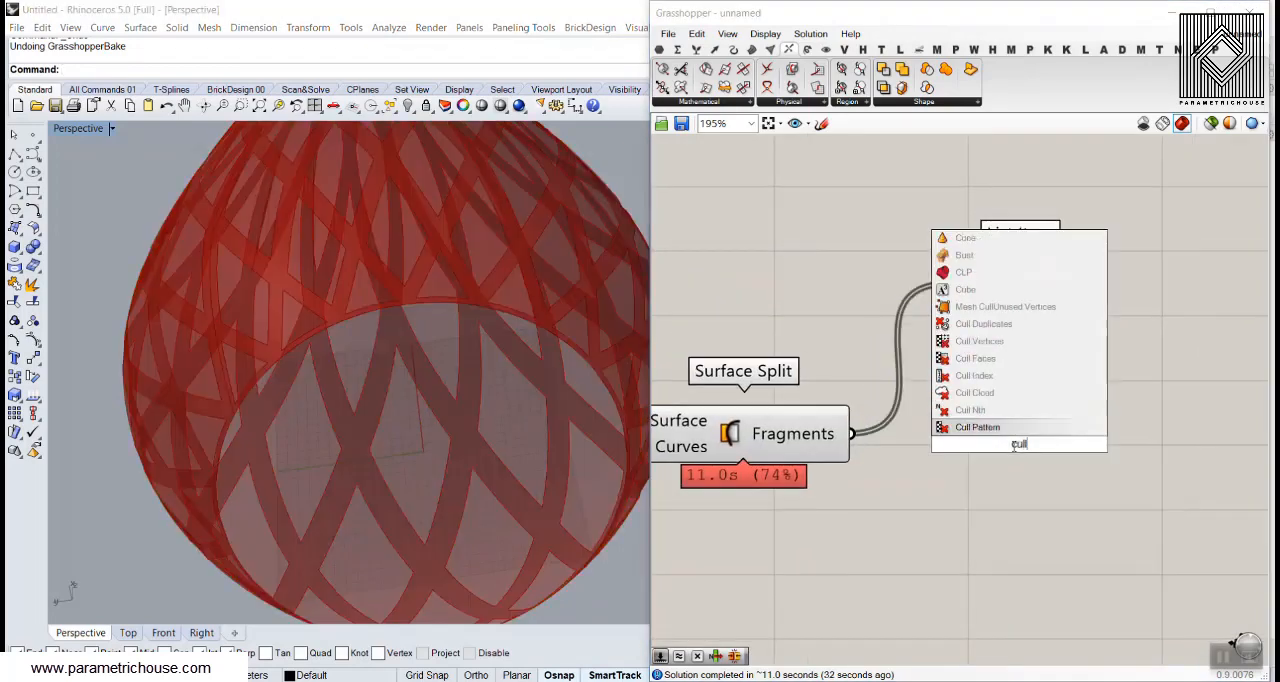
left_click(975, 376)
left_click_drag(873, 437, 947, 419)
left_click_drag(1001, 443, 1058, 481)
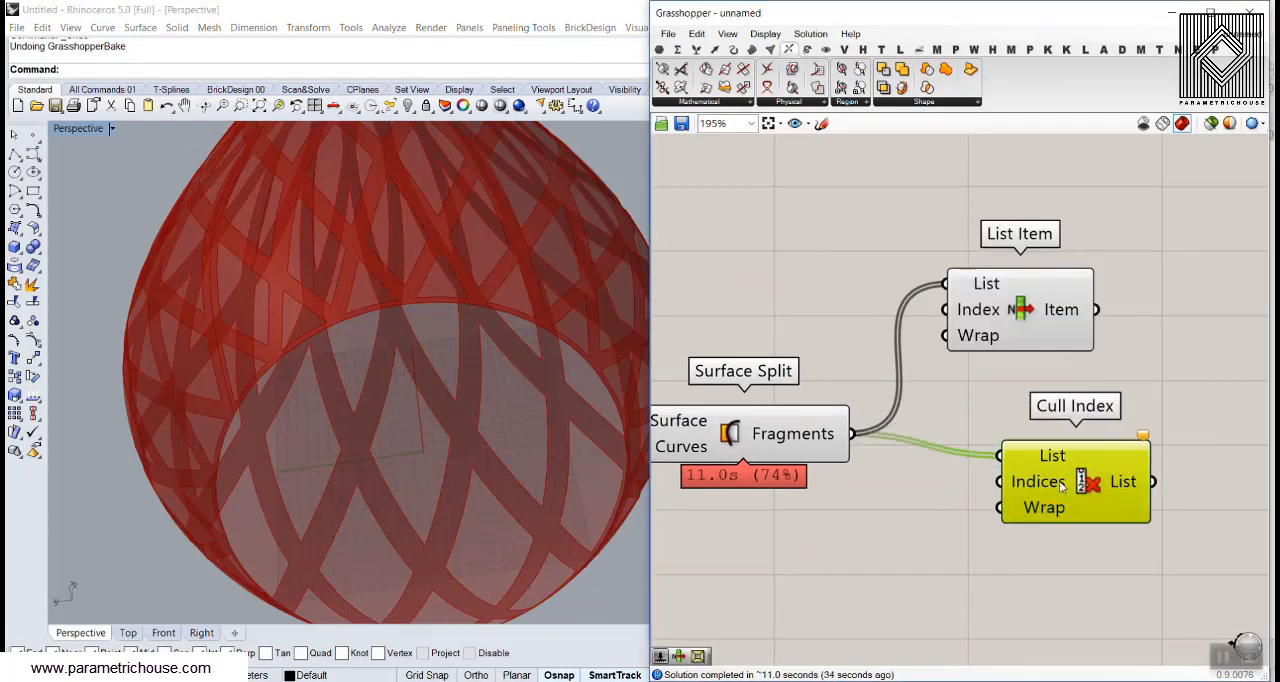
Add a Number Slider with value 0 and connect it to the Indices input of Cull Index
double_click(851, 536)
type("0")
key("Return")
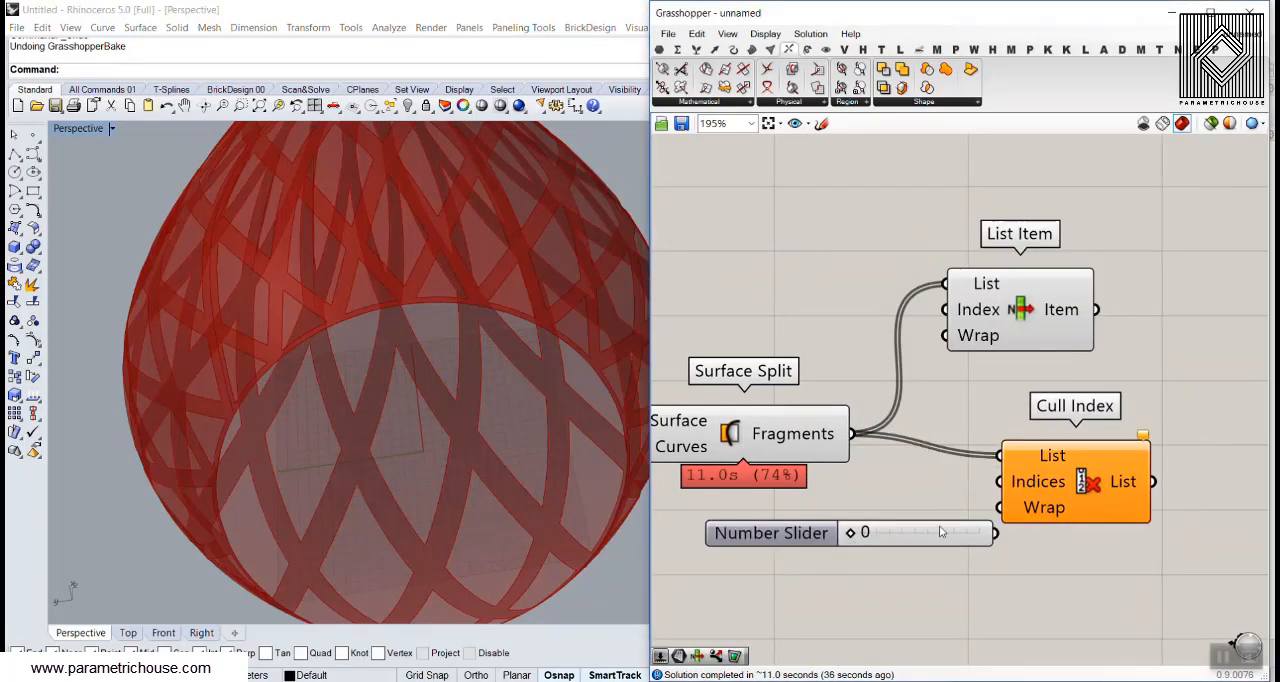
mouse_move(940, 532)
left_mouse_down()
mouse_move(941, 500)
mouse_move(1000, 481)
left_mouse_up()
Turn off the preview of the second Surface Split and inspect the panels output by Cull Index
scroll(998, 480, "down", 5)
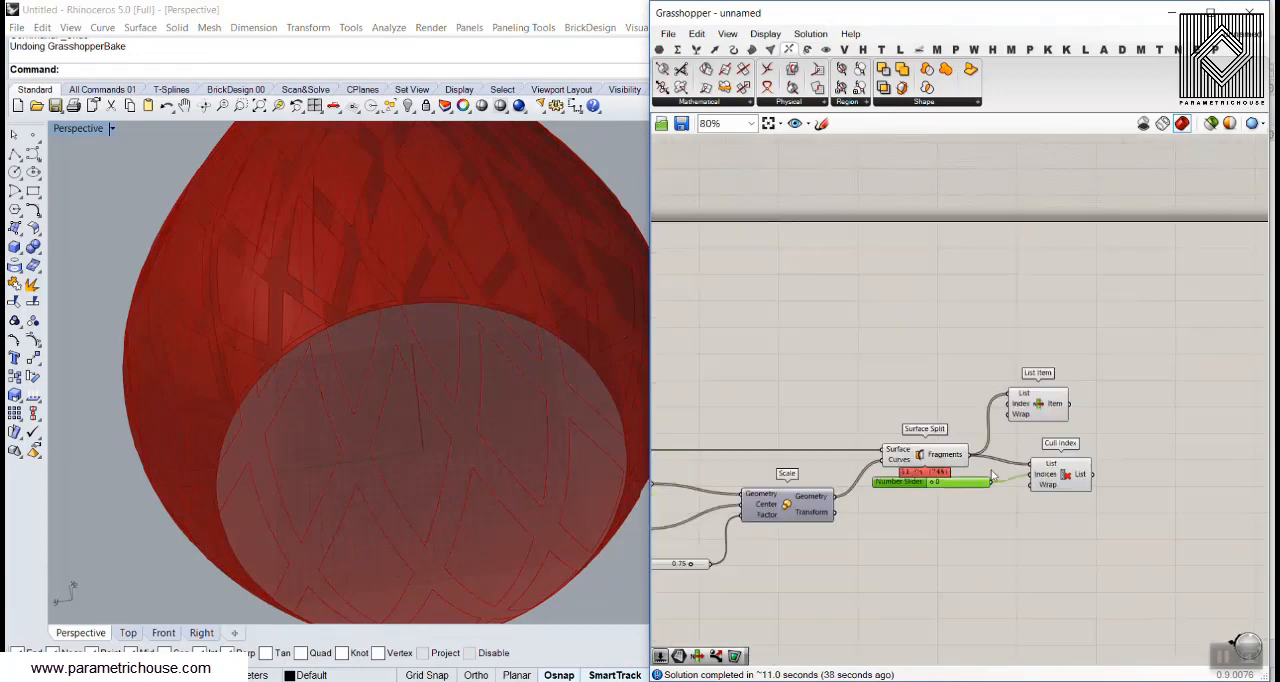
right_click(920, 456)
left_click(1003, 488)
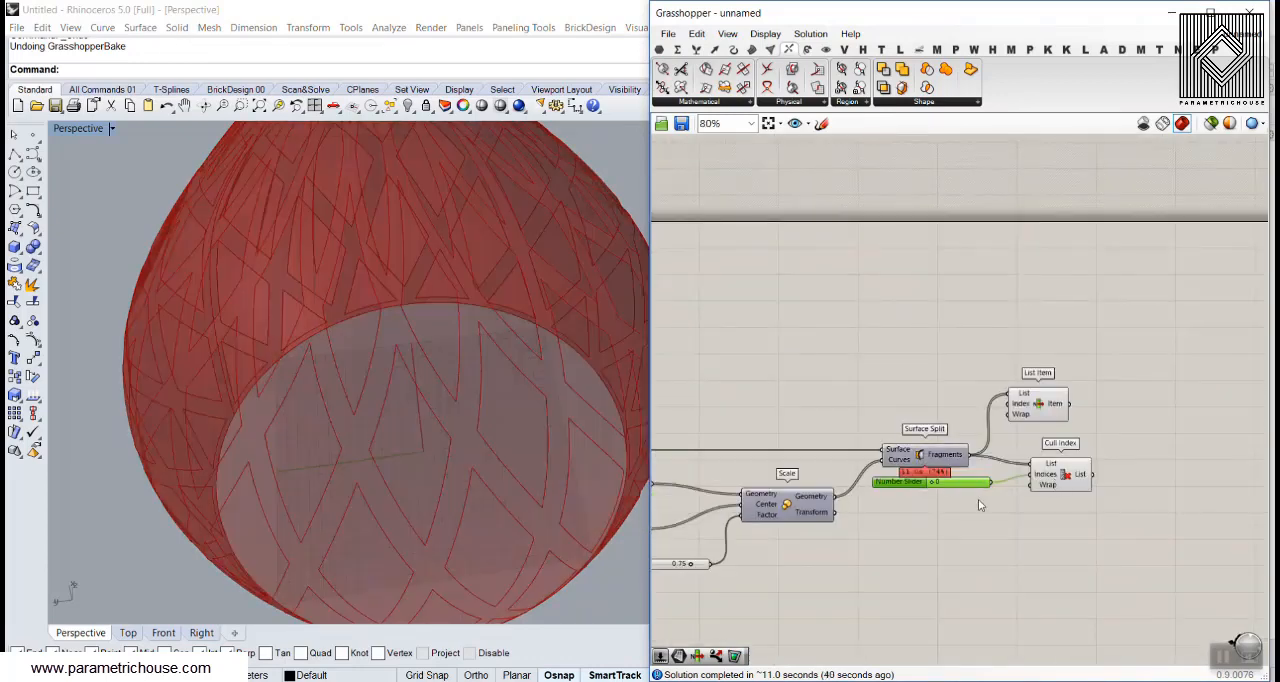
scroll(983, 490, "up", 4)
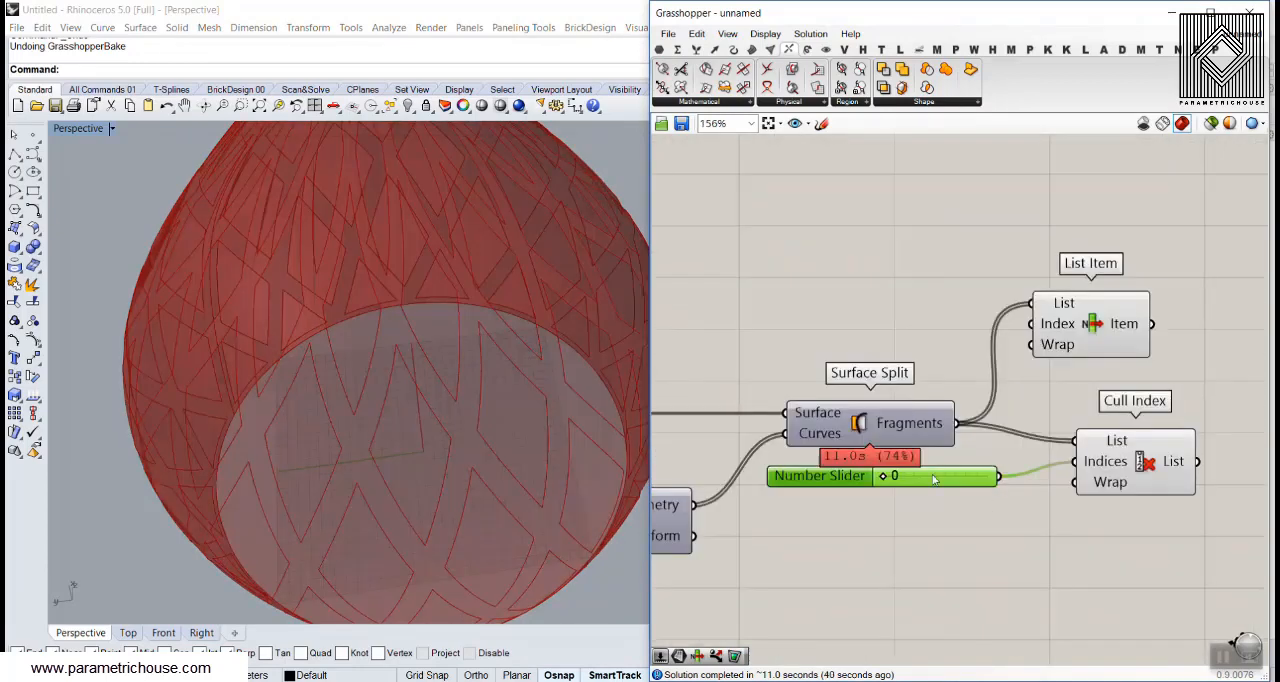
left_click(1136, 453)
right_click_drag(440, 395, 338, 350)
scroll(338, 350, "down", 4)
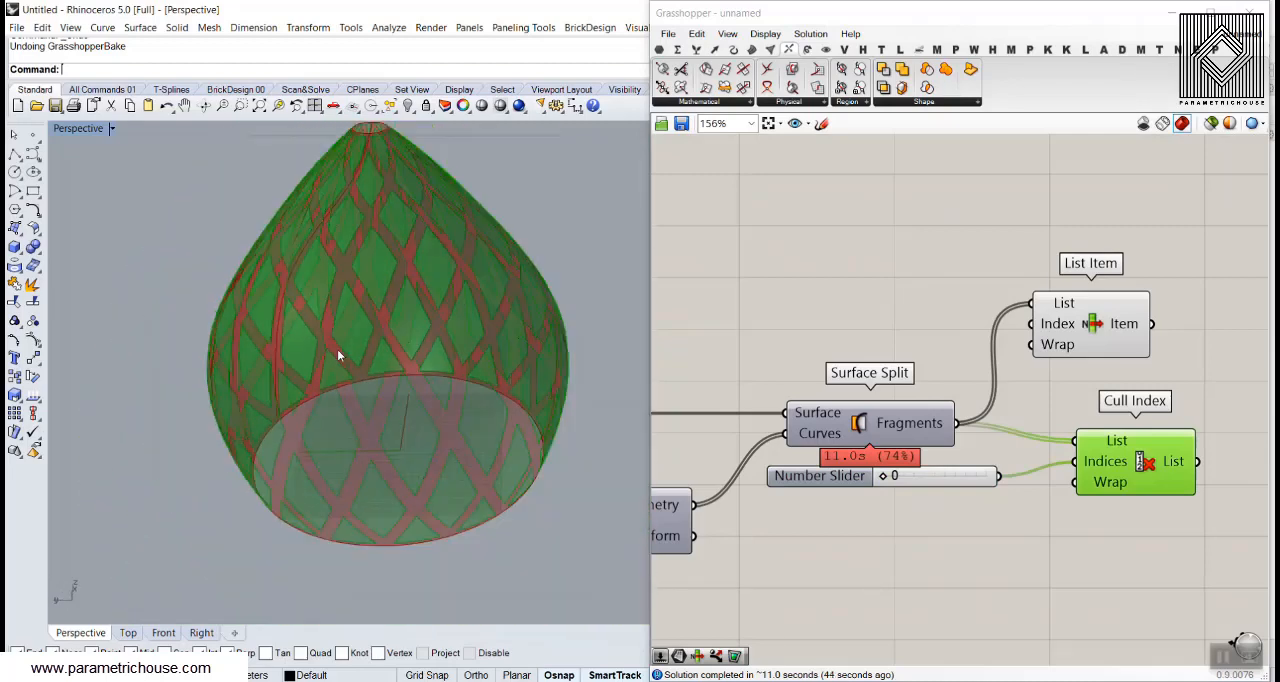
scroll(337, 354, "down", 4)
Bake the Item output of List Item onto Layer 01
right_click(1120, 318)
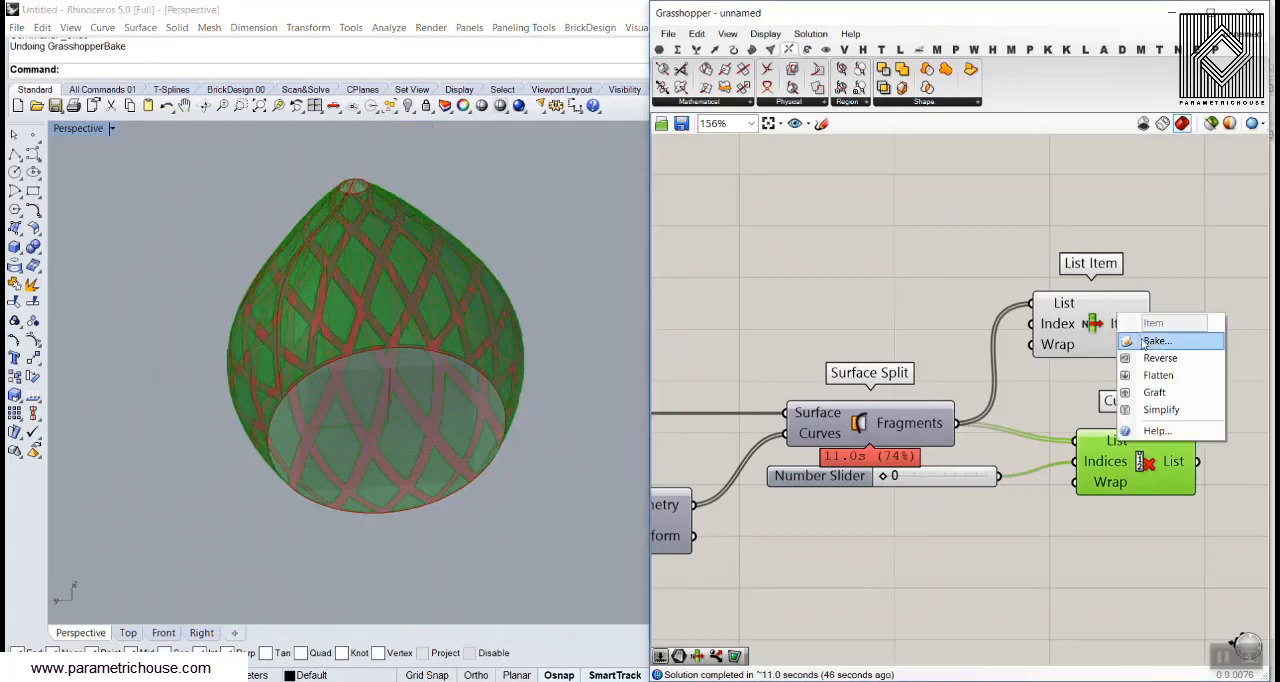
left_click(1150, 341)
left_click(1120, 230)
left_click(1160, 492)
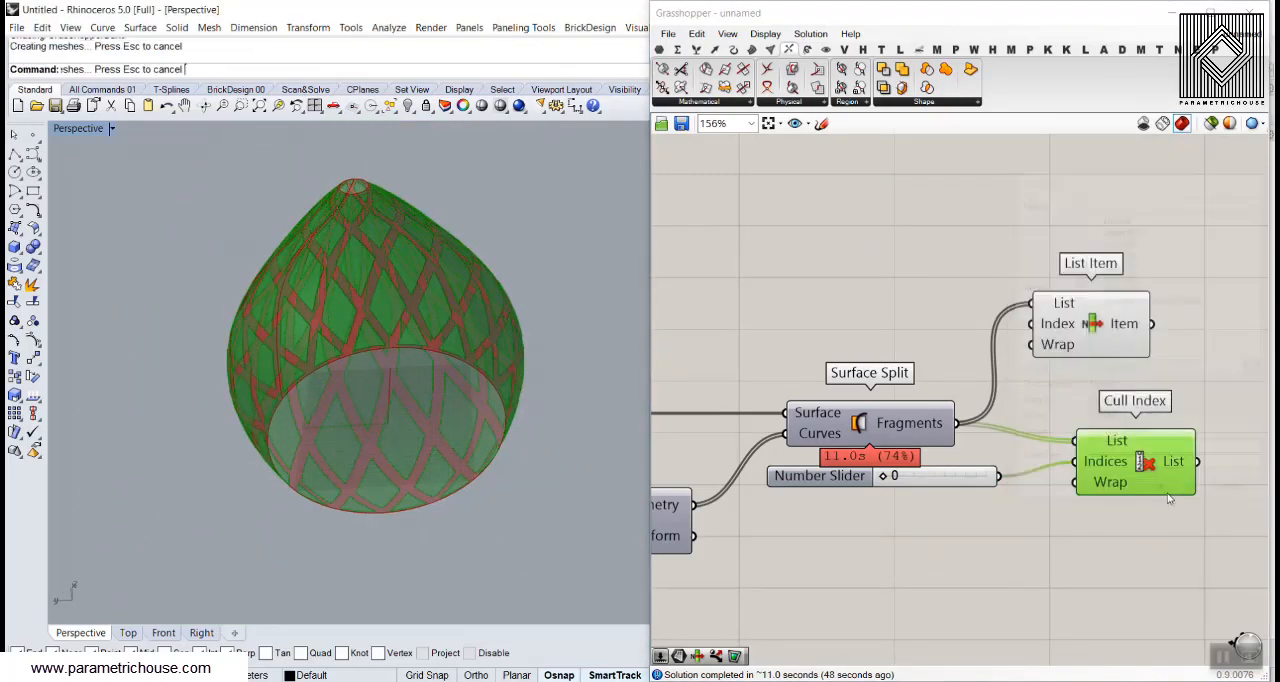
Bake the List output of Cull Index onto Layer 02
right_click(1168, 462)
left_click(1194, 486)
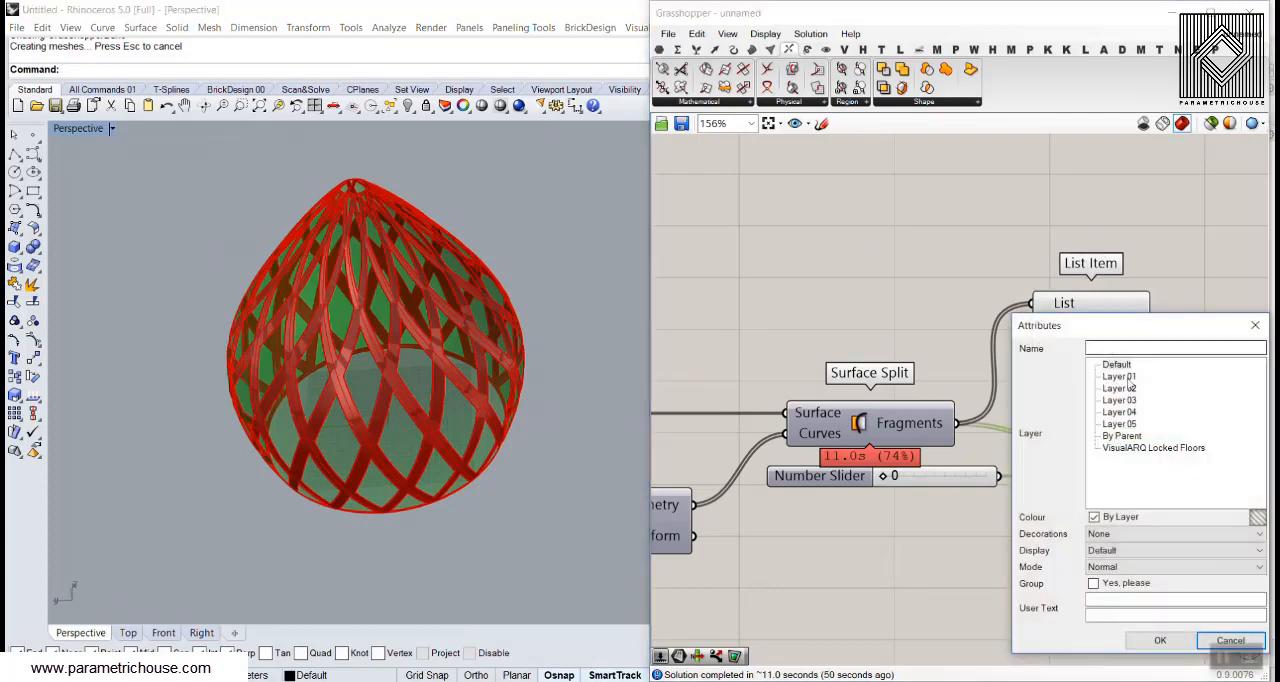
left_click(1119, 388)
left_click(1160, 641)
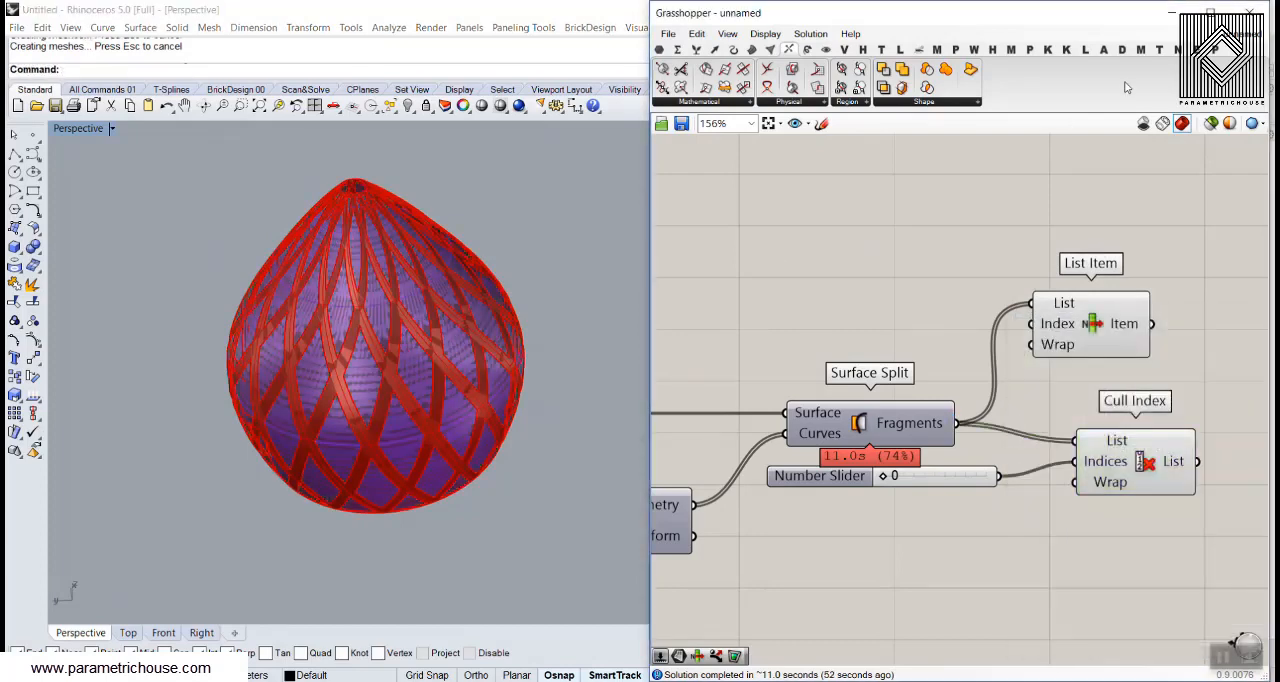
View the baked frame and panels with Grasshopper closed, undo both bakes and reopen Grasshopper
left_click(1252, 12)
right_click_drag(647, 261, 719, 283)
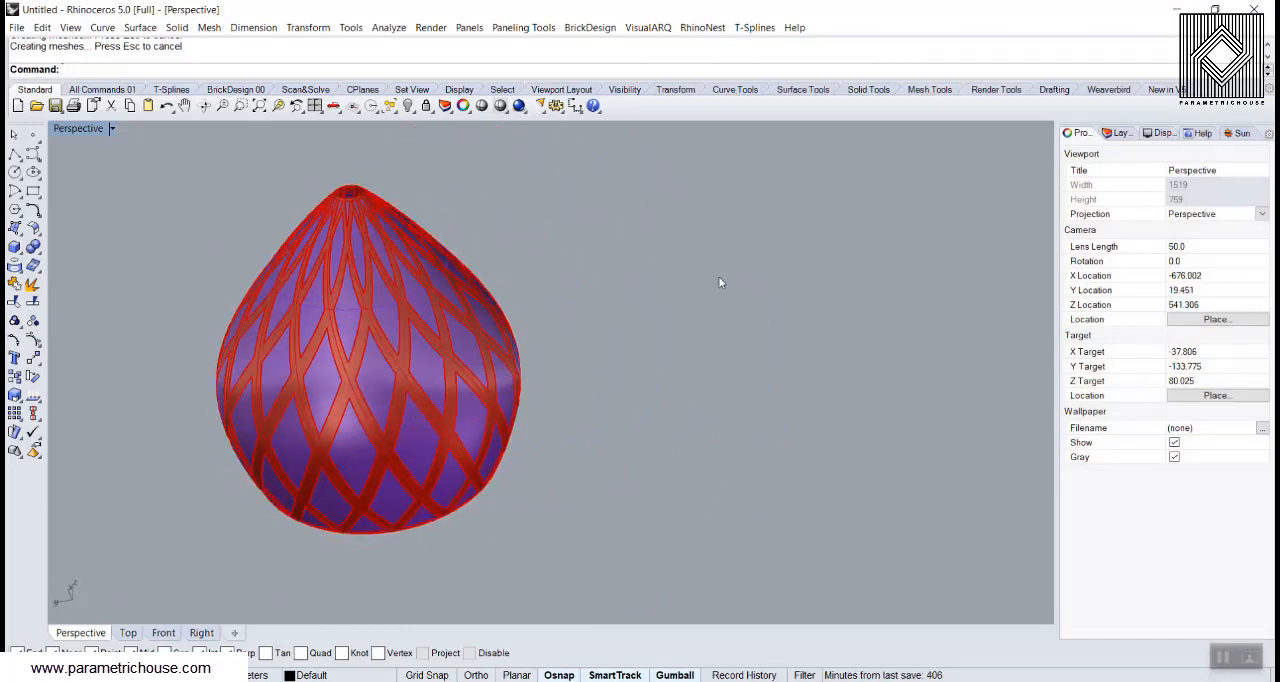
key("ctrl+z")
key("ctrl+z")
type("Grasshopper")
key("Return")
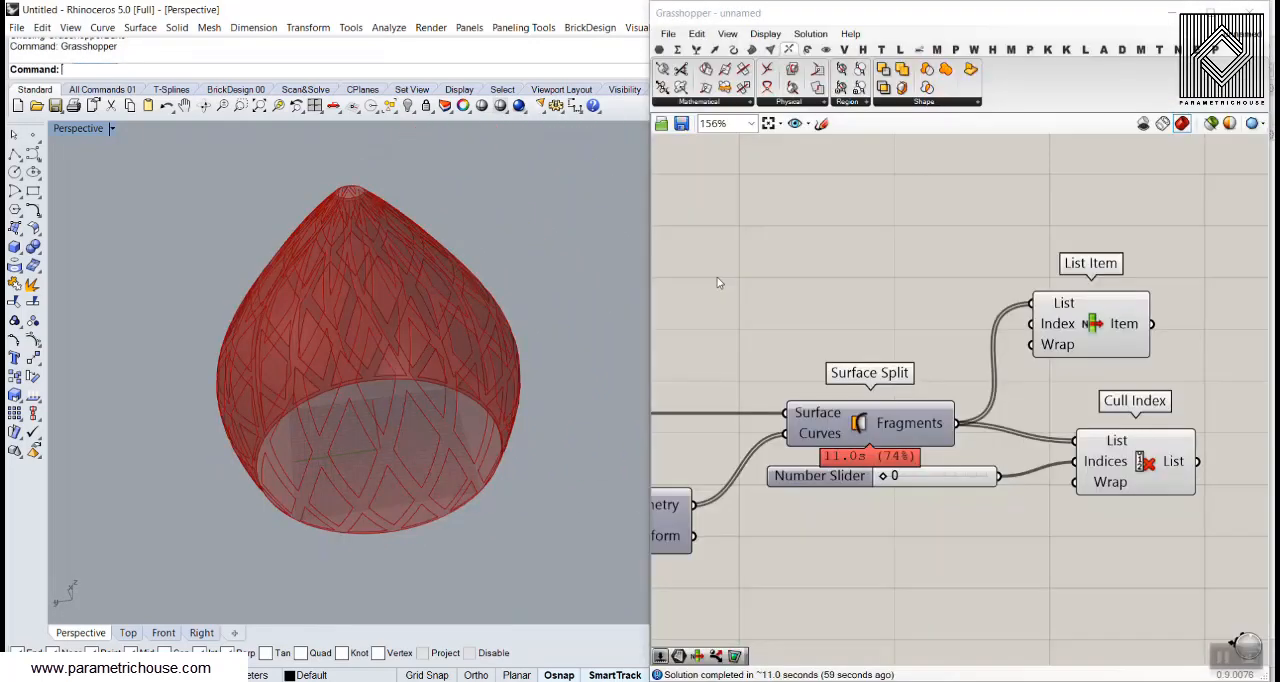
Review the whole definition, from the gene pools and circles through Interpolate, Loft, Mirror and the surface splits
scroll(316, 345, "down", 3)
left_click(821, 303)
scroll(895, 364, "down", 5)
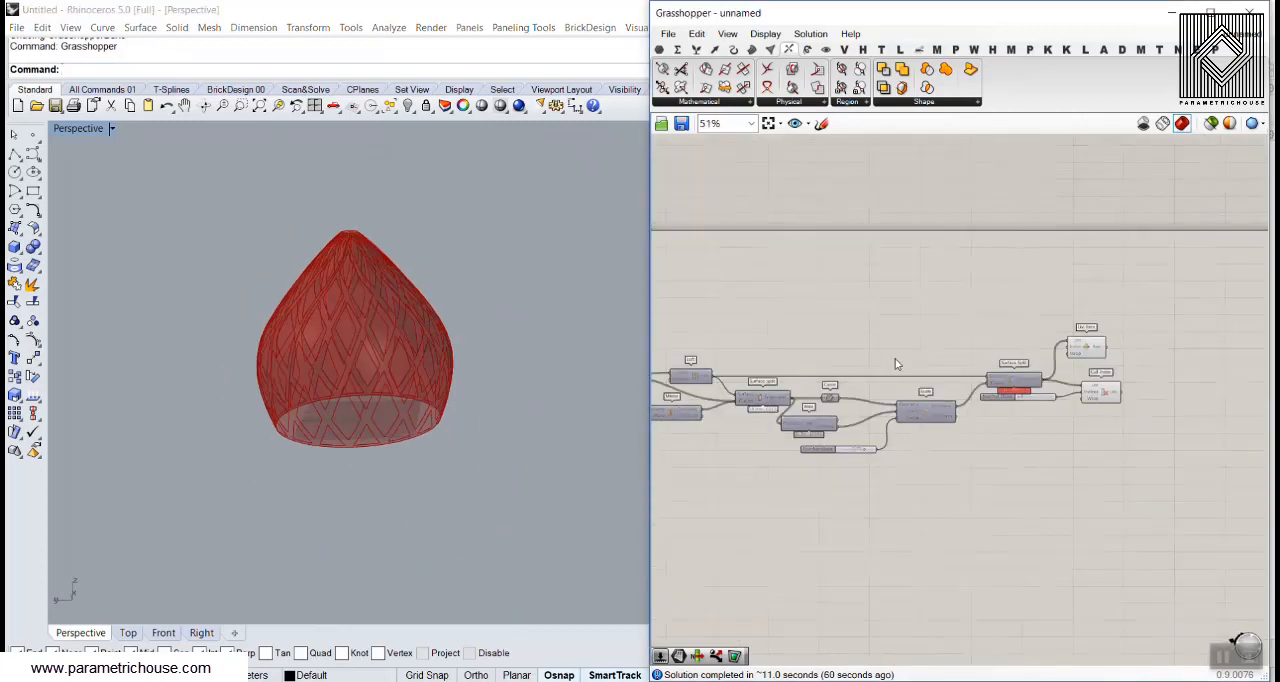
scroll(746, 358, "up", 4)
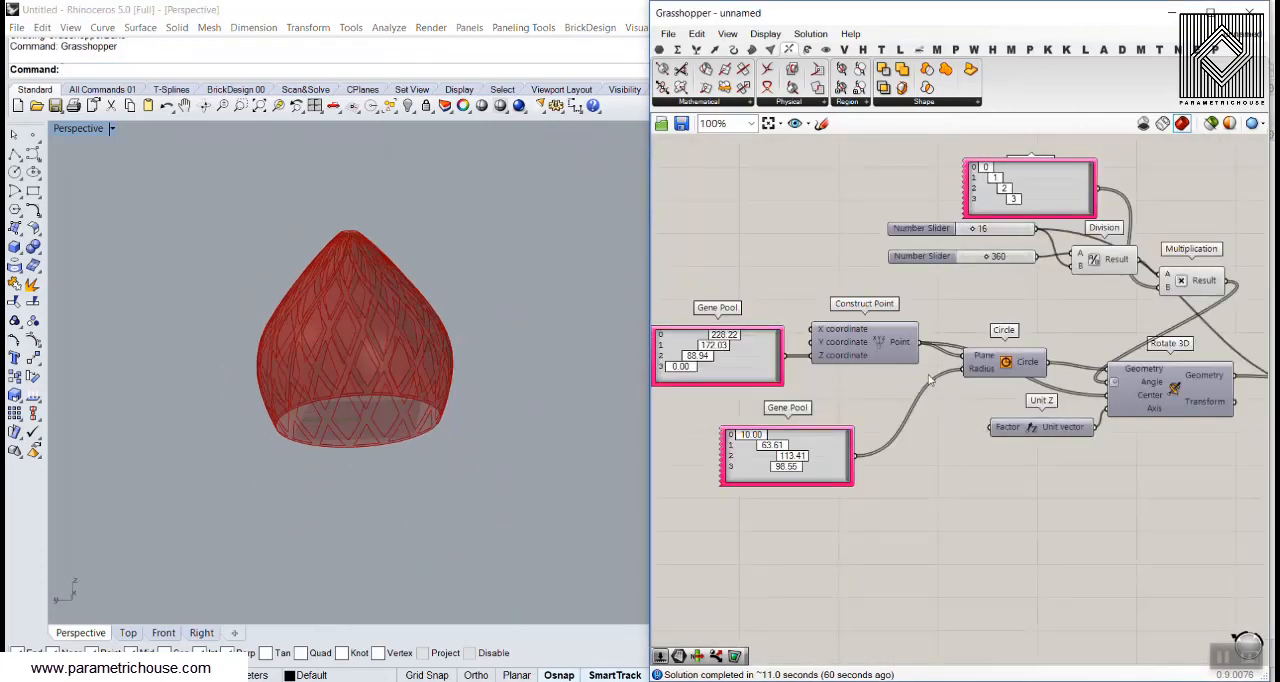
scroll(1092, 319, "down", 4)
right_click_drag(1194, 321, 915, 334)
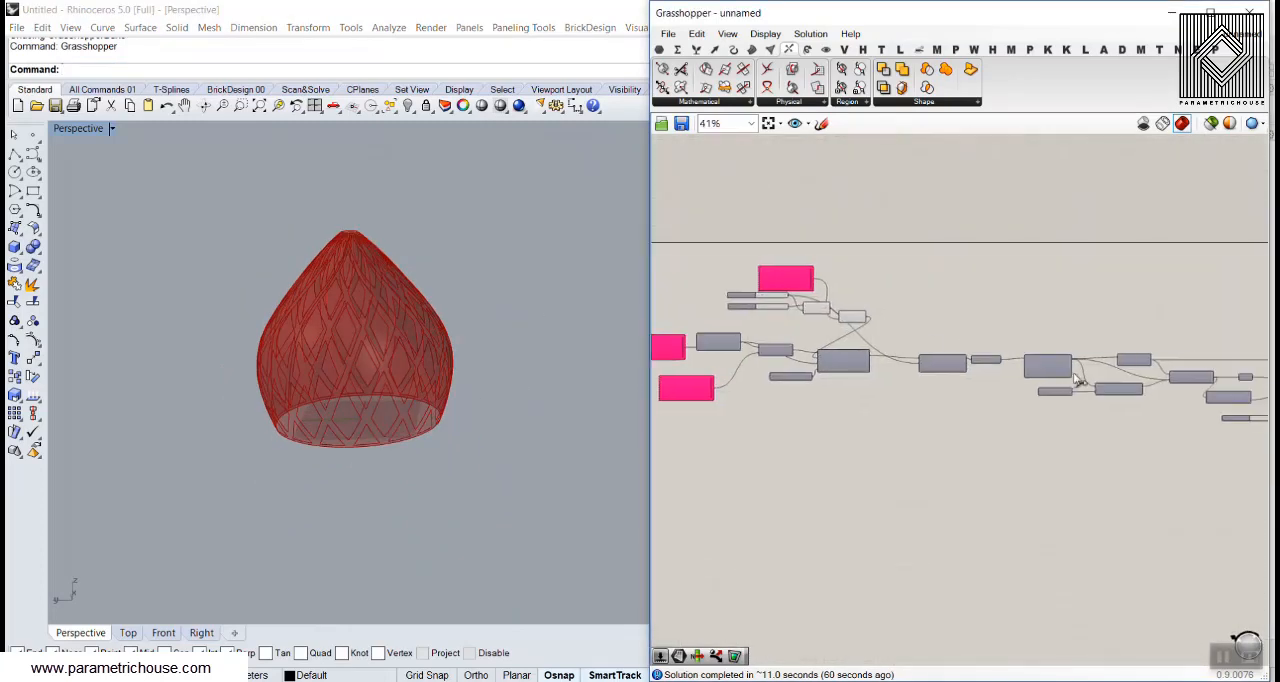
right_click_drag(1188, 380, 1020, 384)
scroll(1020, 384, "up", 4)
scroll(1037, 376, "up", 2)
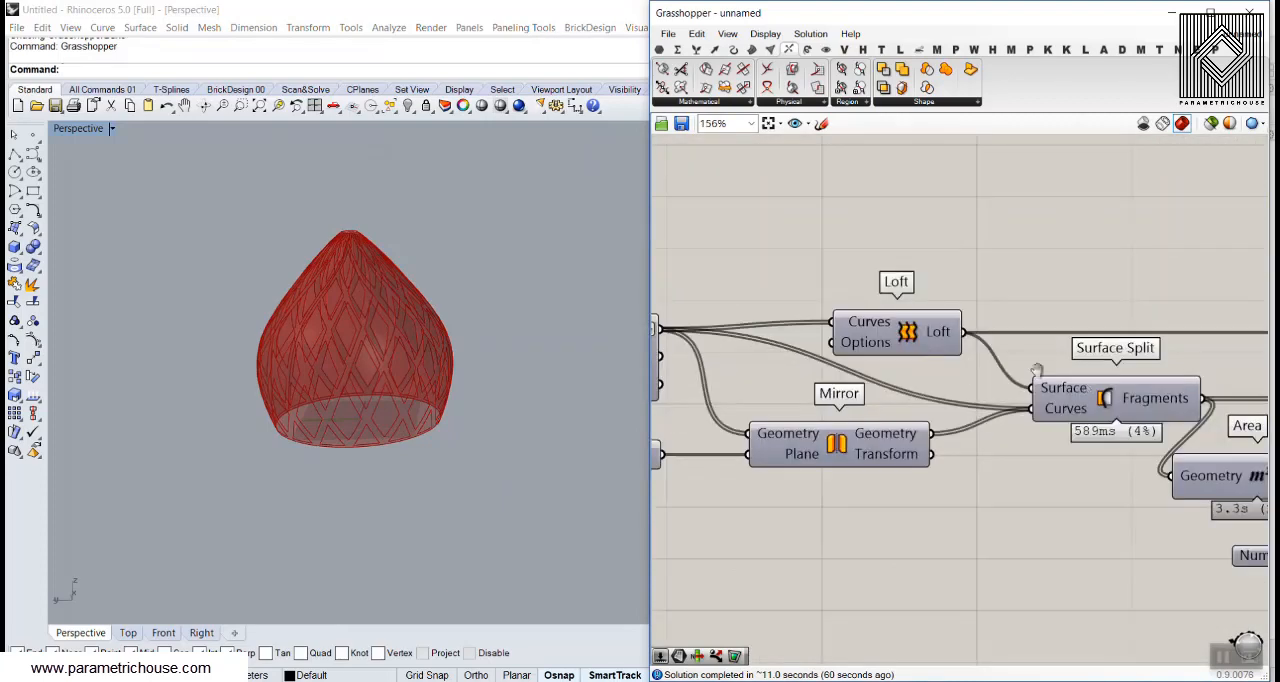
scroll(946, 352, "down", 3)
right_click_drag(1210, 348, 1236, 366)
scroll(1022, 348, "up", 3)
scroll(1022, 346, "up", 1)
scroll(1005, 342, "down", 5)
right_click_drag(776, 402, 935, 401)
right_click_drag(1024, 370, 916, 376)
scroll(913, 376, "up", 3)
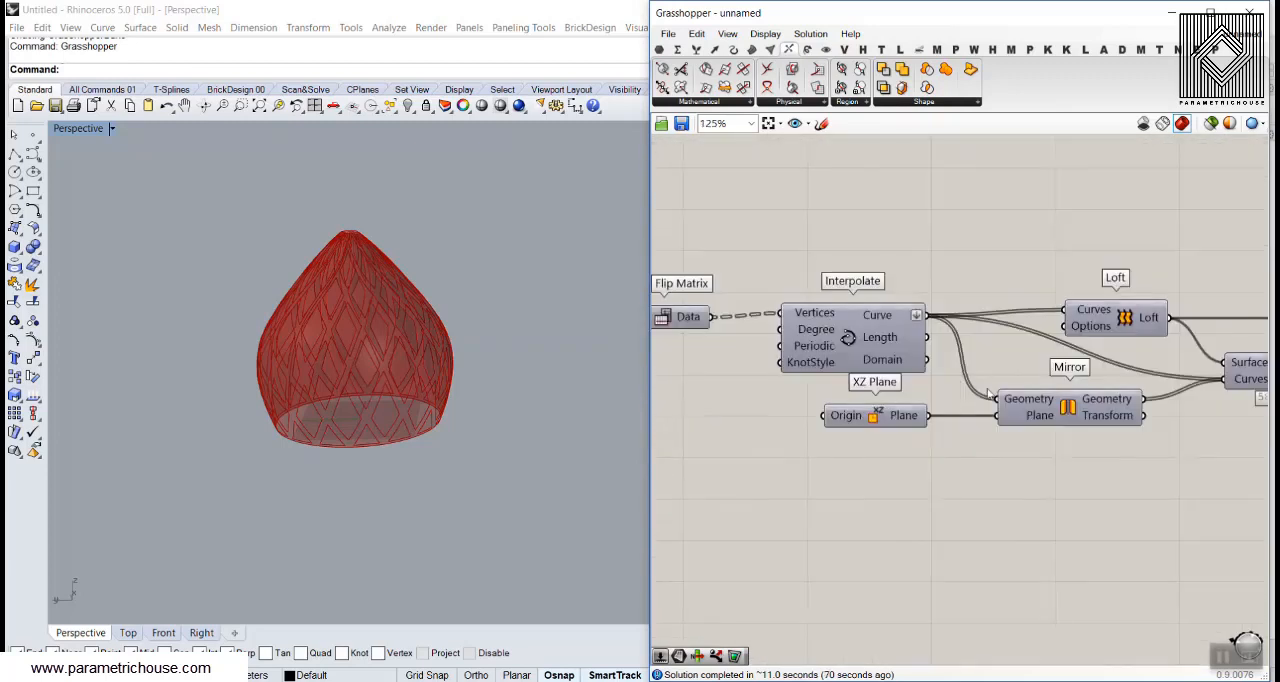
Disable the first Surface Split component, the one fed by Loft and Mirror
right_click_drag(1000, 390, 826, 392)
right_click_drag(1092, 392, 996, 372)
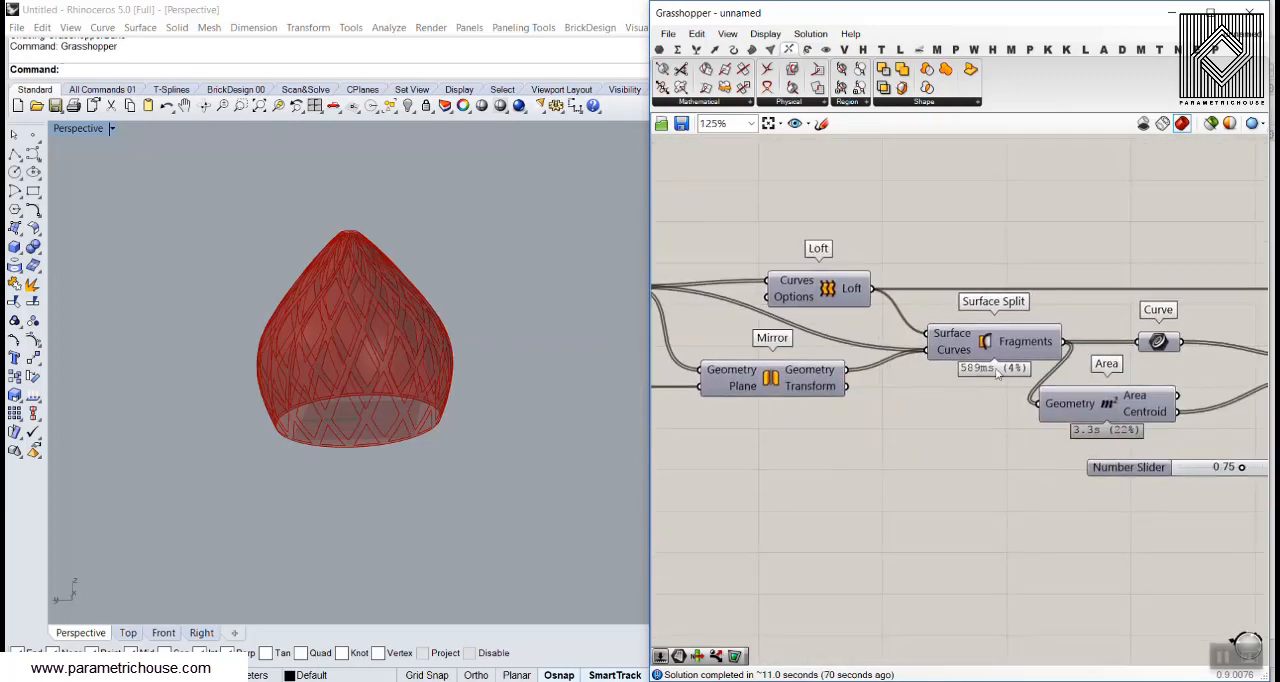
right_click(986, 341)
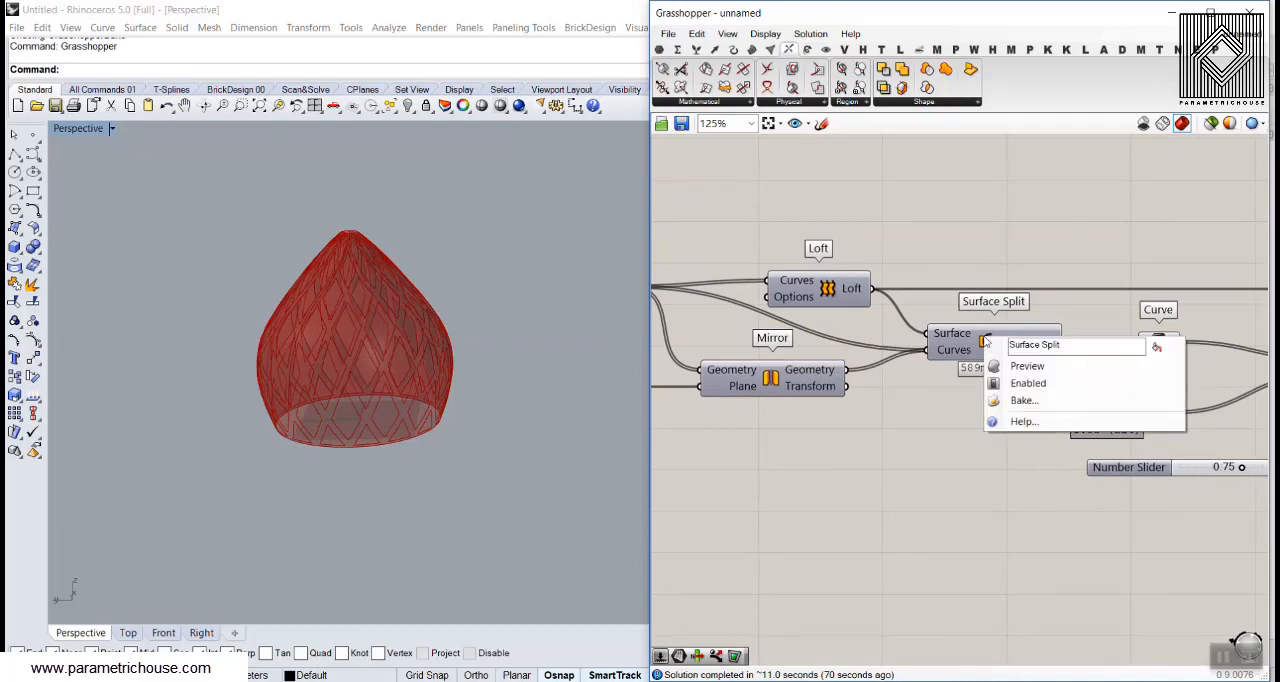
left_click(1020, 383)
Move XZ Plane clear of Interpolate and shift Mirror closer beneath Interpolate's outputs
right_click_drag(696, 421, 1035, 428)
left_click_drag(1060, 425, 972, 316)
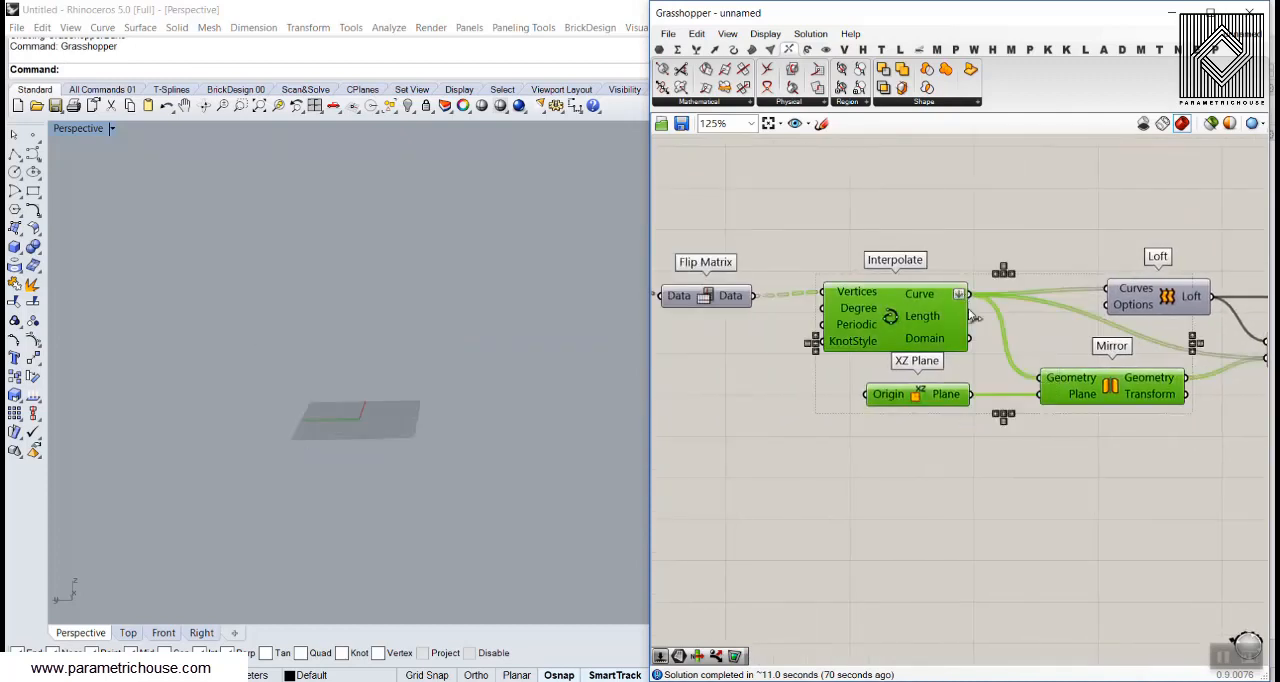
left_click(934, 461)
left_click_drag(917, 402, 800, 409)
left_click(1040, 431)
Enable the preview of Interpolate and Mirror together and inspect the crossing curves in the viewport
left_click_drag(1091, 400, 919, 229)
middle_click(932, 214)
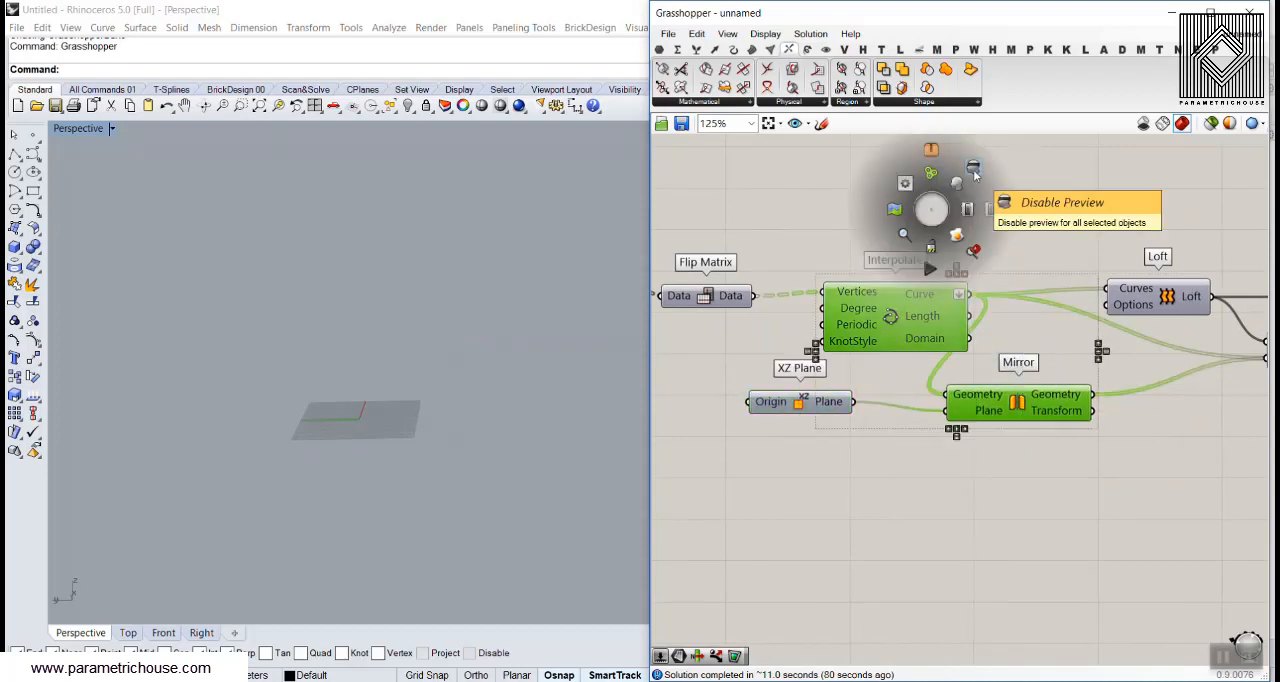
right_click(1043, 194)
middle_click(931, 205)
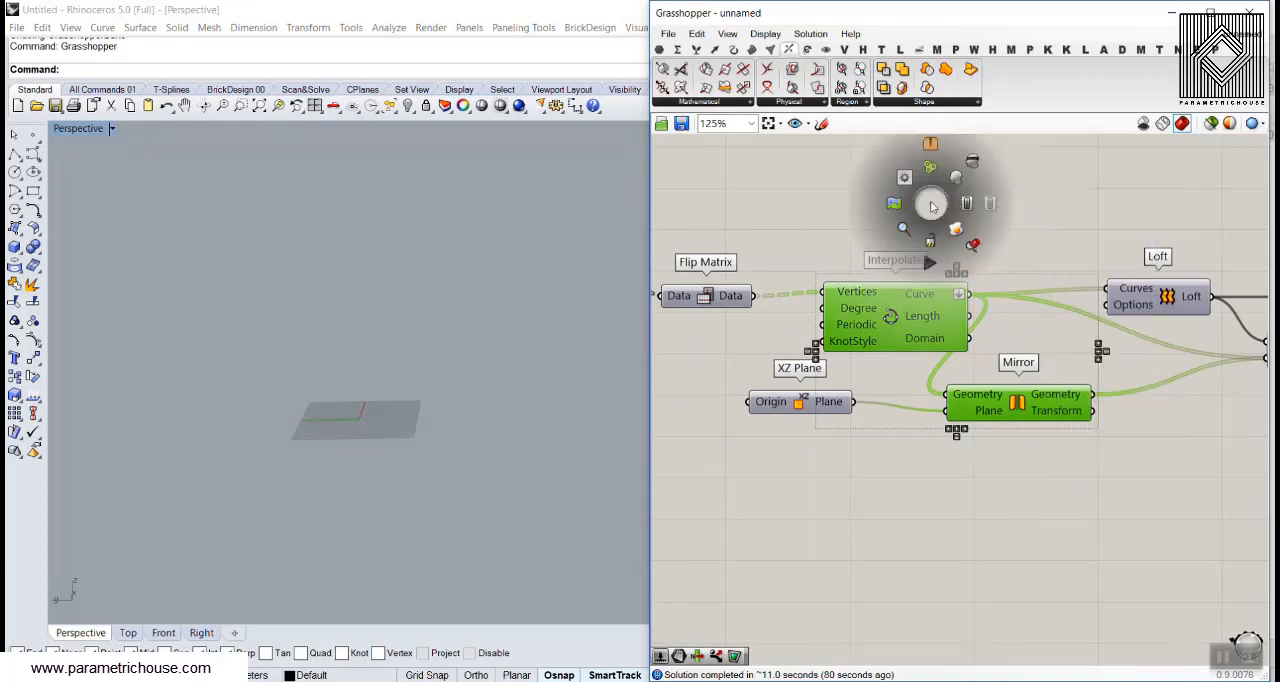
left_click(957, 178)
left_click(1007, 223)
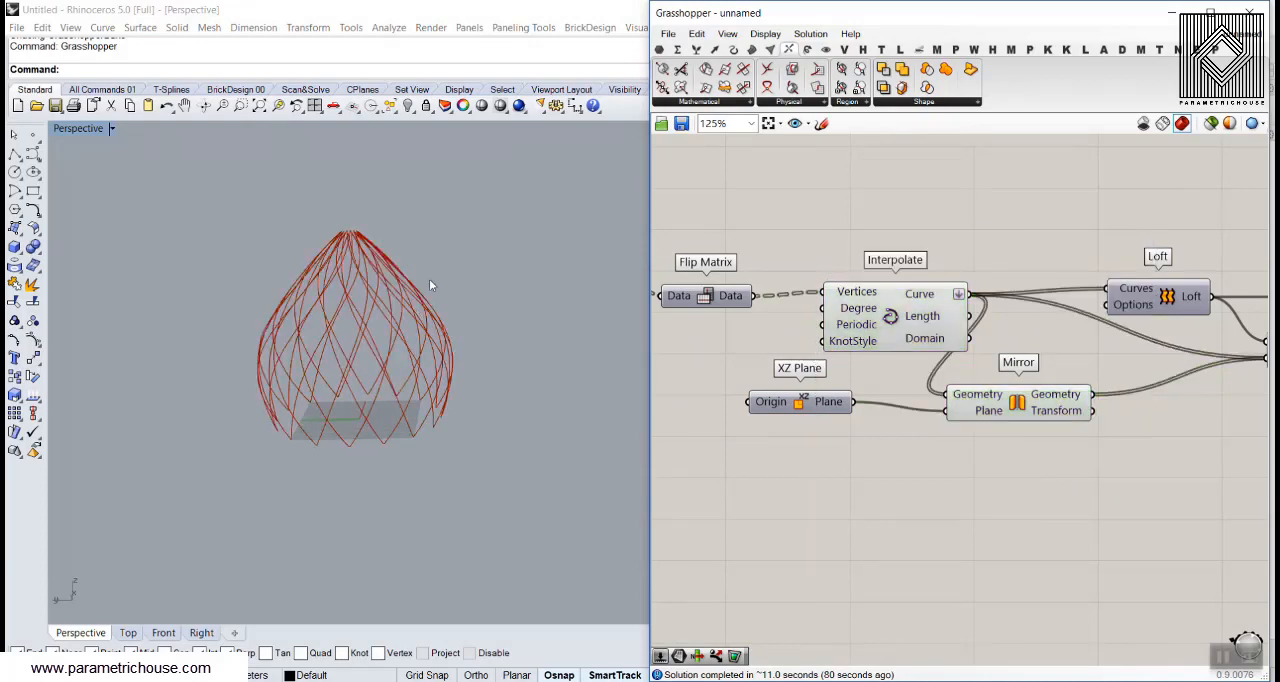
right_click_drag(430, 283, 379, 320)
scroll(378, 385, "up", 3)
scroll(989, 316, "down", 5)
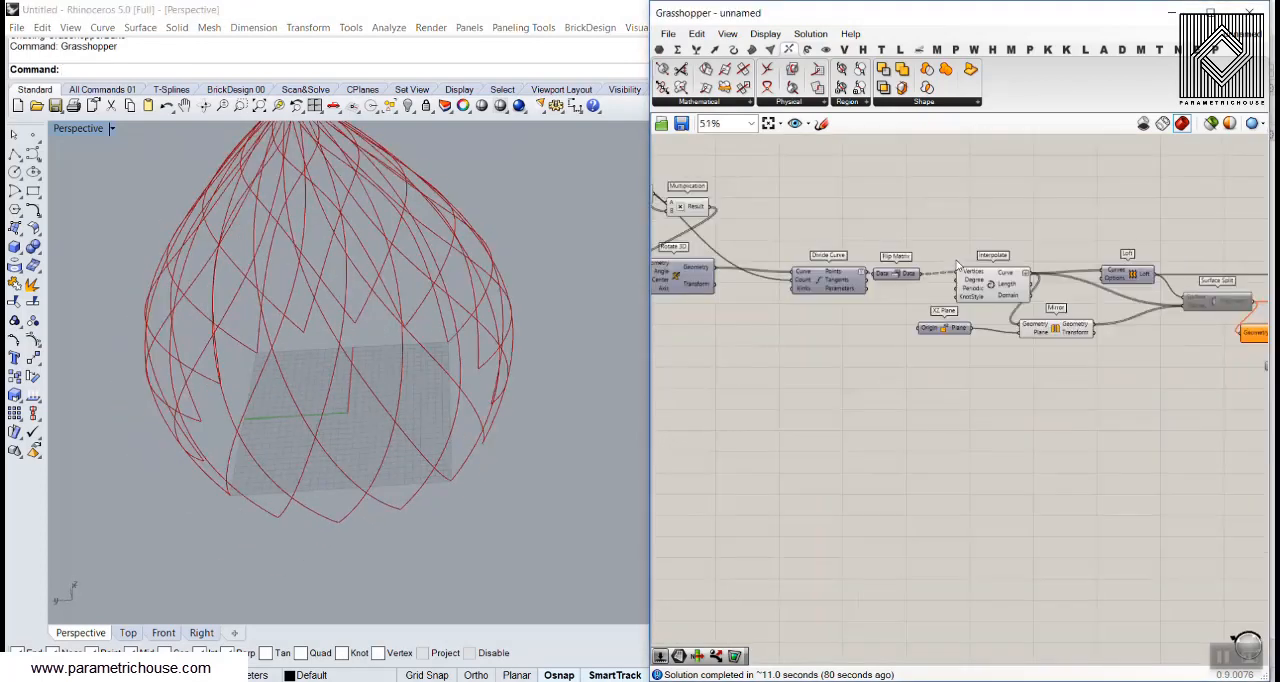
Set the height gene pool to 0.00, 66.89, 29.51 and 0.00, and the radius gene pool to 29.54, 63.61, 113.41 and 98.55
scroll(989, 316, "up", 8)
left_click_drag(812, 262, 761, 299)
right_click_drag(478, 378, 440, 340)
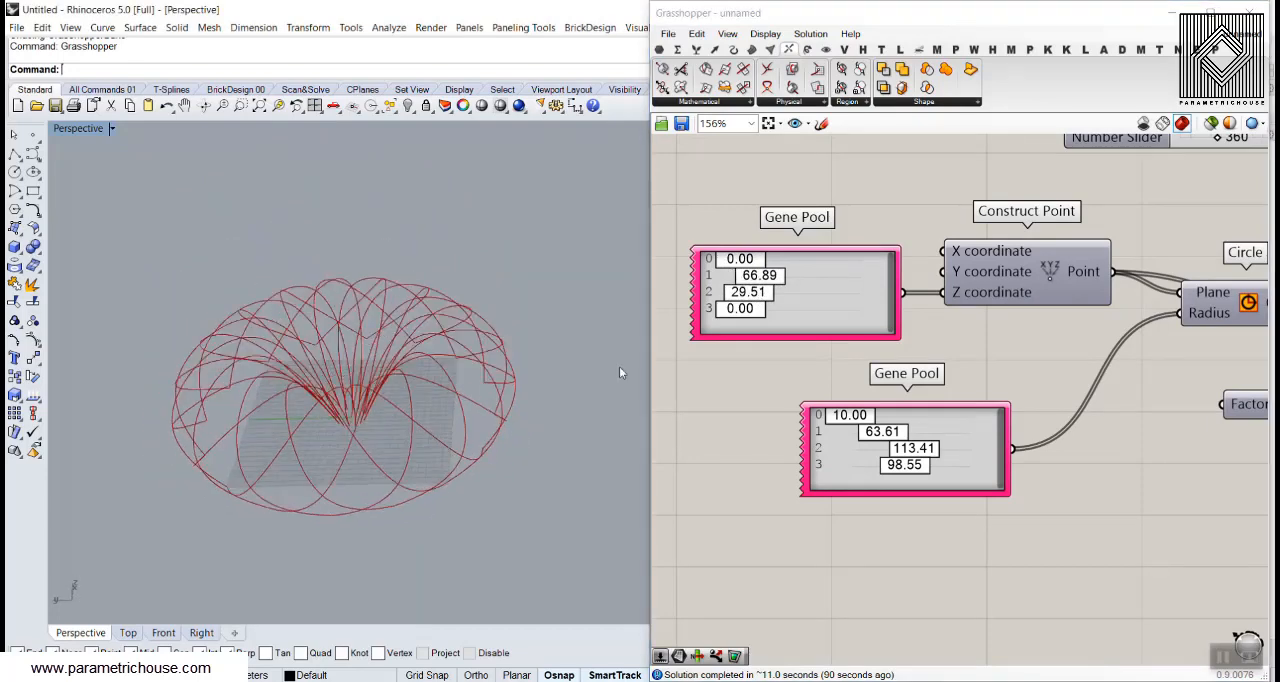
left_click_drag(850, 417, 868, 421)
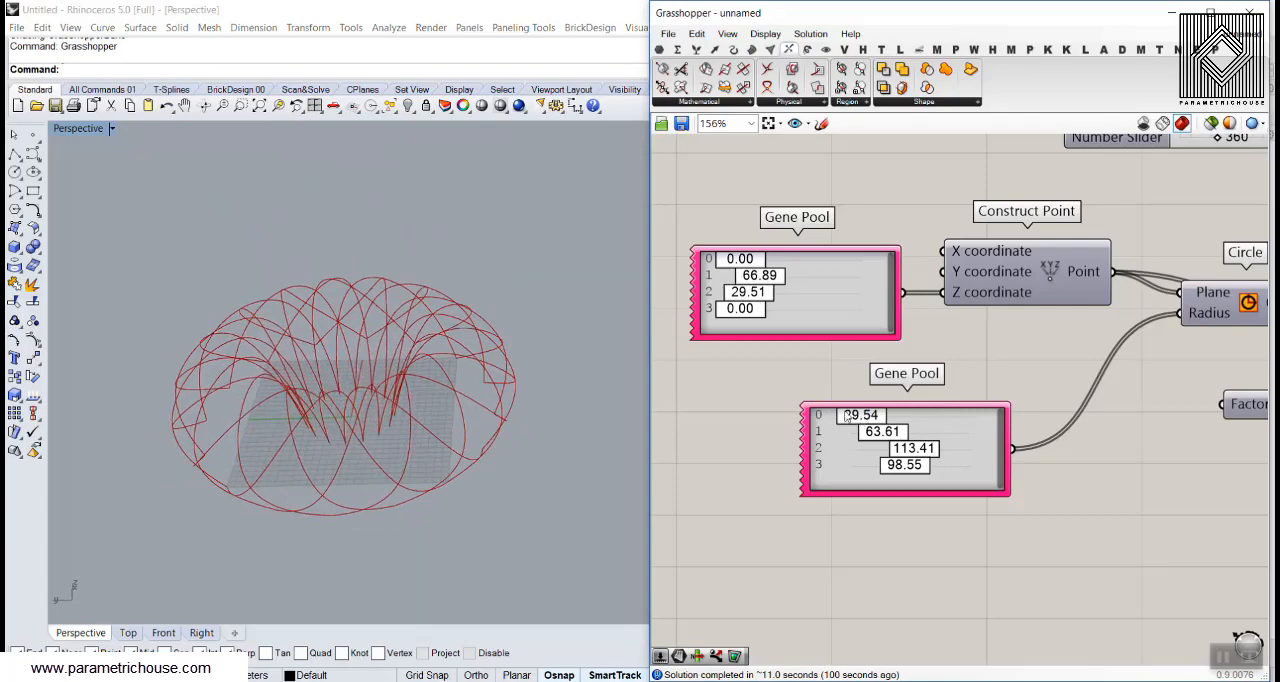
right_click_drag(430, 300, 397, 360)
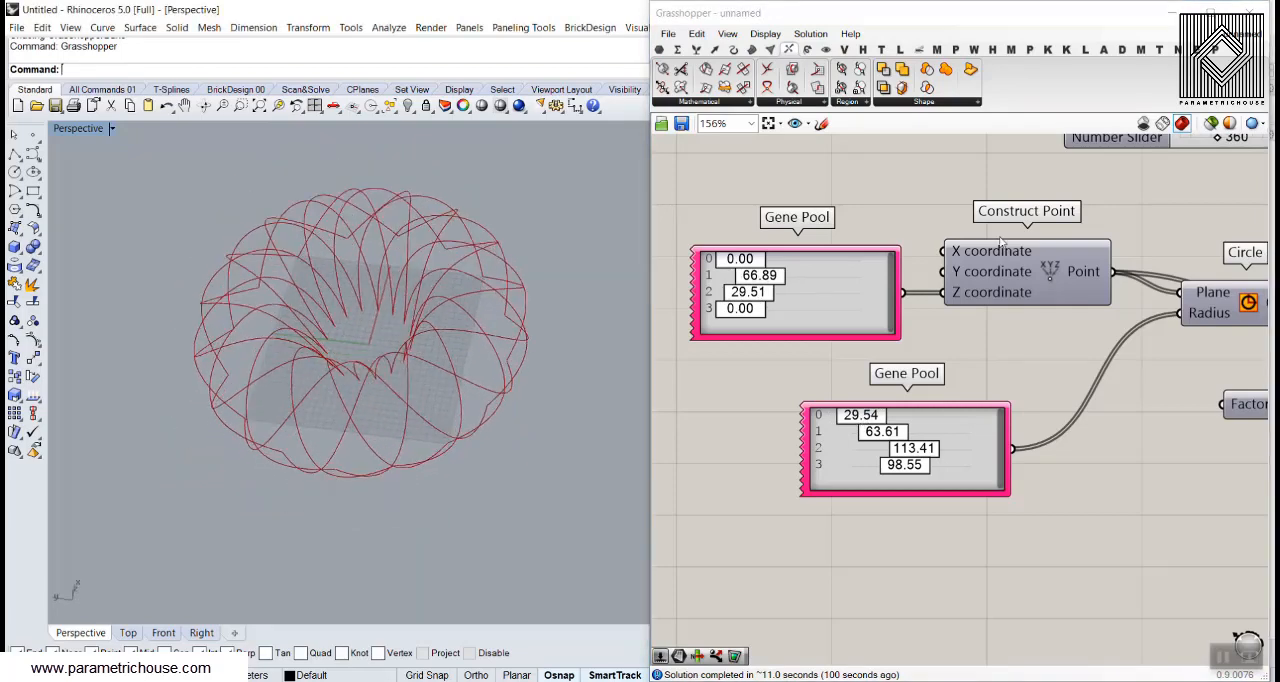
Set the Number Slider that divides the 360 value to 20 so the shell has more crossing curves
scroll(799, 240, "down", 3)
right_click_drag(984, 270, 850, 305)
scroll(877, 209, "up", 4)
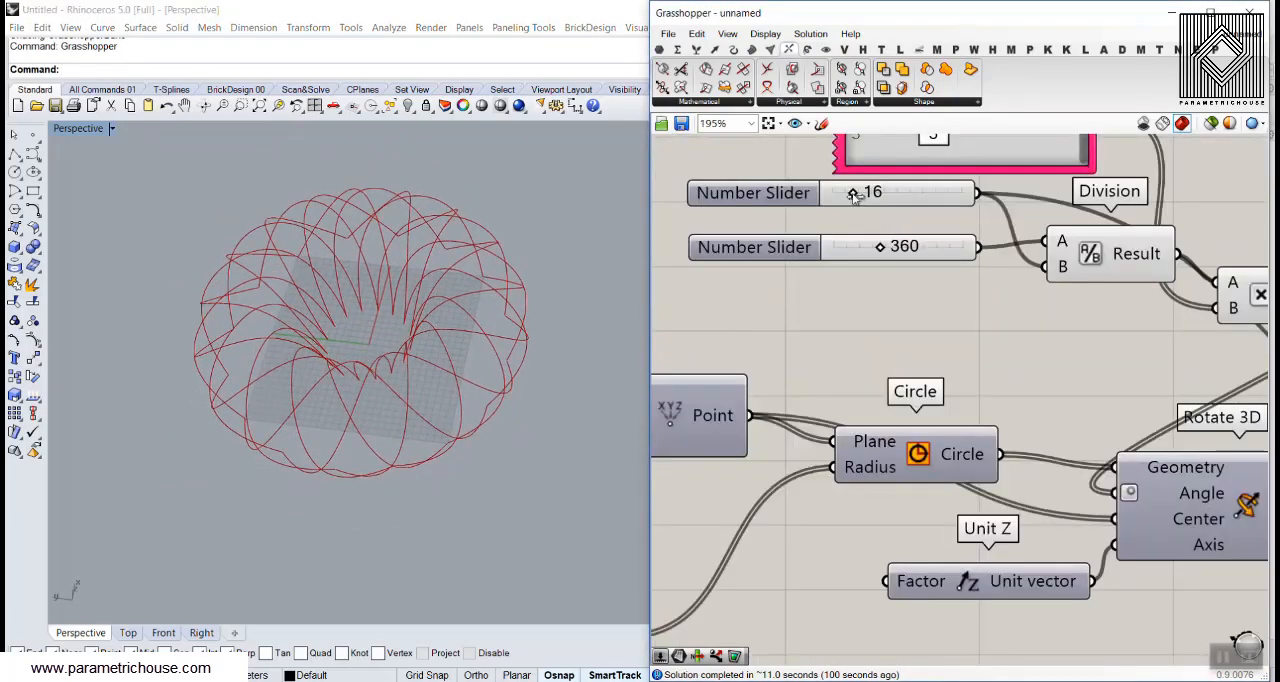
left_click_drag(853, 194, 860, 196)
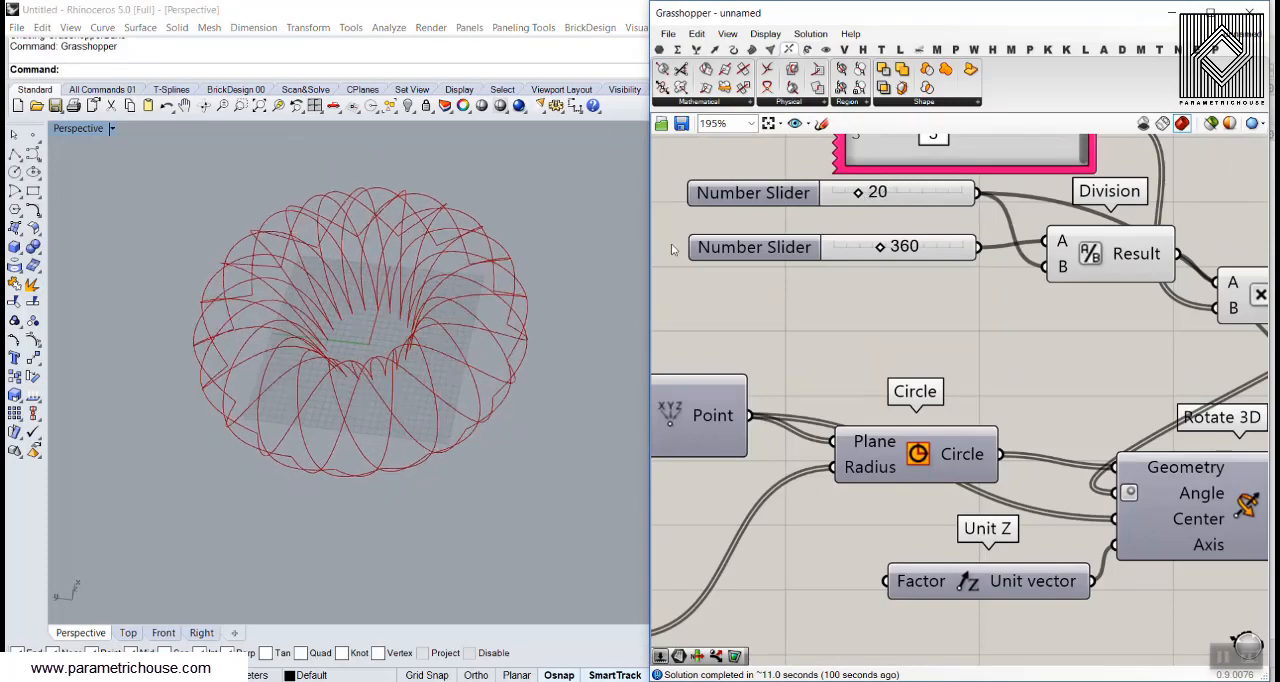
right_click_drag(335, 275, 325, 323)
Set the second and third values of the gene pool feeding Multiplication to 2 and 3 and check the curve pattern
scroll(325, 323, "up", 5)
right_click_drag(949, 217, 936, 395)
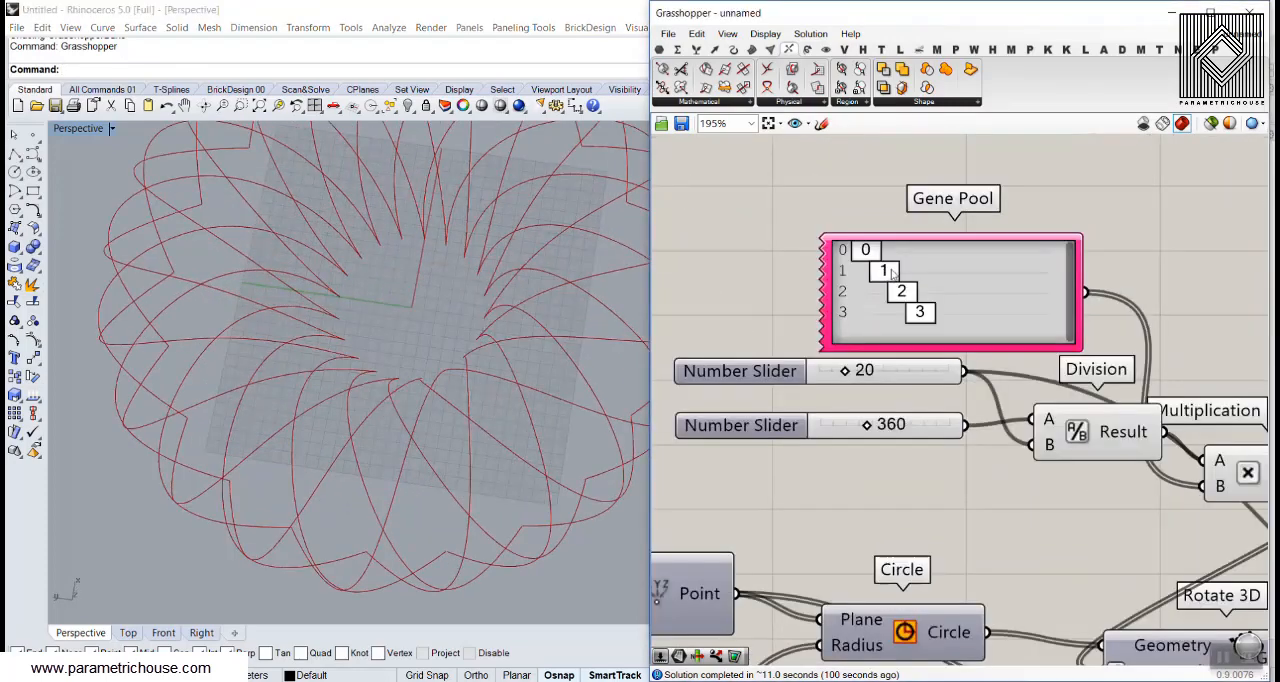
left_click_drag(884, 271, 900, 271)
right_click_drag(352, 365, 482, 370)
scroll(484, 293, "down", 4)
left_click_drag(914, 290, 901, 312)
mouse_move(388, 450)
right_mouse_down()
mouse_move(443, 343)
mouse_move(416, 300)
mouse_move(343, 376)
mouse_move(371, 490)
mouse_move(378, 333)
mouse_move(392, 470)
right_mouse_up()
scroll(395, 521, "up", 5)
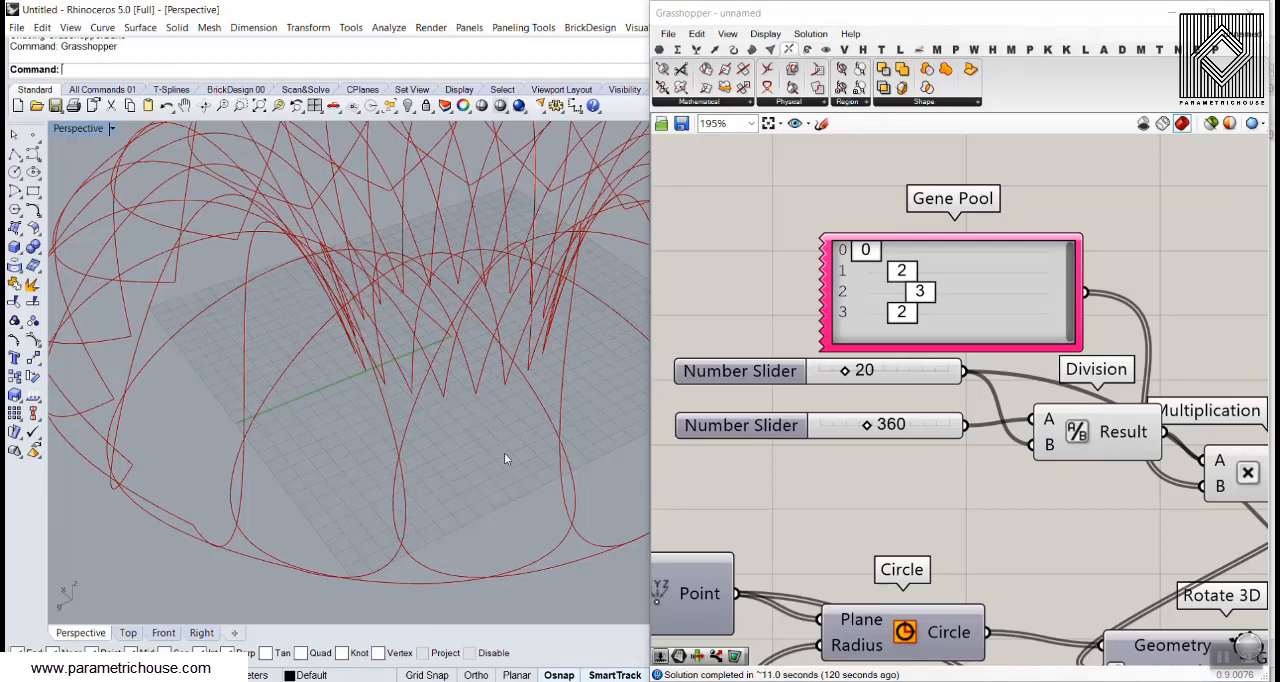
Set the last value of the gene pool feeding Multiplication to 4 and inspect the curves in Top and Perspective views
left_click_drag(901, 313, 942, 323)
right_click_drag(505, 410, 480, 322)
scroll(455, 328, "down", 5)
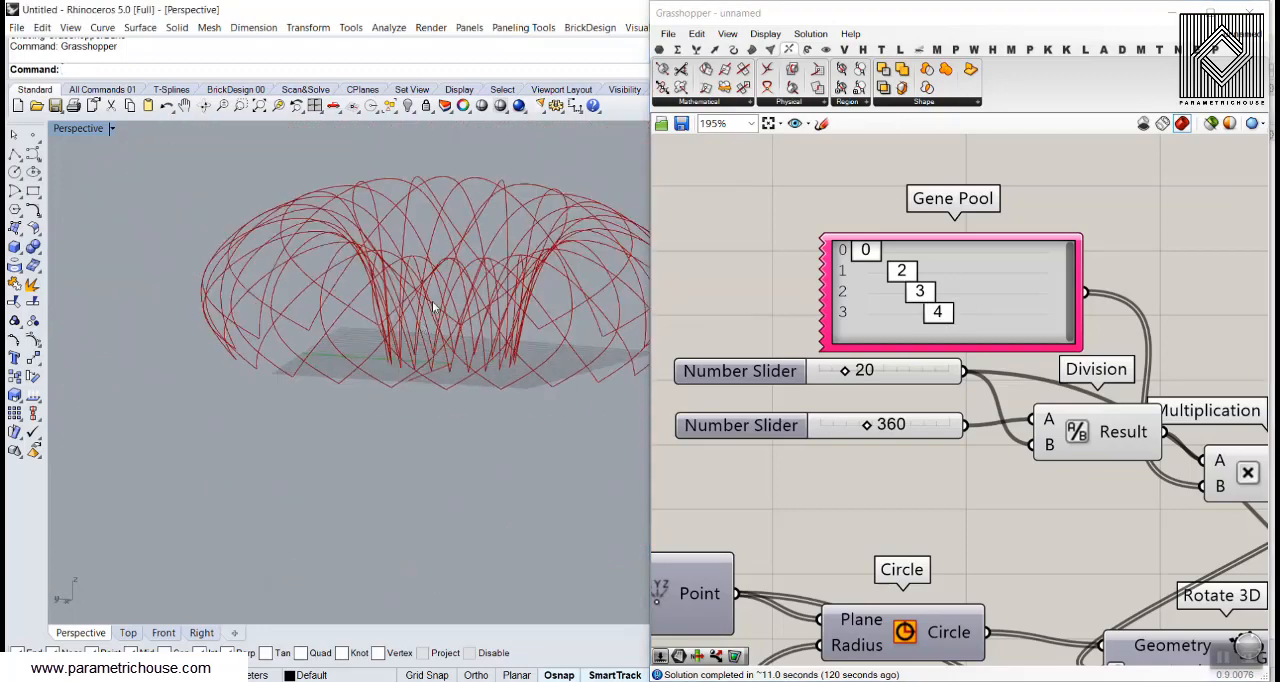
right_click_drag(390, 335, 341, 359)
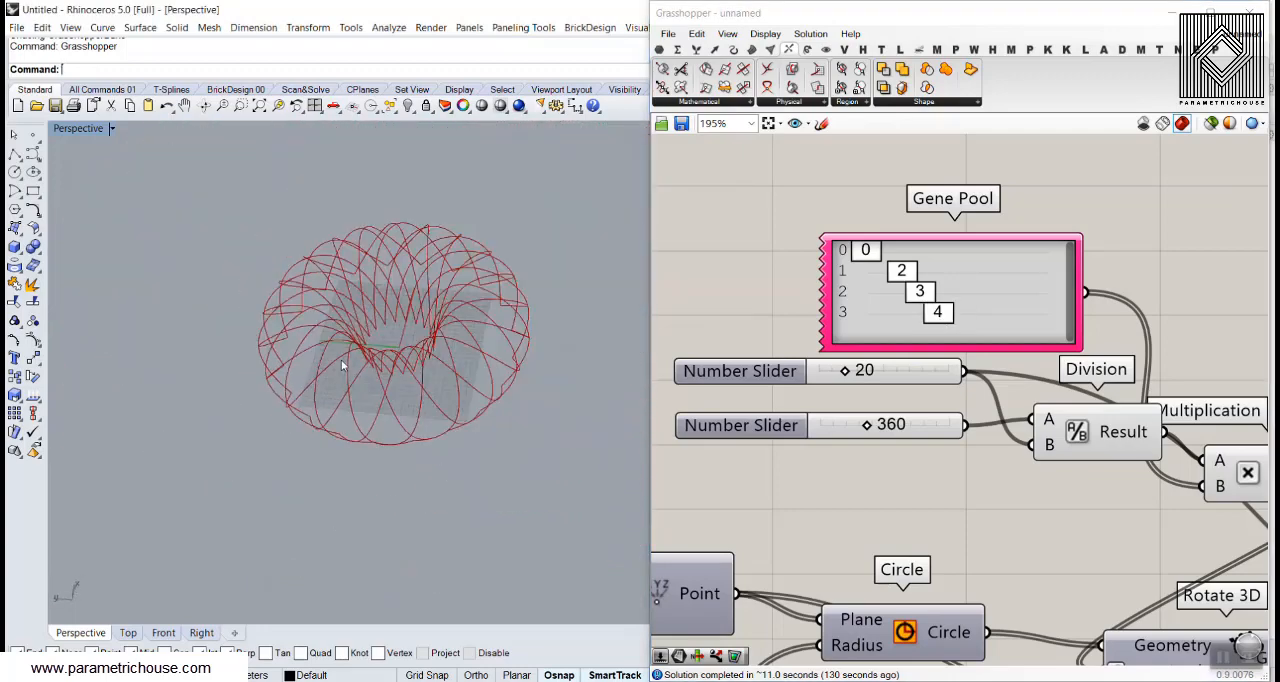
left_click(128, 633)
scroll(365, 390, "up", 3)
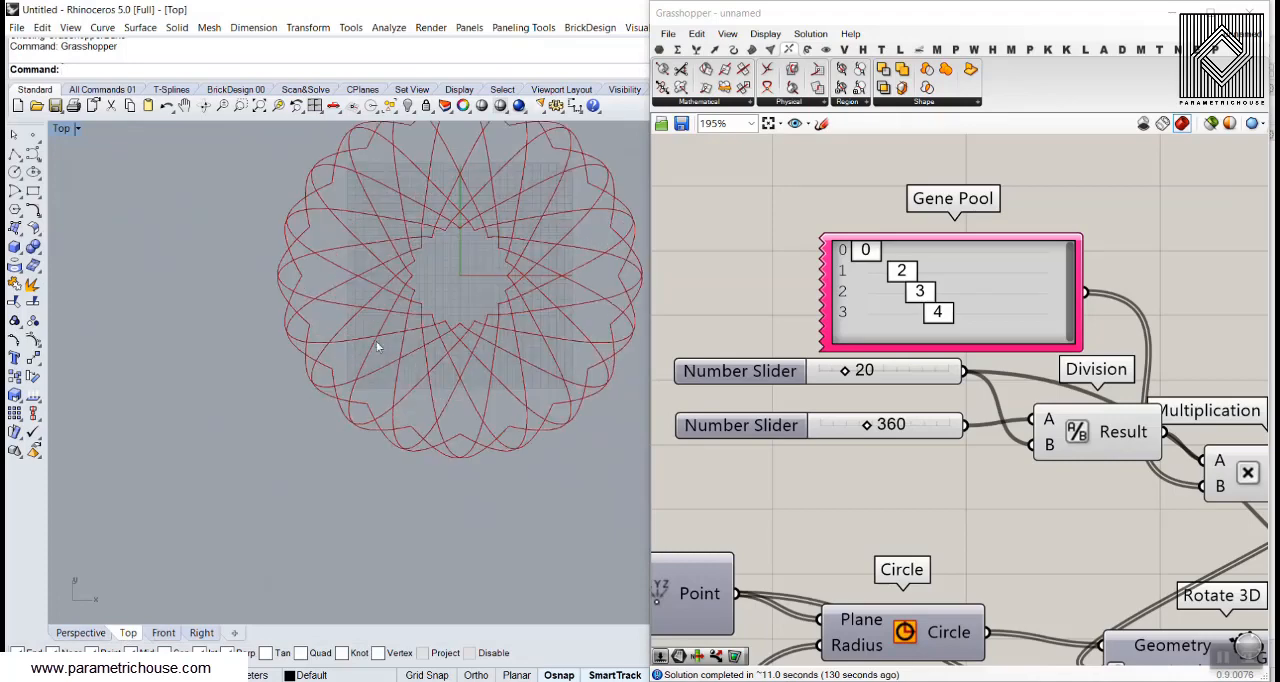
left_click(80, 633)
right_click_drag(402, 463, 375, 482)
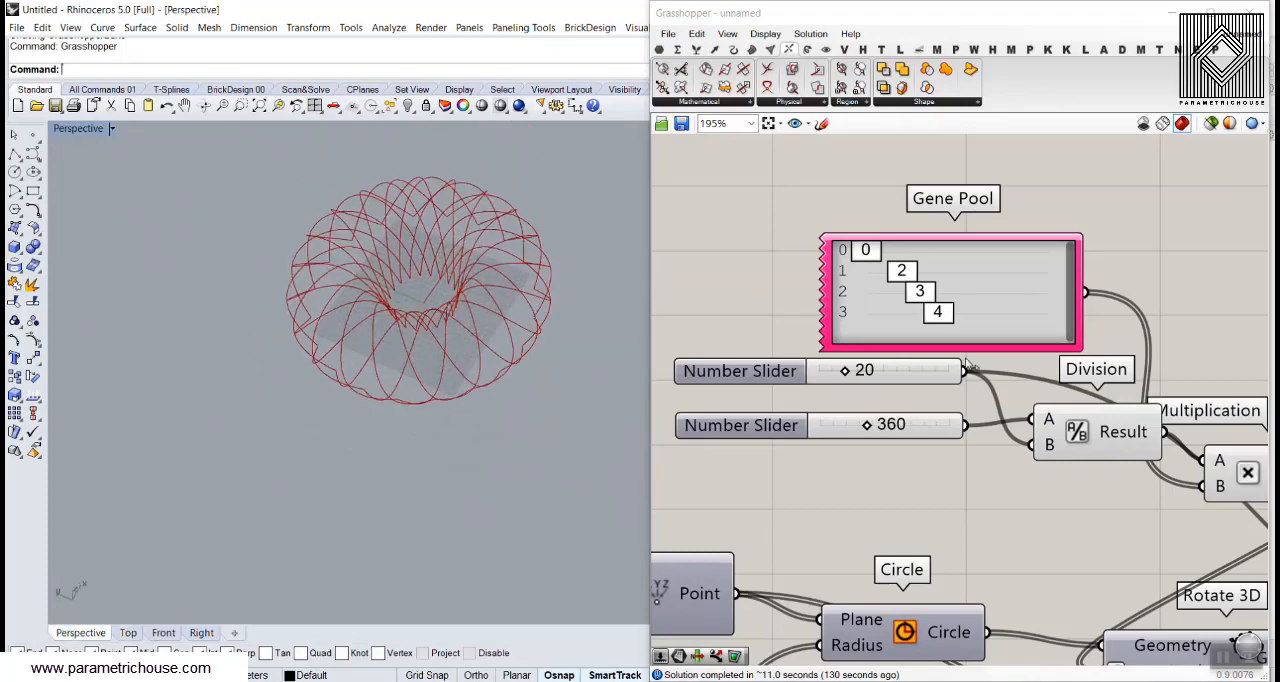
Re-enable the first Surface Split component, fed by Loft and Mirror, and inspect the recomputed shell
scroll(864, 353, "down", 10)
right_click_drag(1052, 370, 877, 392)
scroll(875, 392, "up", 11)
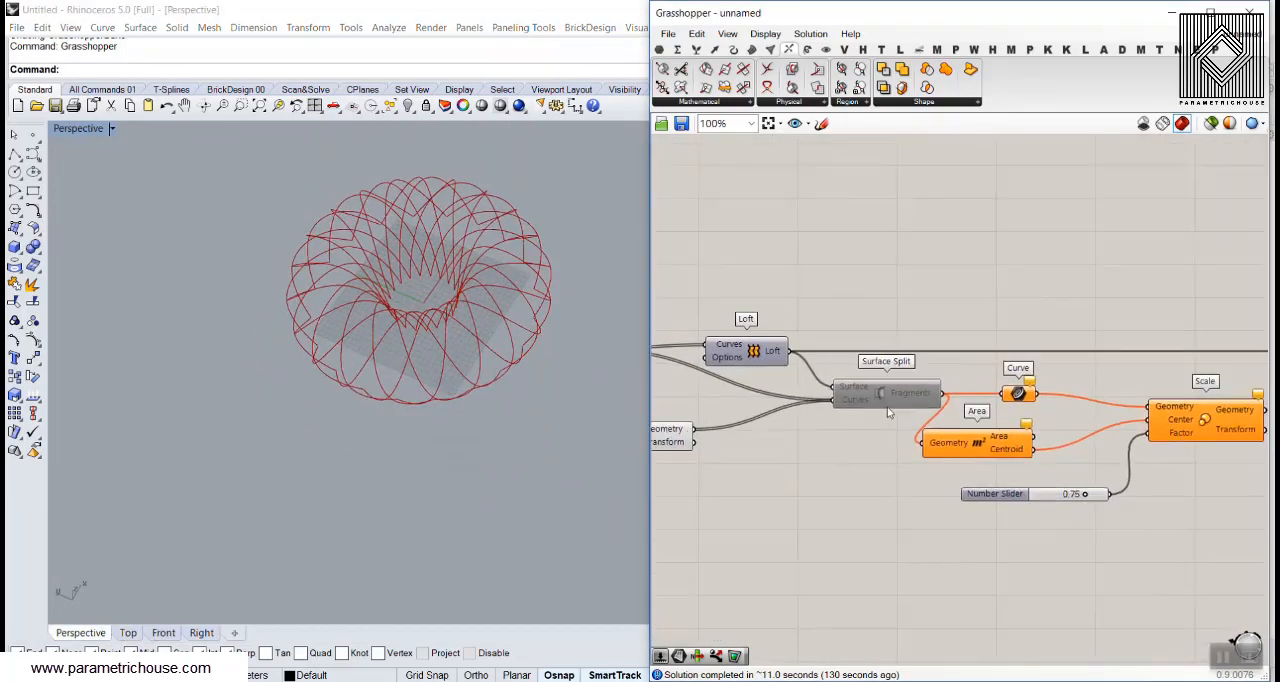
right_click(884, 356)
left_click(911, 398)
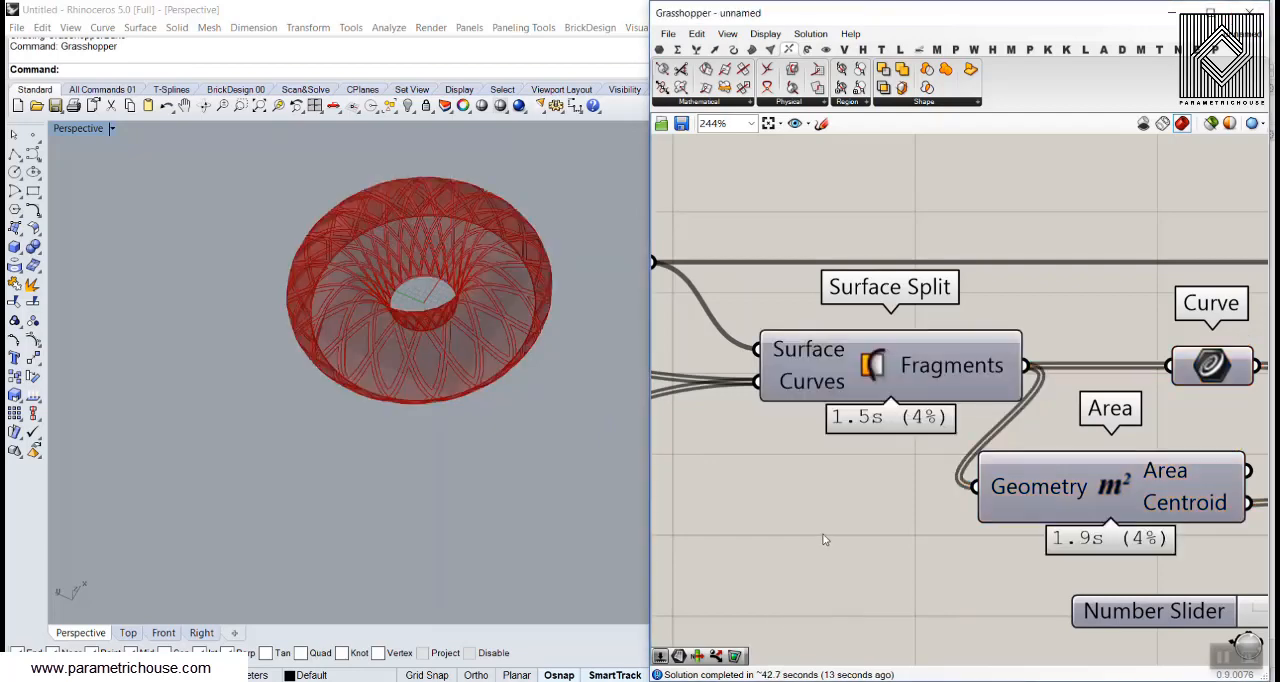
right_click_drag(331, 351, 375, 365)
scroll(375, 365, "up", 5)
Move List Item and Cull Index slightly apart beside the last Surface Split, highlighting the frame and the panels in turn
right_click_drag(1010, 306, 889, 294)
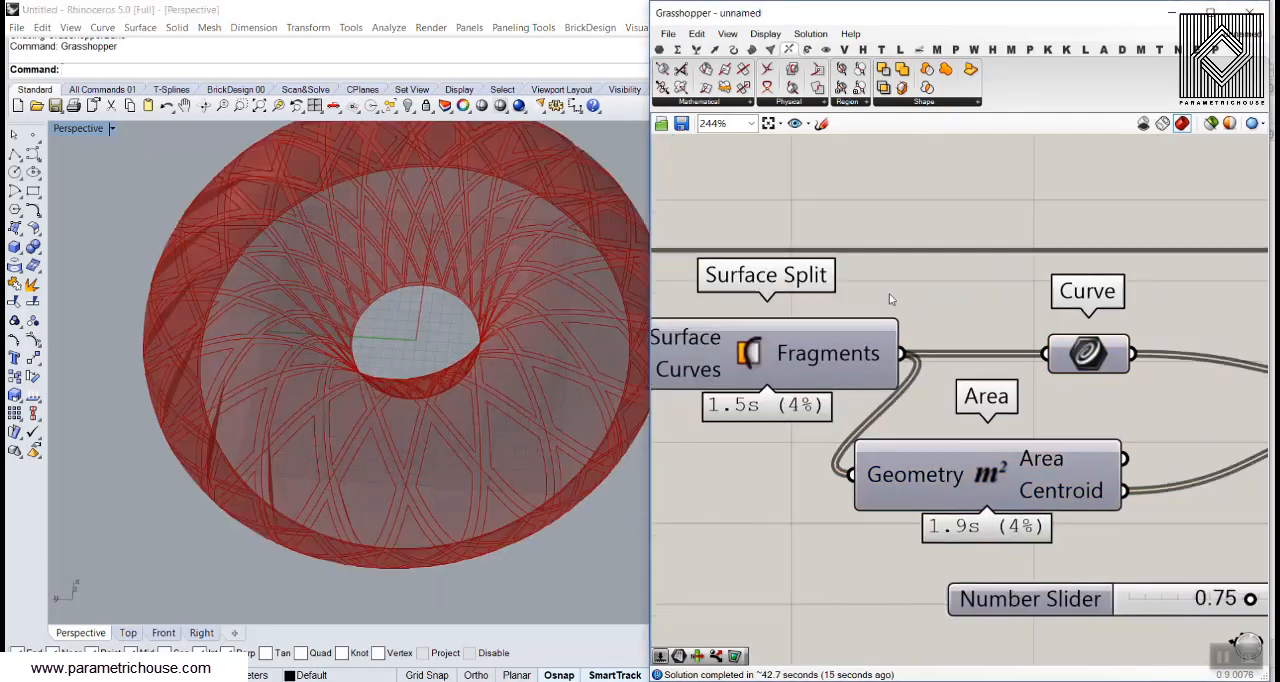
scroll(889, 294, "down", 8)
scroll(1098, 315, "up", 5)
right_click_drag(1096, 312, 958, 323)
left_click_drag(971, 277, 1003, 293)
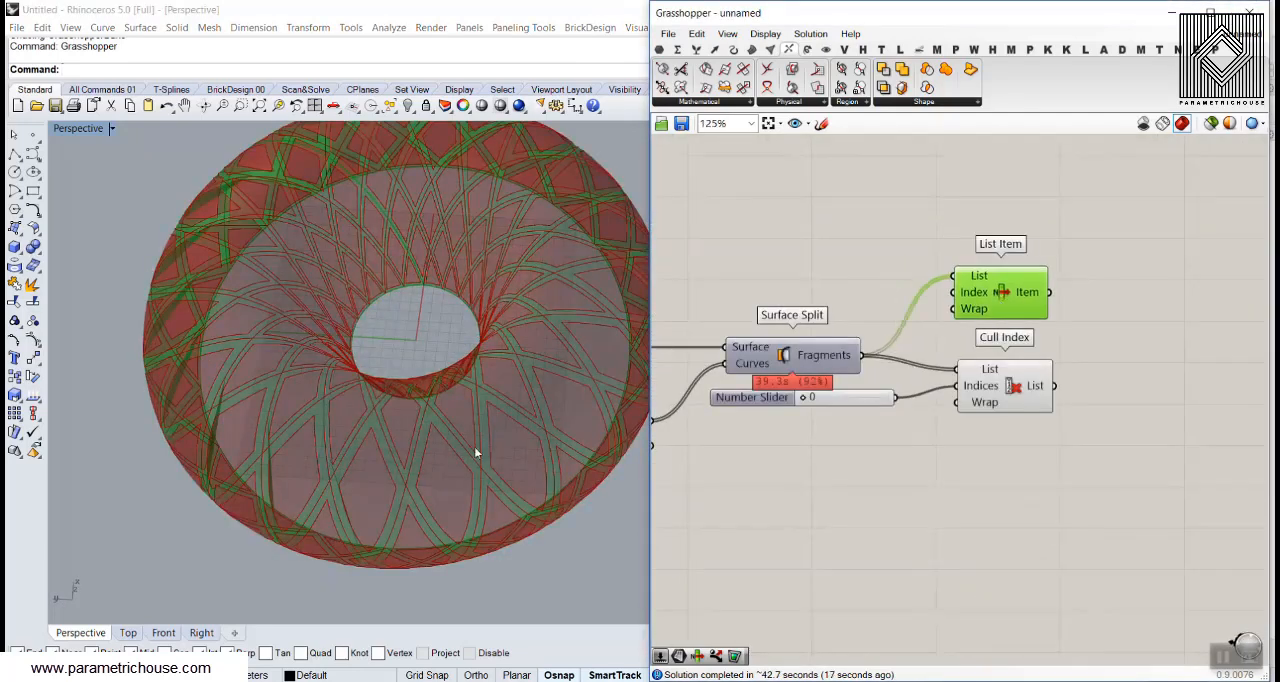
right_click_drag(474, 446, 476, 330)
left_click_drag(1020, 400, 1022, 422)
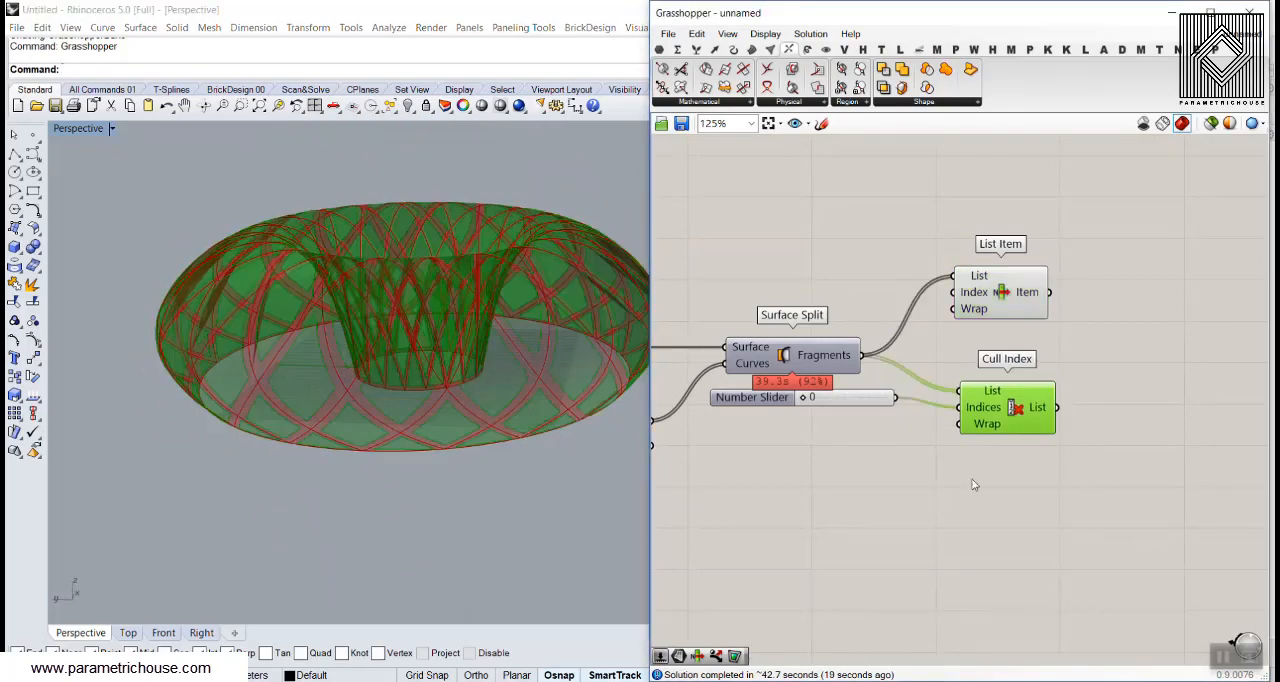
Bake the Item output of List Item, the diagrid frame, onto Layer 01
left_click(967, 496)
right_click(1038, 404)
right_click(1020, 290)
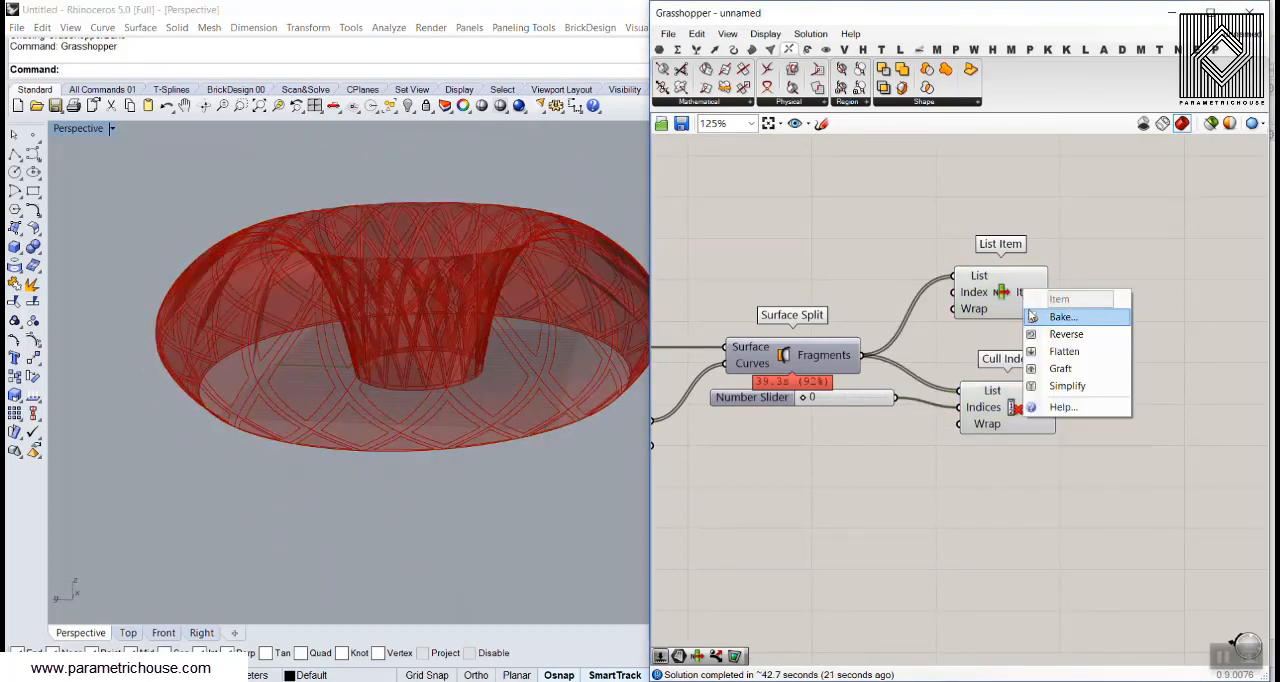
left_click(1034, 316)
left_click(1010, 203)
left_click(1051, 466)
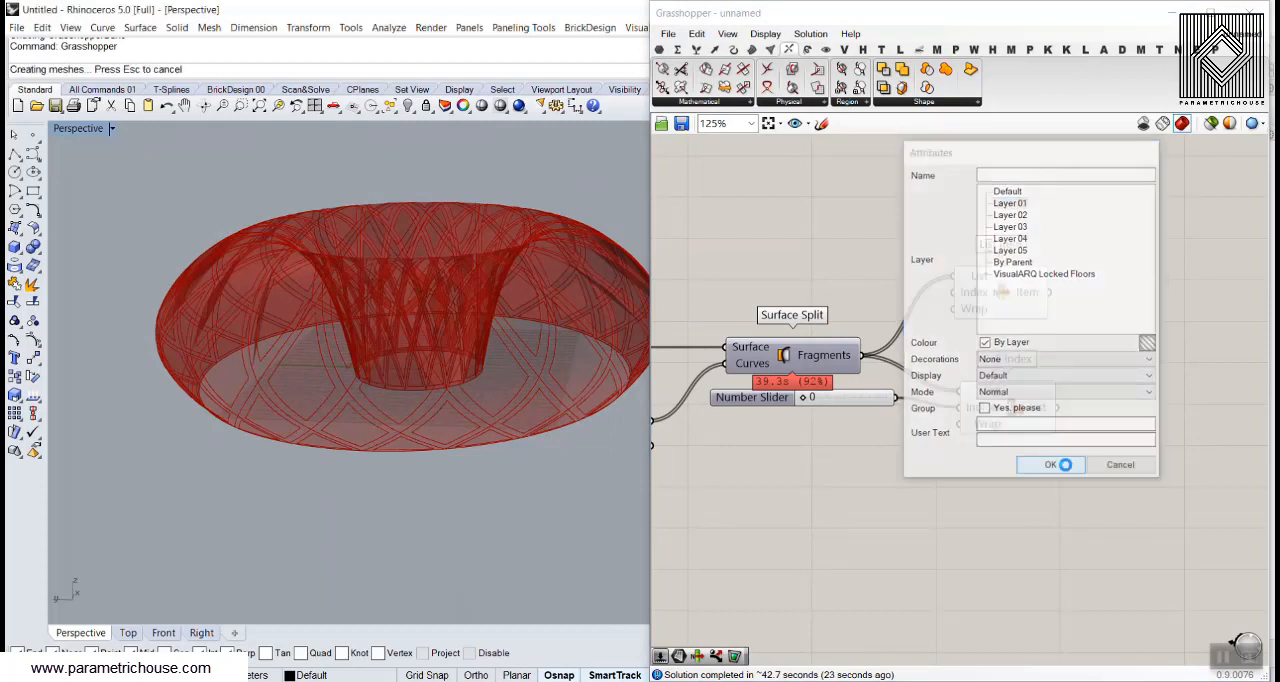
Bake the List output of Cull Index, the panels, onto Layer 02
right_click(1041, 406)
left_click(1075, 430)
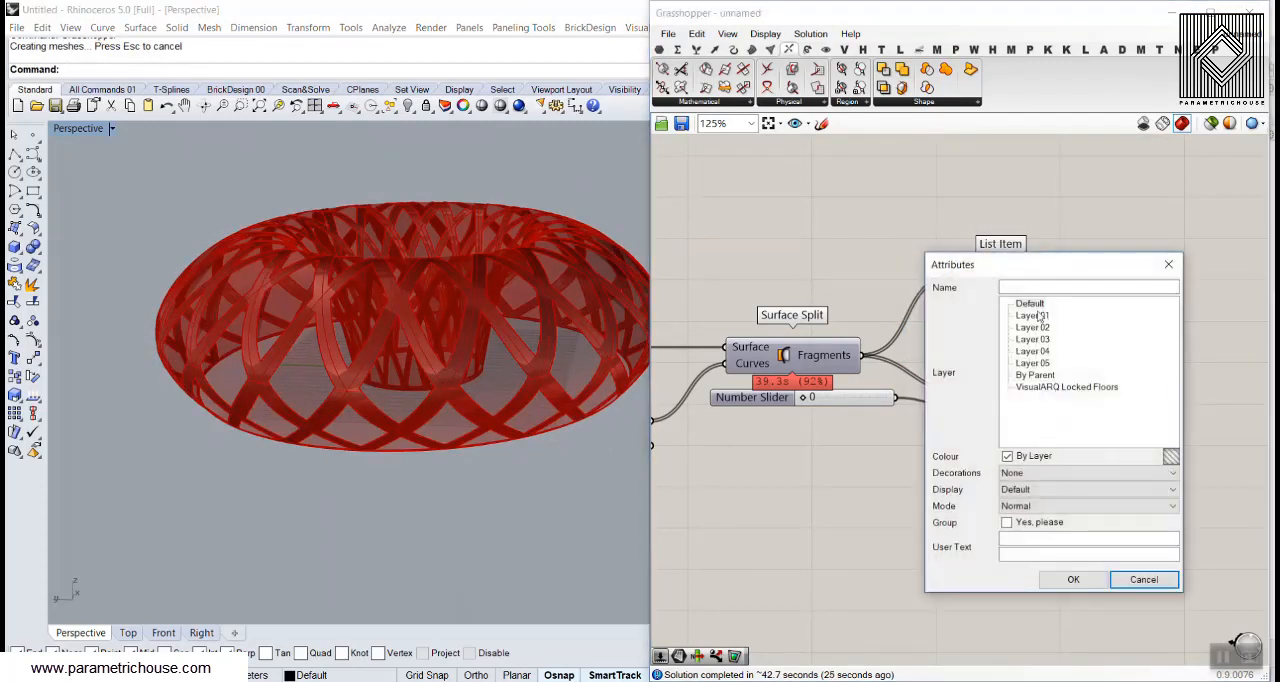
left_click(1032, 327)
left_click(1071, 579)
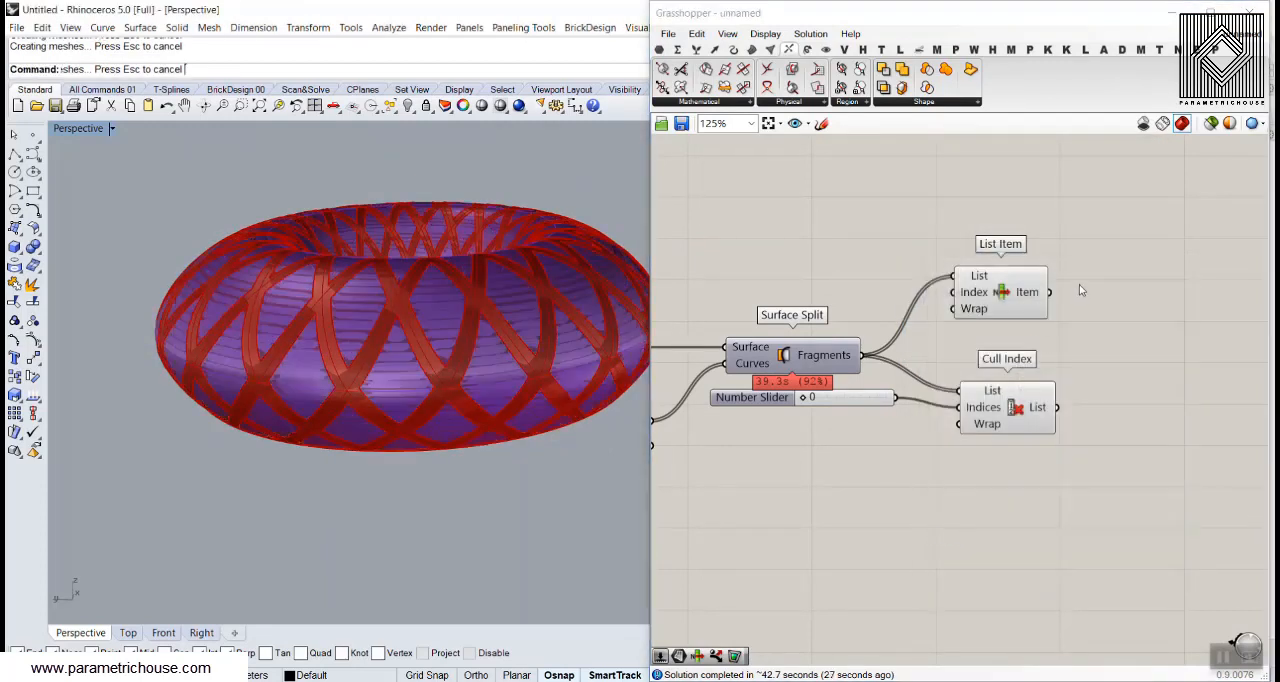
In the Rhino window, offset the baked red frame surface into a solid with OffsetSrf at distance 1, with all directions flipped
left_click(1250, 12)
right_click_drag(600, 340, 409, 349)
left_click(405, 351)
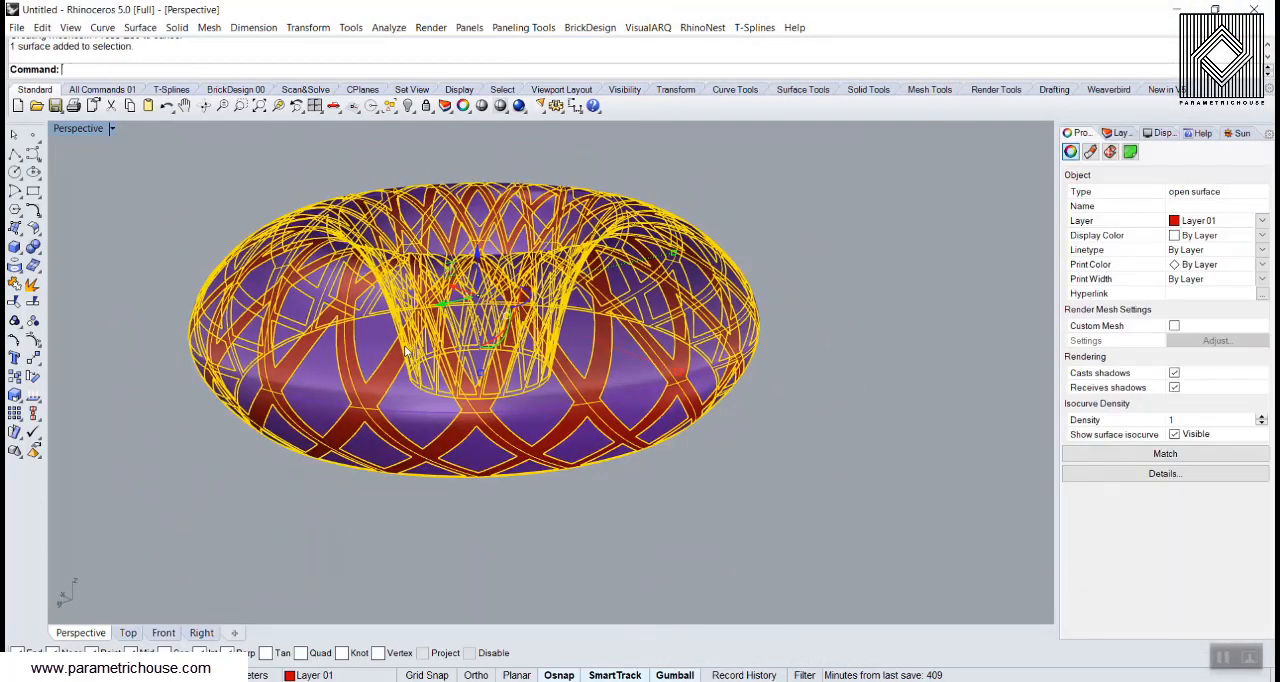
type("OffsetSrf")
key("Return")
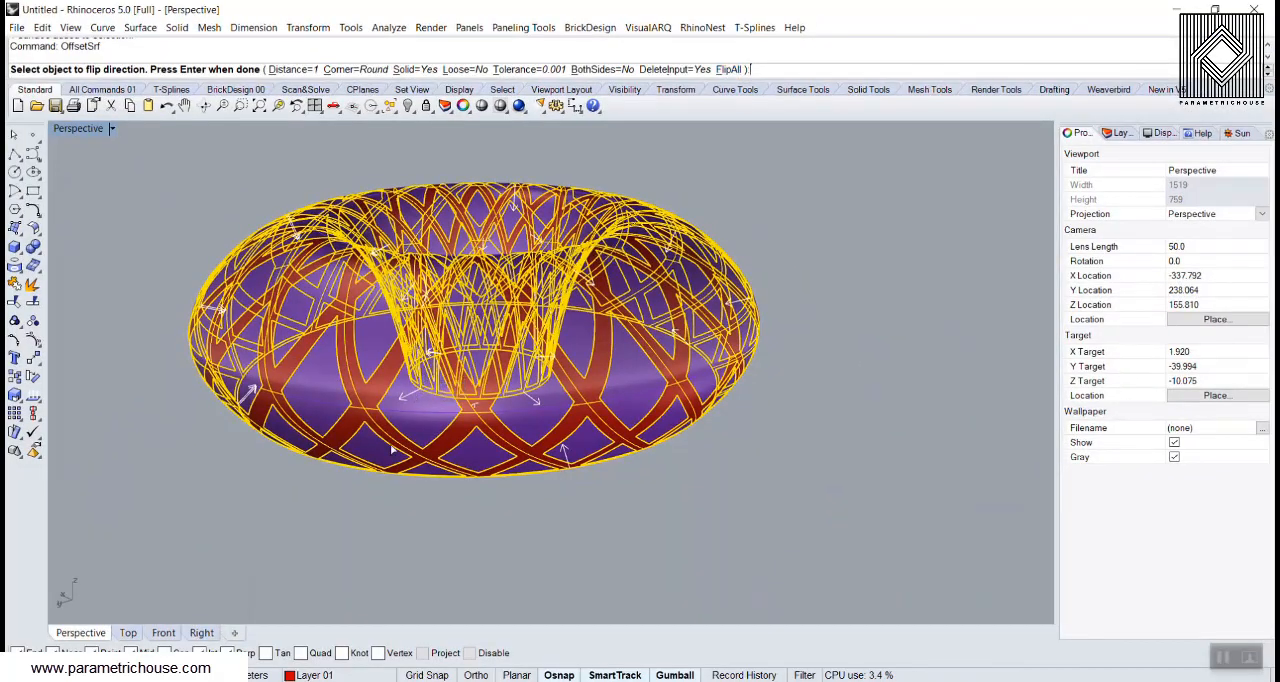
scroll(391, 449, "up", 8)
right_click_drag(474, 445, 397, 420)
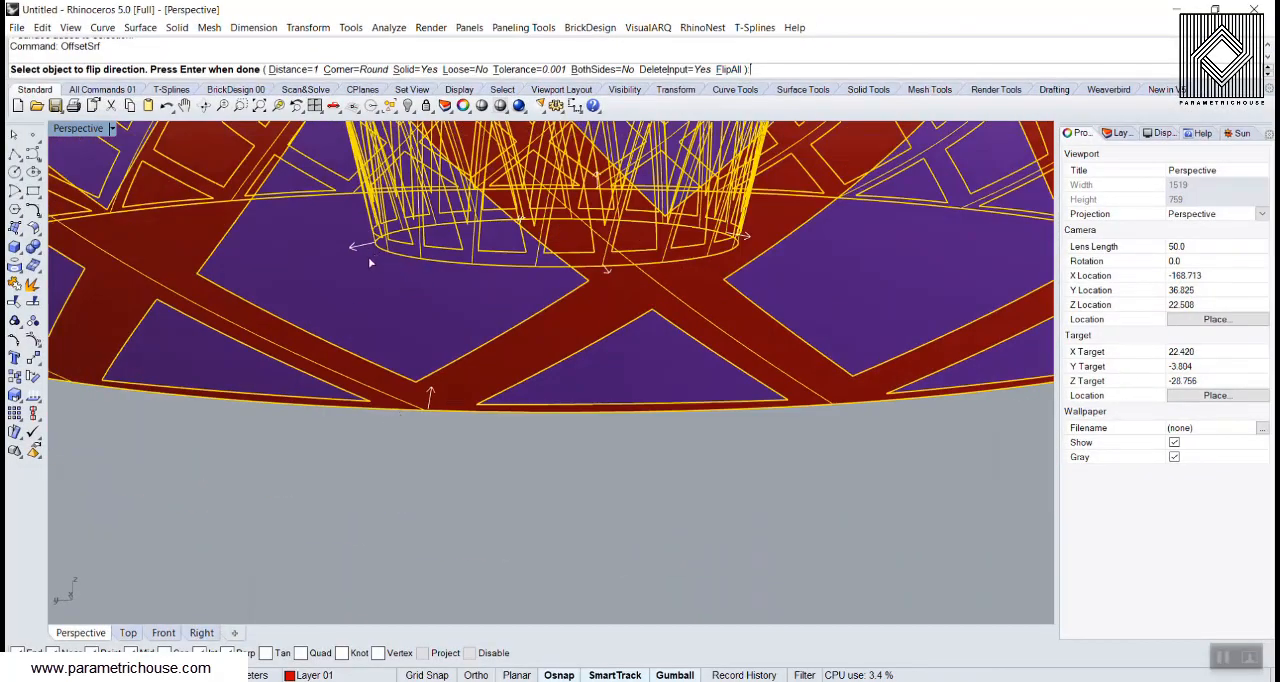
scroll(340, 251, "up", 3)
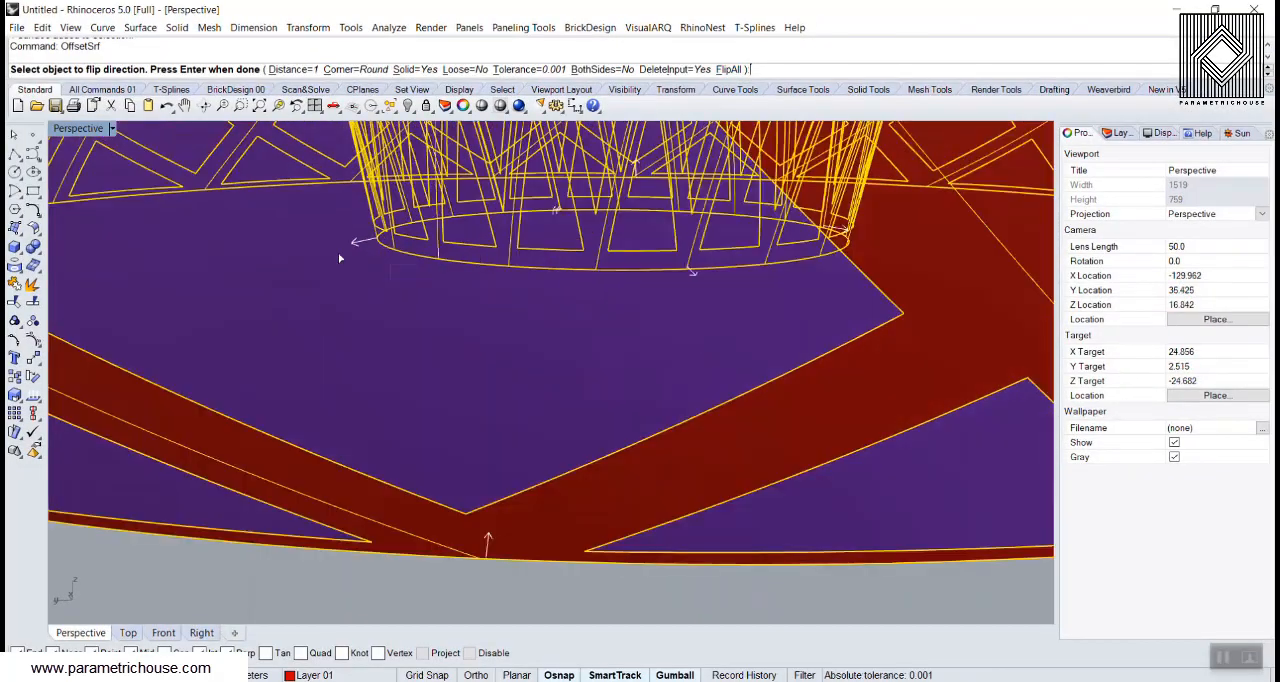
left_click(729, 69)
scroll(470, 358, "down", 5)
right_click_drag(510, 365, 495, 340)
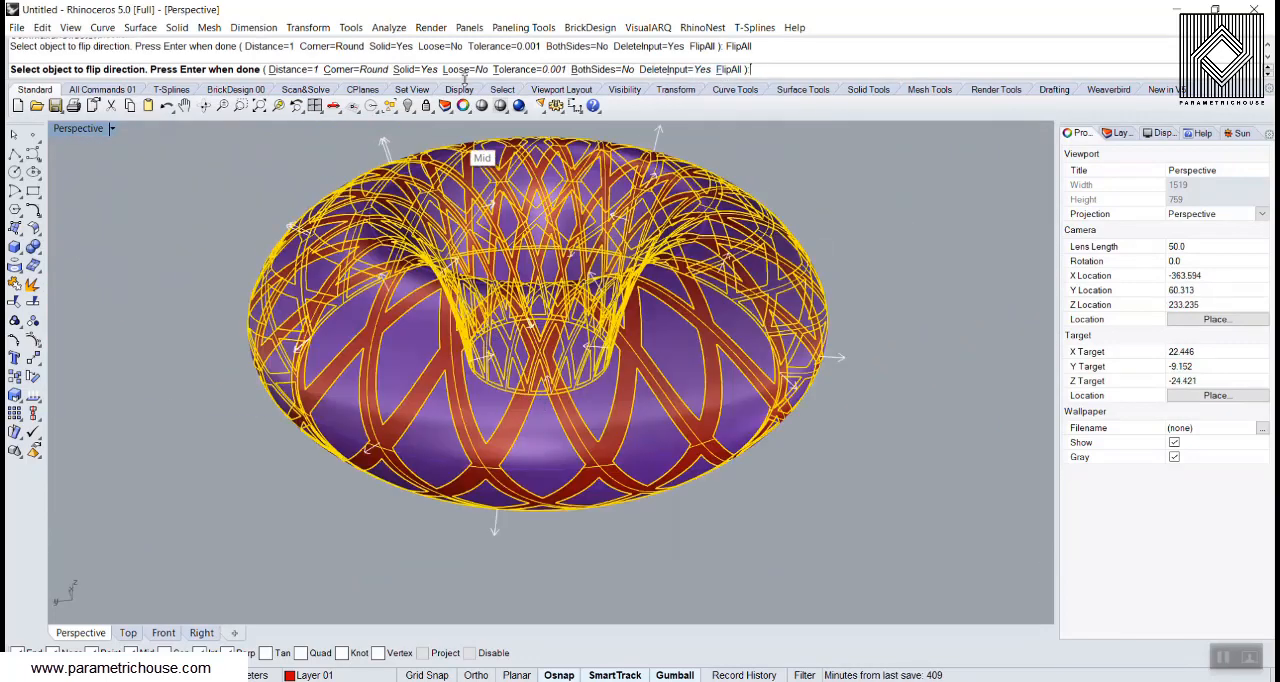
right_click(225, 286)
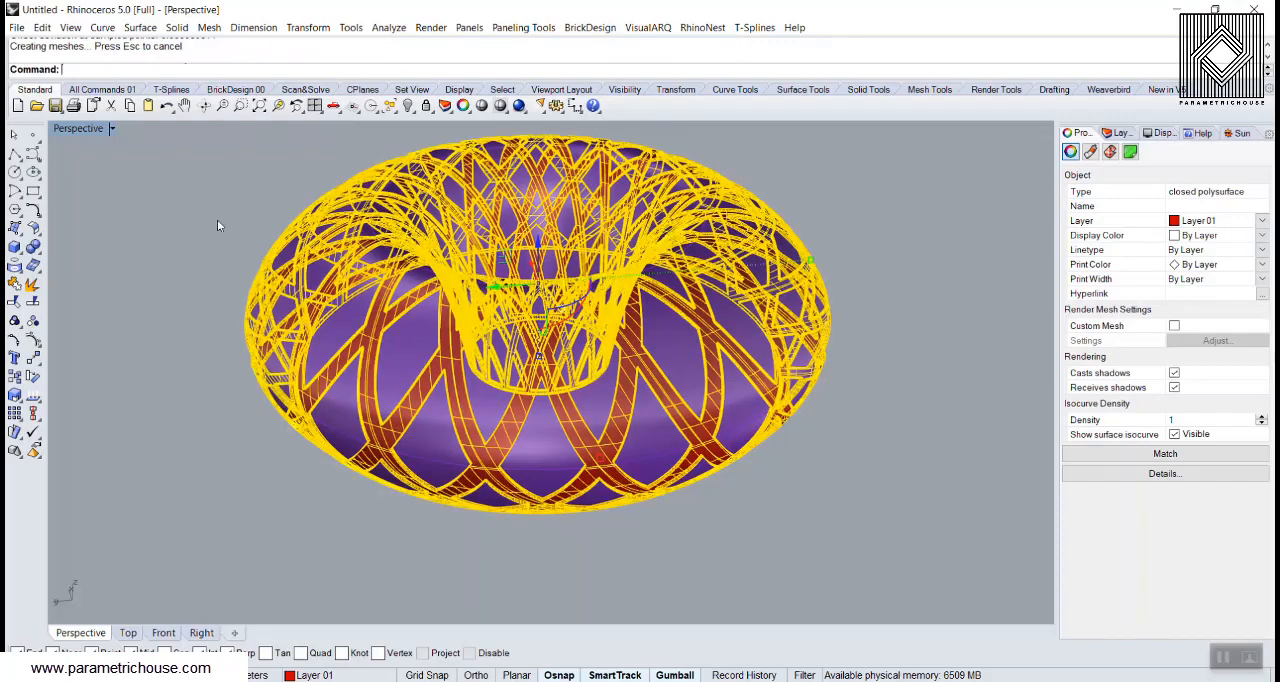
left_click(217, 221)
Preview the thickened frame and panels in the Artistic and Rendered display modes
right_click_drag(310, 310, 286, 266)
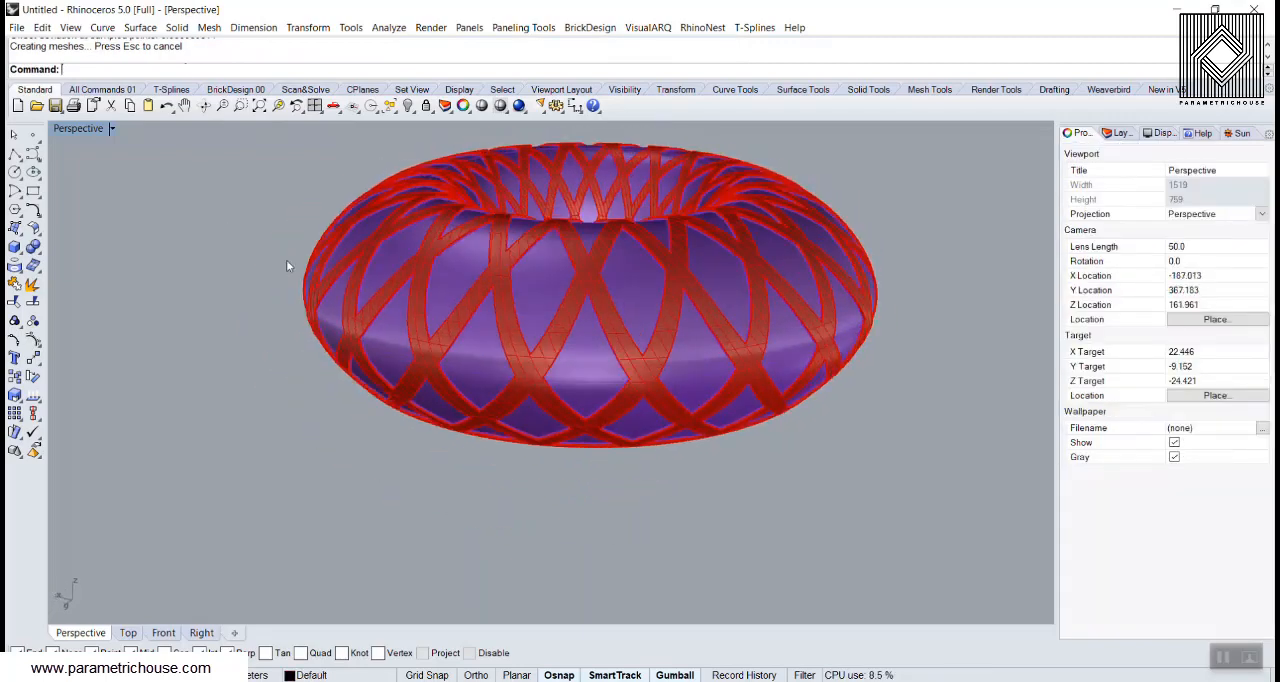
left_click(80, 128)
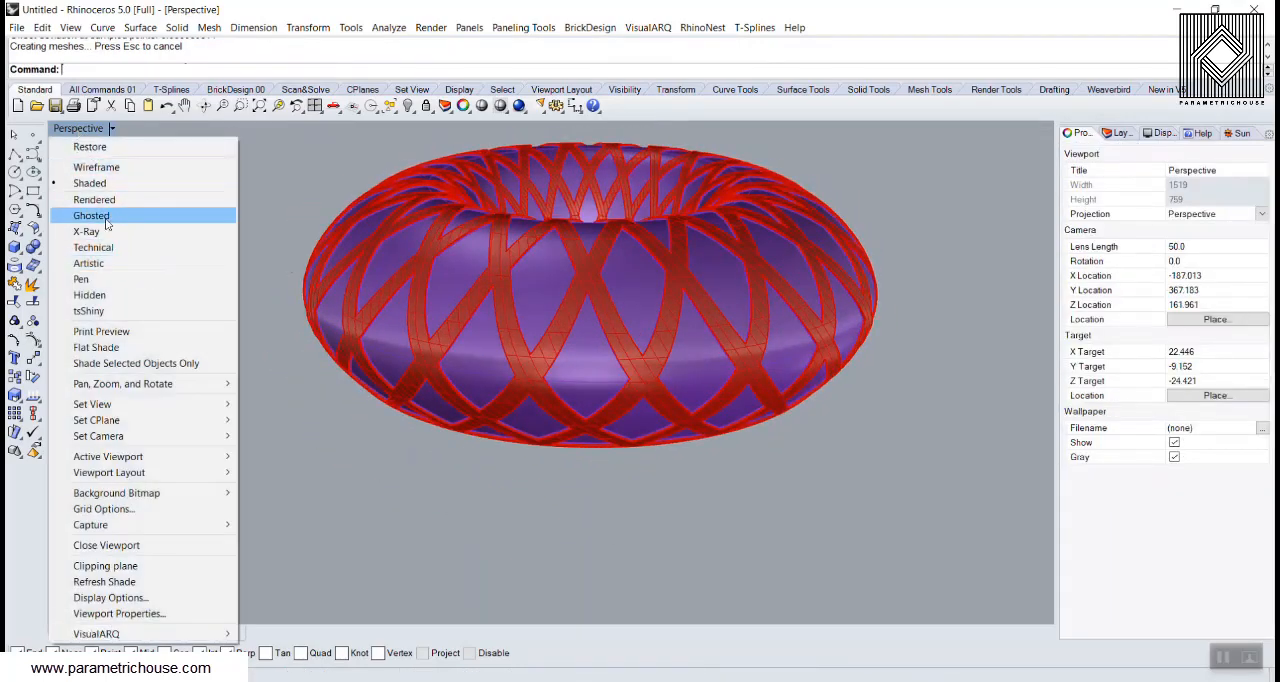
left_click(107, 264)
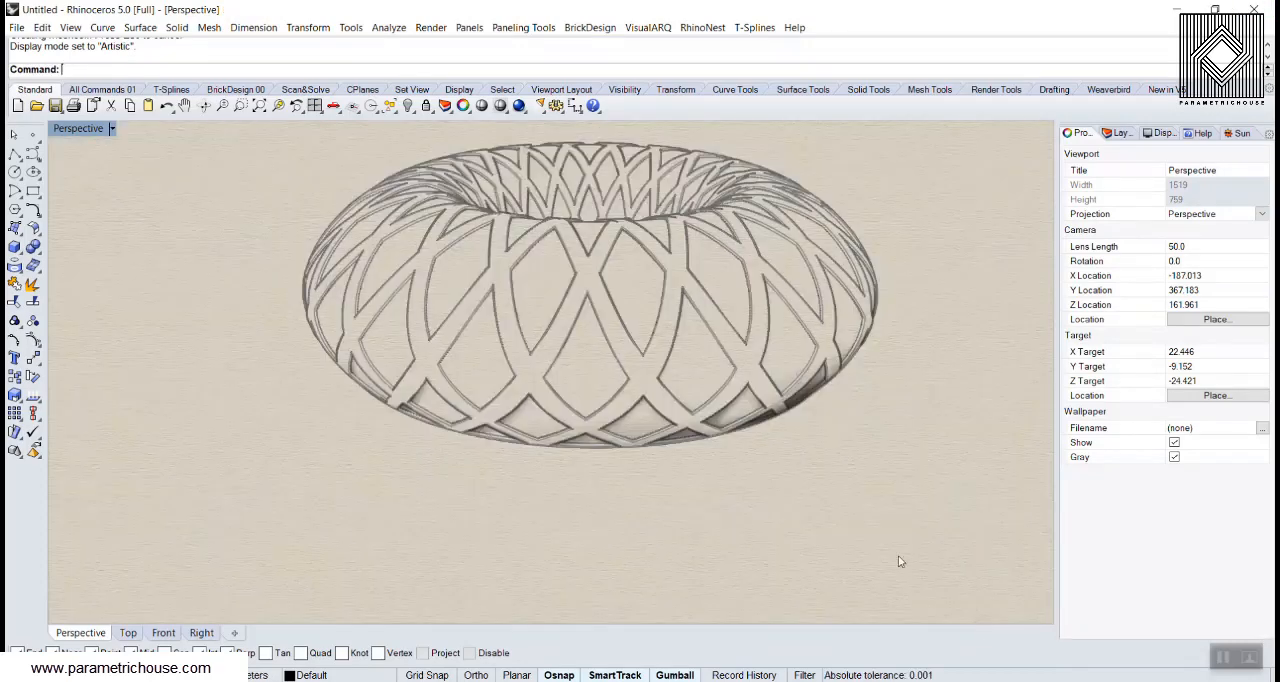
right_click_drag(897, 560, 104, 124)
left_click(105, 128)
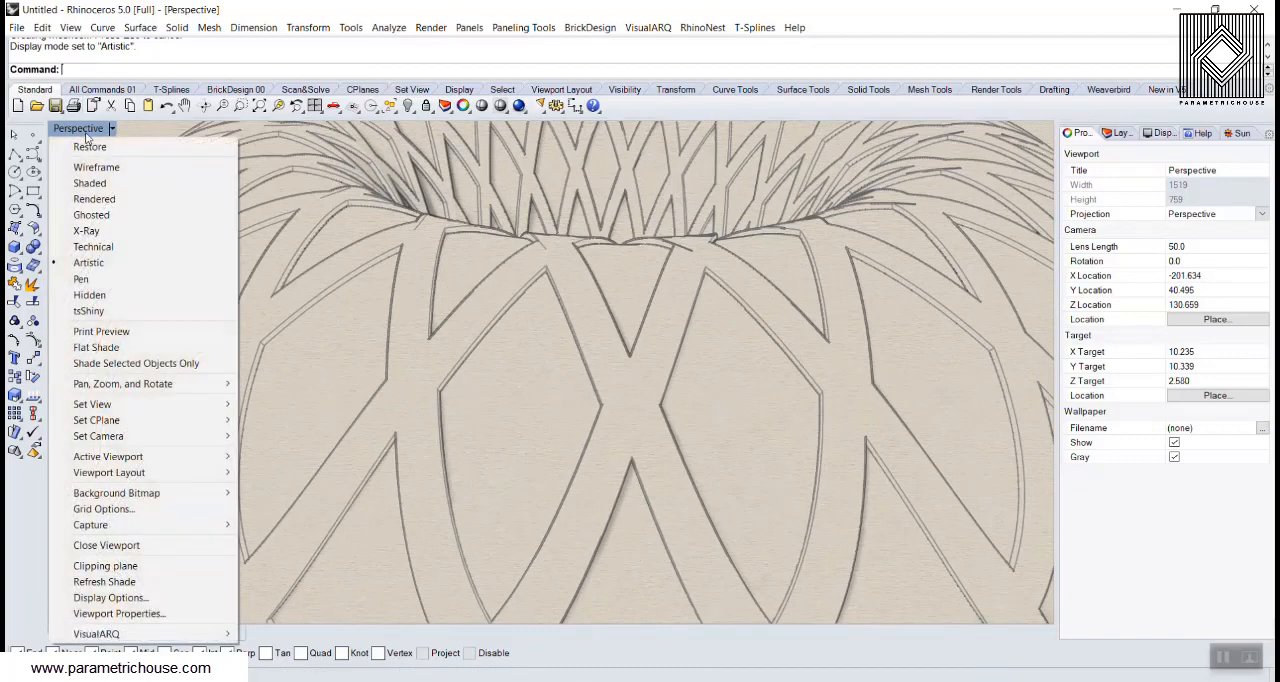
left_click(200, 199)
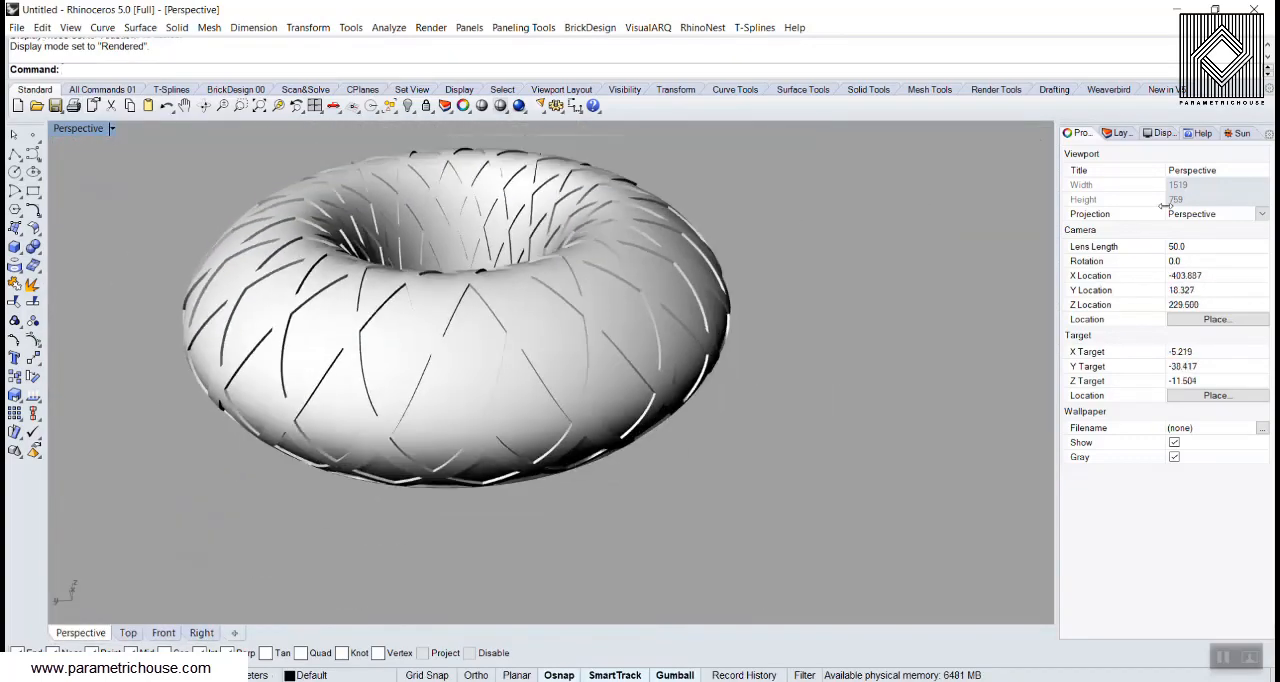
Show the layer list and return the Perspective view to Shaded display mode
left_click(1120, 136)
left_click(70, 130)
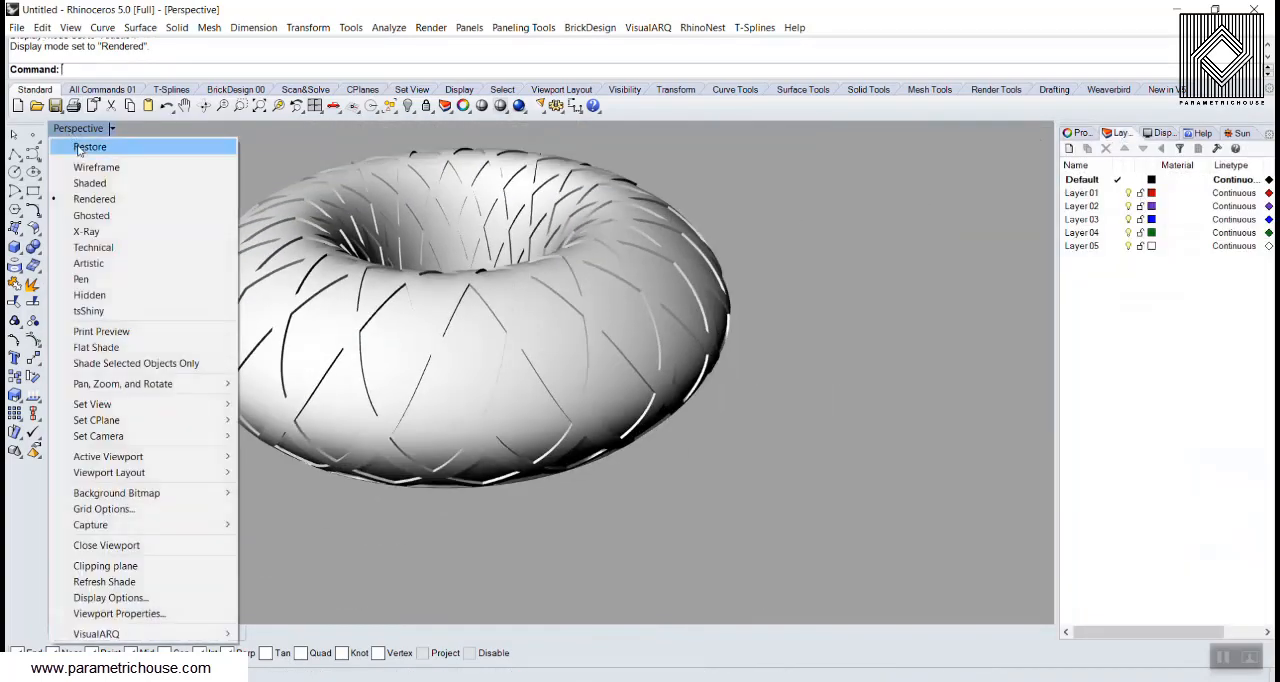
left_click(92, 184)
scroll(504, 401, "up", 3)
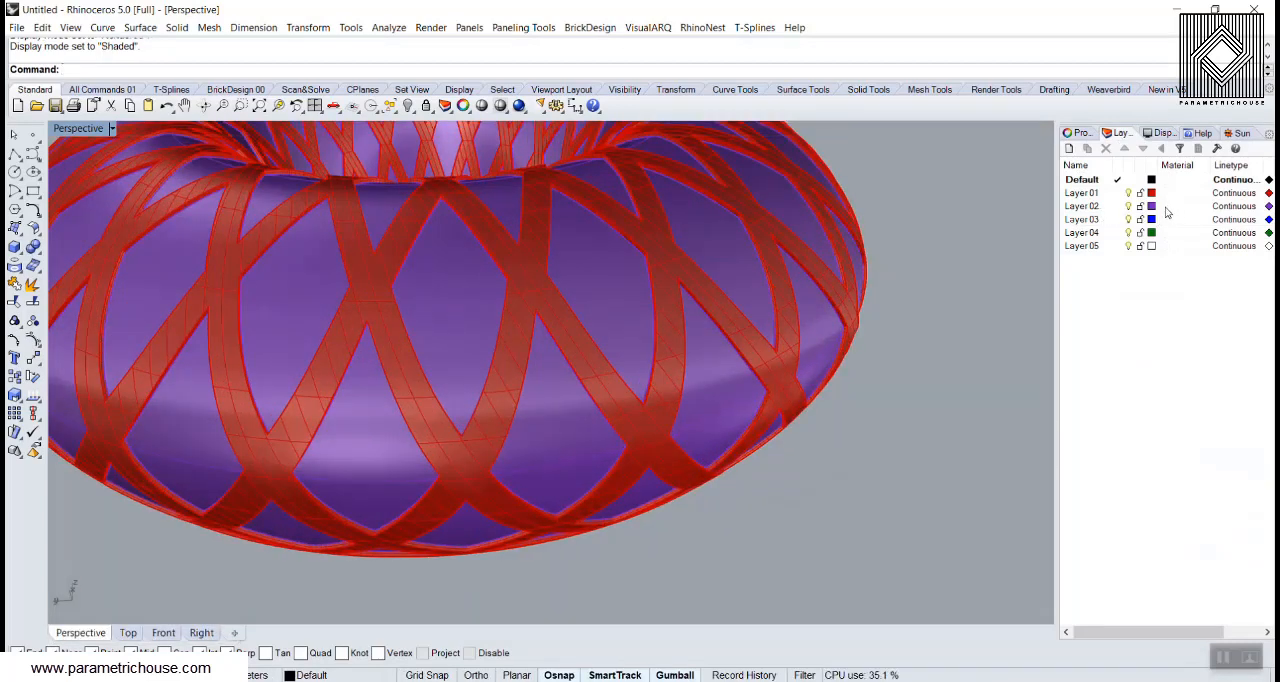
Assign Layer 02 a new material with a blue color of RGB 0, 143, 255 and 24% transparency
left_click(1160, 208)
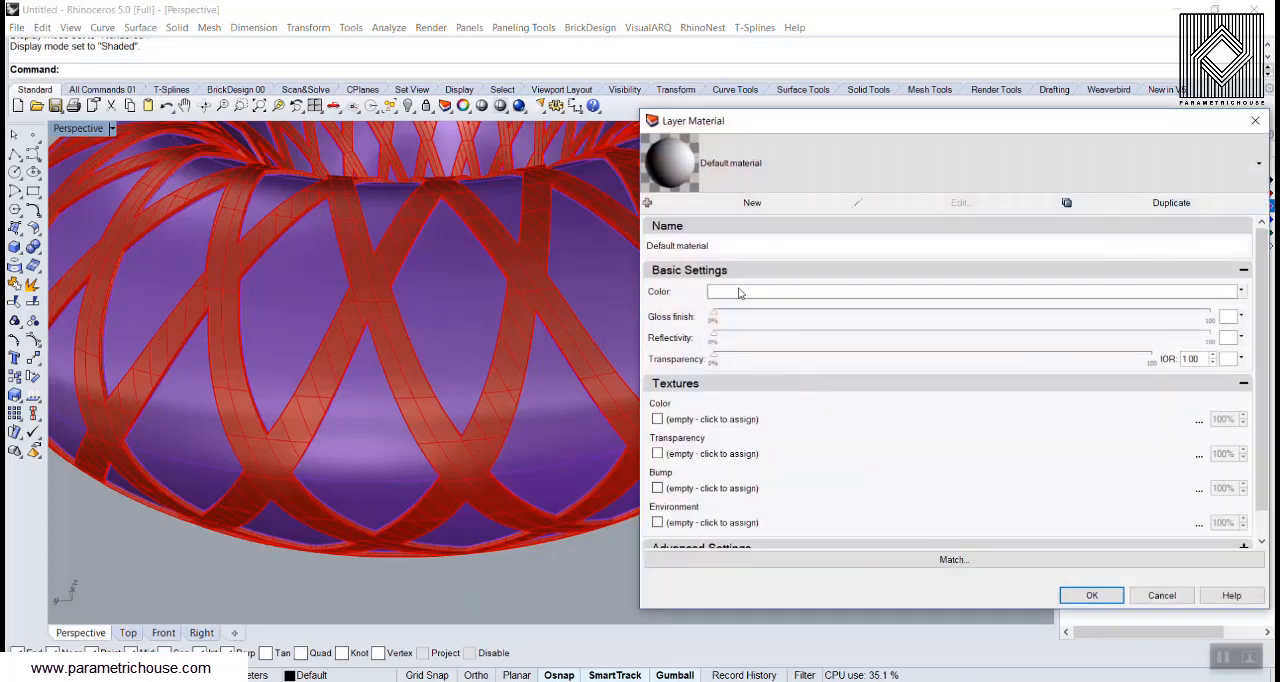
left_click(740, 292)
left_click(636, 370)
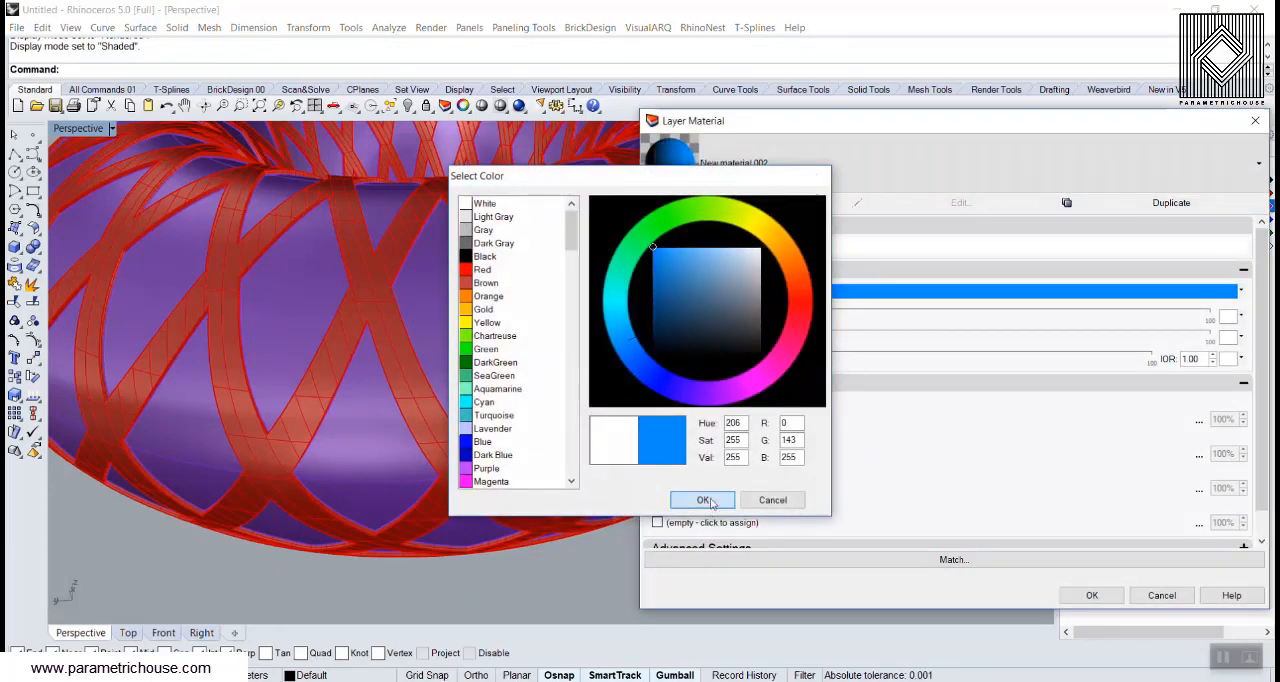
left_click(709, 500)
left_click_drag(714, 358, 820, 358)
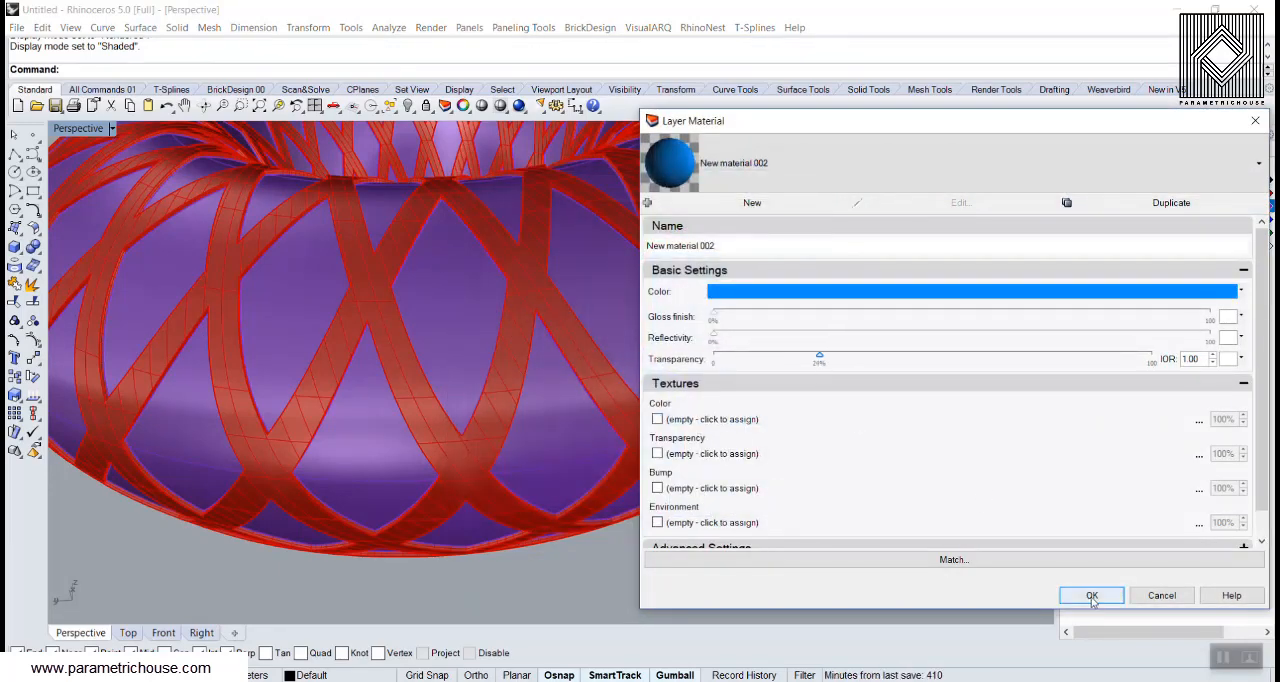
left_click(1092, 596)
Preview the white frame and blue panels from the side in Rendered display mode
left_click(100, 130)
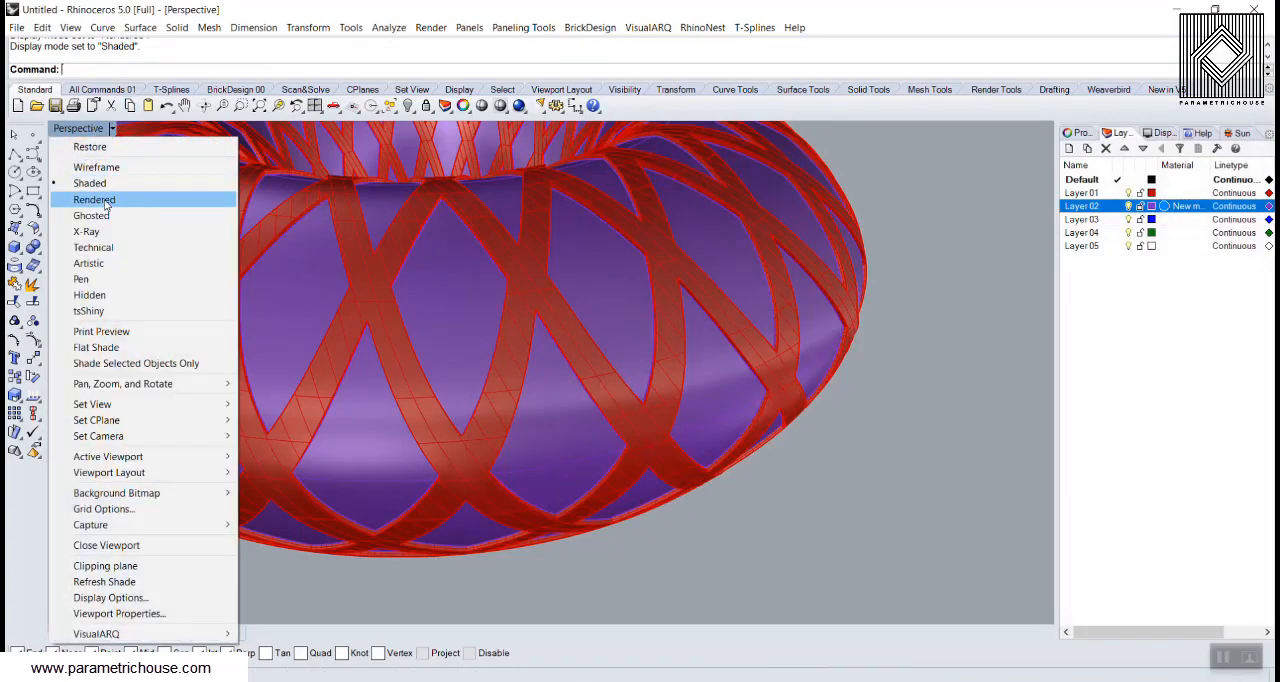
left_click(94, 200)
right_click_drag(726, 374, 360, 331)
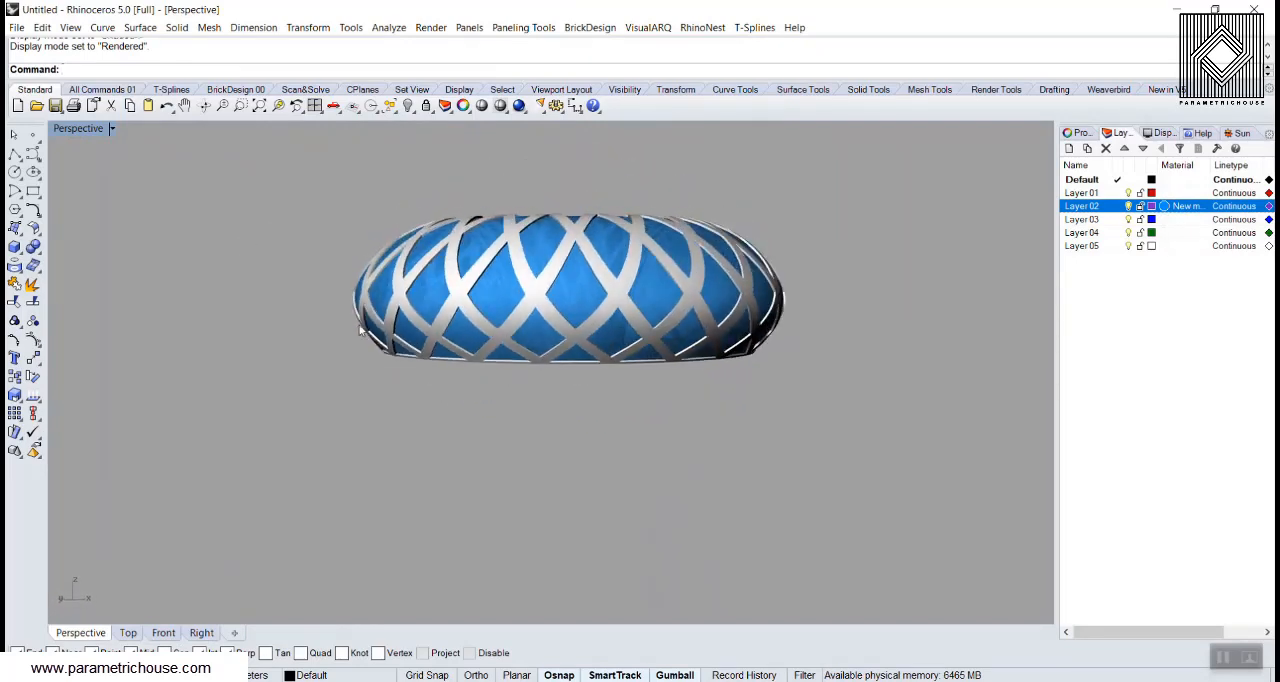
mouse_move(399, 355)
left_mouse_down()
mouse_move(315, 269)
mouse_move(334, 293)
left_mouse_up()
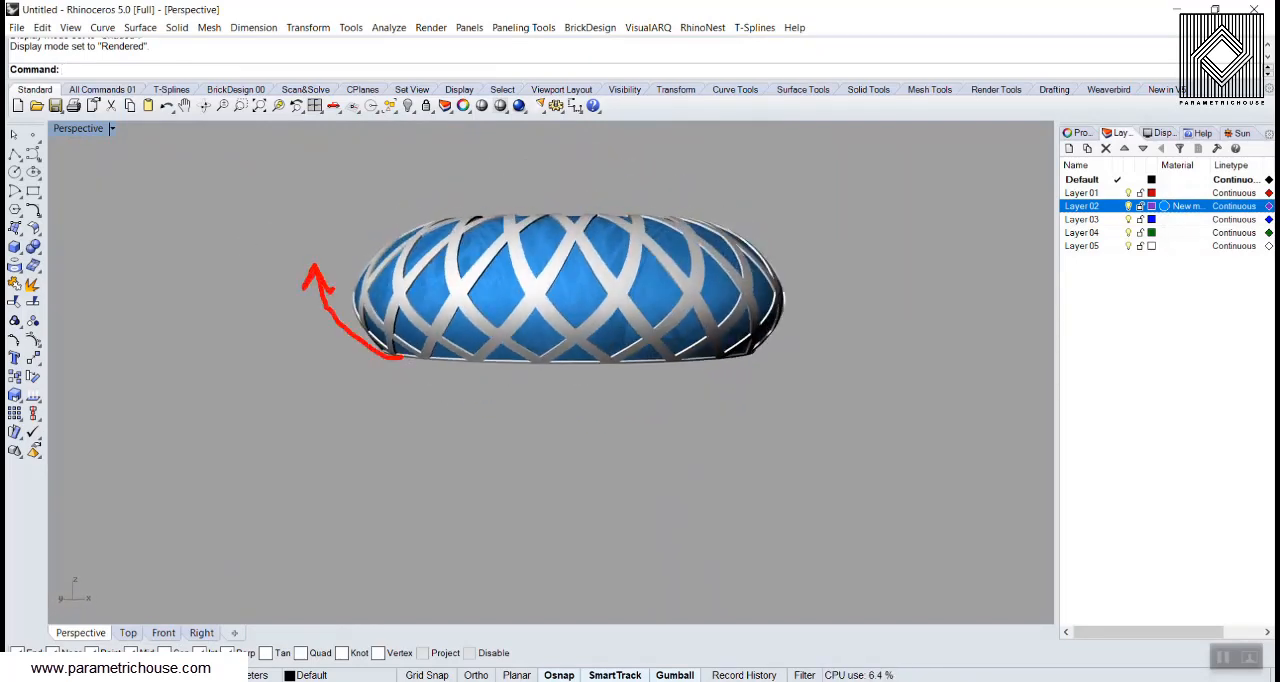
mouse_move(530, 355)
left_mouse_down()
mouse_move(480, 246)
mouse_move(366, 235)
mouse_move(324, 266)
left_mouse_up()
key("ctrl+z")
key("ctrl+z")
key("ctrl+z")
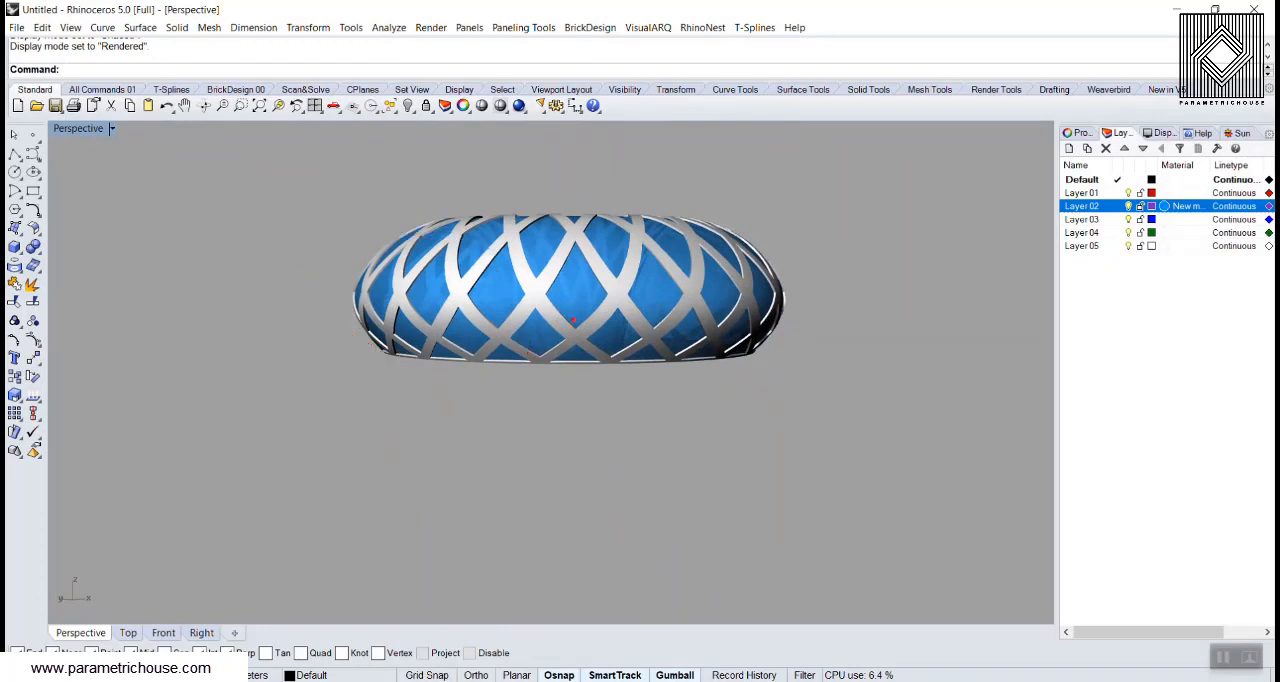
mouse_move(531, 359)
left_mouse_down()
mouse_move(522, 298)
mouse_move(462, 216)
mouse_move(338, 216)
mouse_move(800, 196)
mouse_move(526, 189)
mouse_move(598, 204)
left_mouse_up()
key("Escape")
Bring back the Grasshopper window and return the Perspective view to Shaded display mode
right_click_drag(592, 304, 508, 278)
scroll(515, 345, "up", 3)
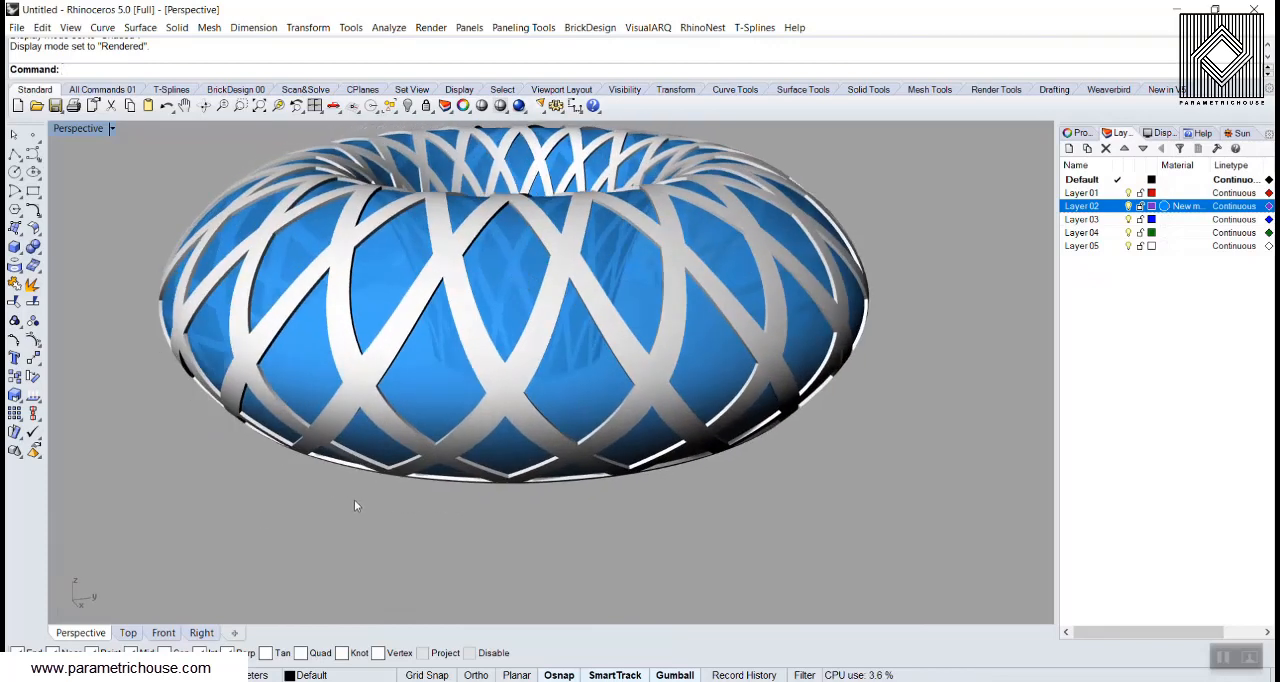
type("Grasshopper")
key("Return")
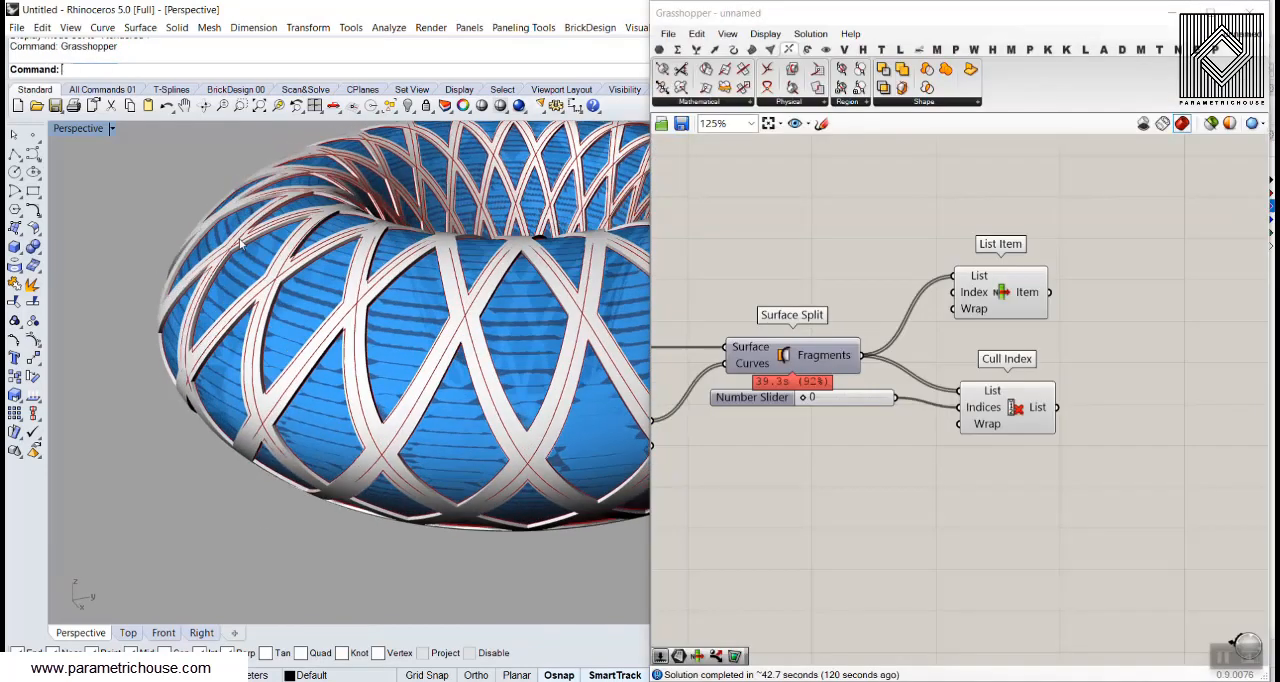
left_click(82, 129)
left_click(90, 179)
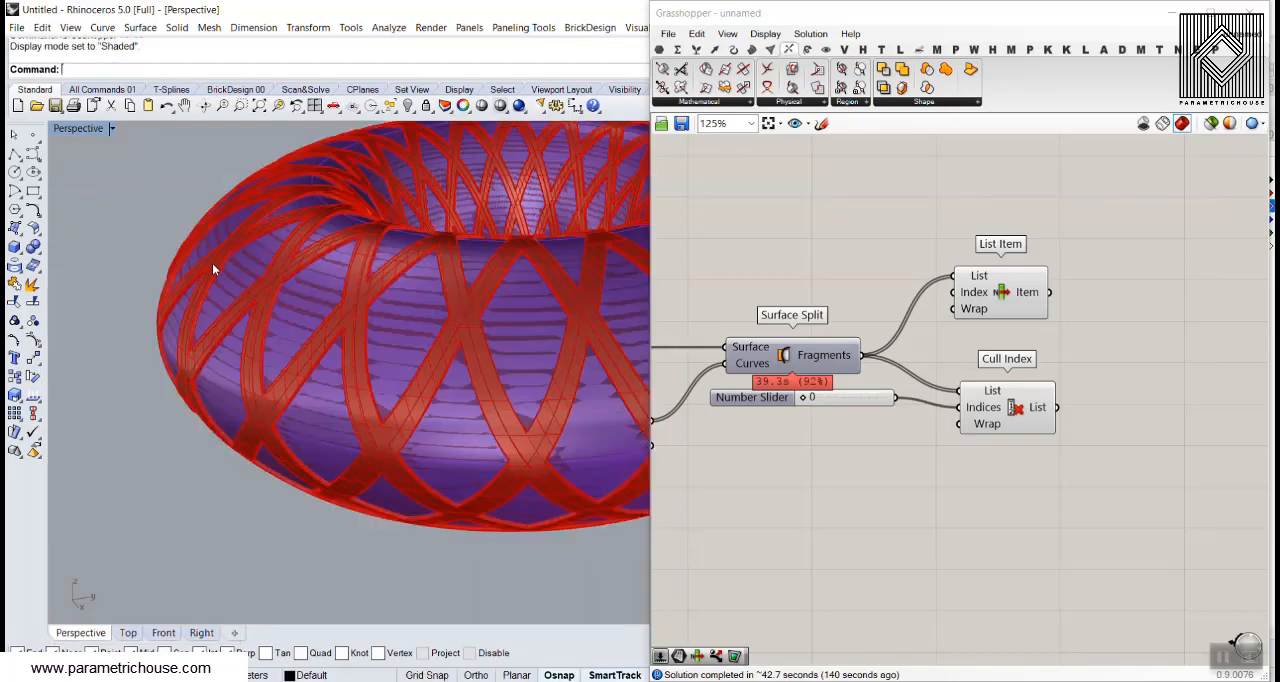
Undo the last layer material change in the Rhino window
right_click_drag(215, 279, 197, 318)
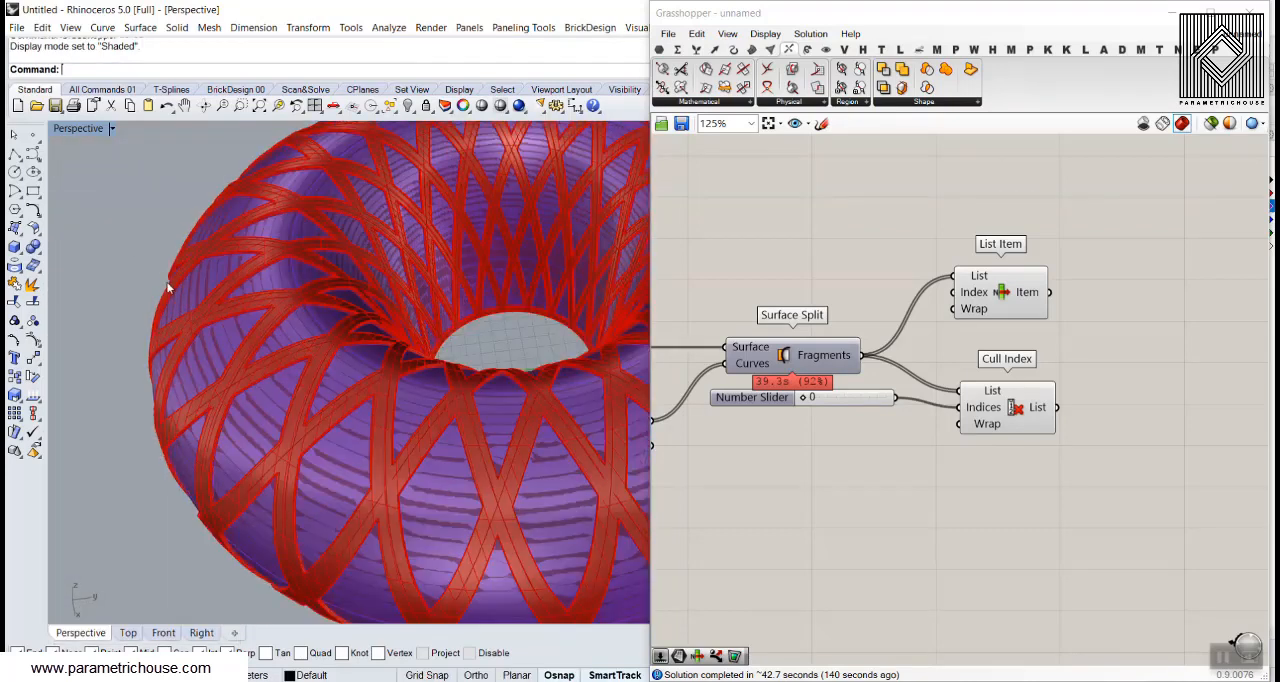
scroll(166, 282, "down", 4)
key("ctrl+z")
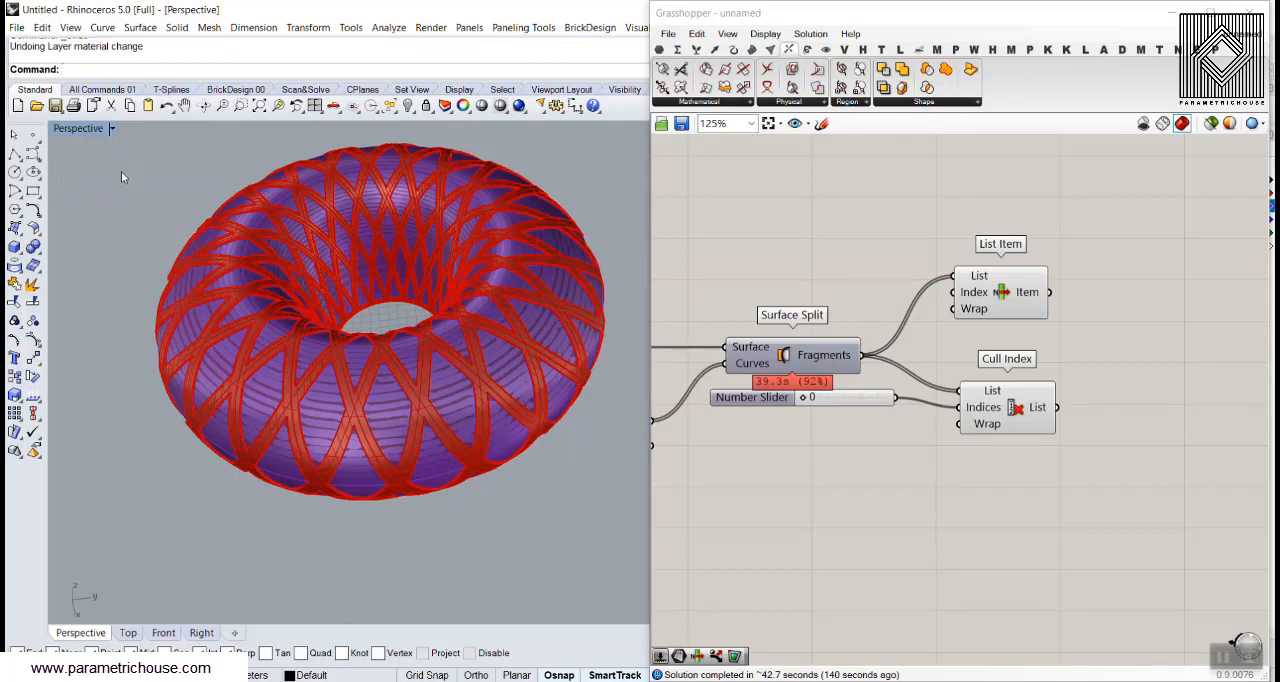
scroll(184, 262, "up", 2)
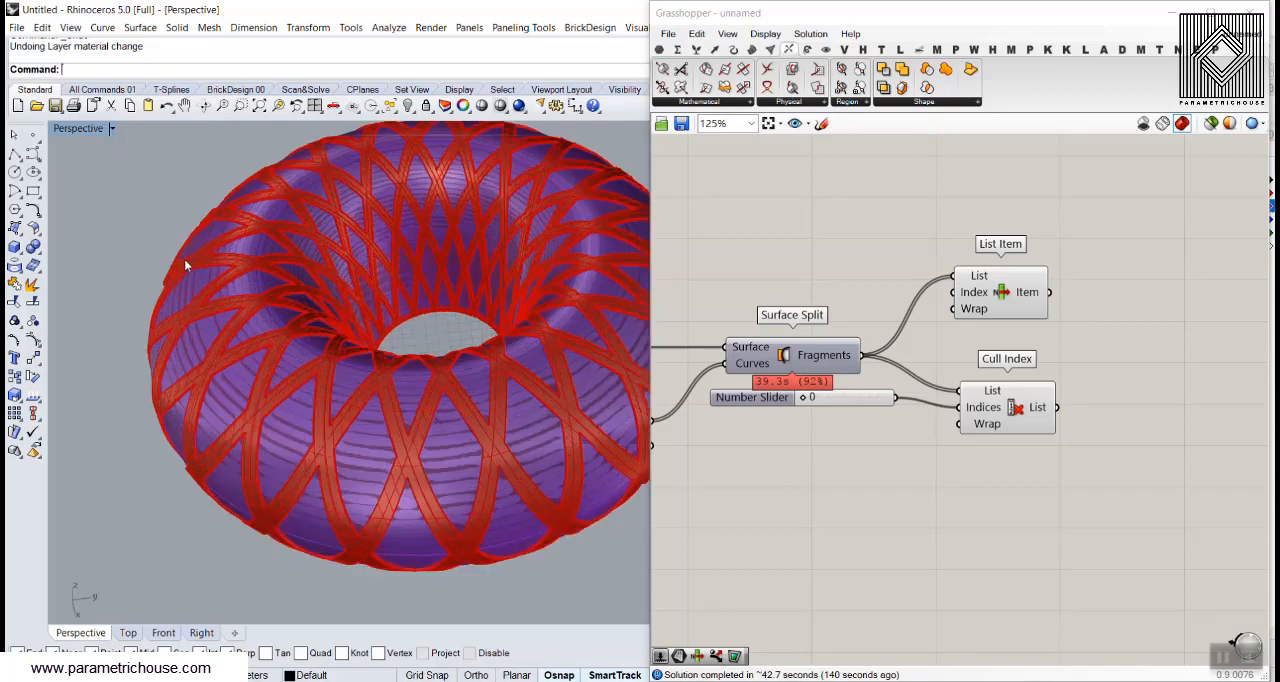